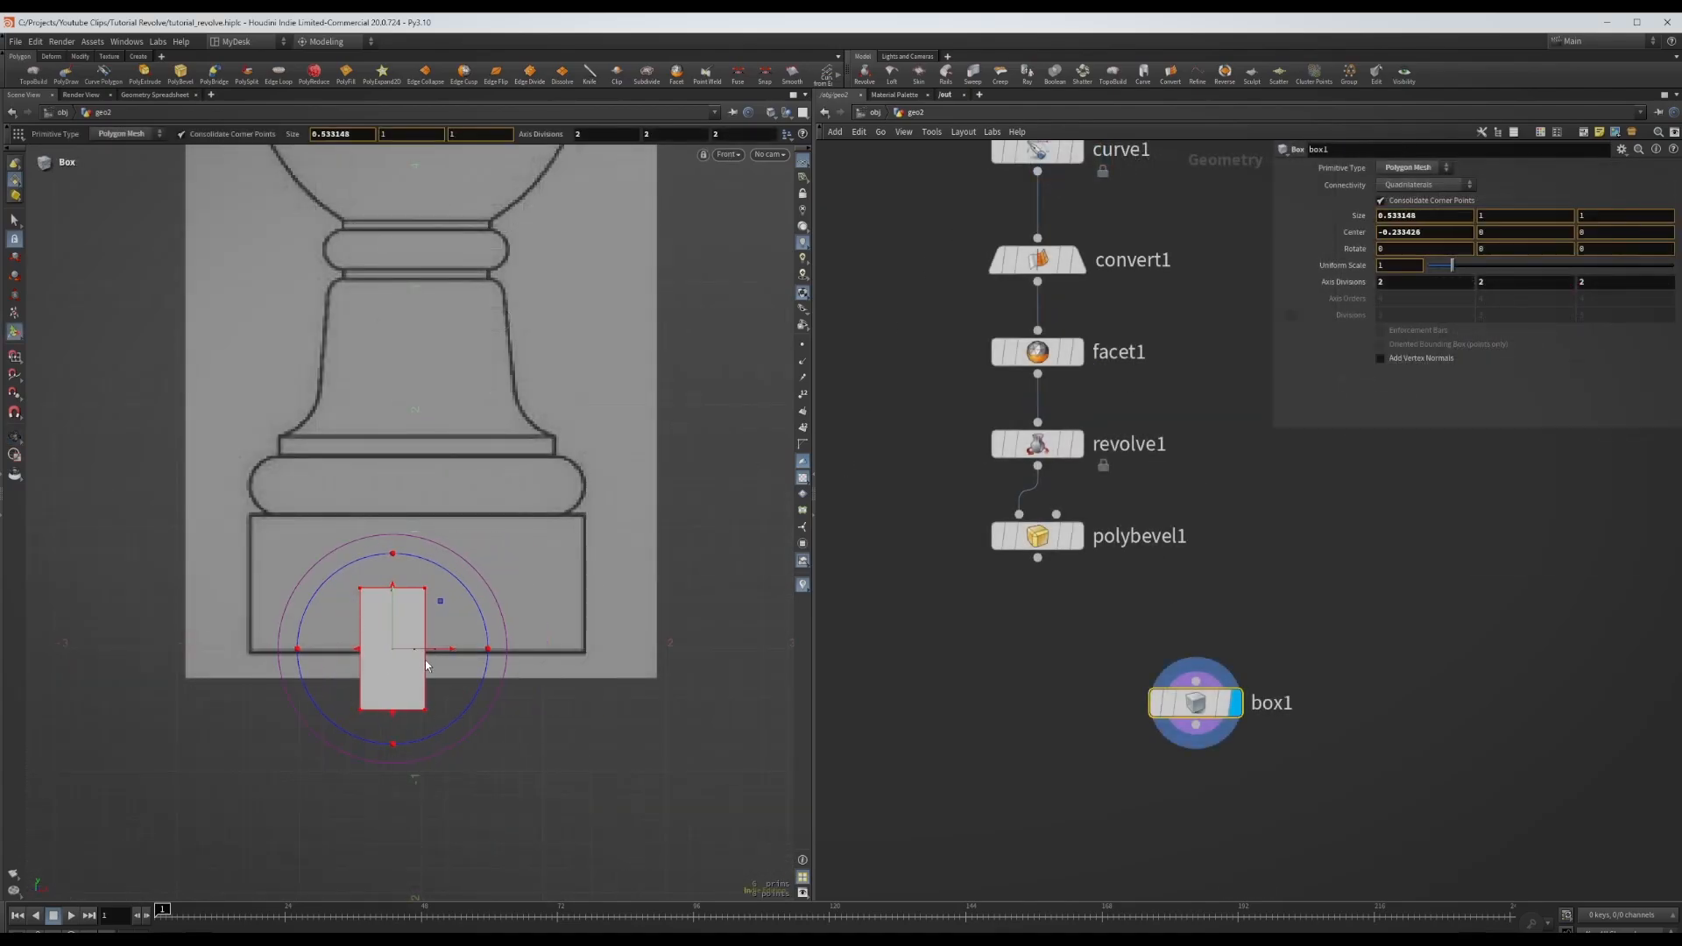
- Fit the box to the baluster's square base and set its X and Z sizes to 2.7
left_click_drag(426, 666, 588, 666)
left_click_drag(420, 587, 421, 557)
double_click(1401, 215)
type("2.7")
key("Tab")
key("Tab")
type("2.7")
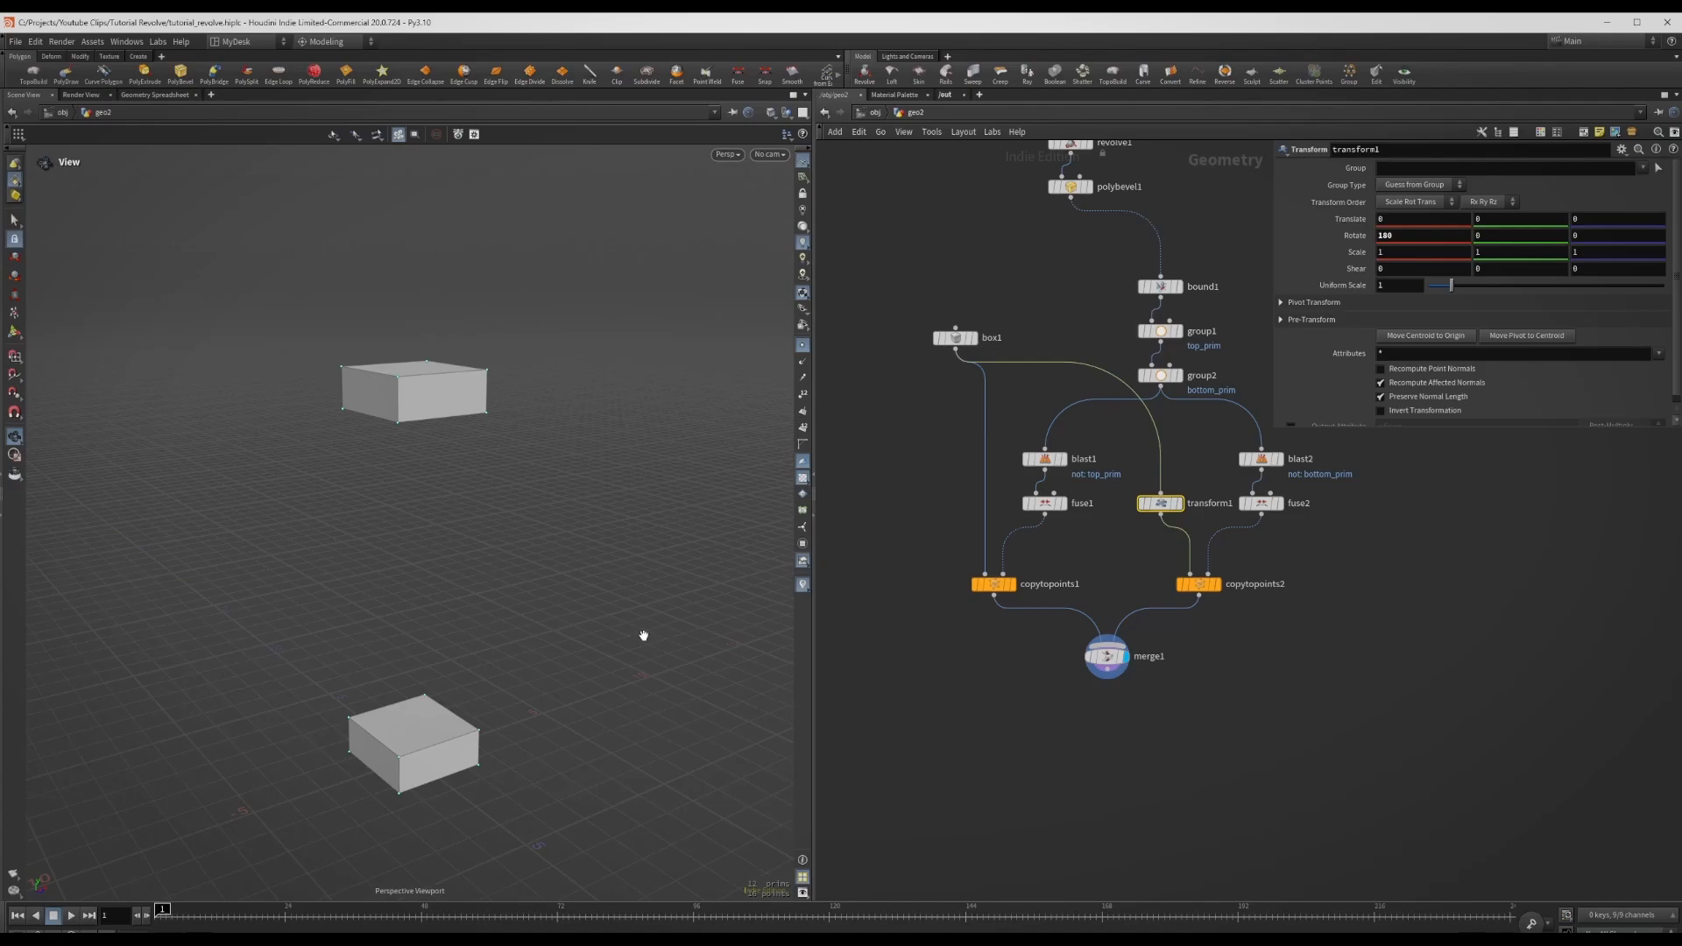
- Add a PolyBevel node after merge1 and set its maximum normal angle exclusion to 60
left_click_drag(643, 635, 641, 611)
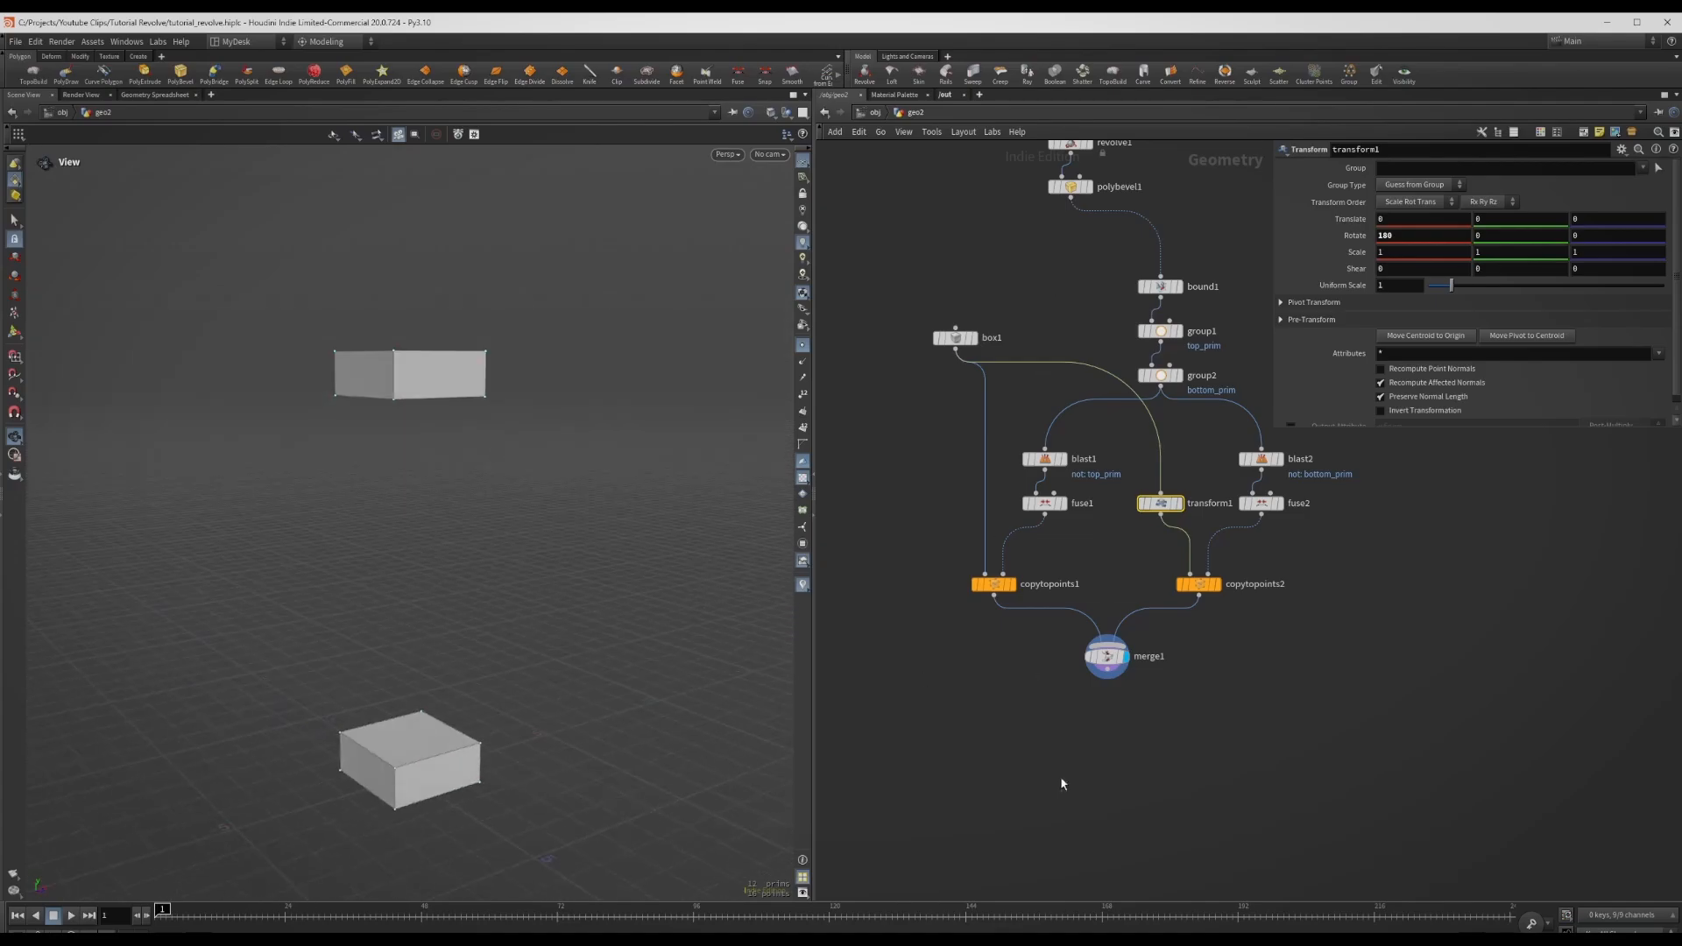
left_click(1060, 778)
key("Tab")
type("polybevel")
left_click(1107, 701)
left_click(1288, 202)
type("60")
- Set the bevel distance to 0.02 and its fillet divisions to 4
left_click(1411, 274)
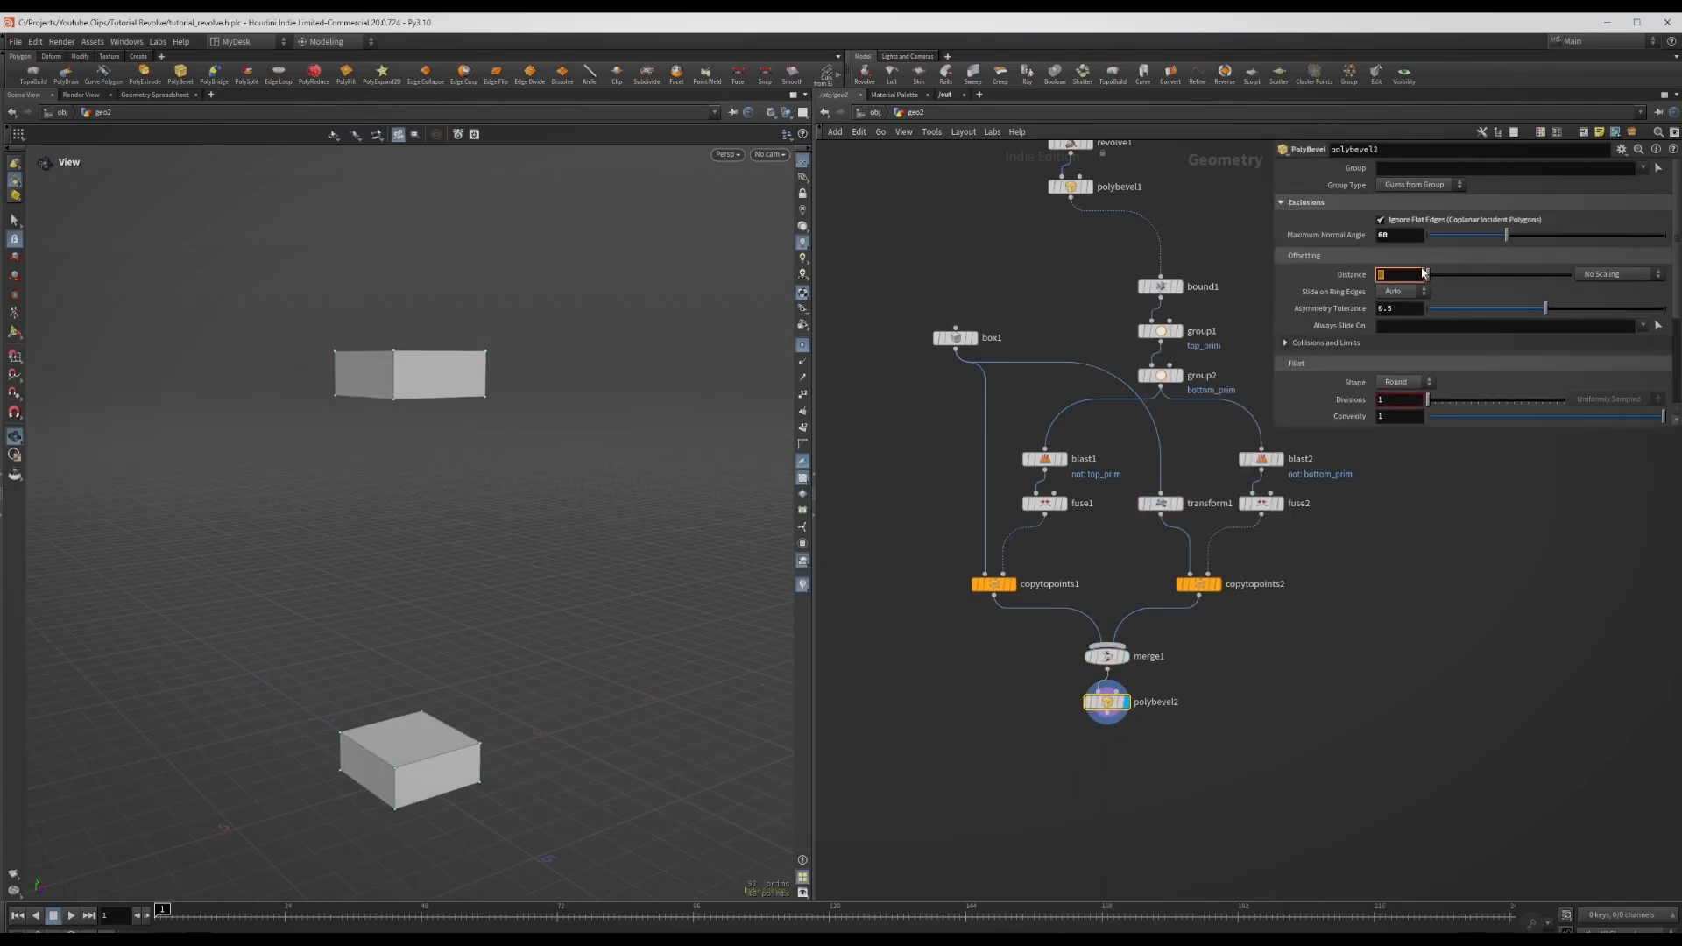
type("0.02")
left_click(1401, 400)
type("4")
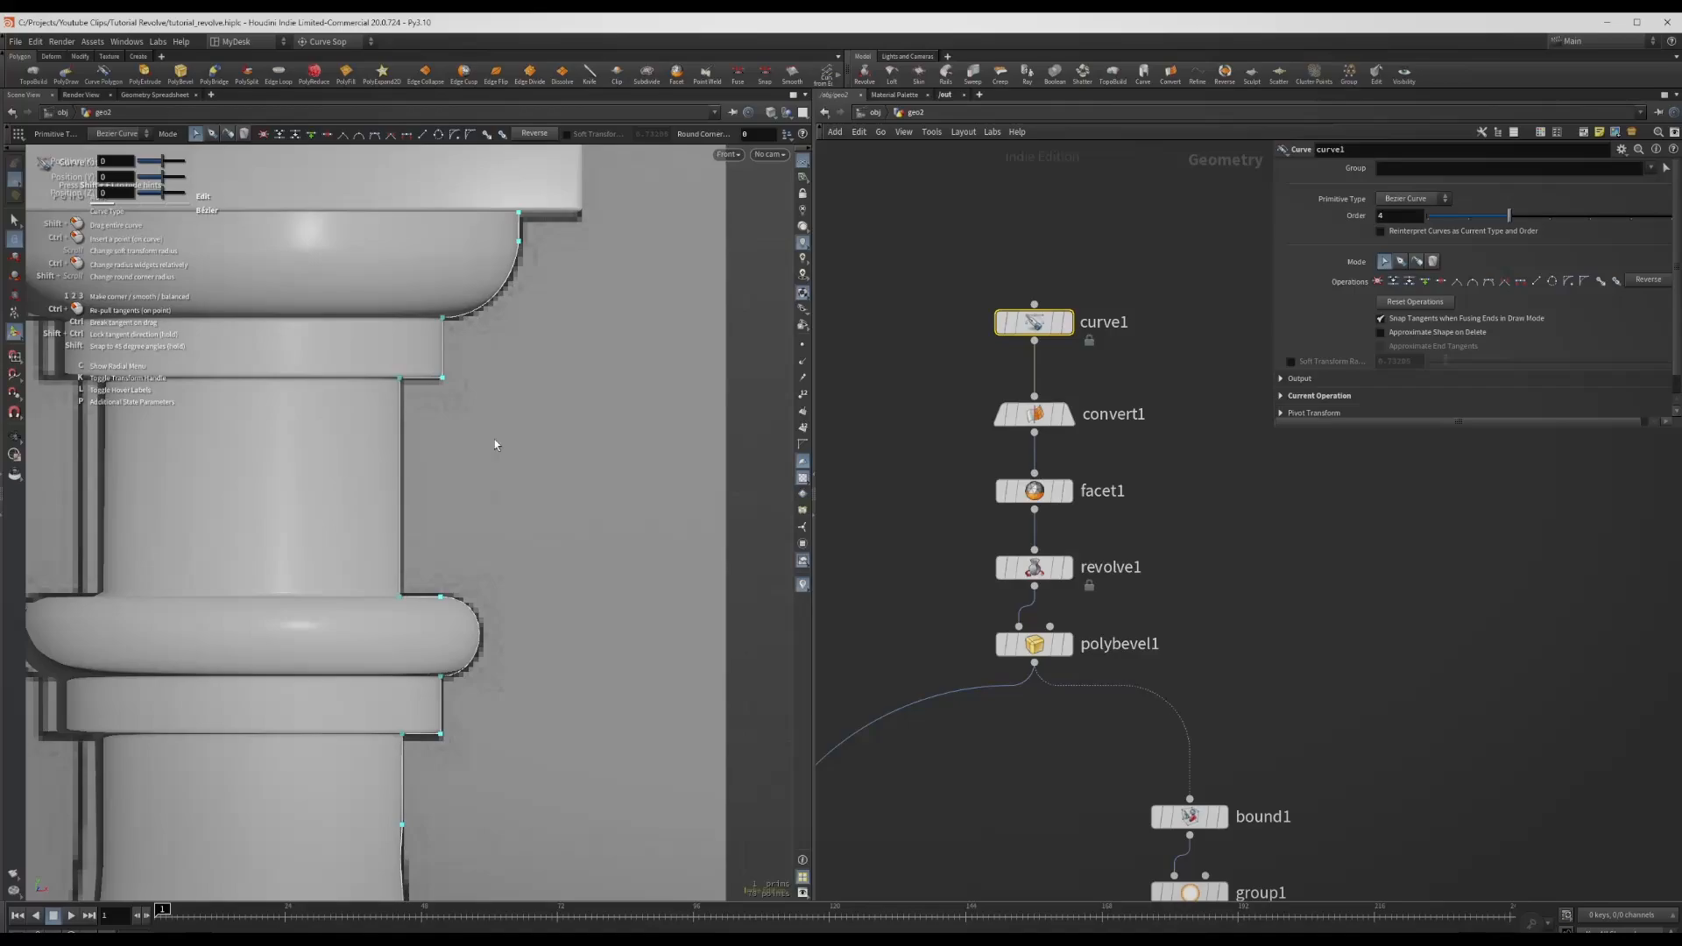
- Adjust the profile curve beside the baluster's upper neck and duplicate the selected node
left_click_drag(492, 430, 407, 442)
middle_click_drag(1113, 251, 1074, 323)
key("ctrl+c")
key("ctrl+v")
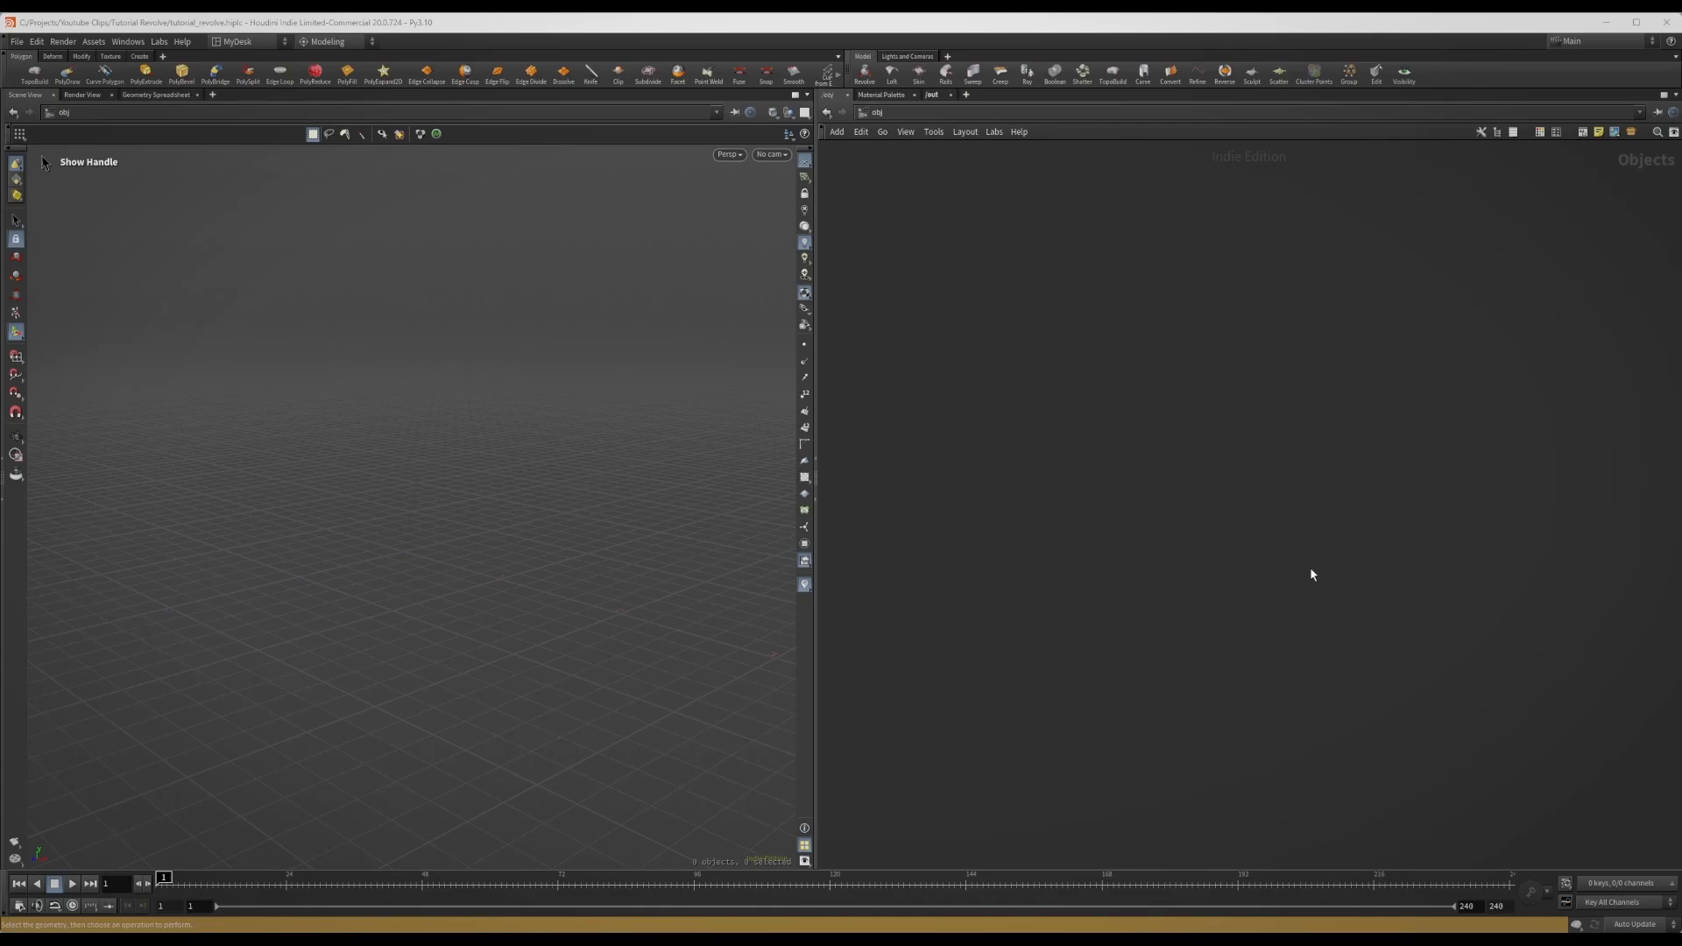
- Create a Geometry object in the empty scene and enter its network
key("Tab")
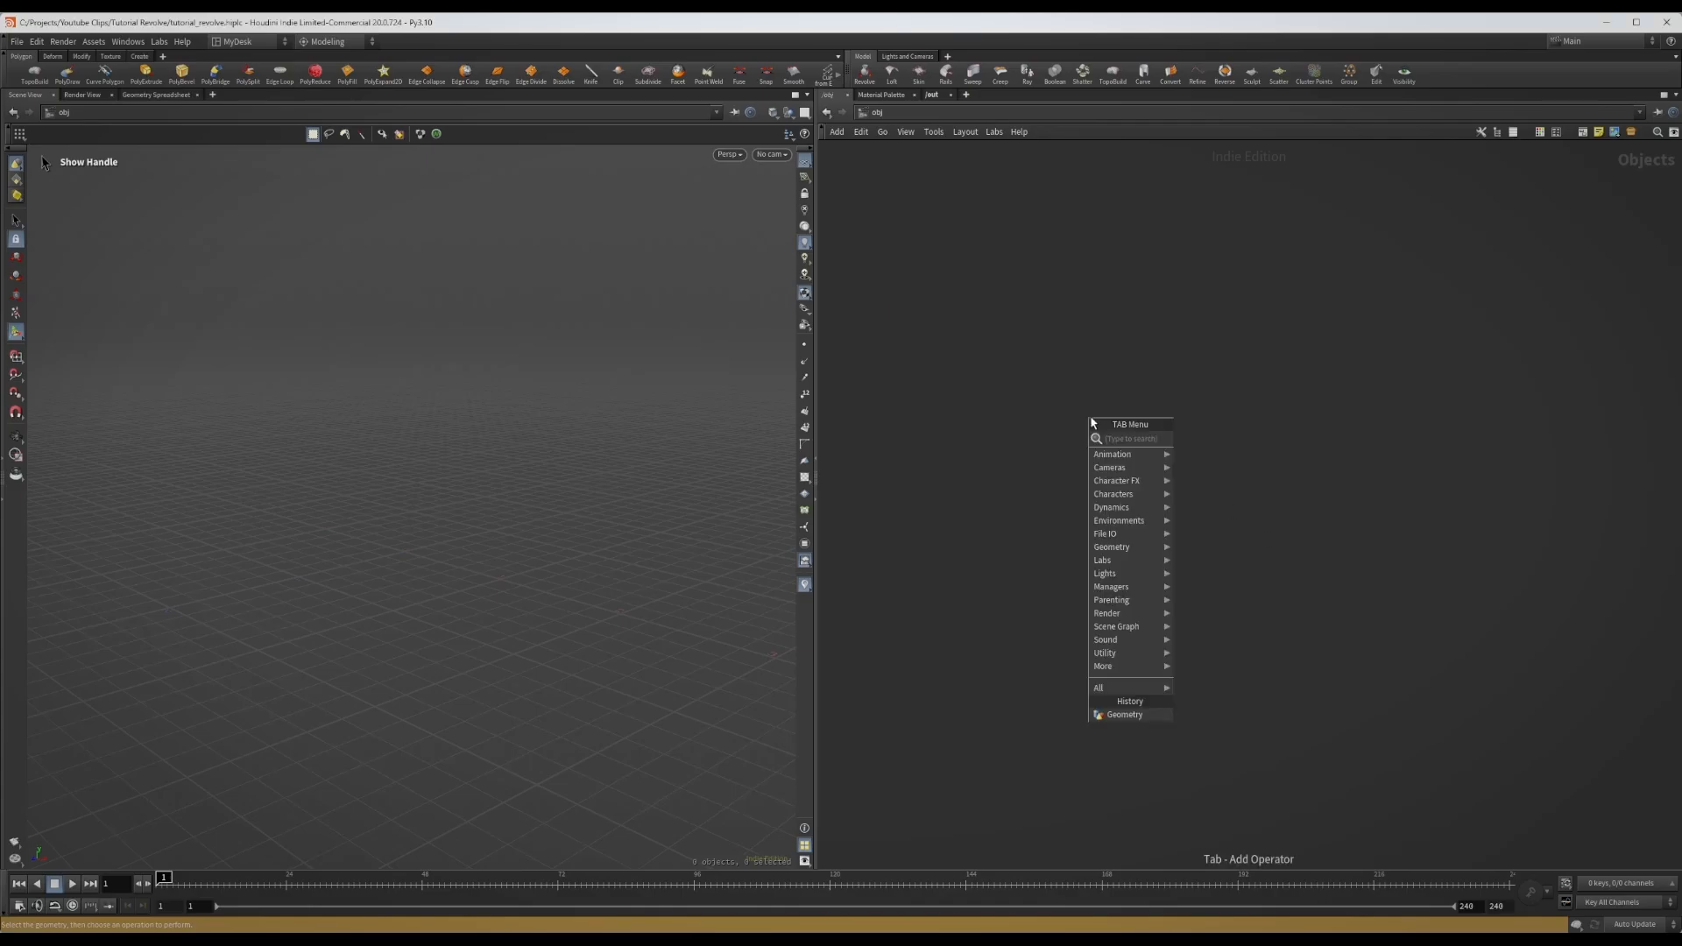
type("geo")
key("Return")
left_click(1092, 422)
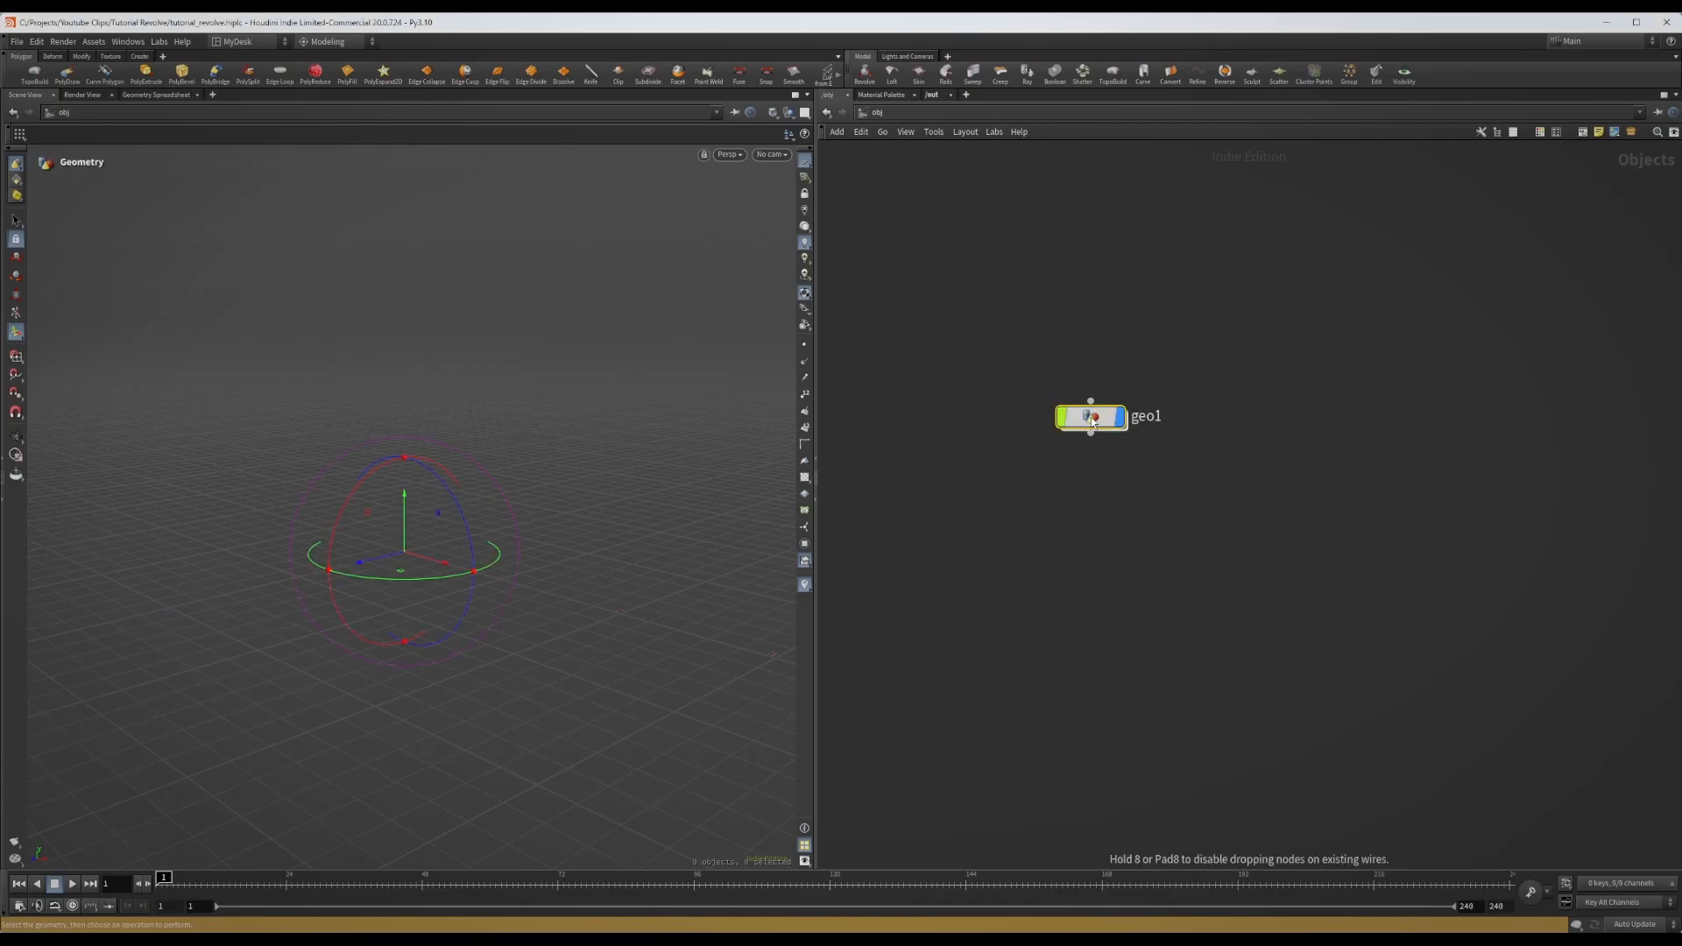
key("Return")
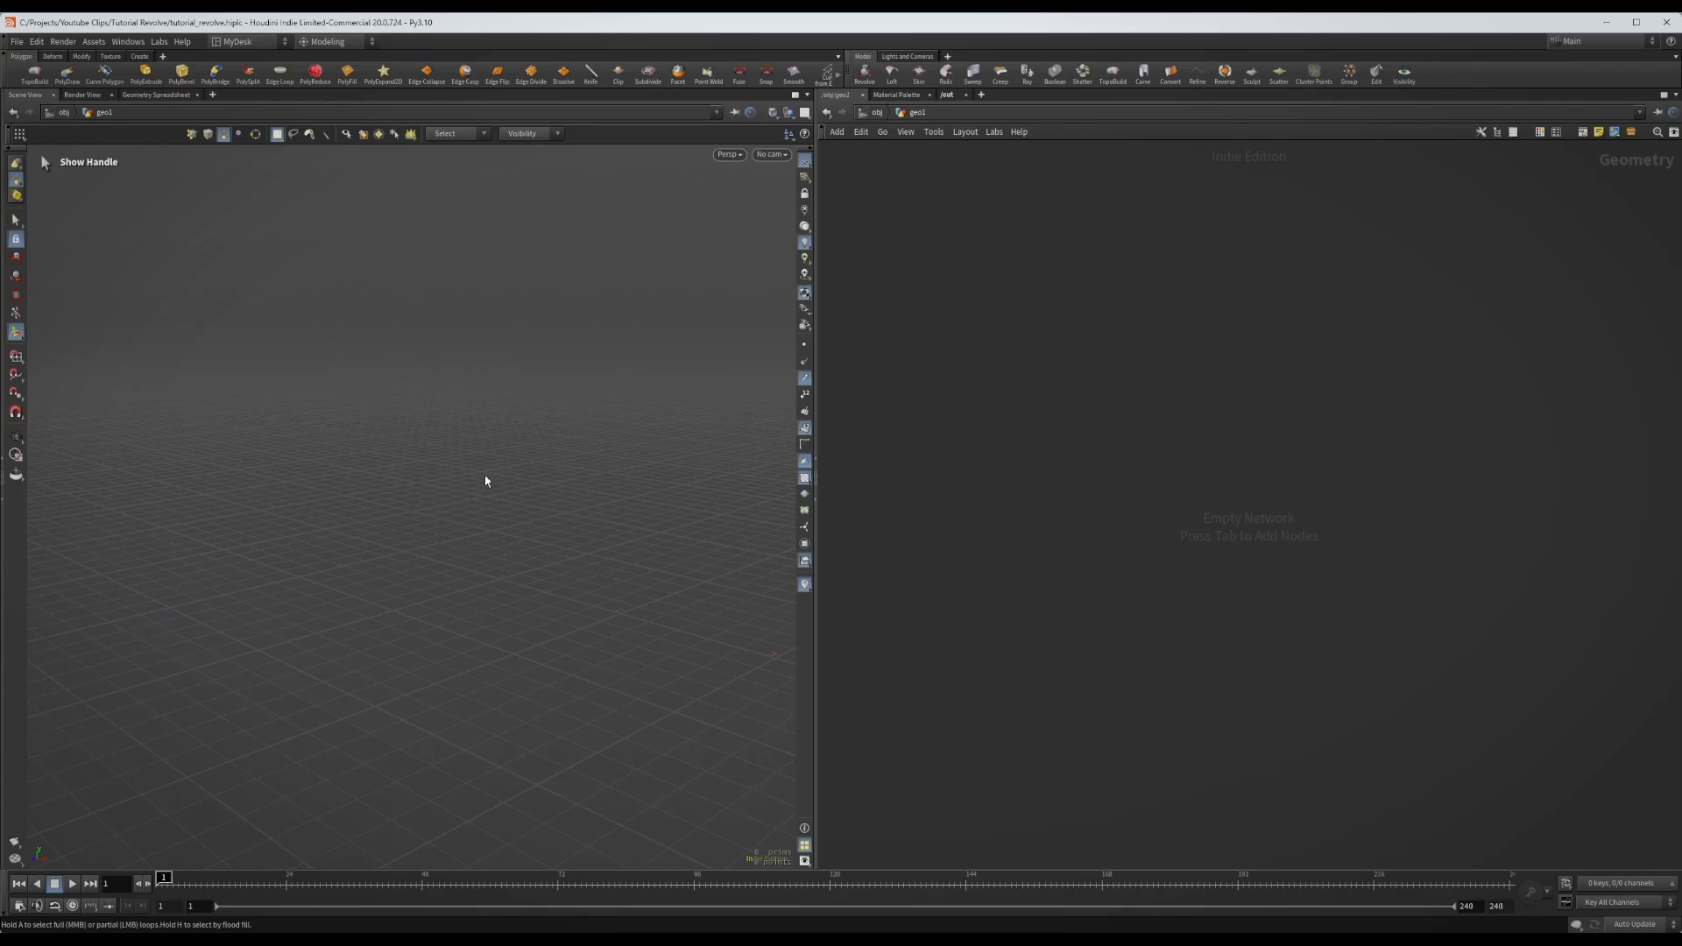
- Load $HIP/reference_images/ref_baluster.png as the front view's background image with Auto-Place Image turned off
key("d")
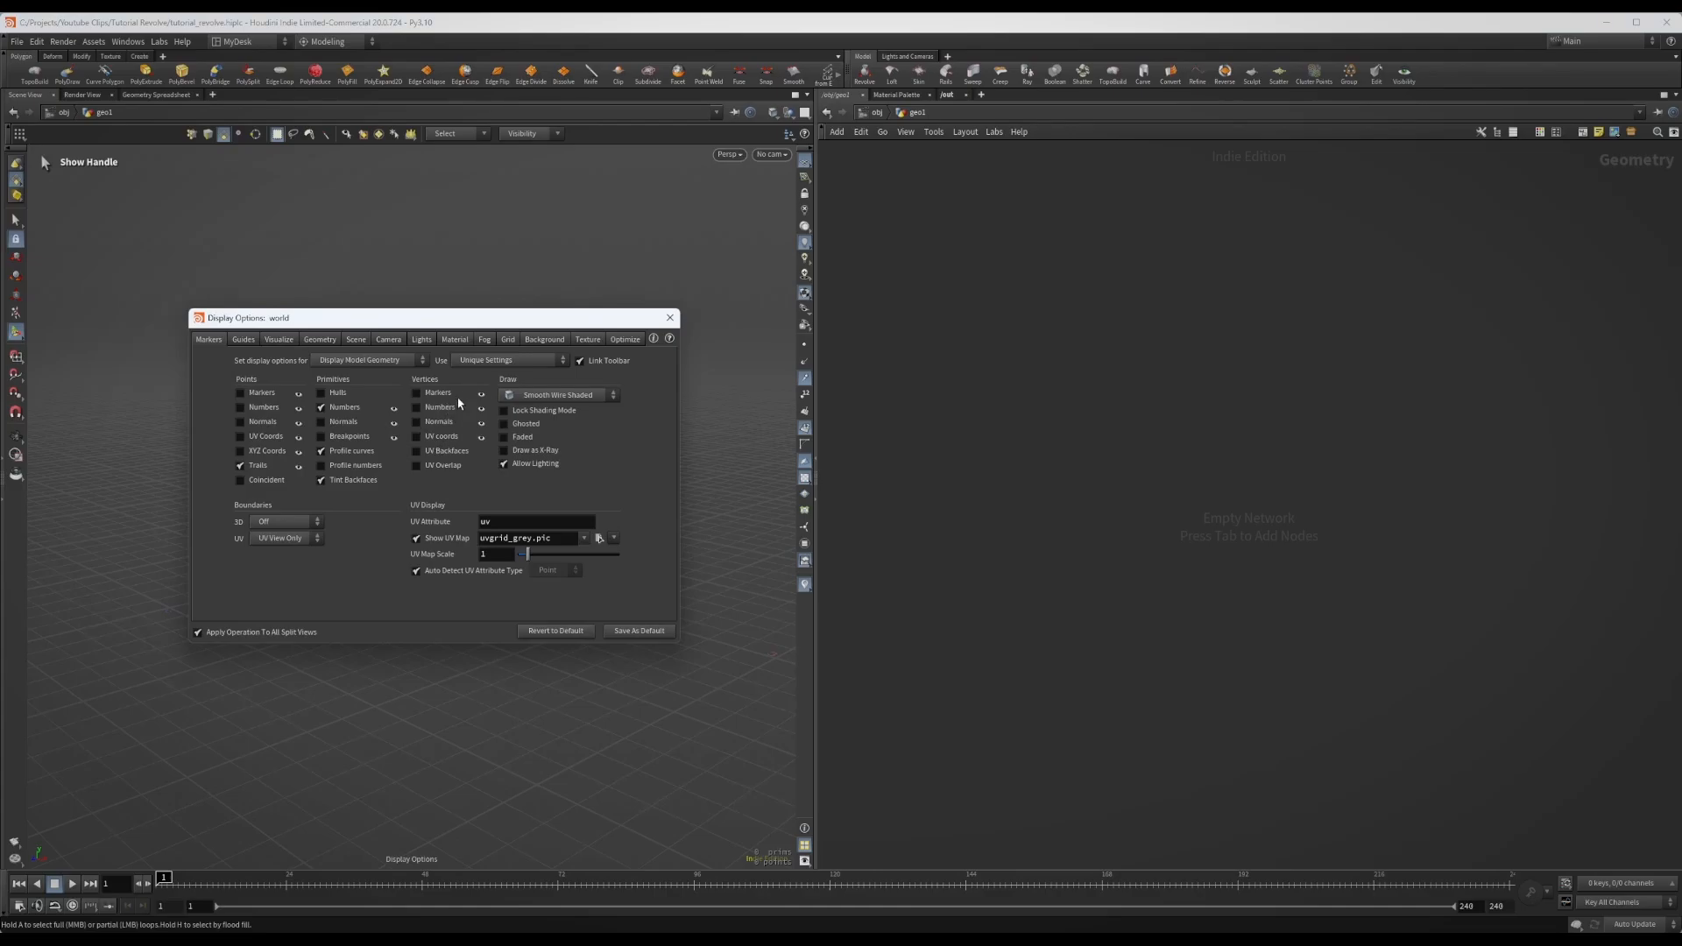
left_click(545, 340)
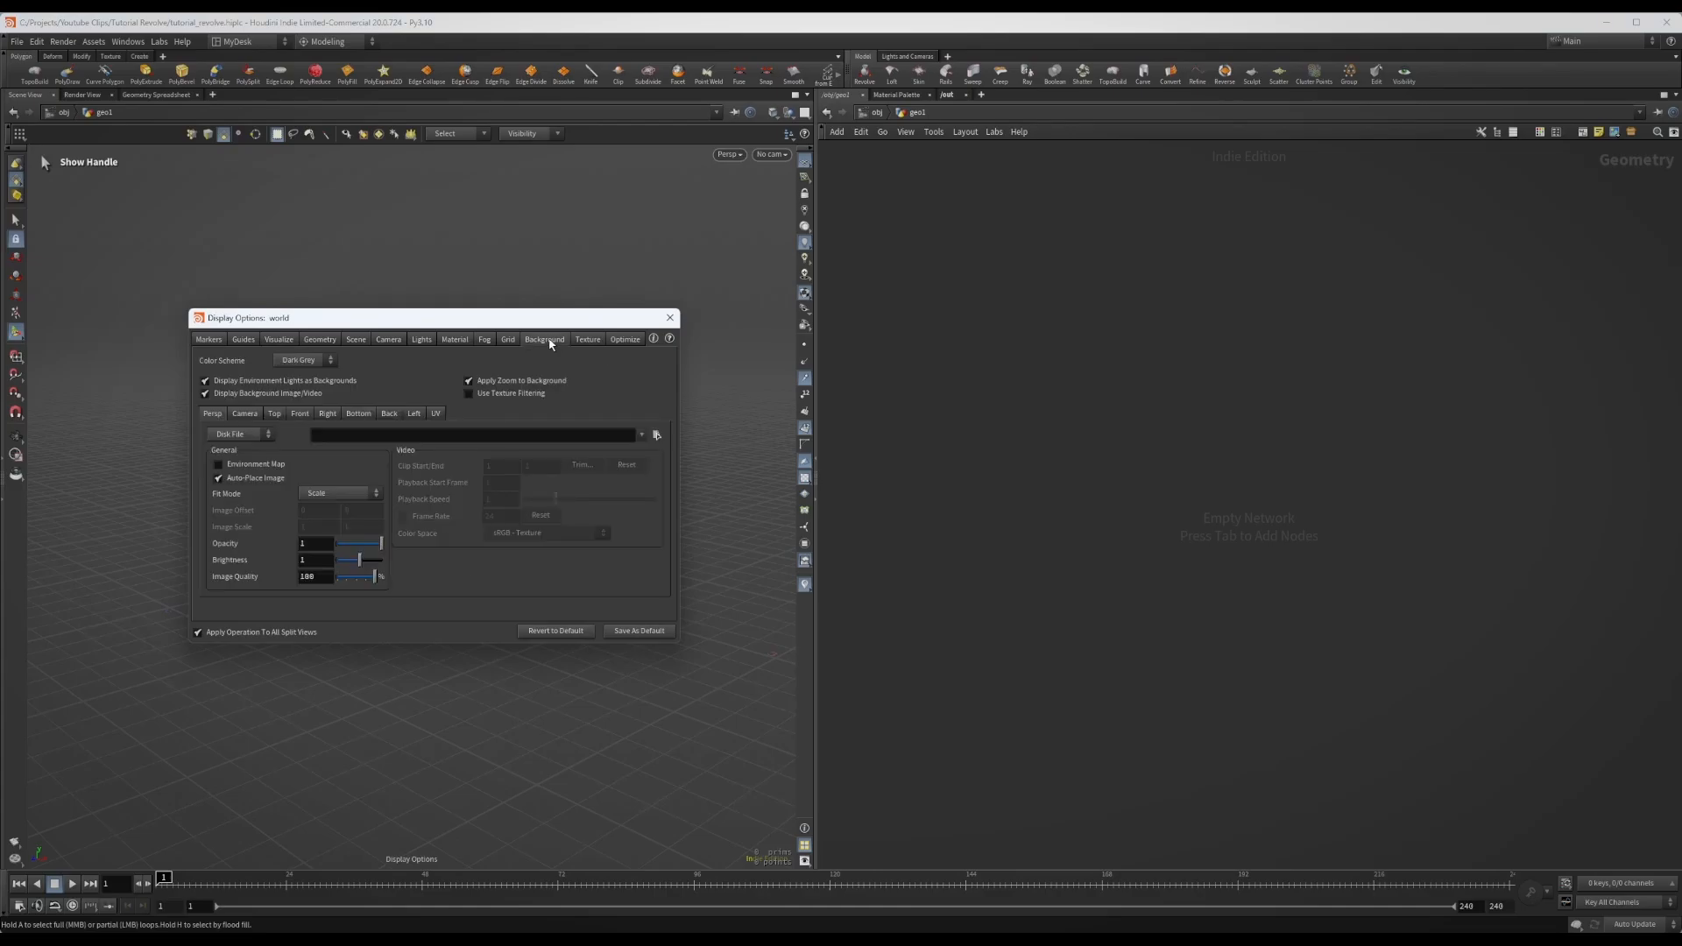
left_click(302, 413)
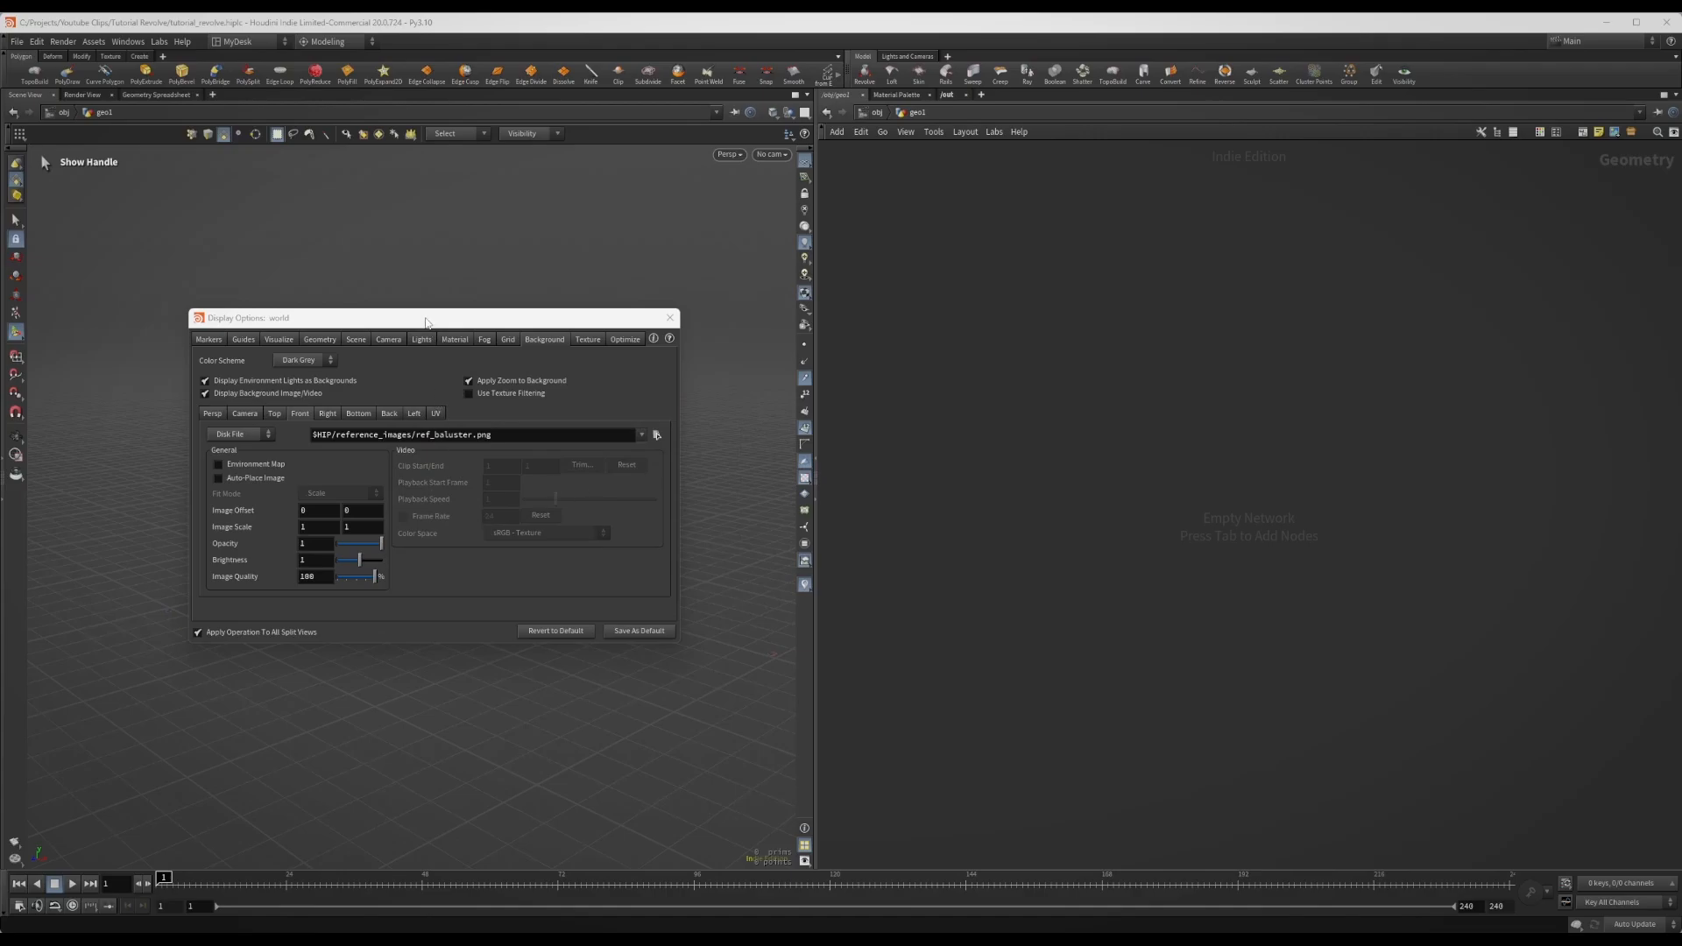
left_click_drag(430, 320, 1133, 325)
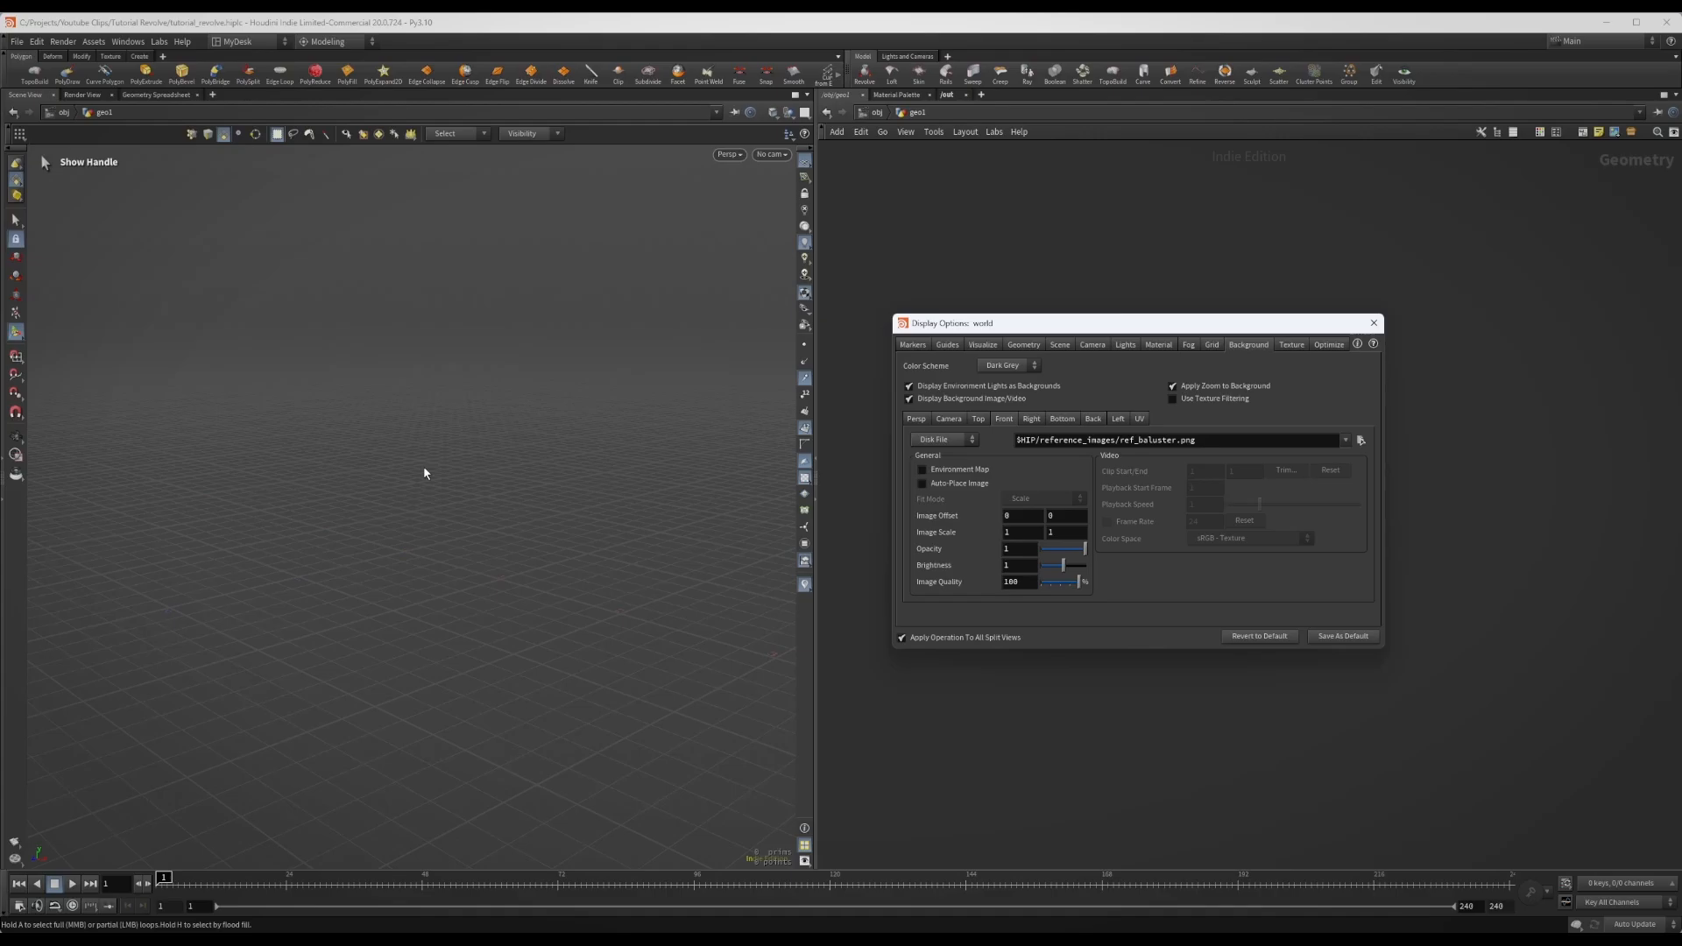
- Switch to the front view and set the background image's vertical offset to 5.6
key("space+3")
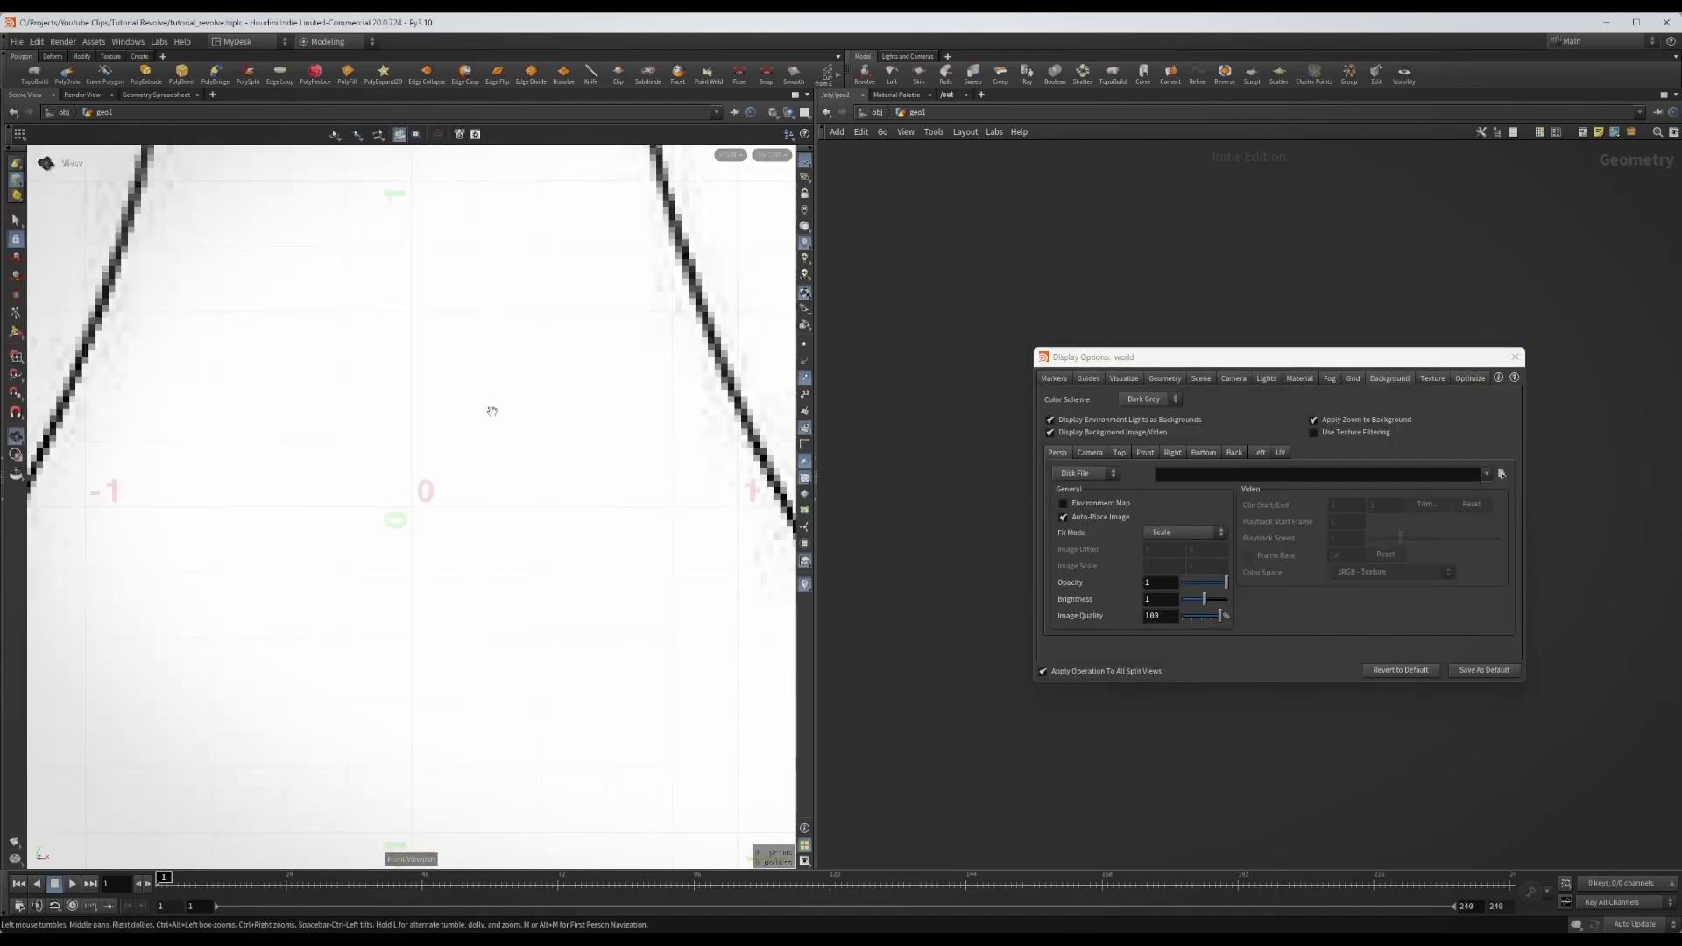
key("space+f")
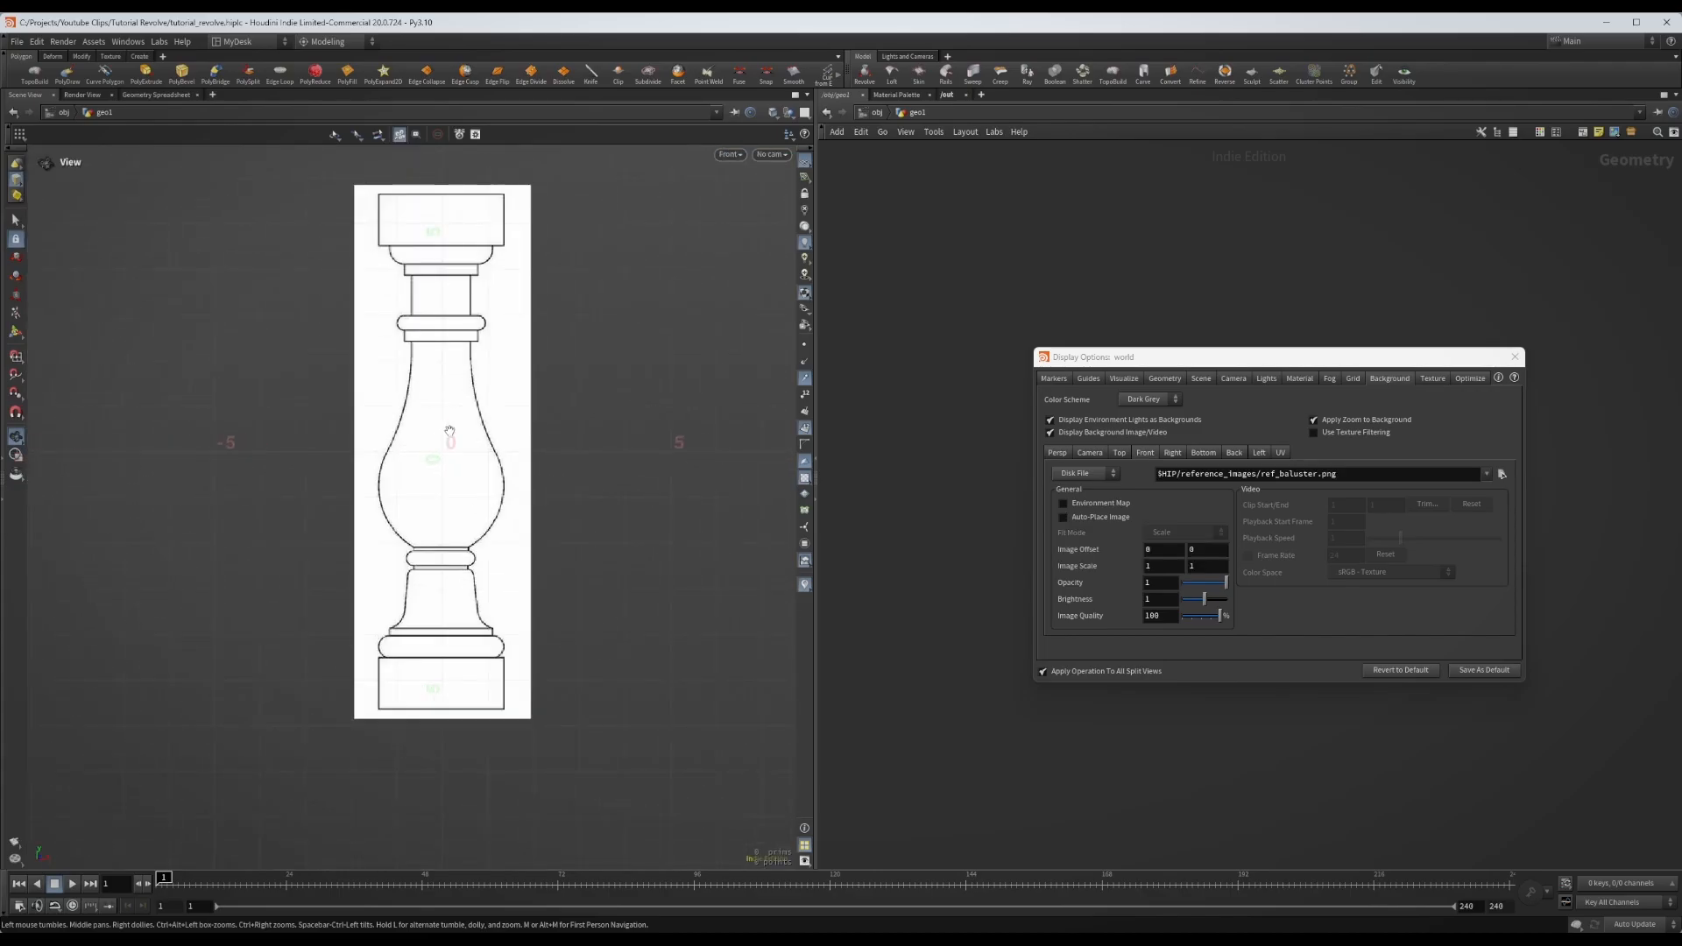
scroll(481, 399, "up", 1)
middle_click_drag(479, 398, 425, 447)
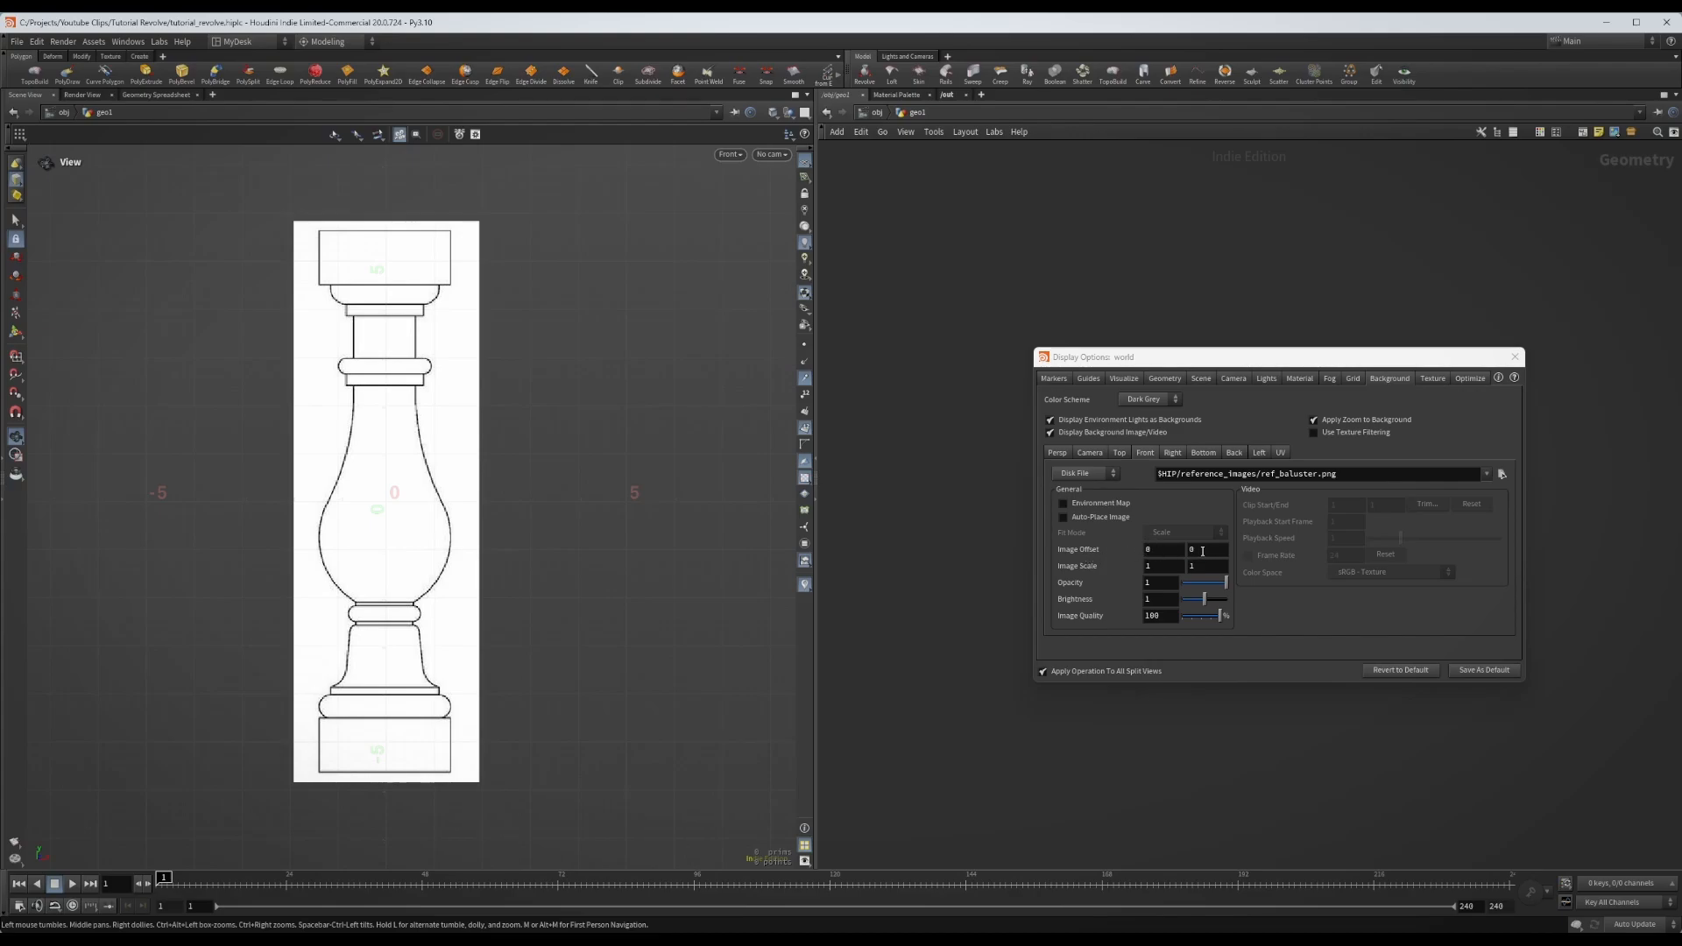
middle_click_drag(1202, 551, 1530, 521)
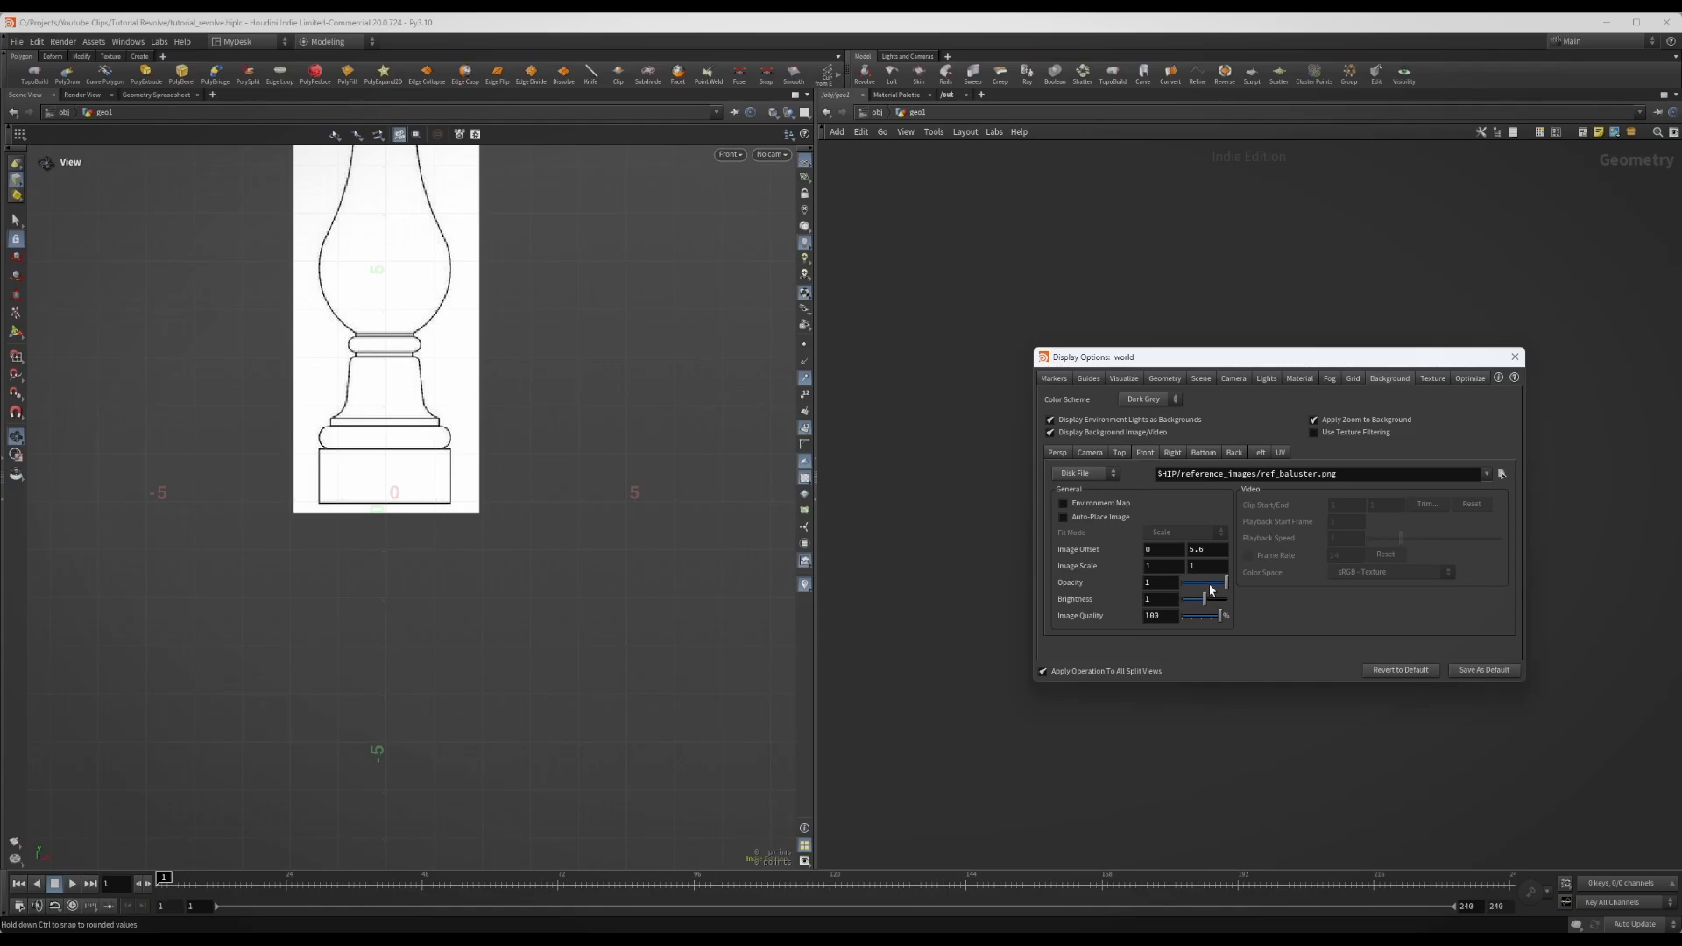
- Set the background image opacity to 0.5 and close the display options
left_click_drag(1211, 585, 1202, 585)
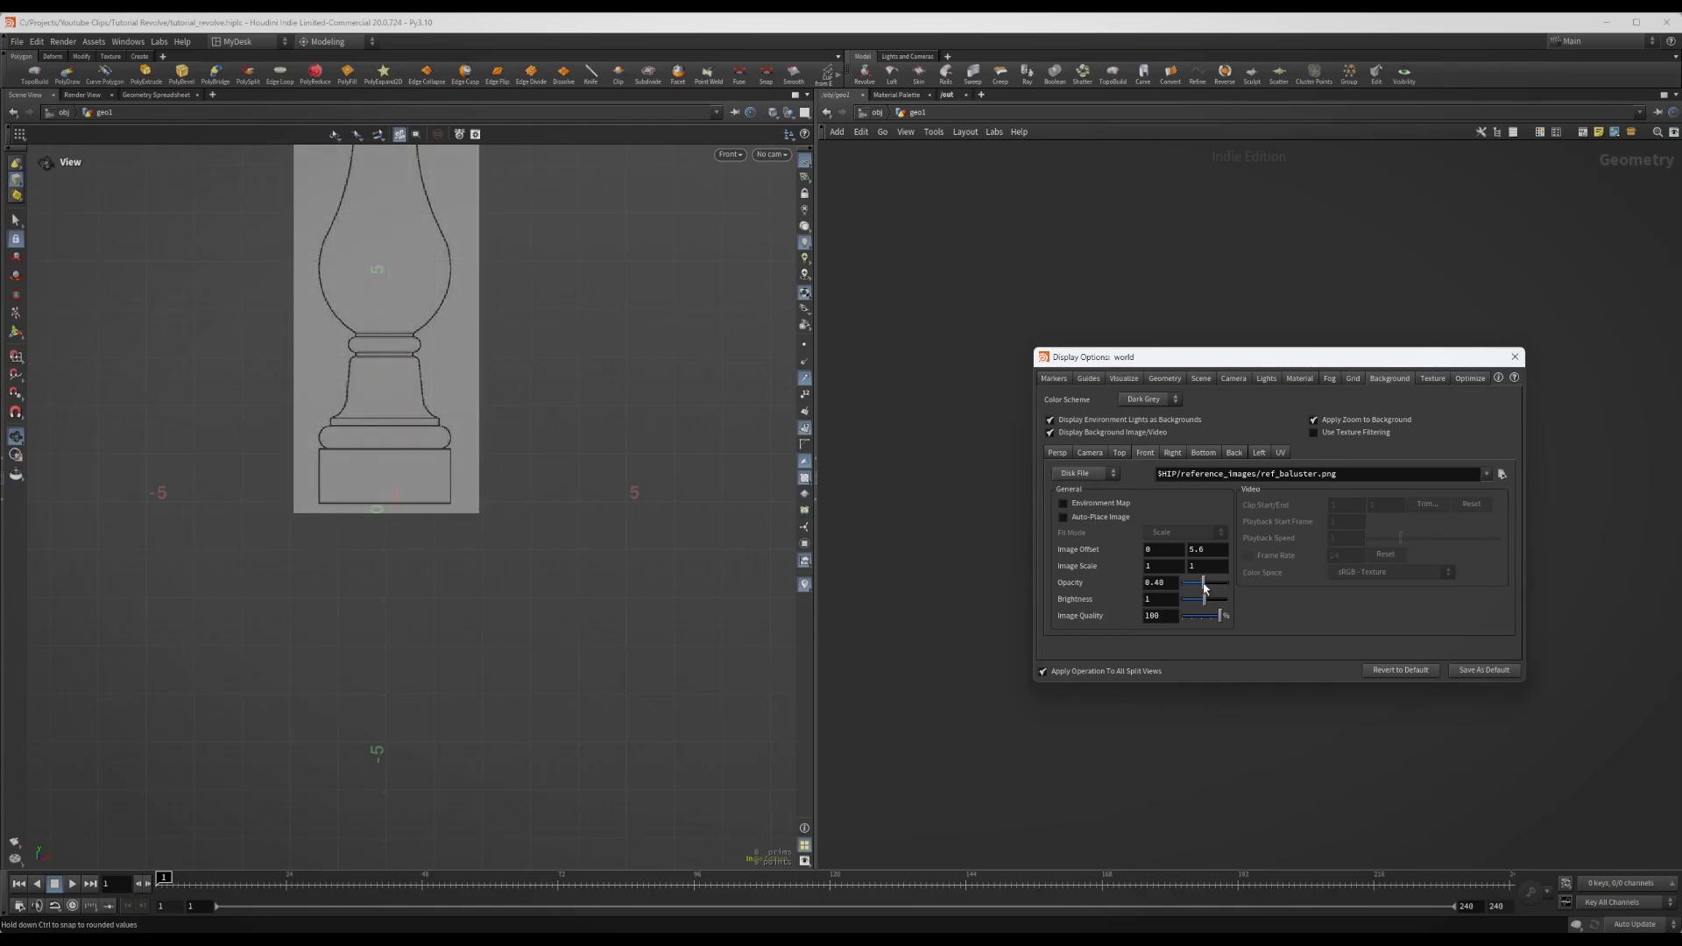
left_click(1156, 585)
key("BackSpace")
key("BackSpace")
type("5")
key("Return")
left_click(1516, 360)
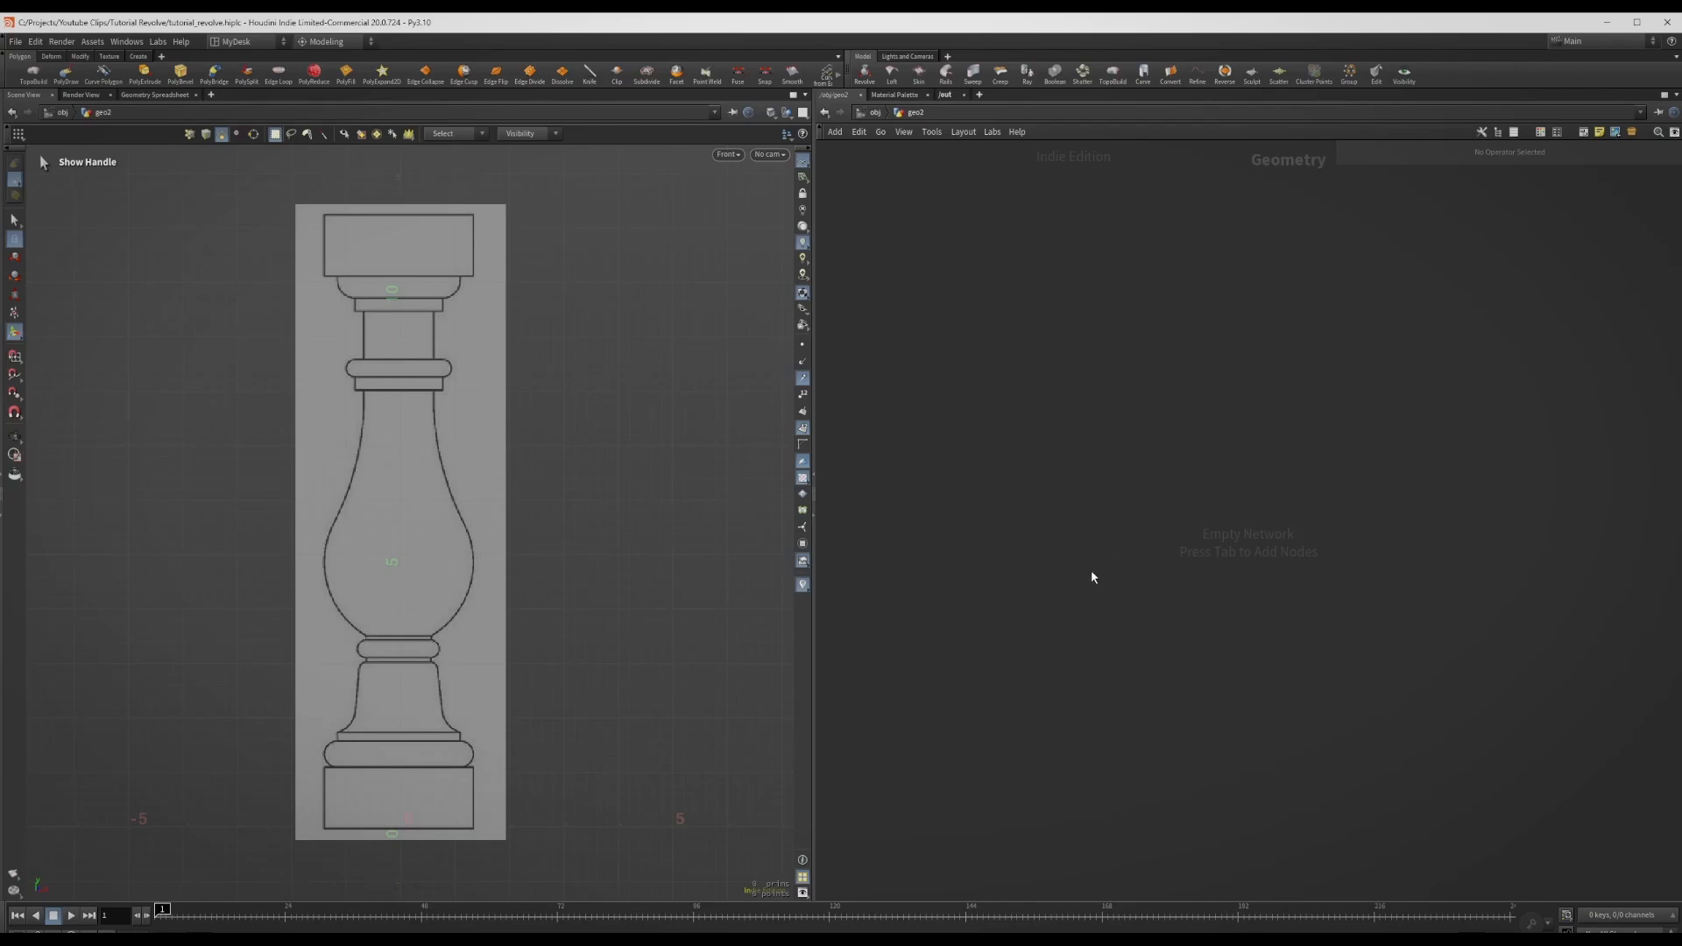
- Add a Curve Bezier node to the geometry network
key("Tab")
type("curve")
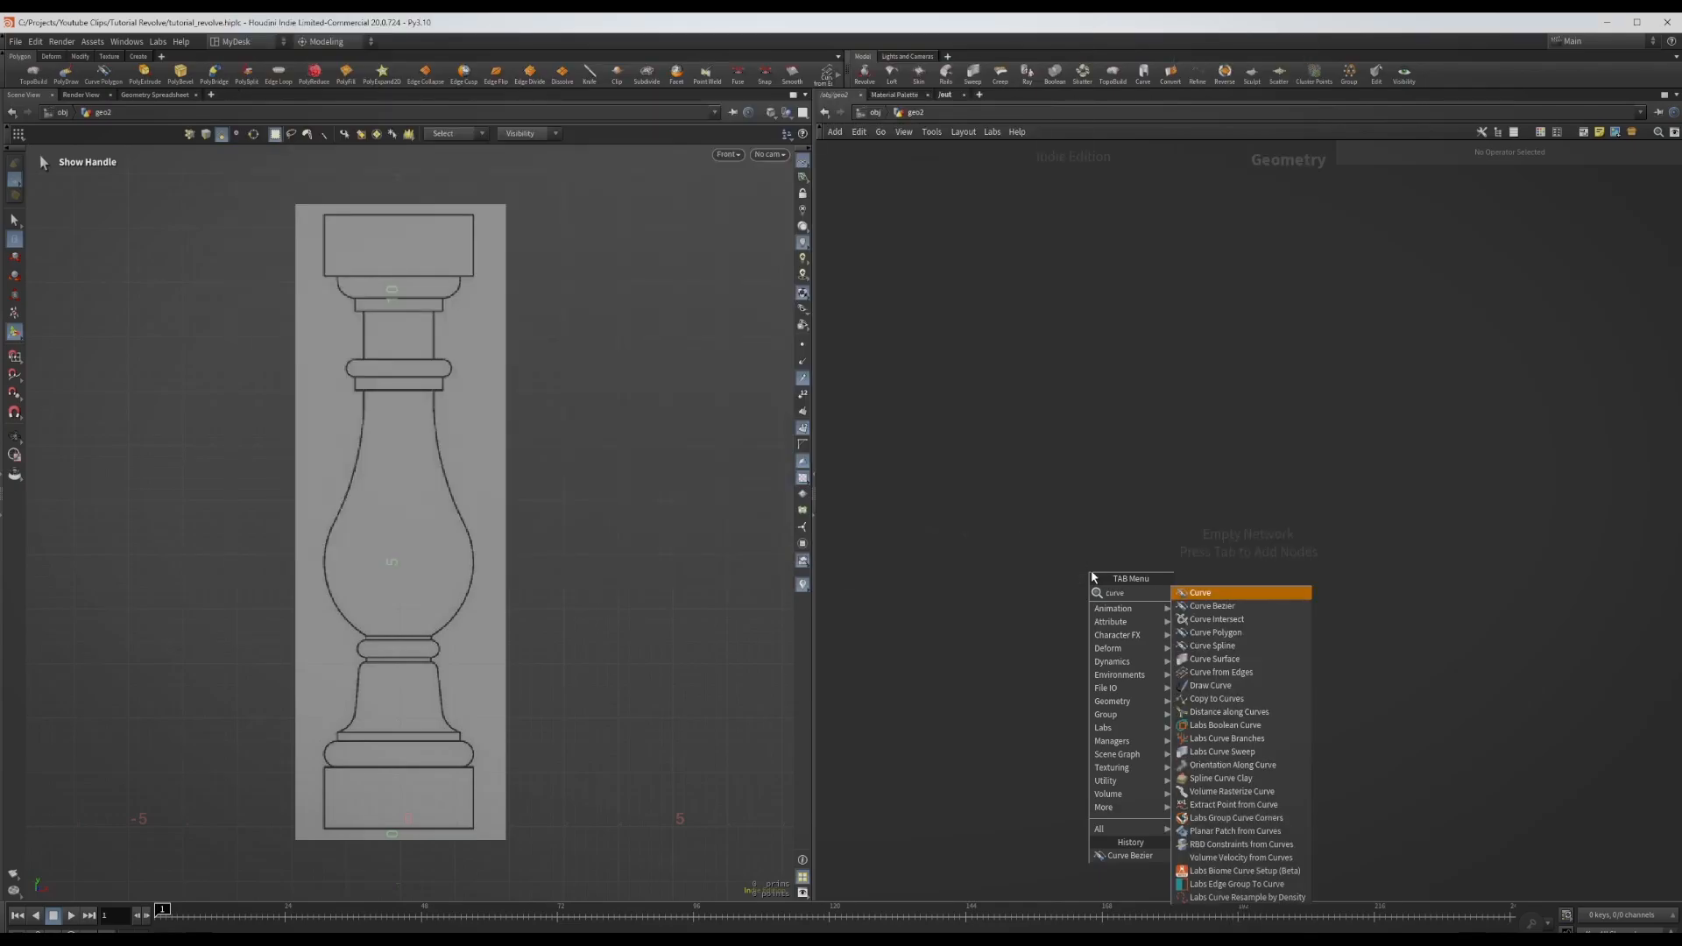
key("Down")
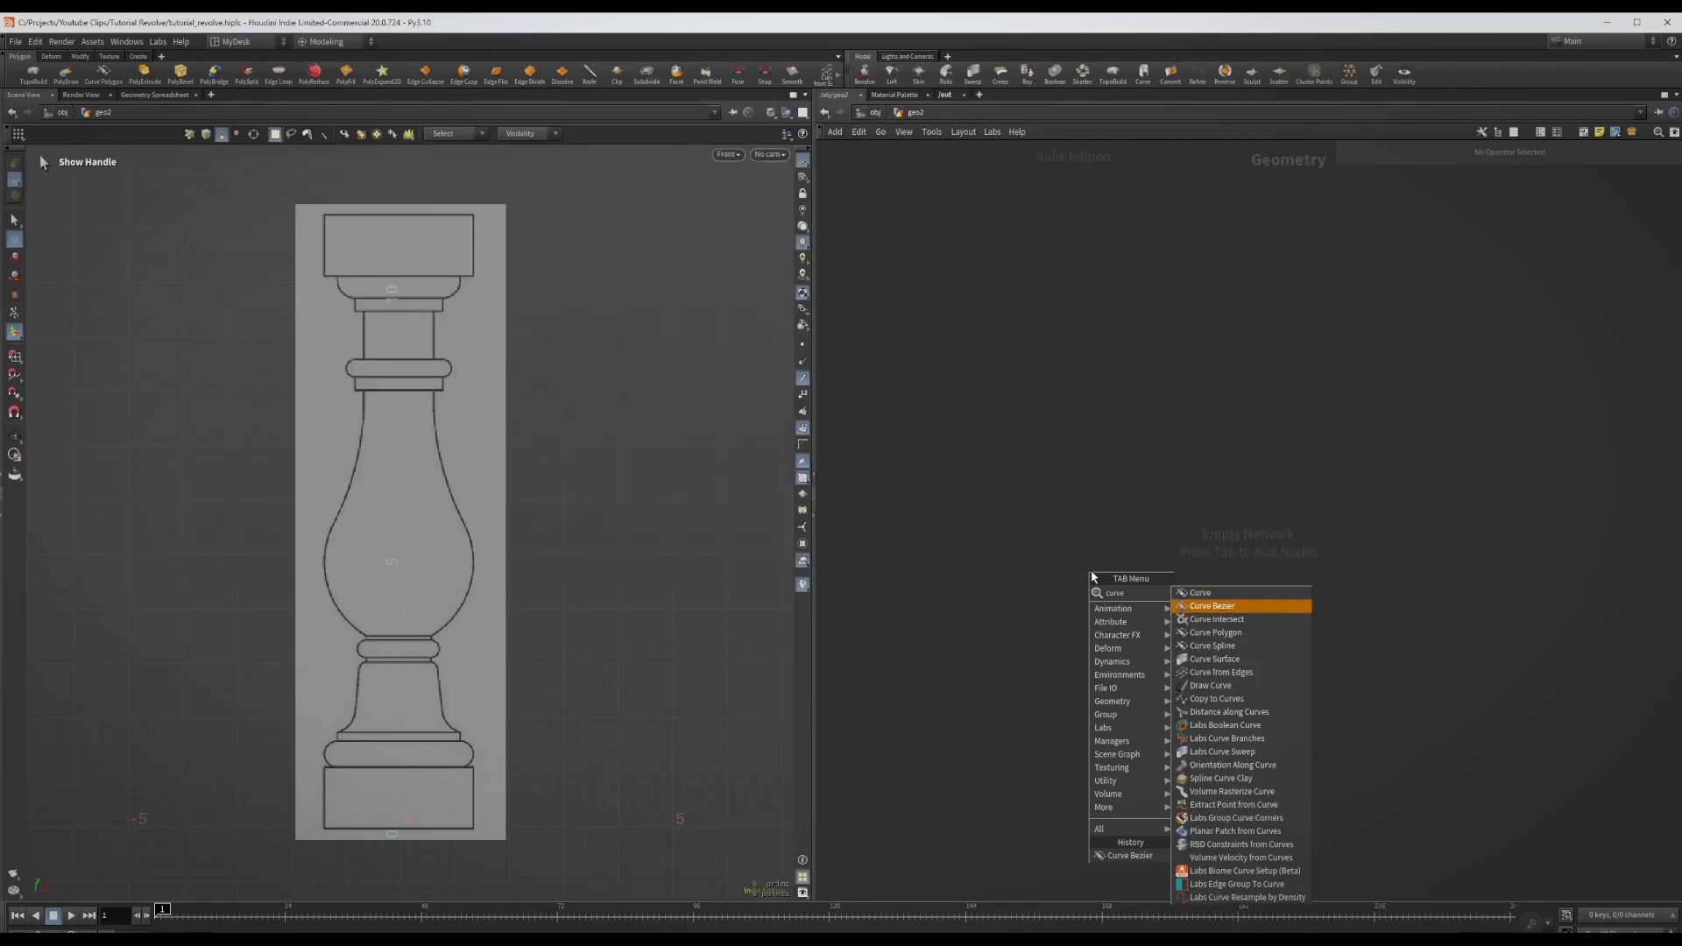
key("Return")
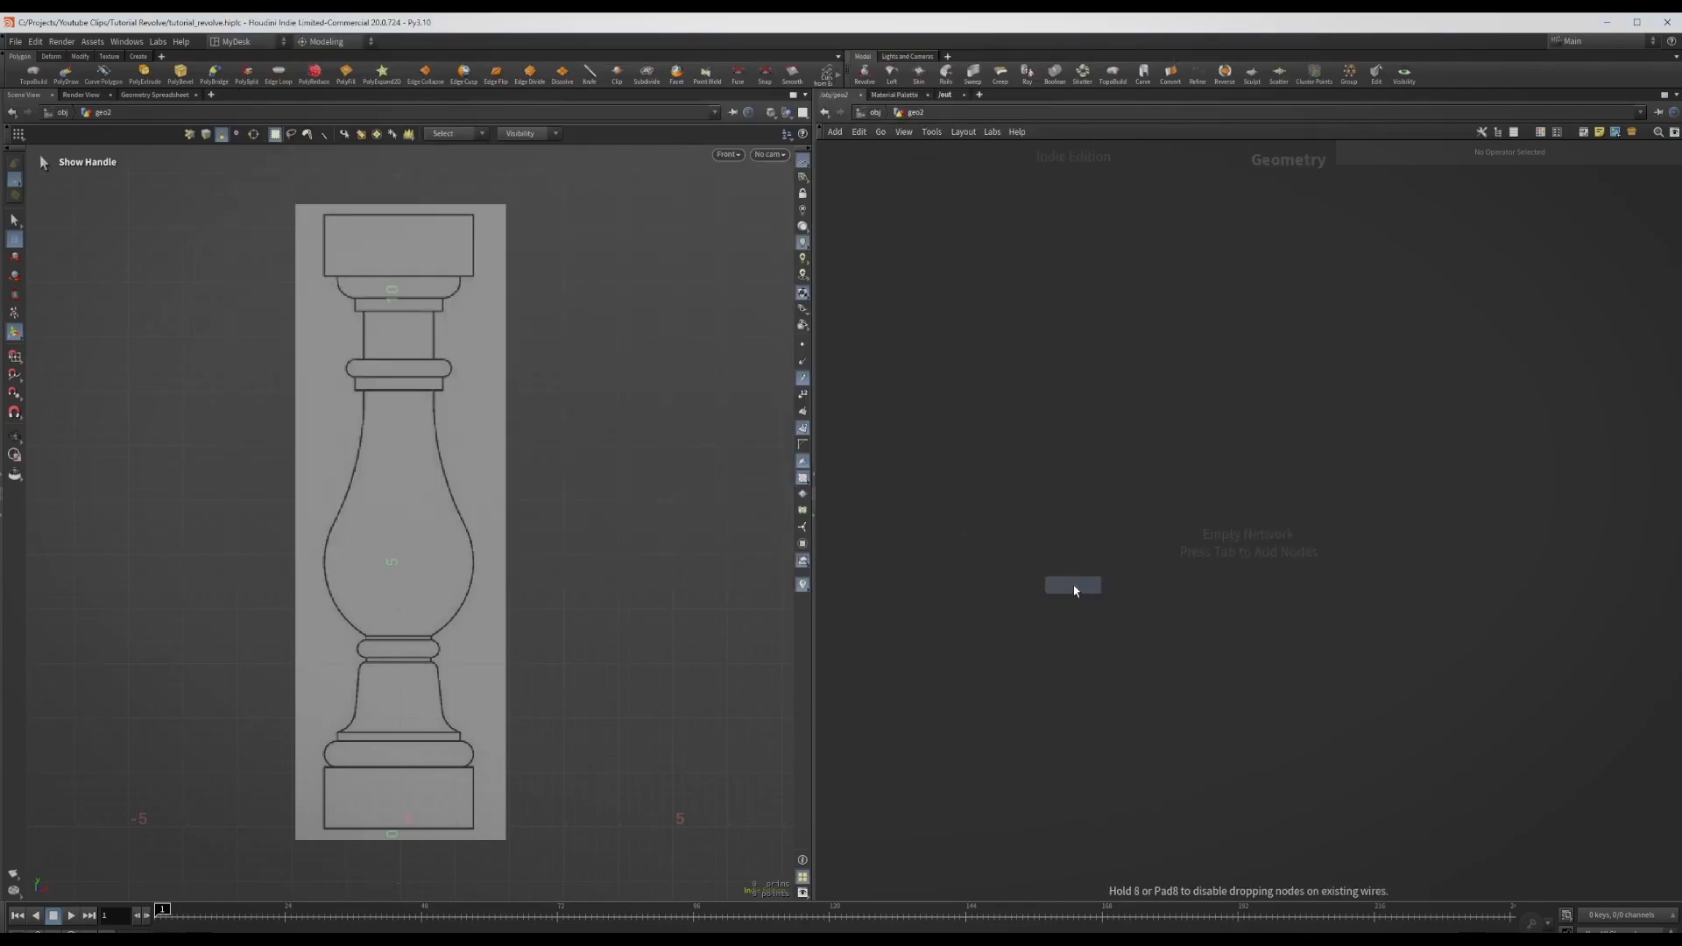
left_click(1050, 510)
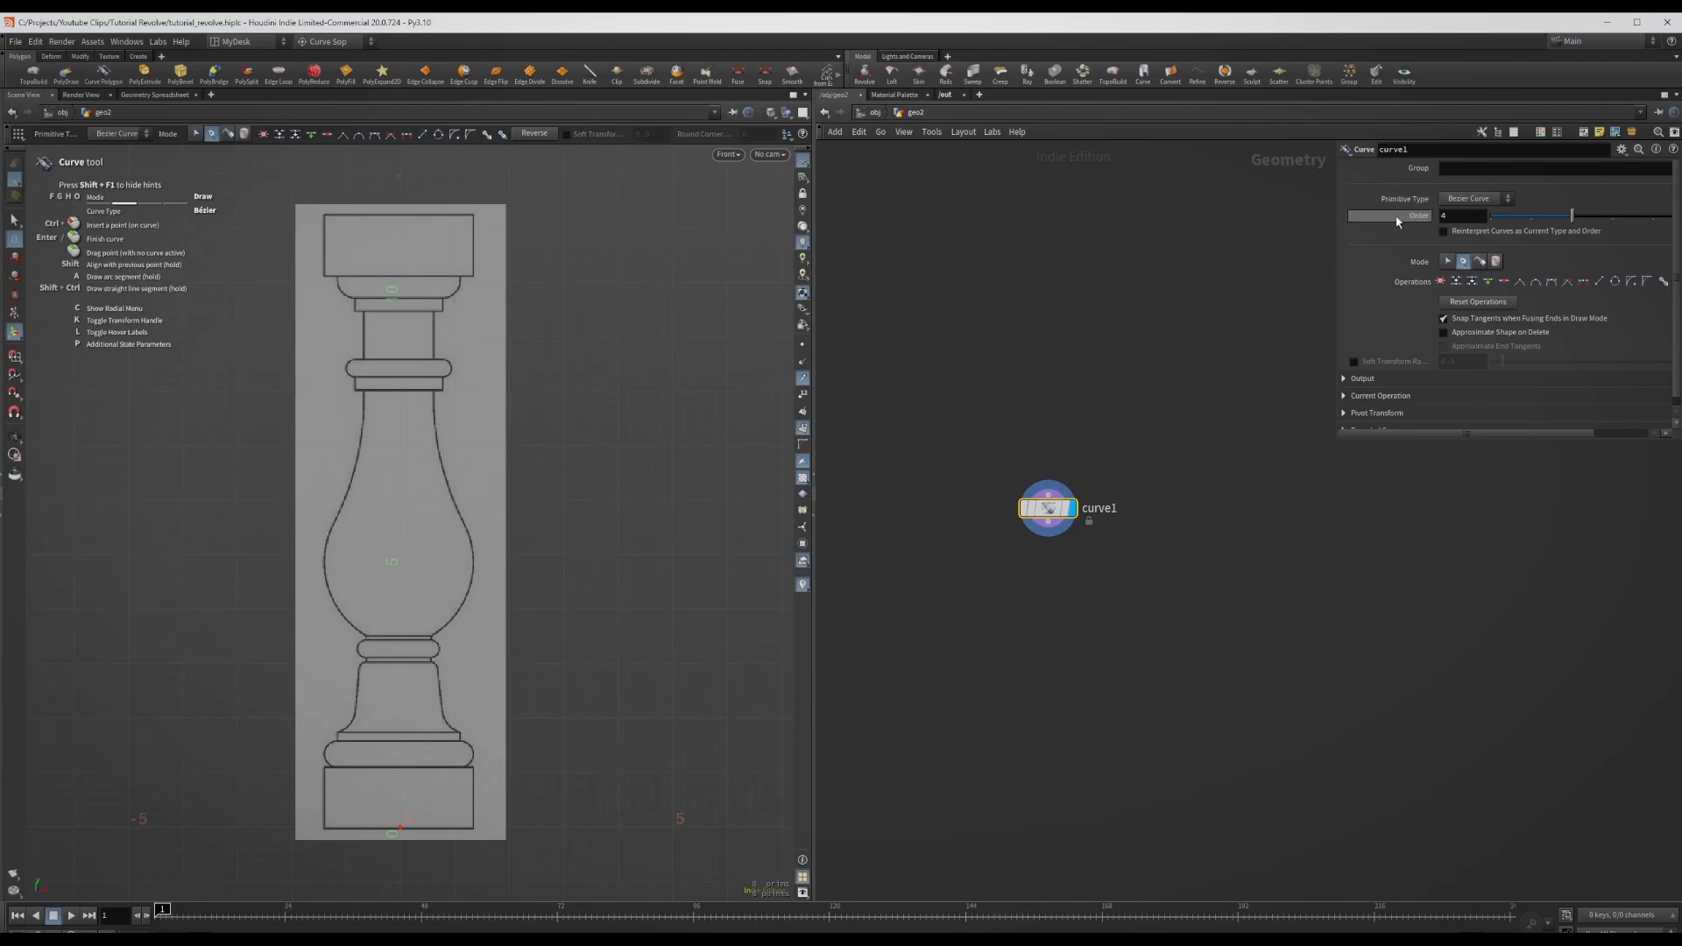
- Start drawing the Bezier curve at the lower end of the rounded molding above the square base
key("Escape")
scroll(455, 744, "up", 6)
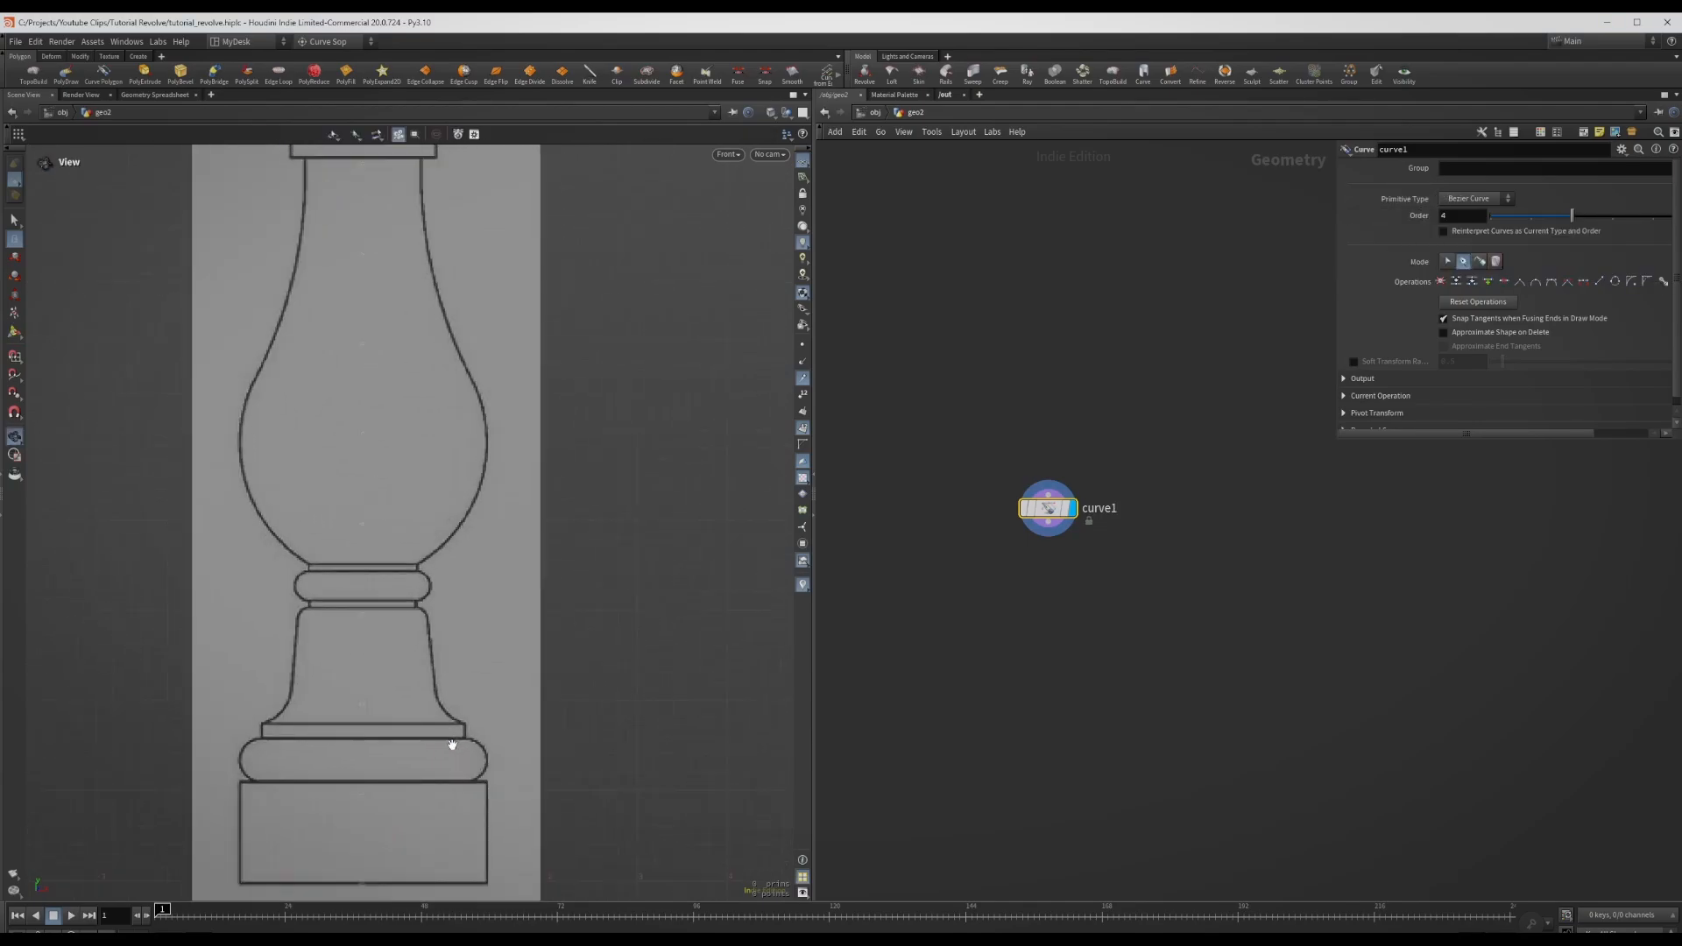
scroll(419, 608, "up", 5)
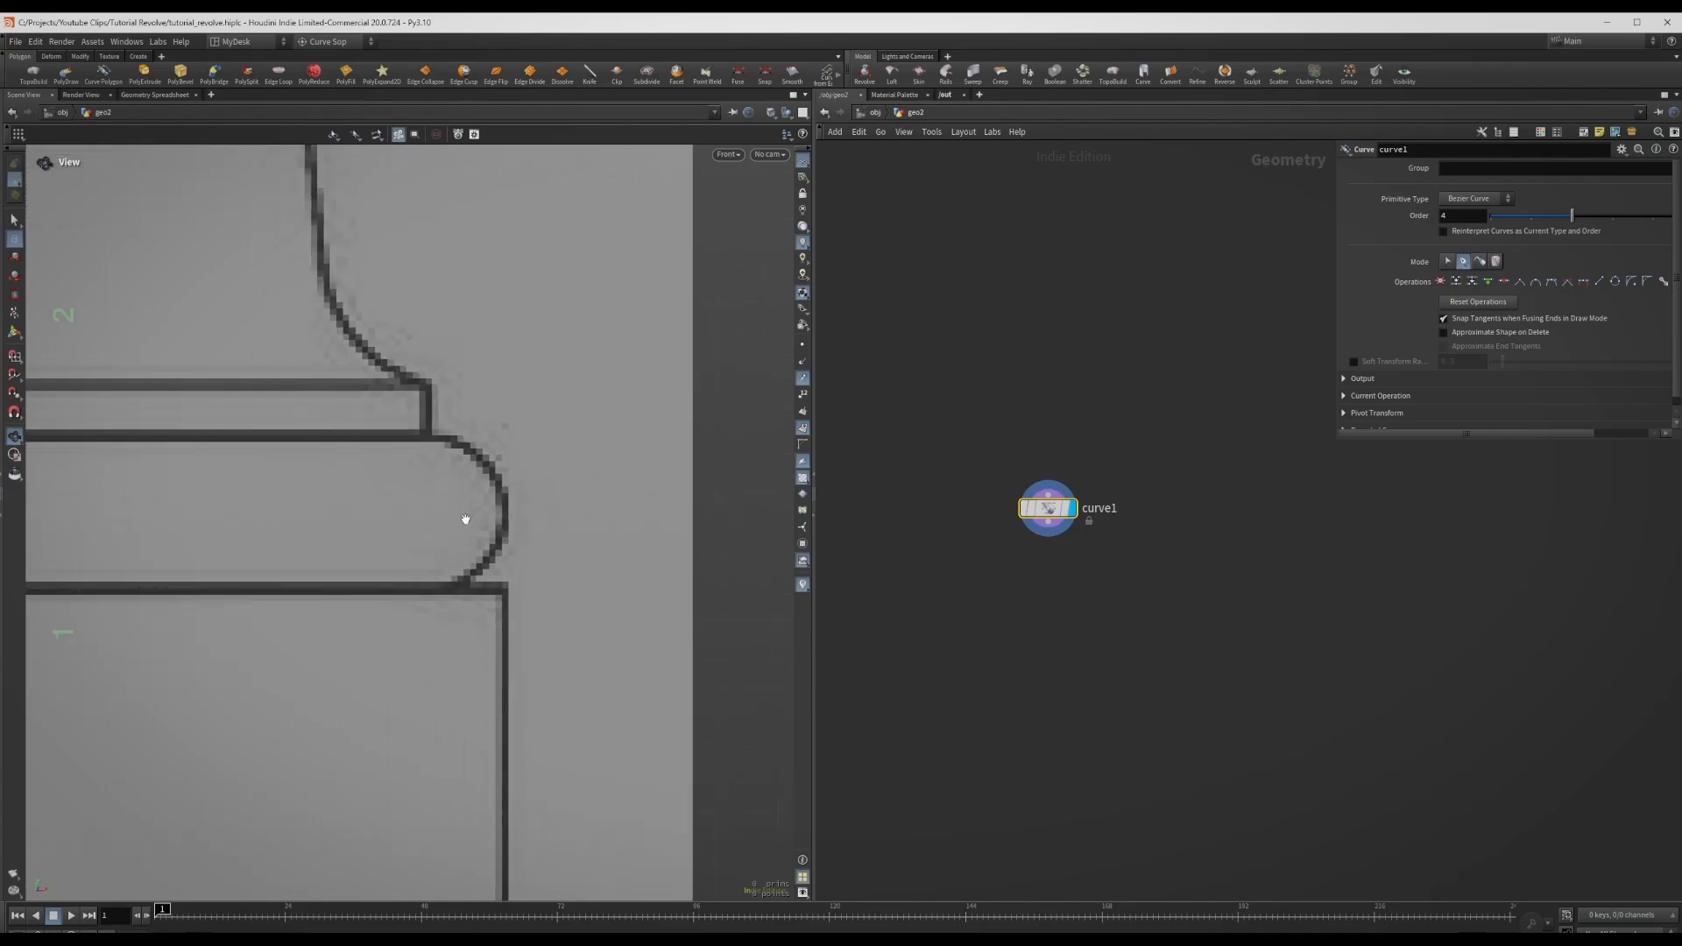
key("Return")
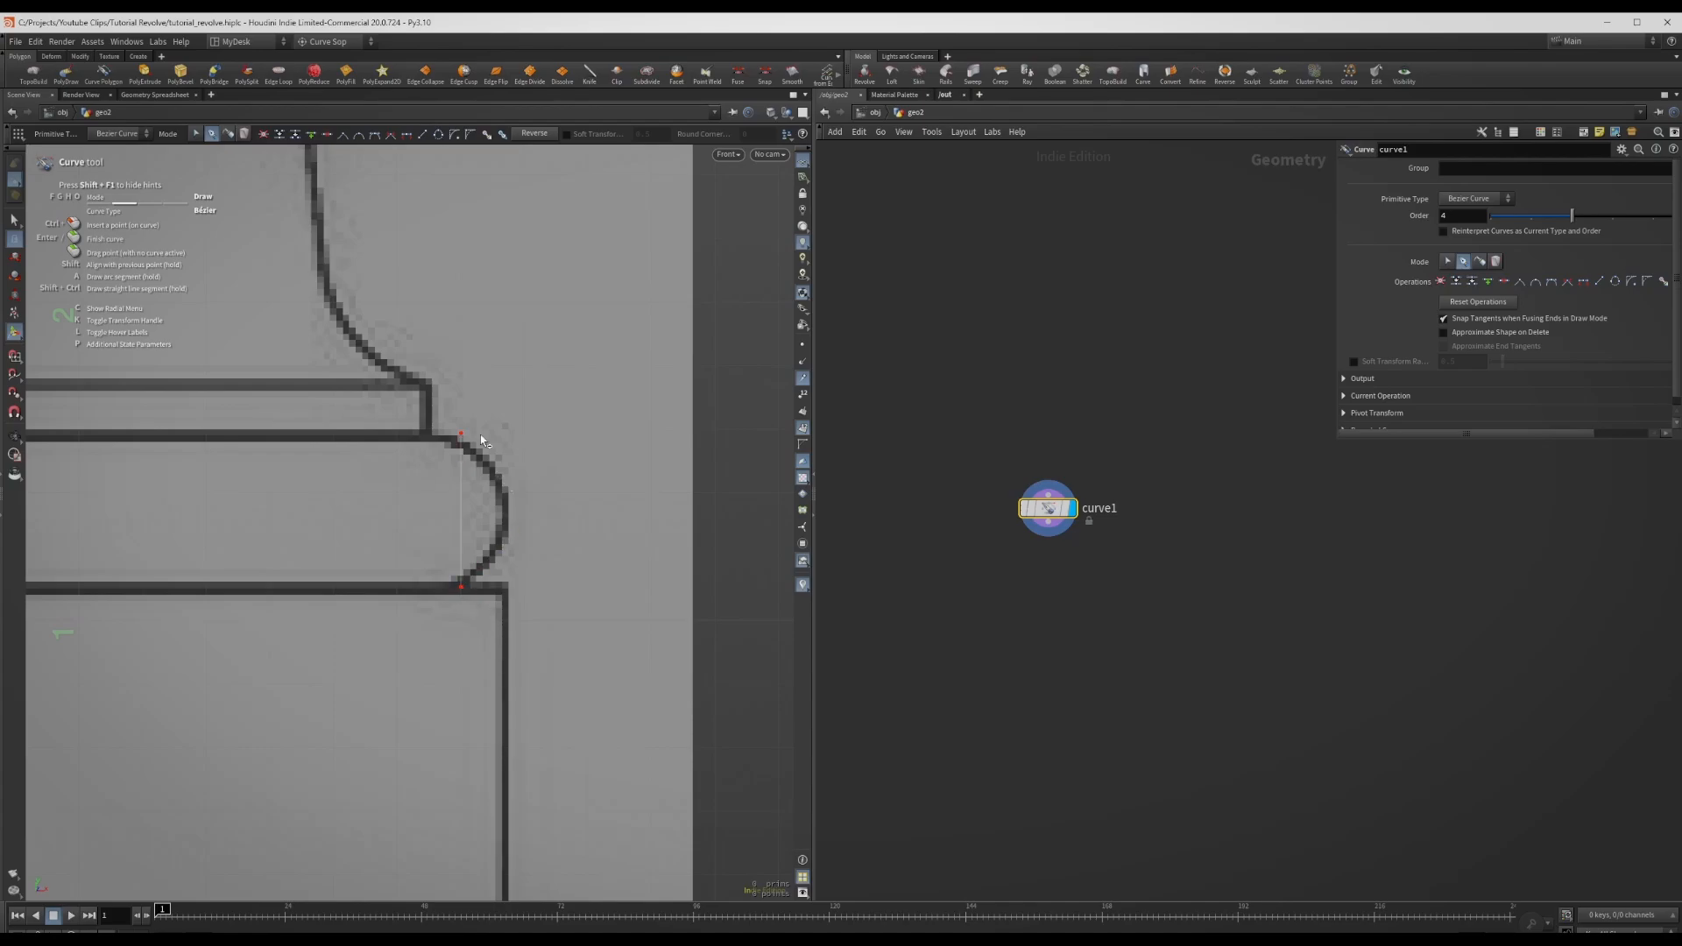
left_click(563, 483)
- Try drawing curve points with curved tangents from the rounded molding to the ledge above, and delete the last point
left_click(461, 439)
mouse_move(421, 440)
left_mouse_down()
mouse_move(396, 404)
mouse_move(444, 384)
mouse_move(405, 417)
left_mouse_up()
left_click_drag(526, 358, 472, 343)
left_click(195, 135)
left_click_drag(369, 319, 480, 398)
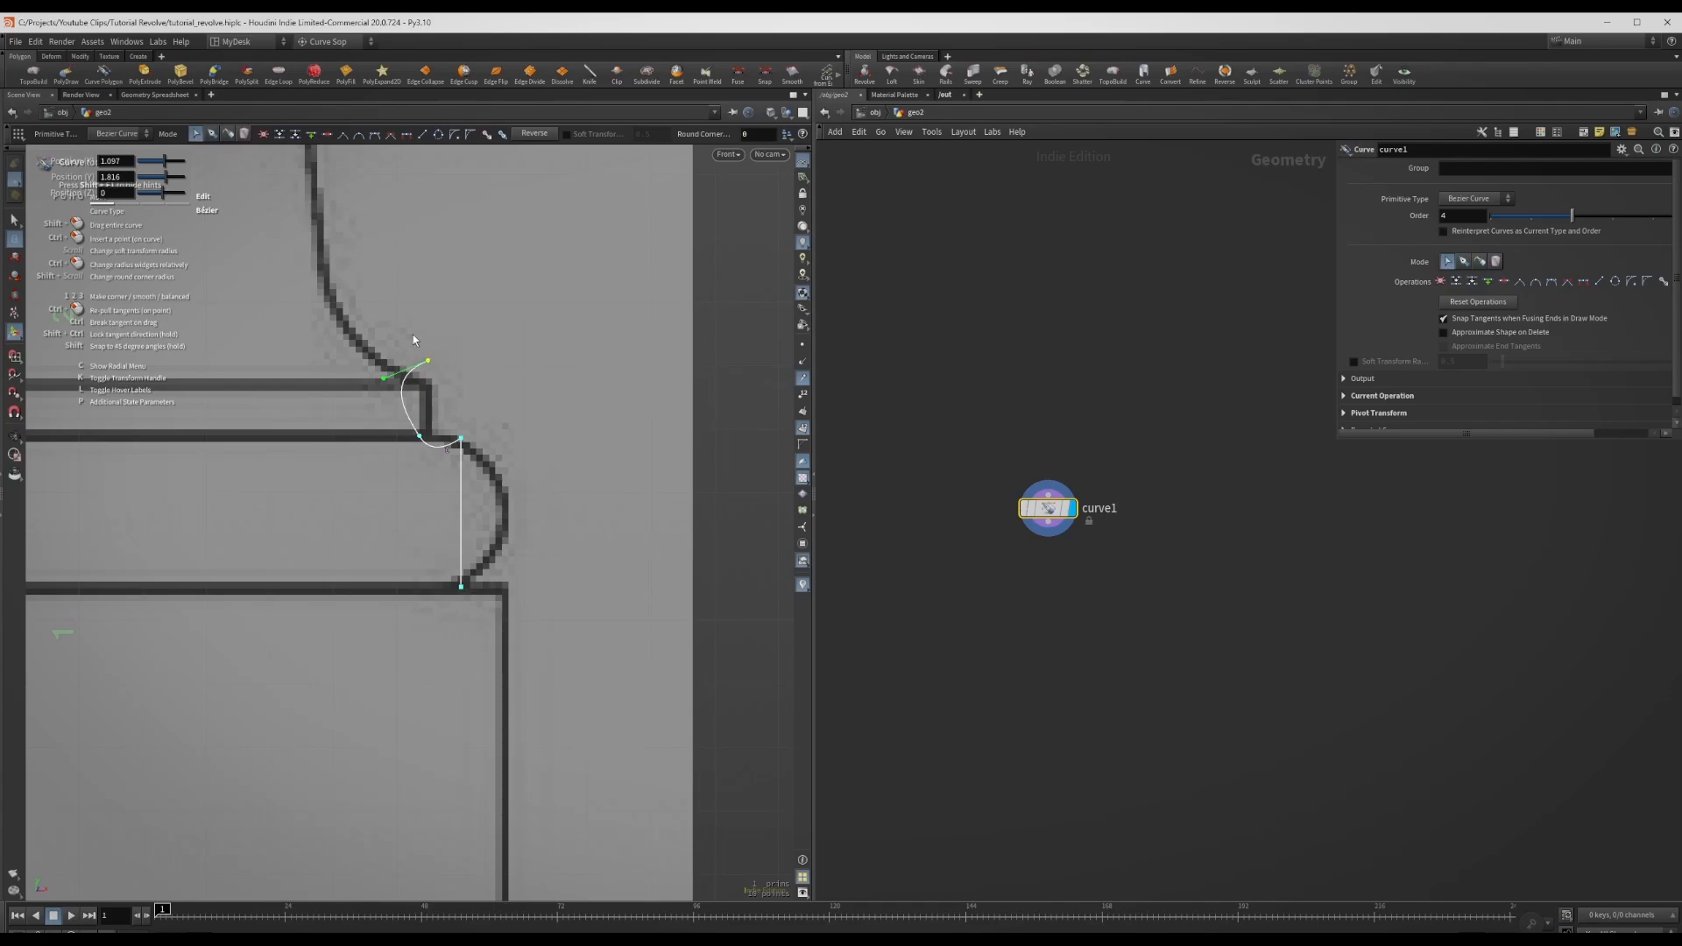
key("Delete")
left_click(212, 134)
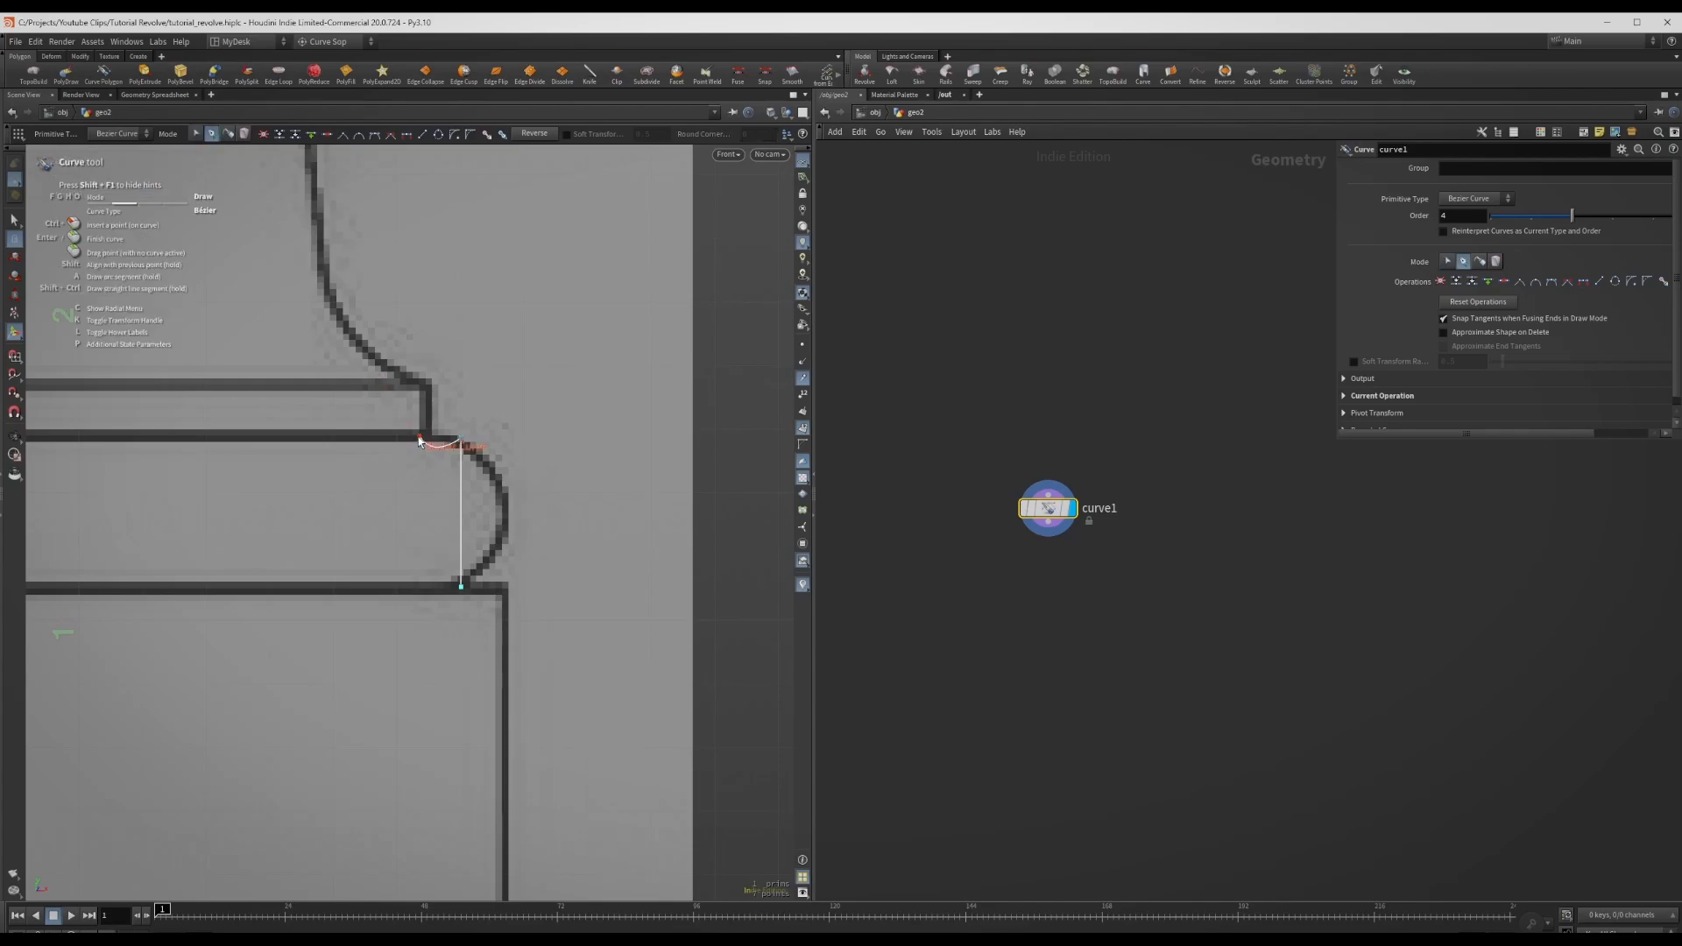
- Add trial curve points at the ledge's upper corner and on the concave flare above it
left_click(426, 382)
left_click(328, 277)
key("Return")
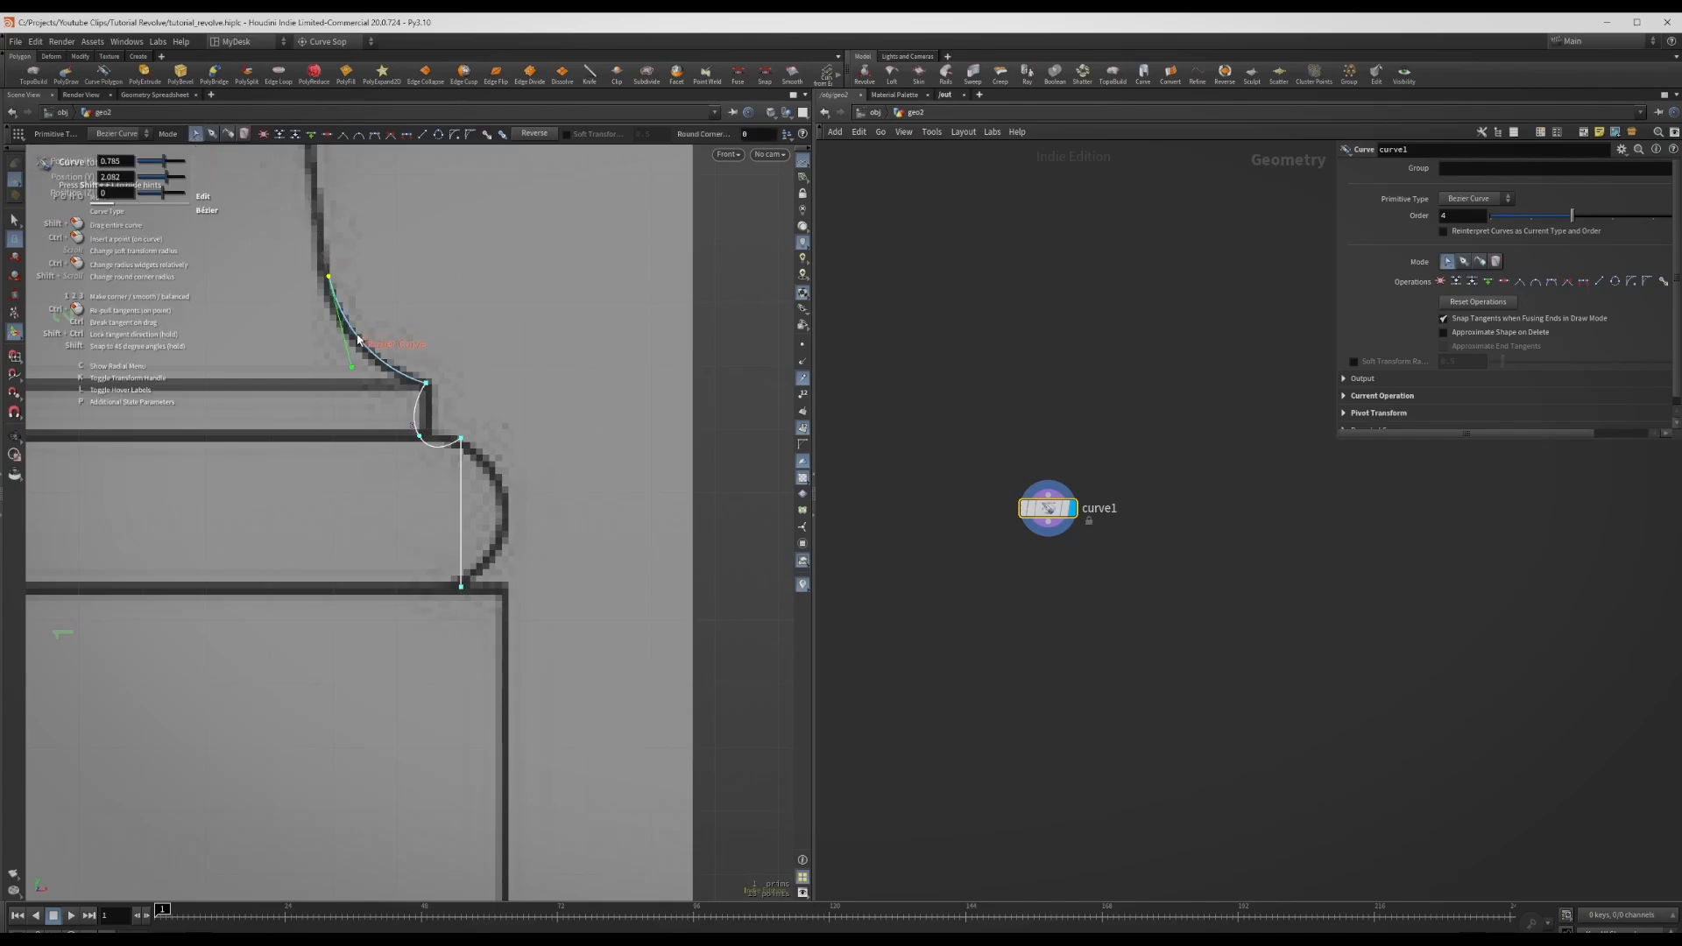
- Try bending the concave flare segment above the ledge and adjusting the tangents of its end points
left_click_drag(358, 340, 392, 292)
left_click(426, 383)
left_click_drag(443, 357, 424, 327)
left_click(326, 274)
left_click_drag(422, 262, 403, 242)
- Try adjusting the point and tangents at the ledge's lower corner, and delete all trial points above the starting point
left_click(420, 436)
left_click_drag(435, 462, 393, 397)
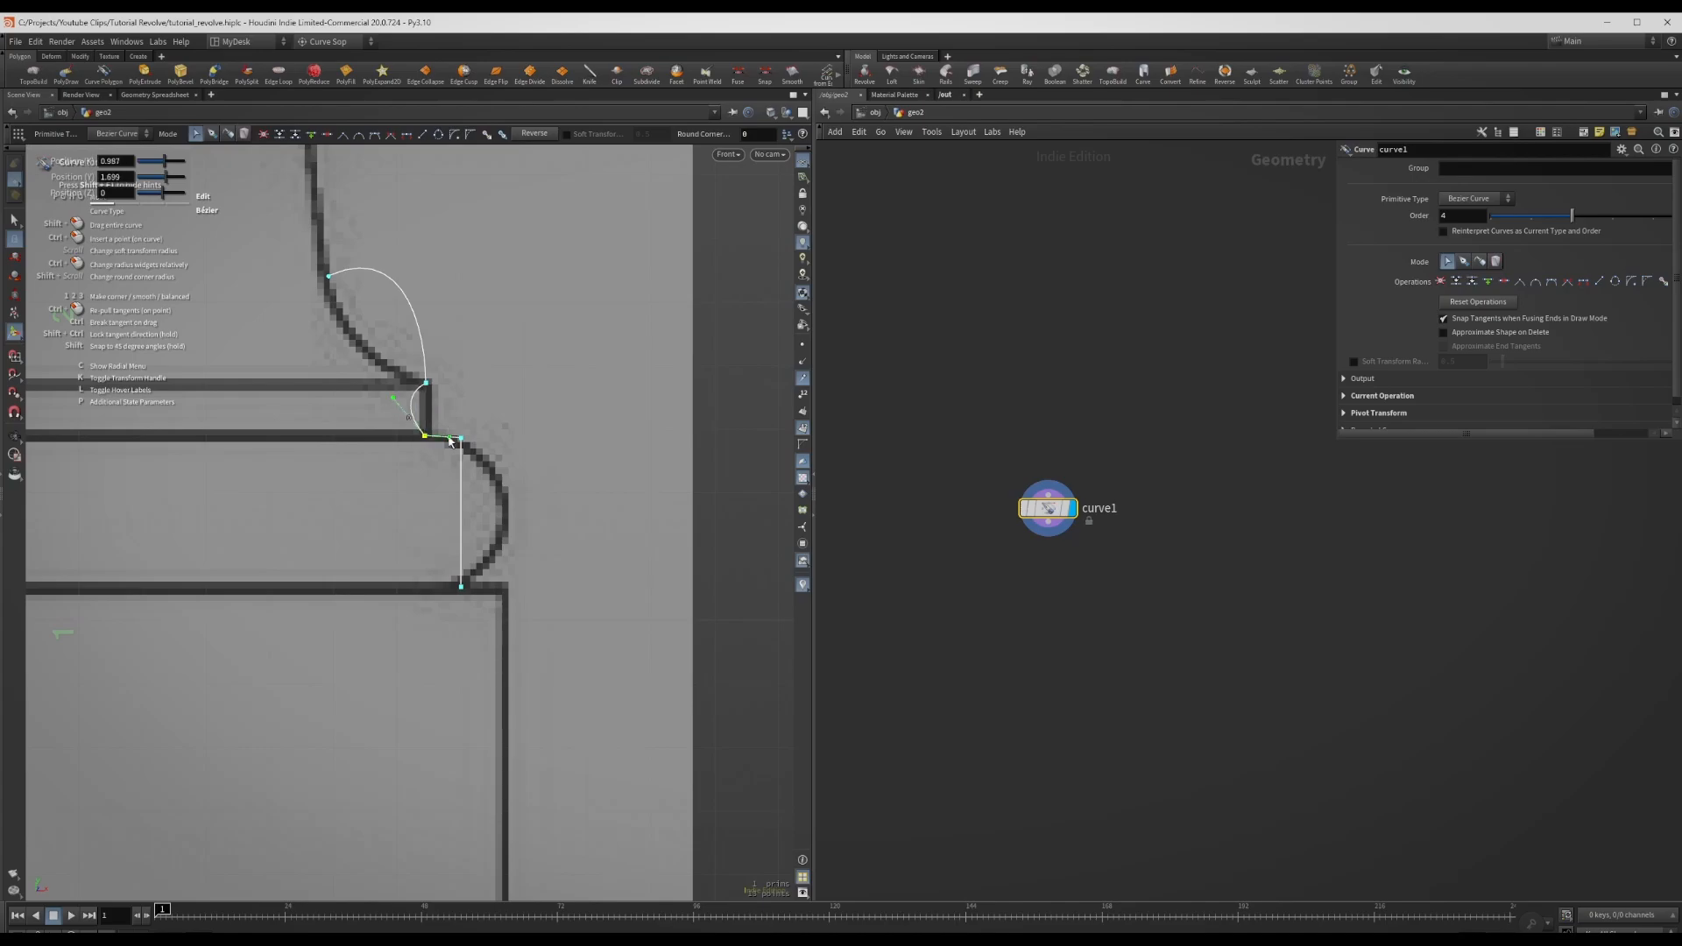
left_click(425, 436)
mouse_move(448, 439)
left_mouse_down()
mouse_move(416, 473)
mouse_move(439, 447)
left_mouse_up()
mouse_move(279, 251)
left_mouse_down()
mouse_move(555, 549)
mouse_move(536, 494)
left_mouse_up()
key("Delete")
- Redraw the curve with straight segments from the rounded molding's upper end around the ledge corners to the flare
key("g")
left_click(460, 435)
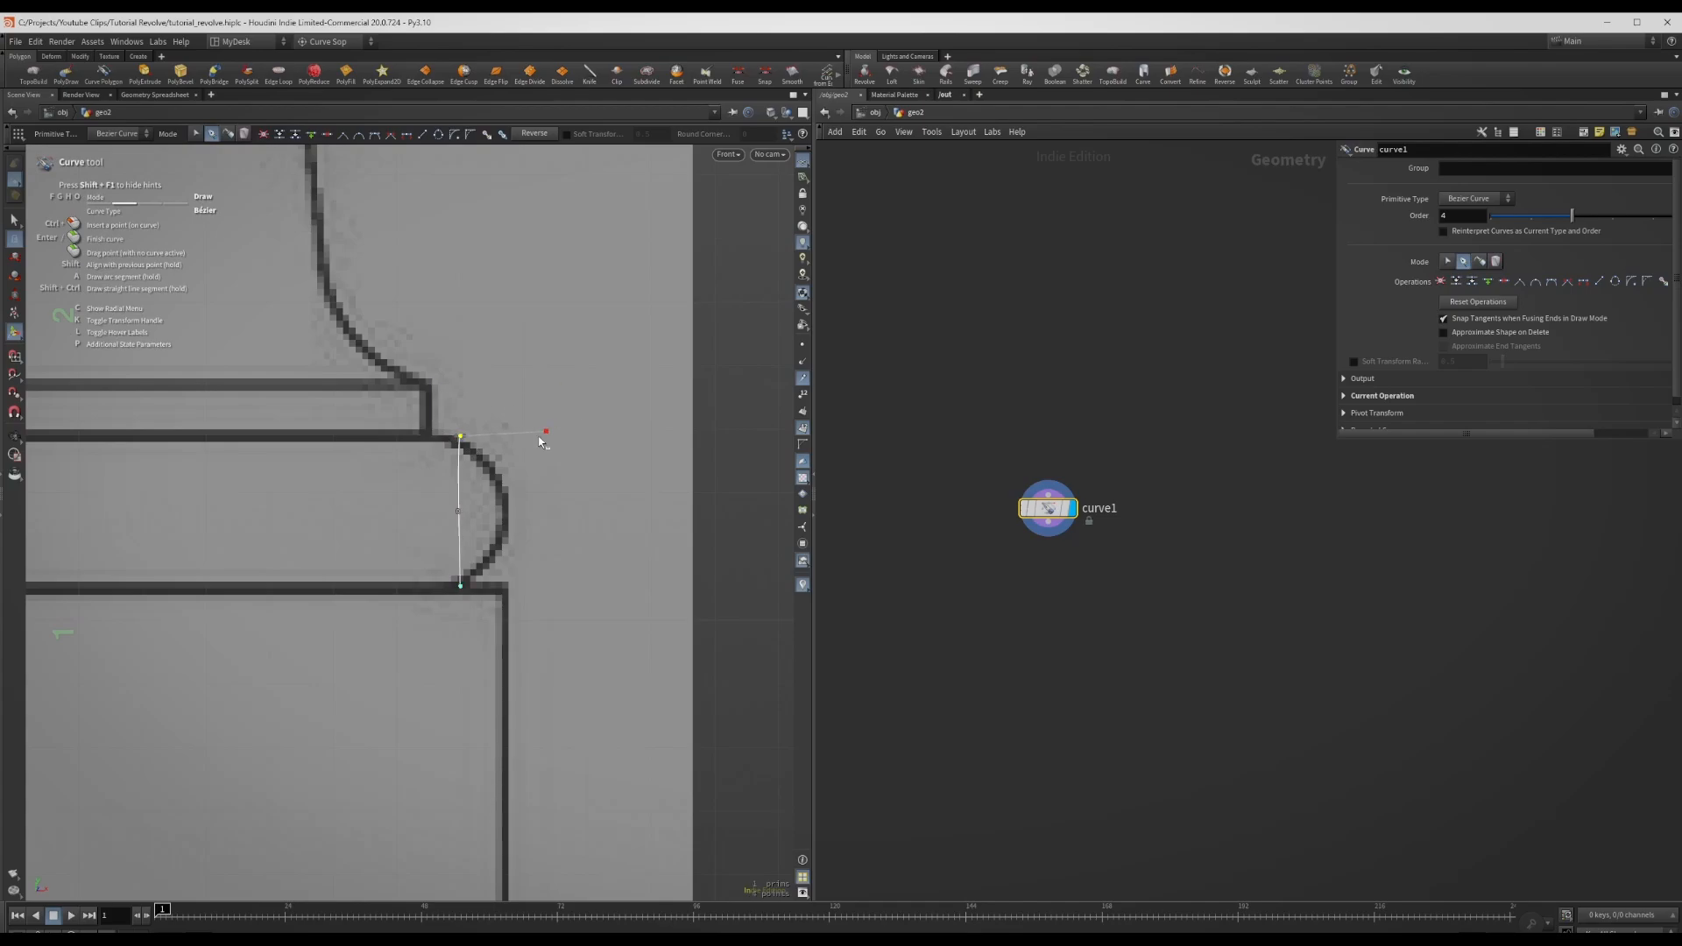
left_click(430, 436)
left_click(430, 379)
left_click_drag(321, 270, 334, 249)
- Continue the curve up the lower shaft and around the small ring molding to the underside of the bulb
middle_click_drag(360, 233, 455, 650, "alt")
left_click(395, 416)
left_click(355, 387)
left_click(355, 359)
left_click(372, 359)
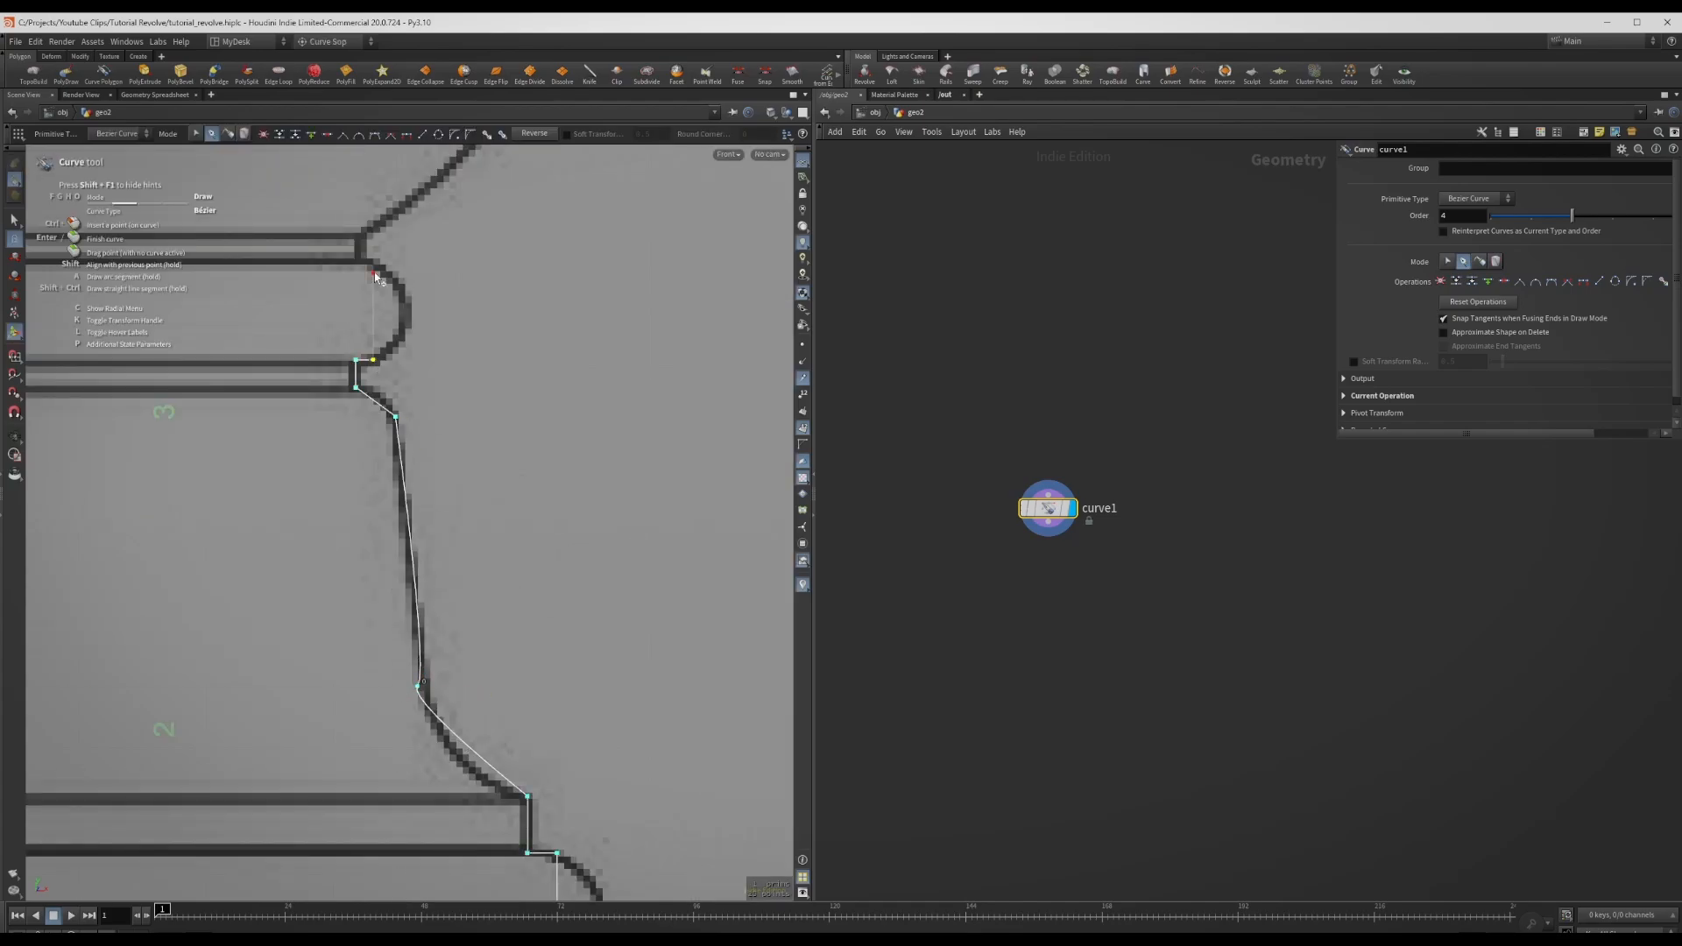
left_click(373, 263)
left_click(358, 262)
left_click(357, 236)
- Continue the curve with points along the bulb, neck and upper moldings up to the underside of the top block
middle_click_drag(358, 236, 443, 586, "alt")
scroll(443, 586, "down", 5)
middle_click_drag(470, 503, 488, 774, "alt")
left_click(552, 612)
left_click(461, 316)
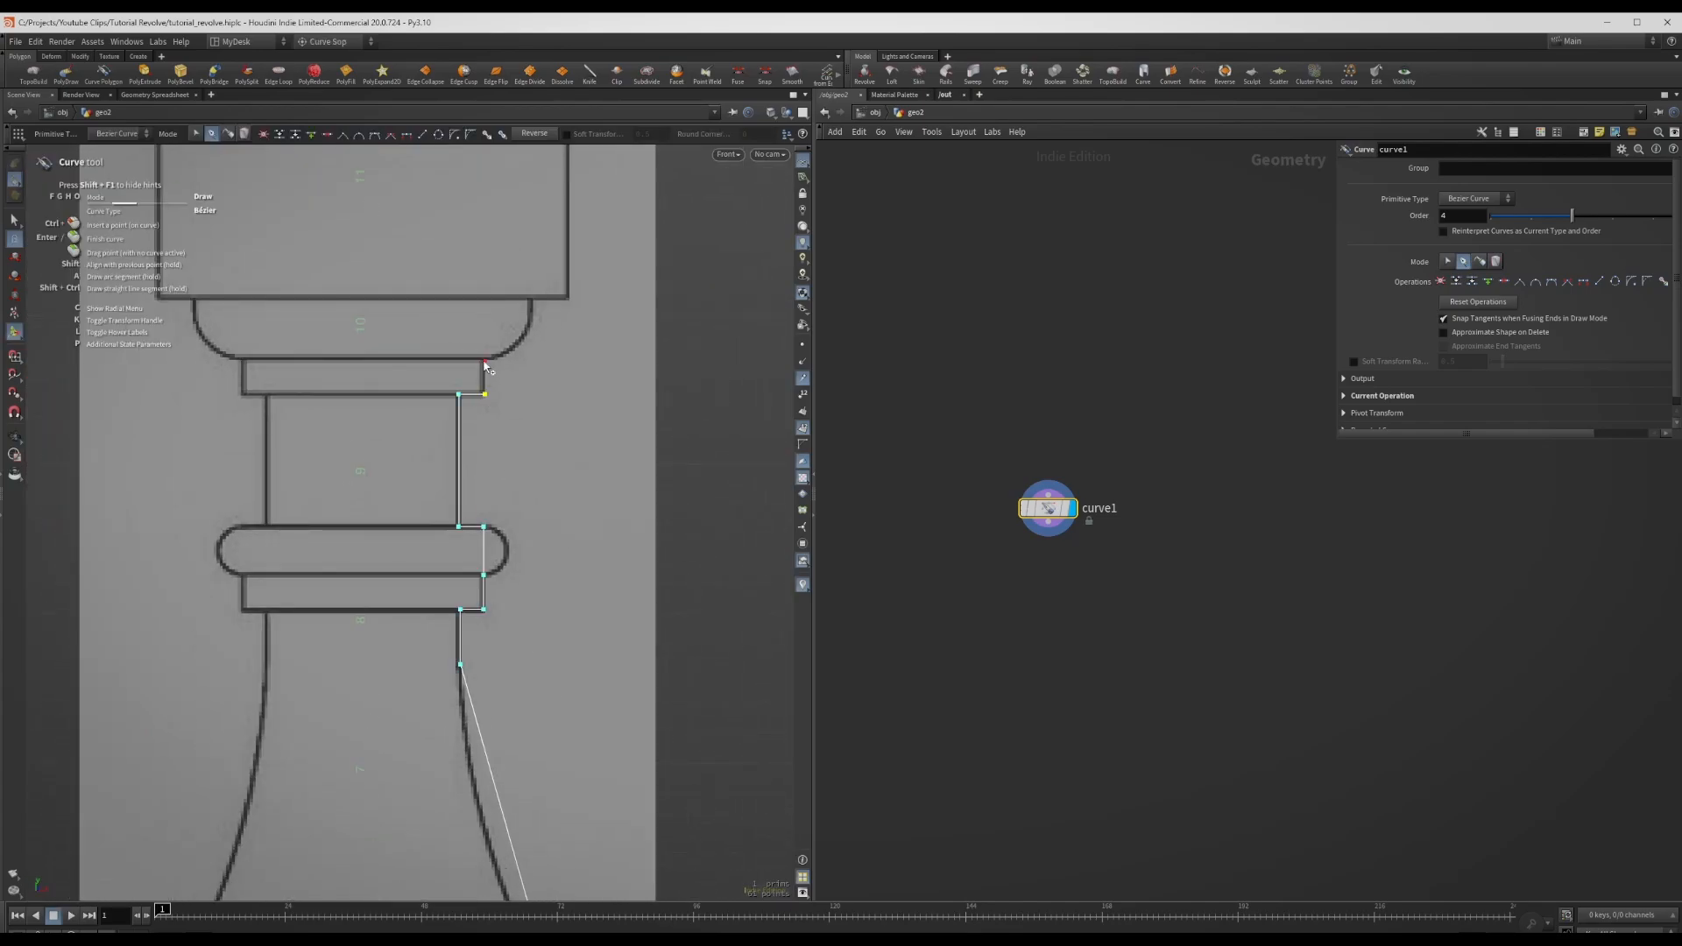
left_click(485, 359)
left_click(531, 297)
- Bend the segments below the top block and at the neck's ring outward to match the reference profile
key("f")
scroll(526, 334, "up", 3)
left_click_drag(499, 325, 523, 342)
middle_click_drag(468, 654, 497, 406, "alt")
left_click_drag(493, 410, 514, 414)
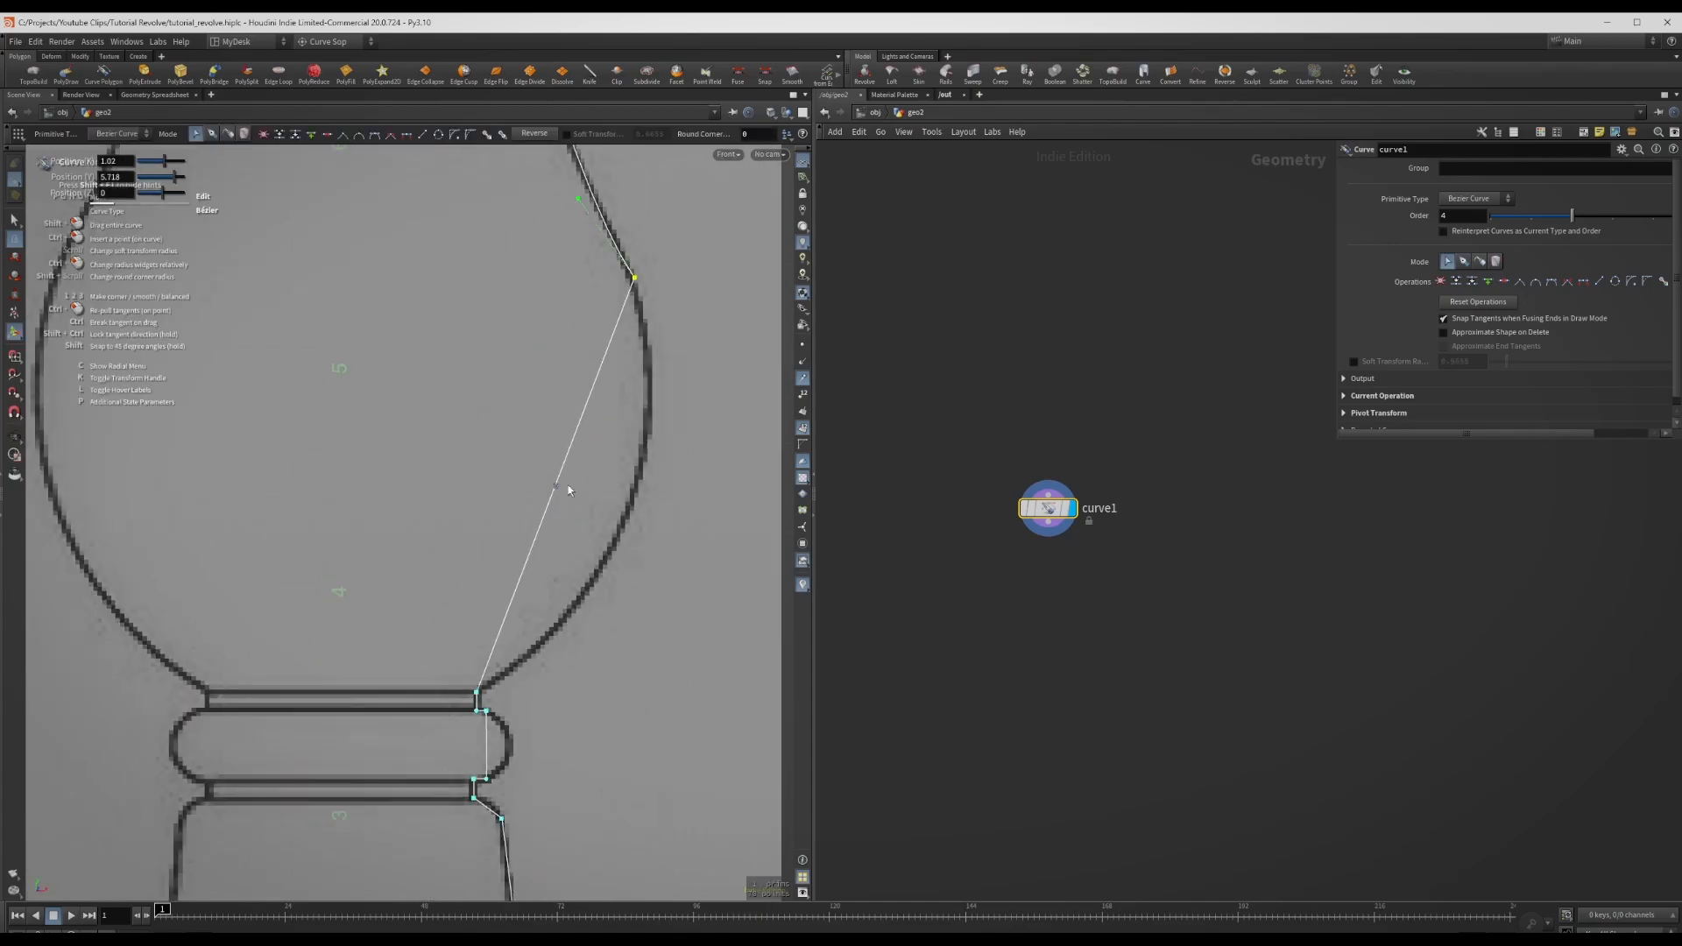
- Shape the bulb's curve to the reference outline by bending its lower segment and adjusting the side point's tangents
left_click_drag(613, 351, 694, 424)
middle_click_drag(694, 424, 713, 300, "alt")
left_click_drag(595, 609, 627, 519)
middle_click_drag(627, 519, 613, 732, "alt")
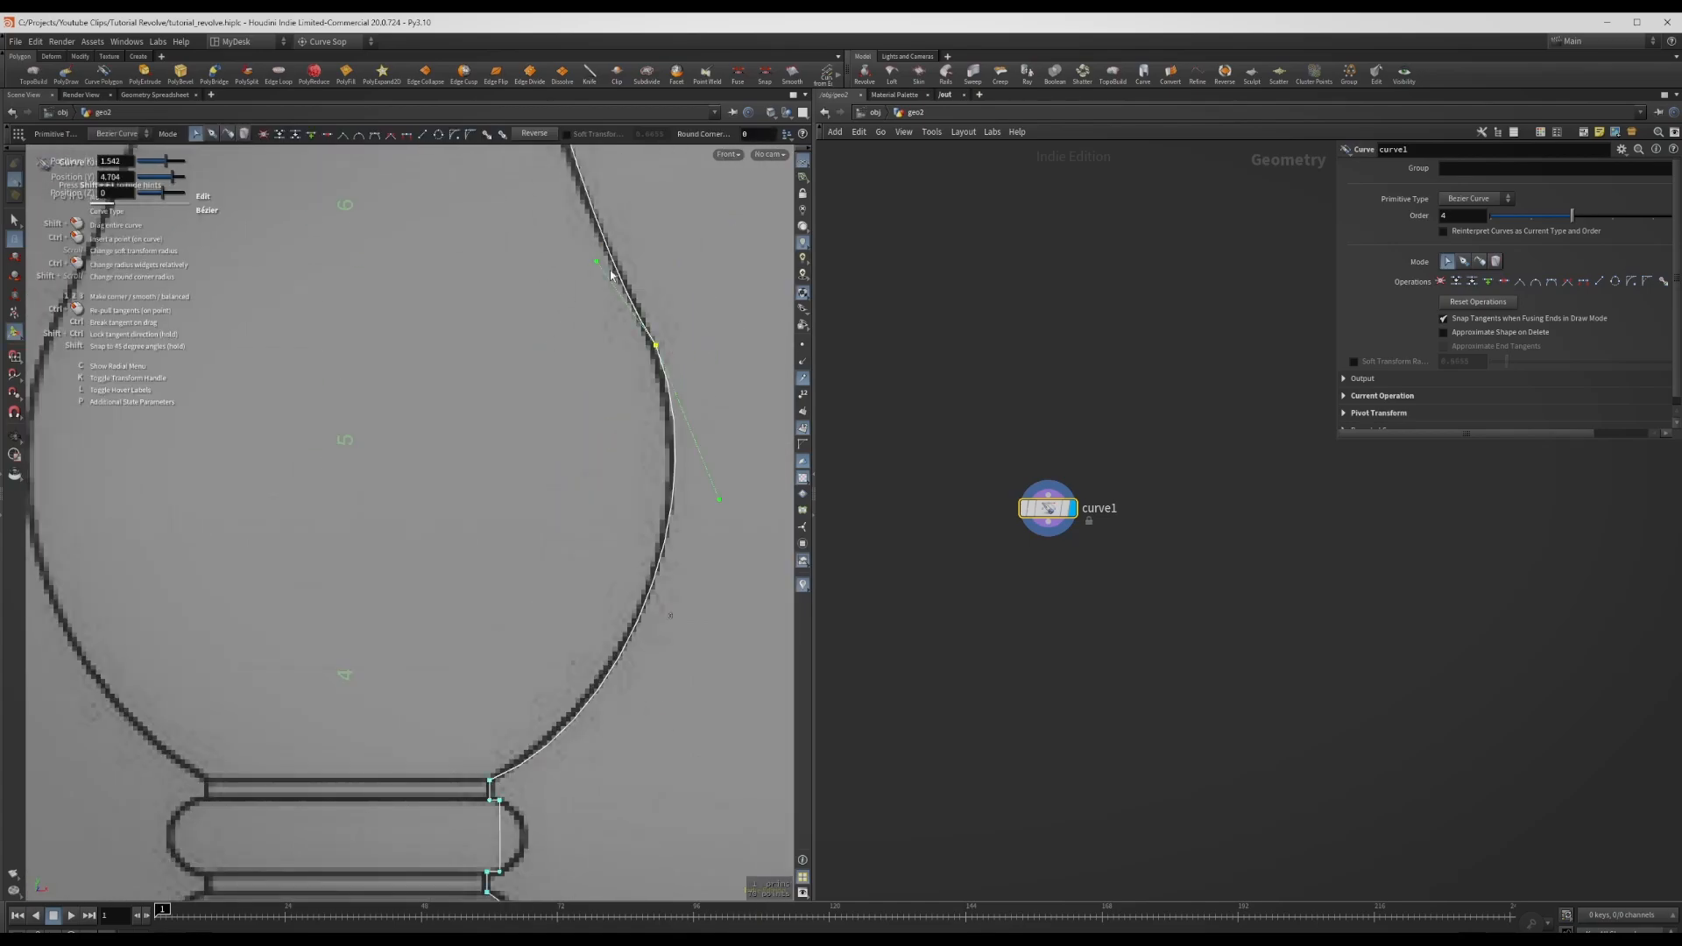
left_click_drag(598, 261, 577, 167)
middle_click_drag(578, 167, 586, 281, "alt")
- Round the segment at the ring molding below the bulb and adjust the tangent at its lower point
middle_click_drag(740, 640, 734, 328, "alt")
scroll(543, 665, "up", 3)
middle_click_drag(543, 666, 581, 417, "alt")
left_click_drag(529, 433, 569, 434)
left_click_drag(591, 491, 589, 487)
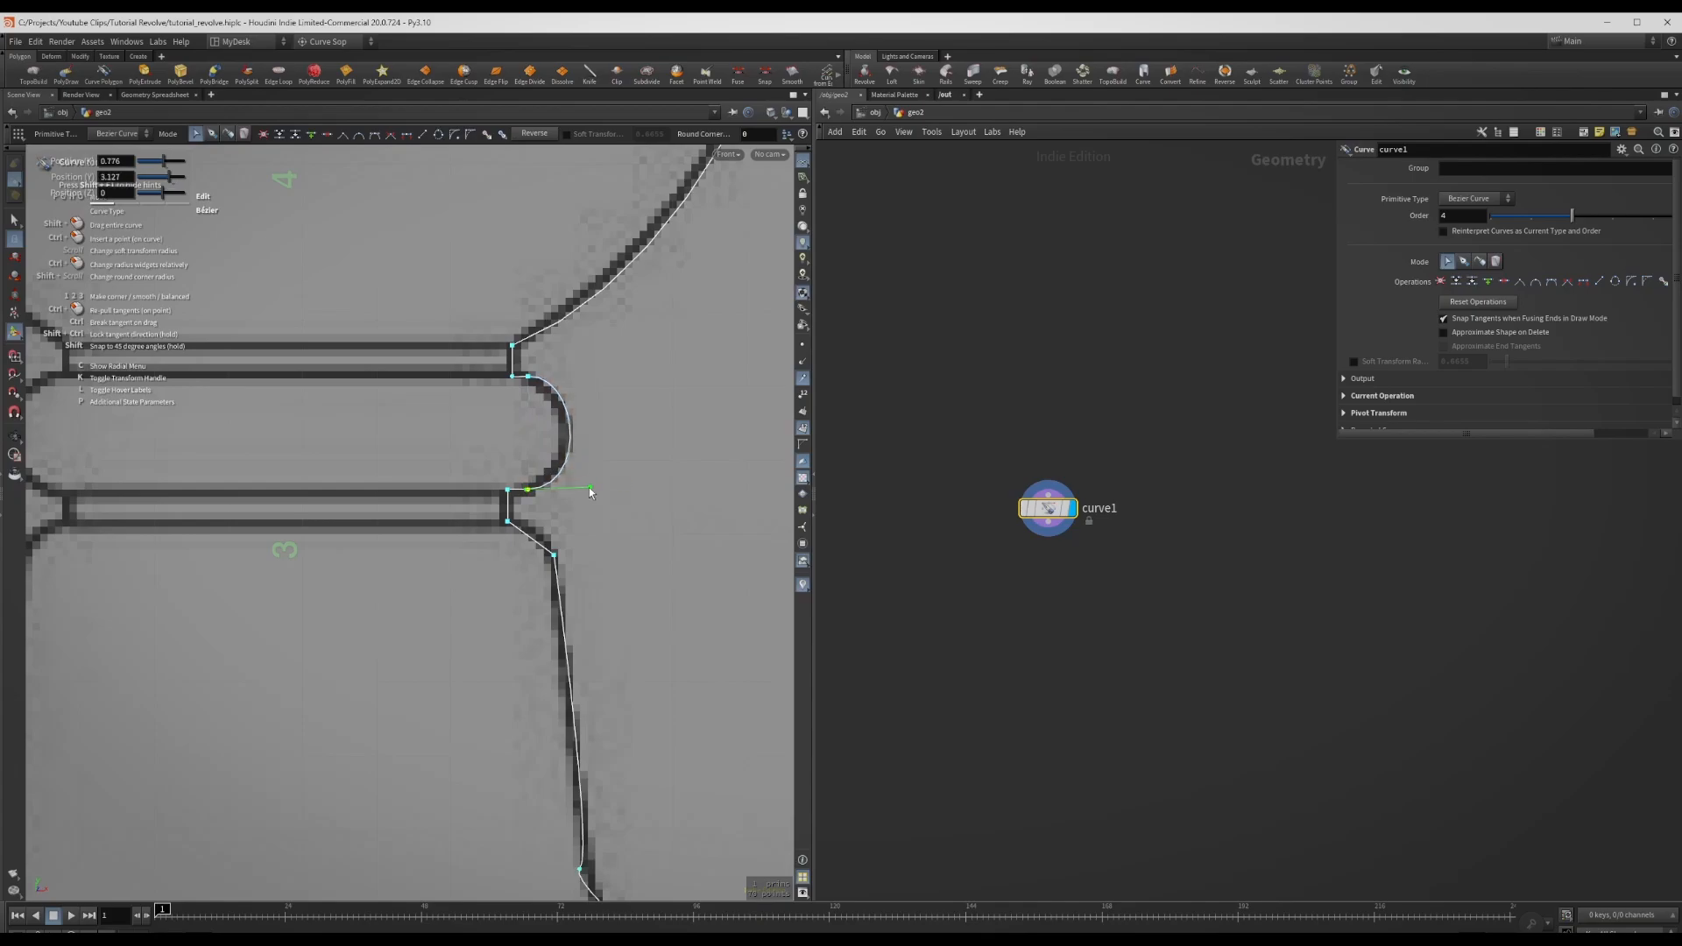
- Bend the pedestal's flared side segment below the ring molding to follow the reference outline, and finish editing the curve
middle_click_drag(584, 835, 544, 470, "alt")
left_click_drag(544, 469, 545, 540)
middle_click_drag(707, 772, 654, 577, "alt")
left_click_drag(654, 576, 697, 570)
scroll(660, 543, "down", 3)
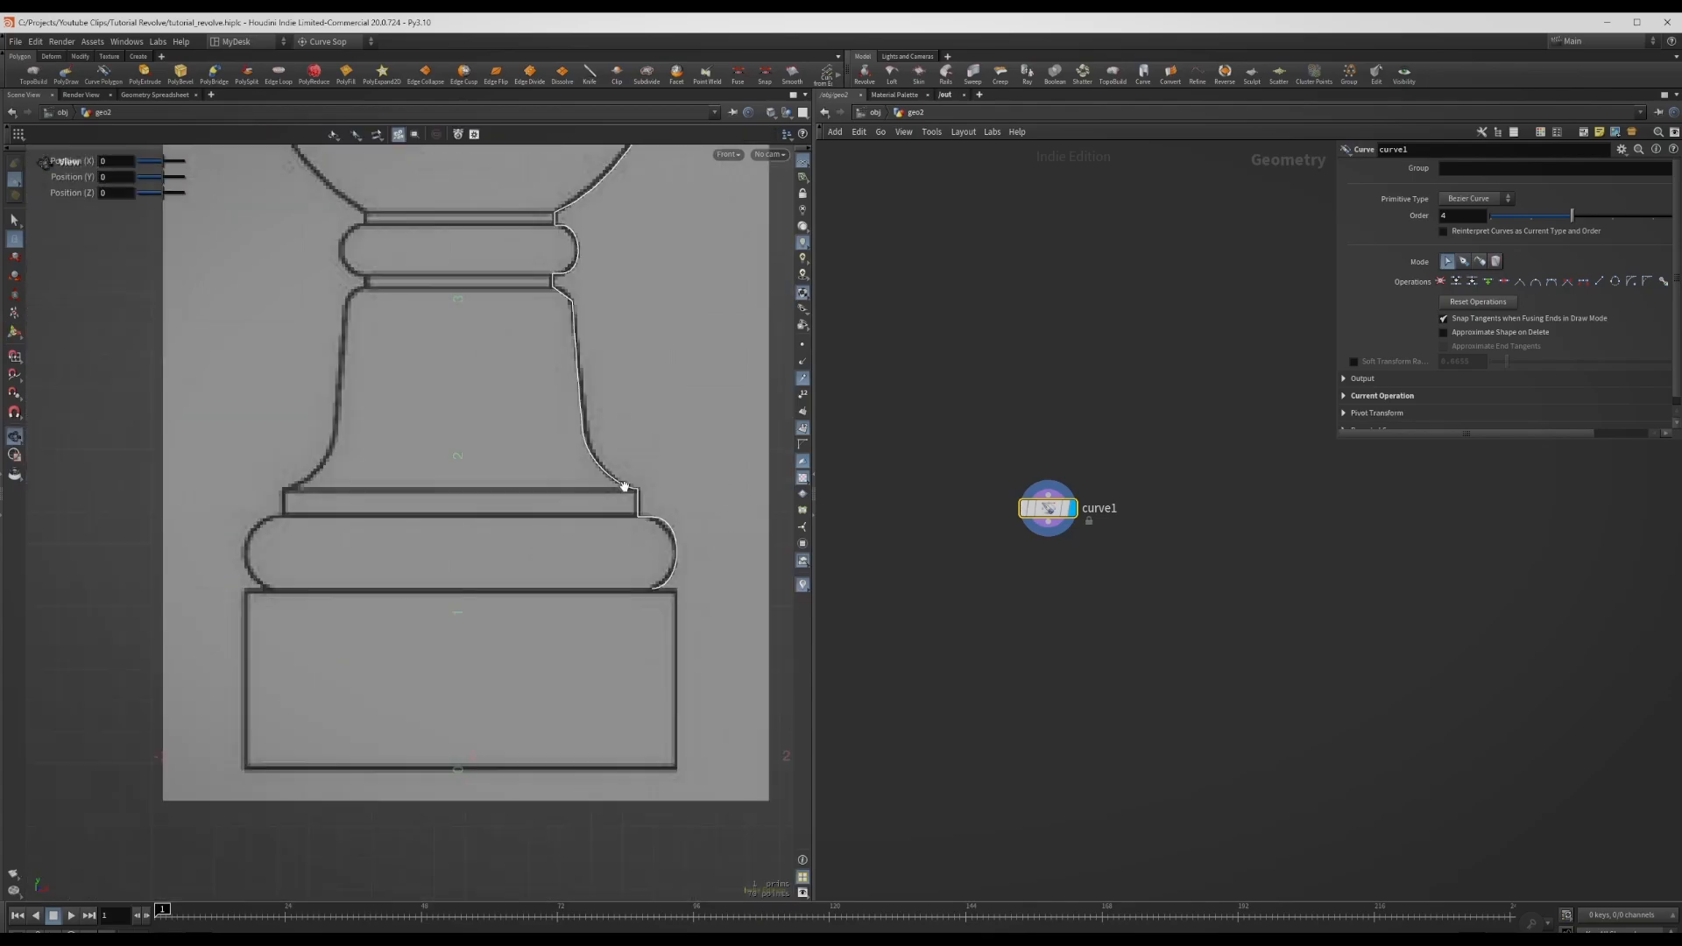
scroll(625, 486, "down", 5)
middle_click_drag(606, 172, 517, 467, "alt")
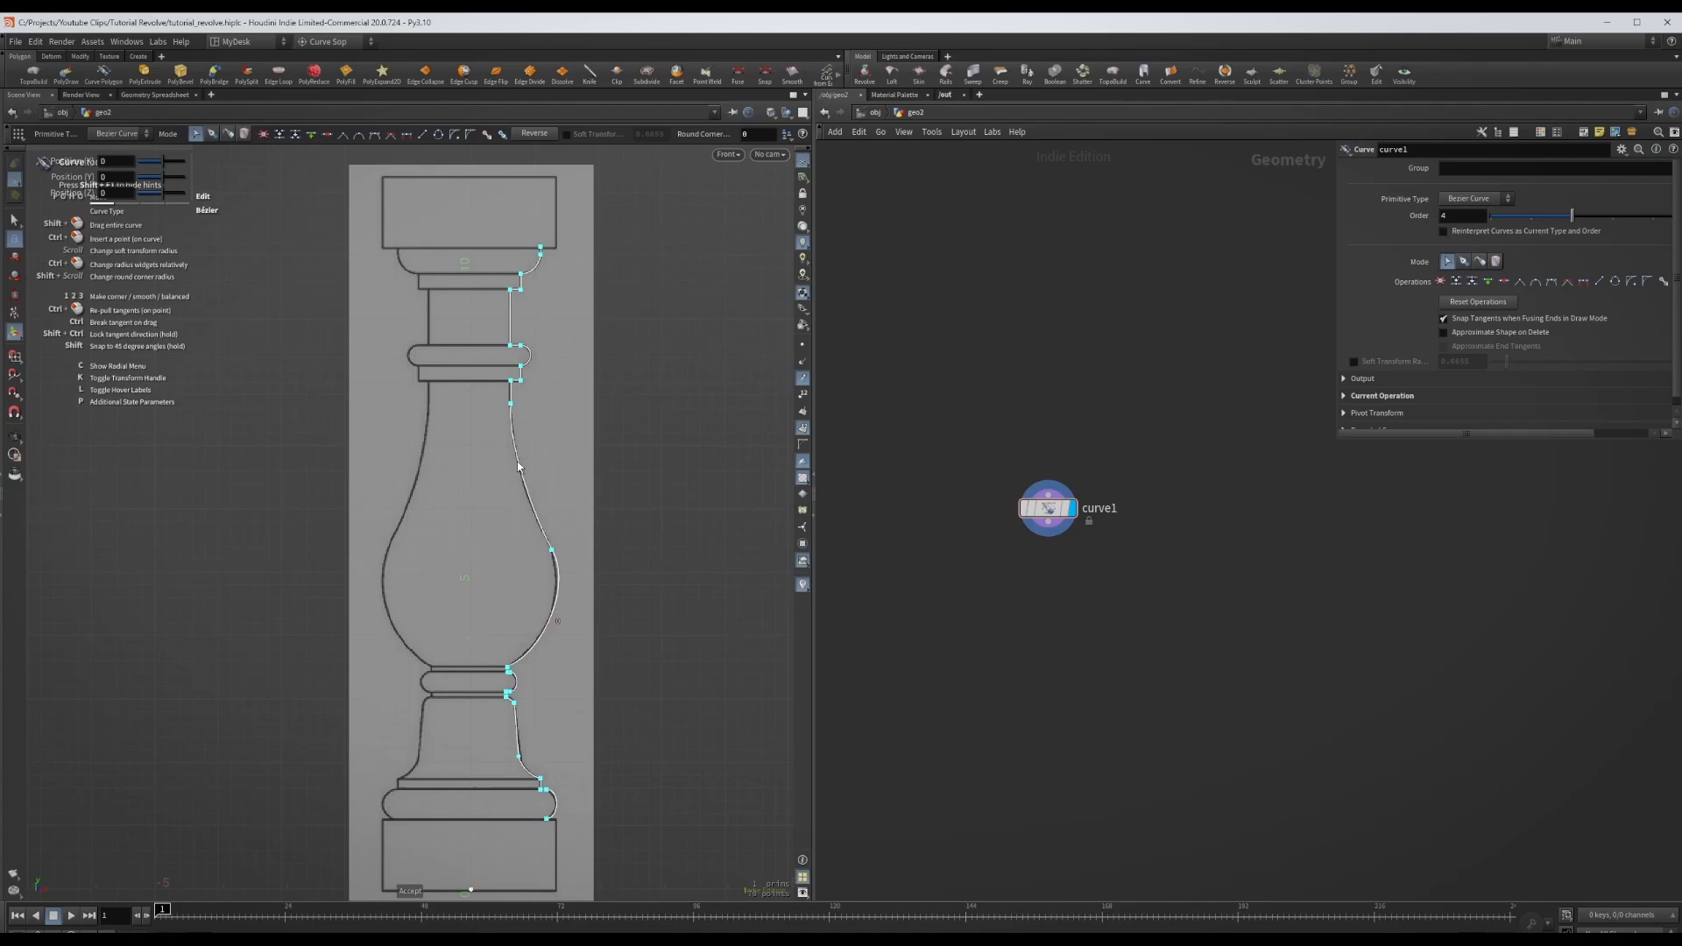
key("Escape")
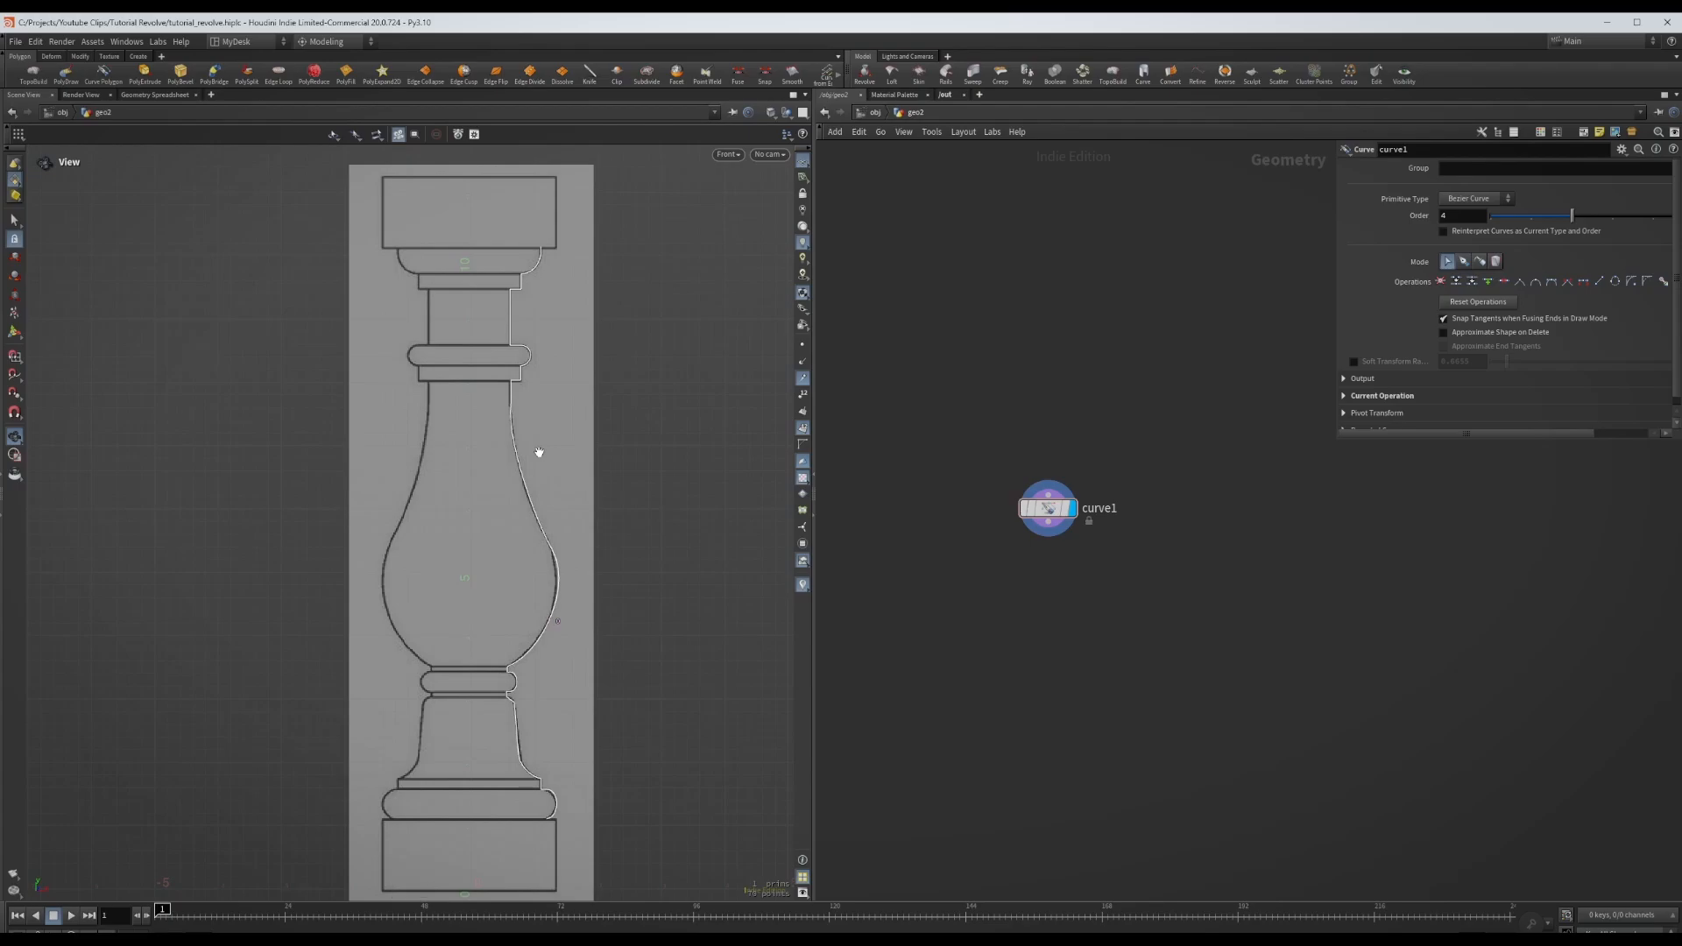
- Add a Convert node wired after curve1, display it, and set its From Type to Bezier Curve
middle_click_drag(1115, 687, 1170, 494)
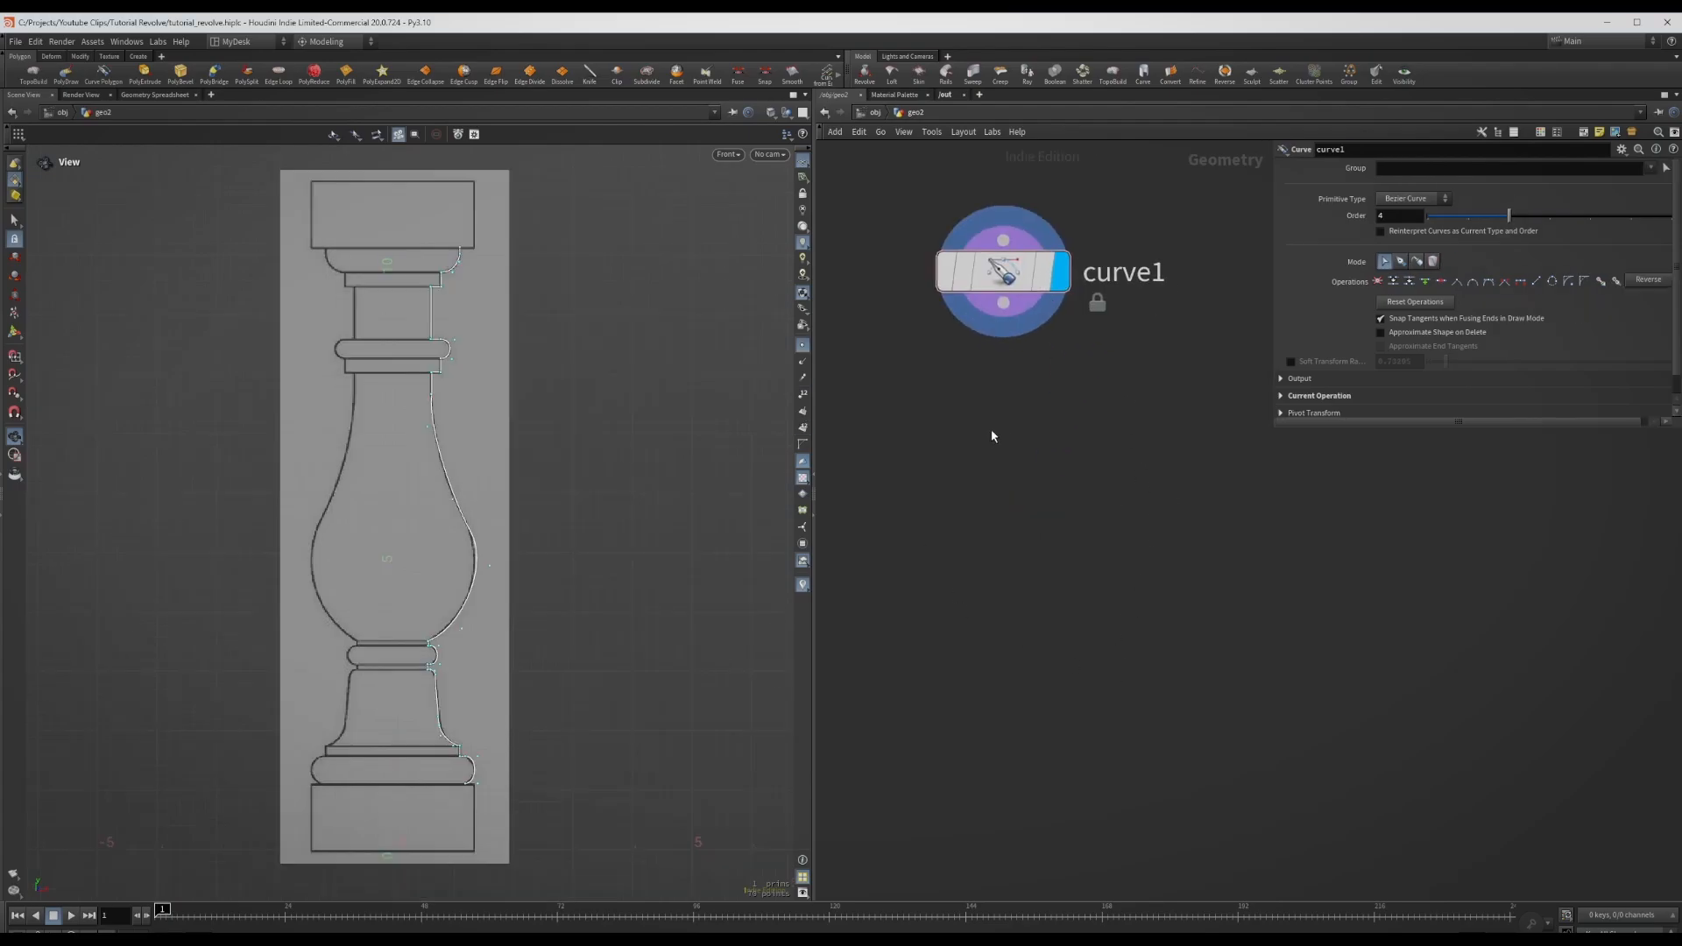
key("Tab")
type("conv")
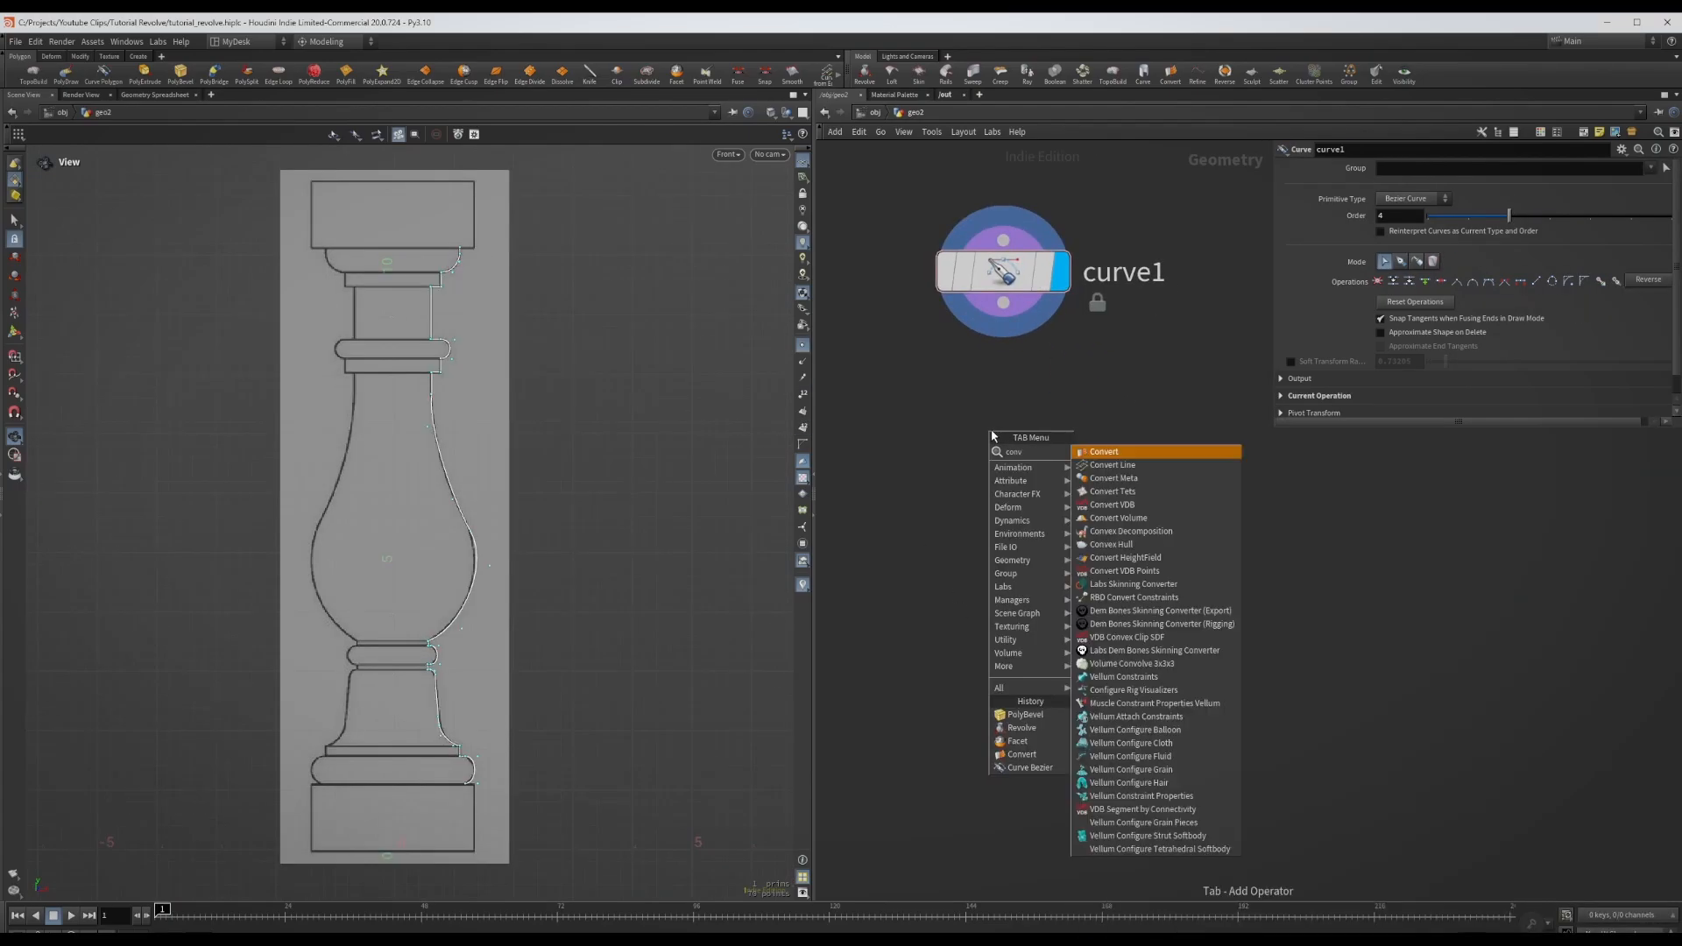
key("Return")
left_click(992, 435)
left_click_drag(1006, 304, 1004, 400)
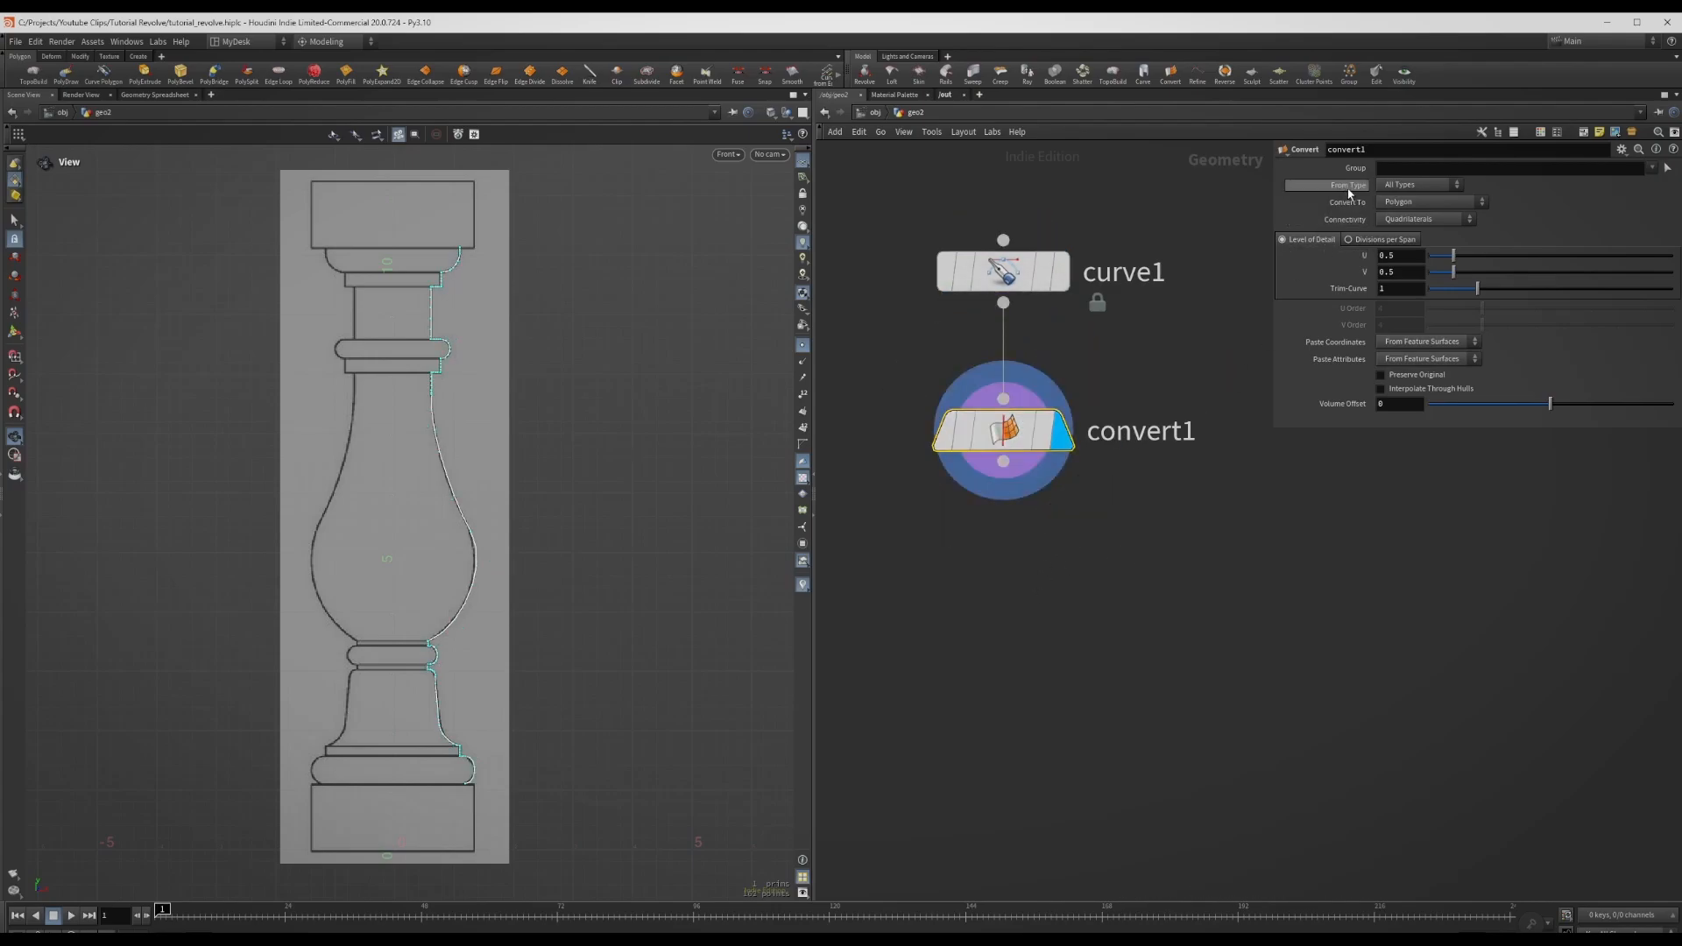
left_click(1417, 185)
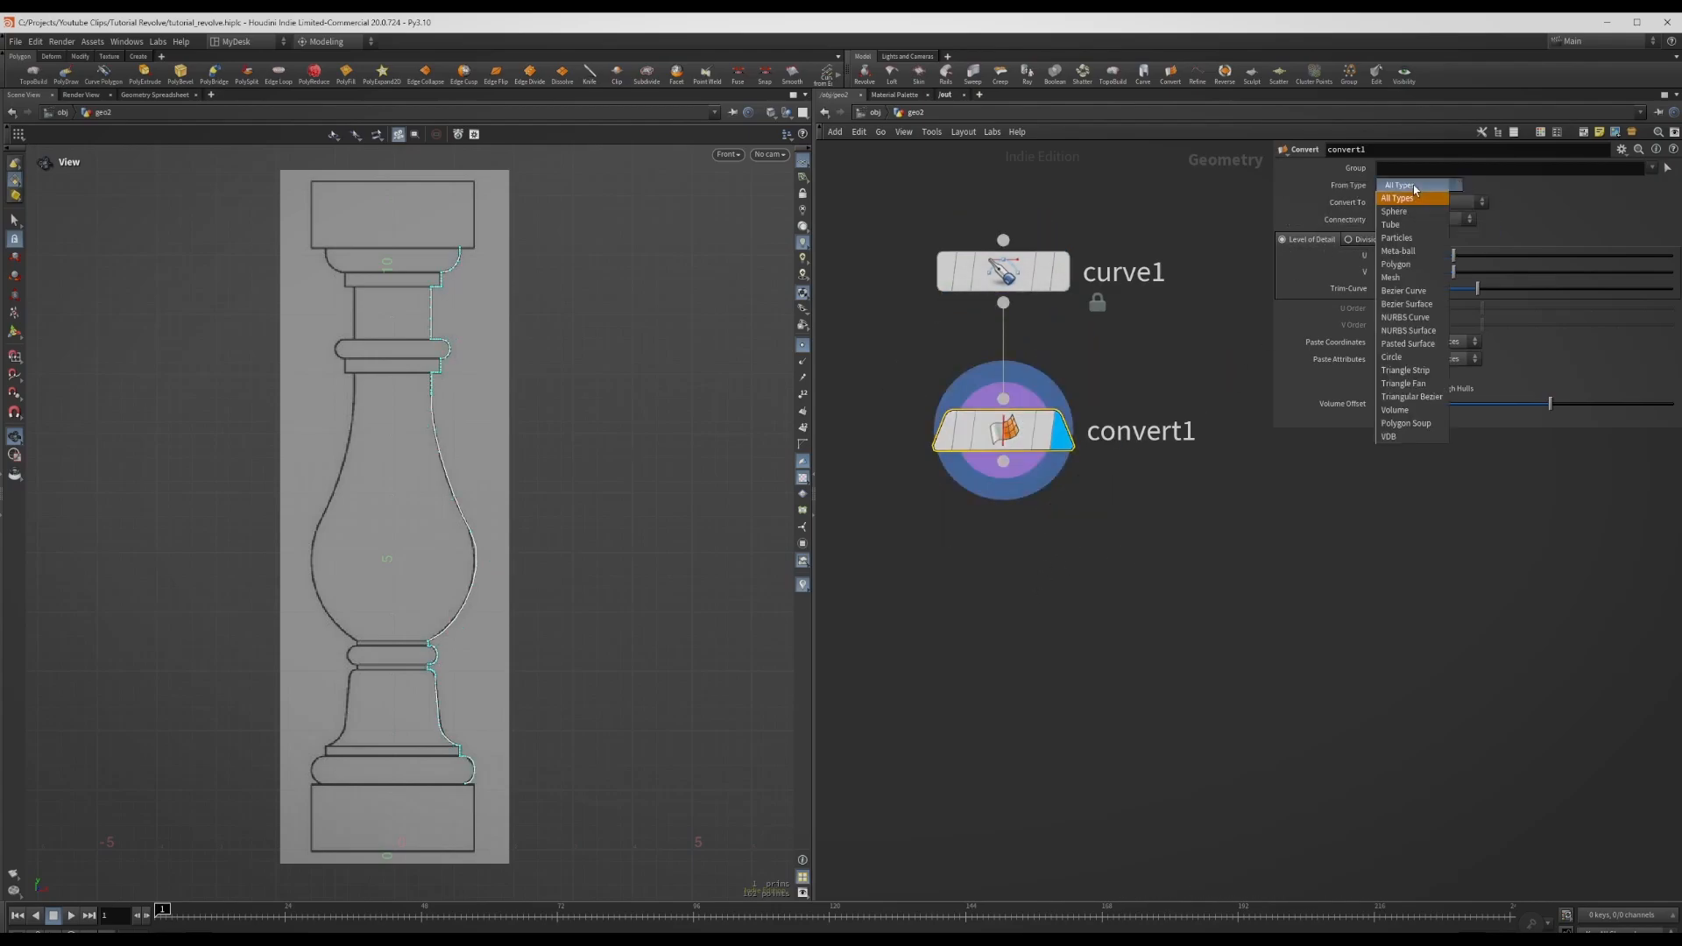
left_click(1406, 289)
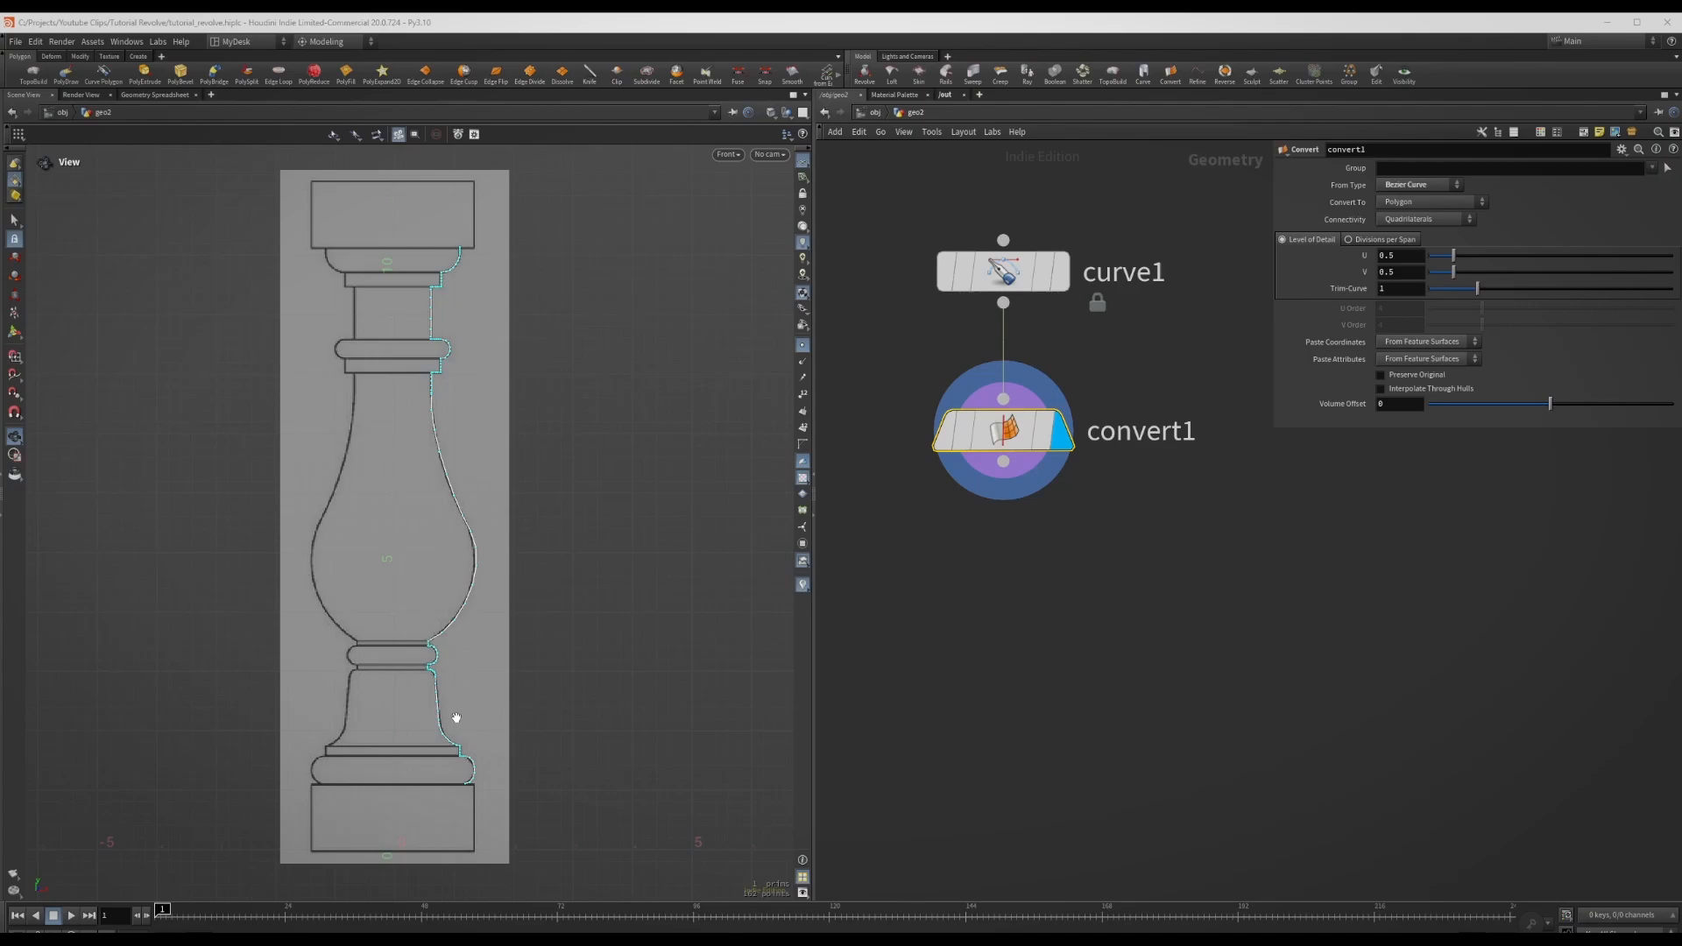
- Set the Convert node's U level of detail to 1.5 and inspect the point density along the profile
left_click(953, 659)
middle_click_drag(953, 658, 995, 575)
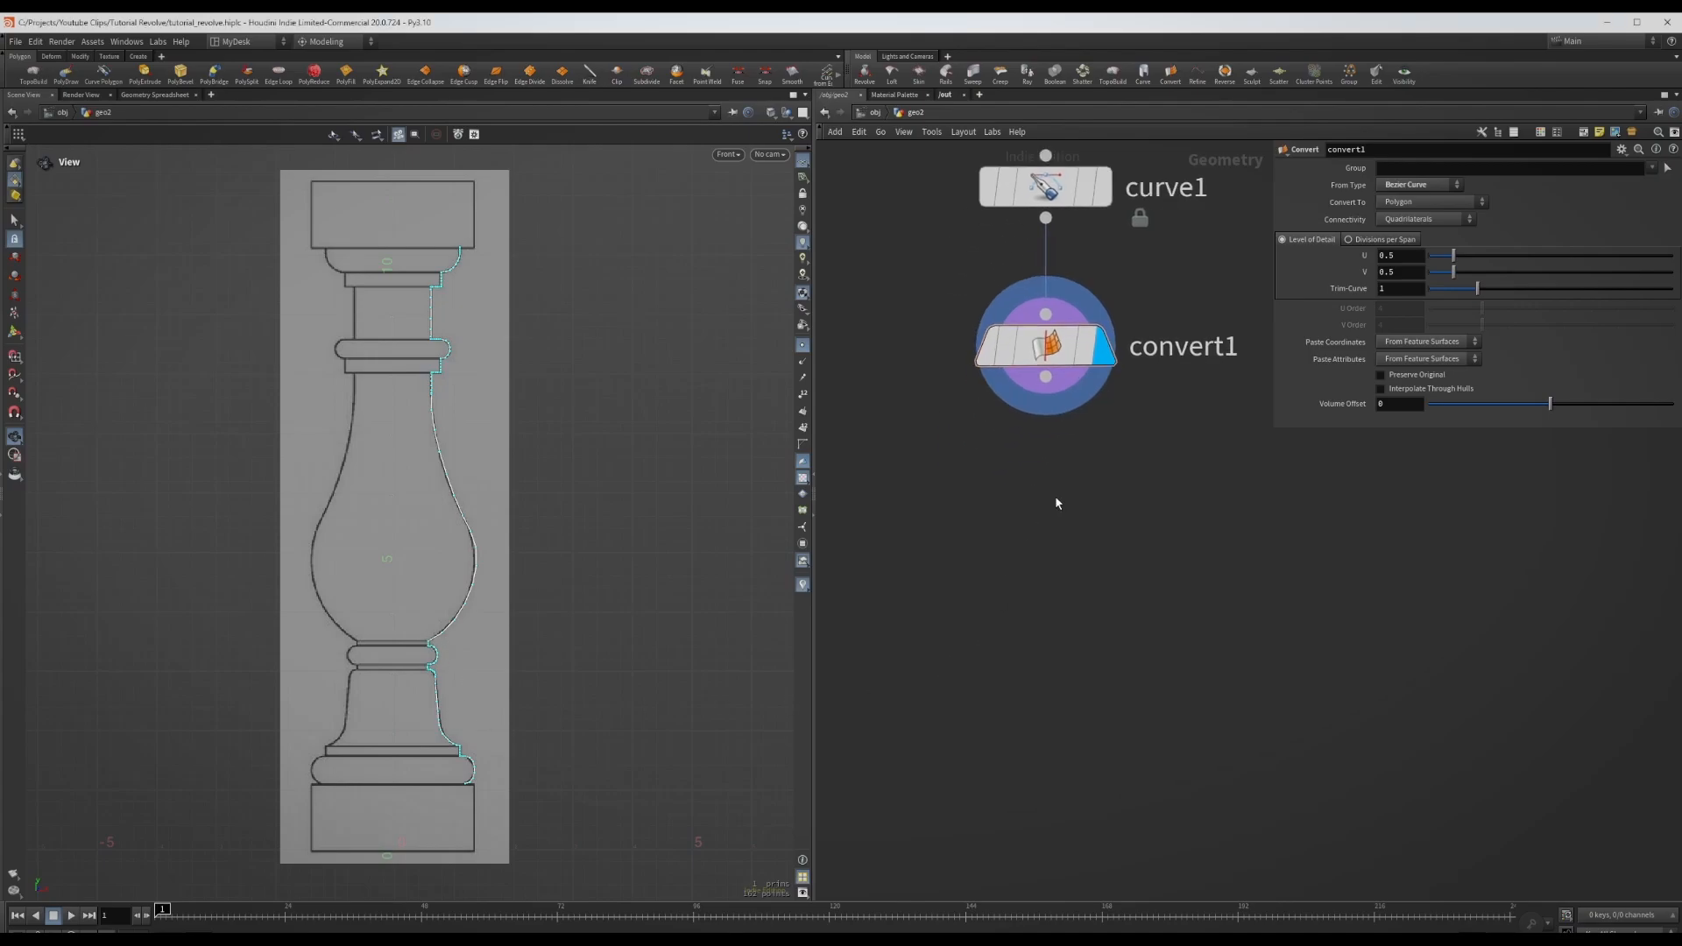
scroll(491, 568, "up", 5)
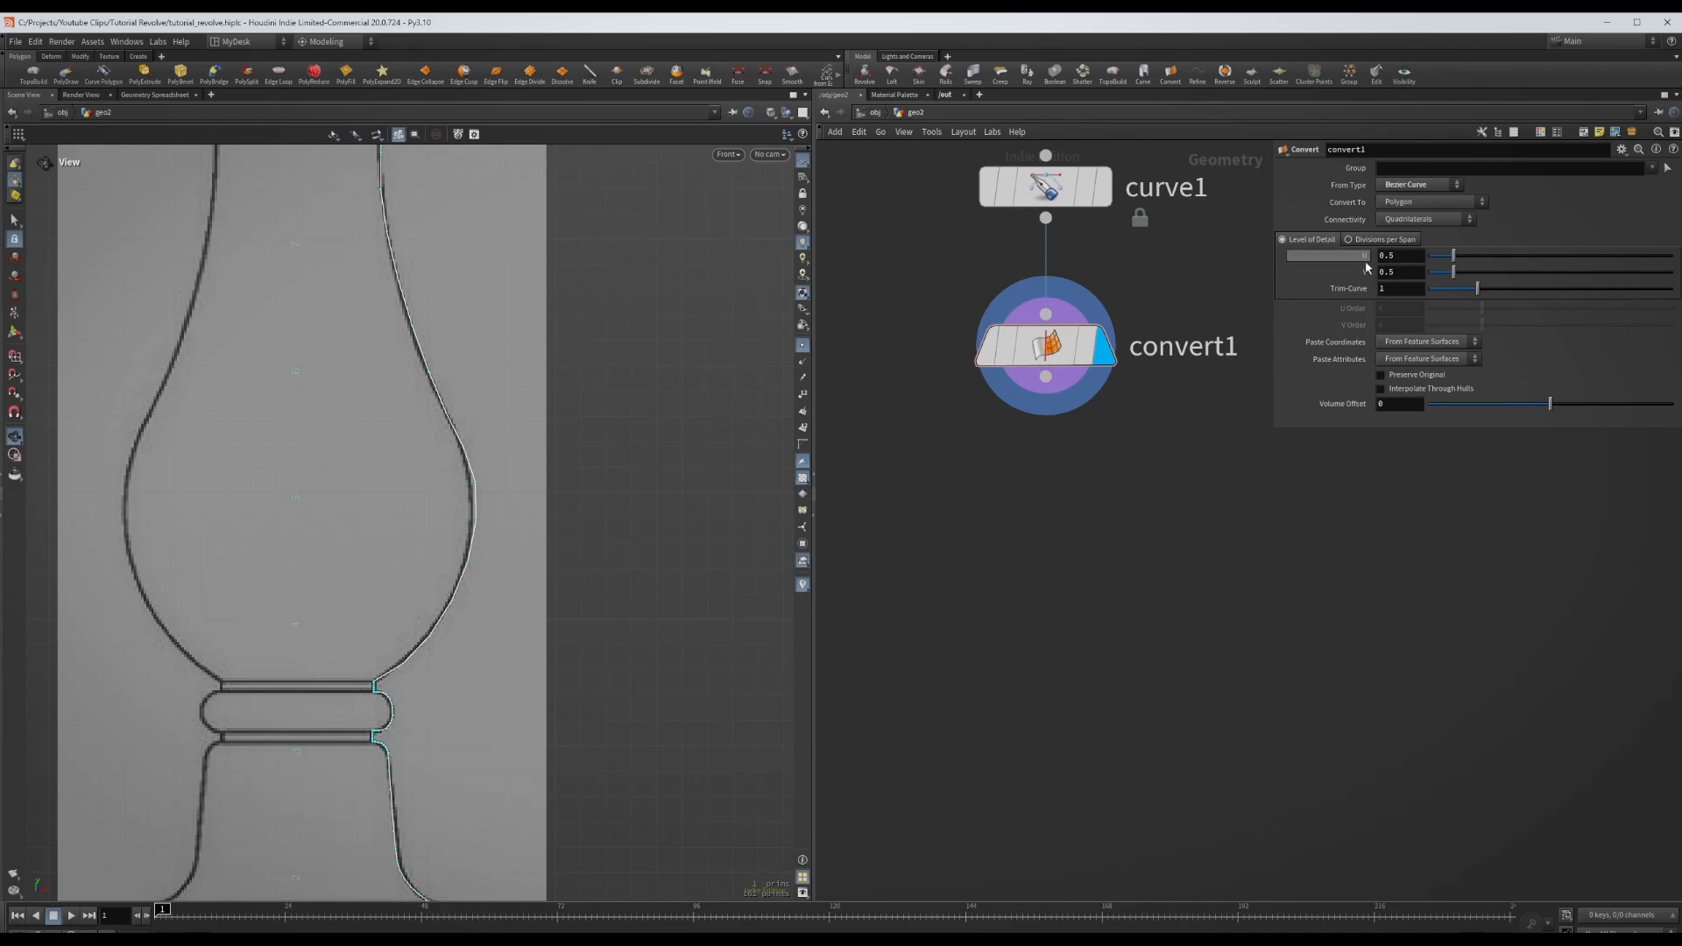
double_click(1392, 256)
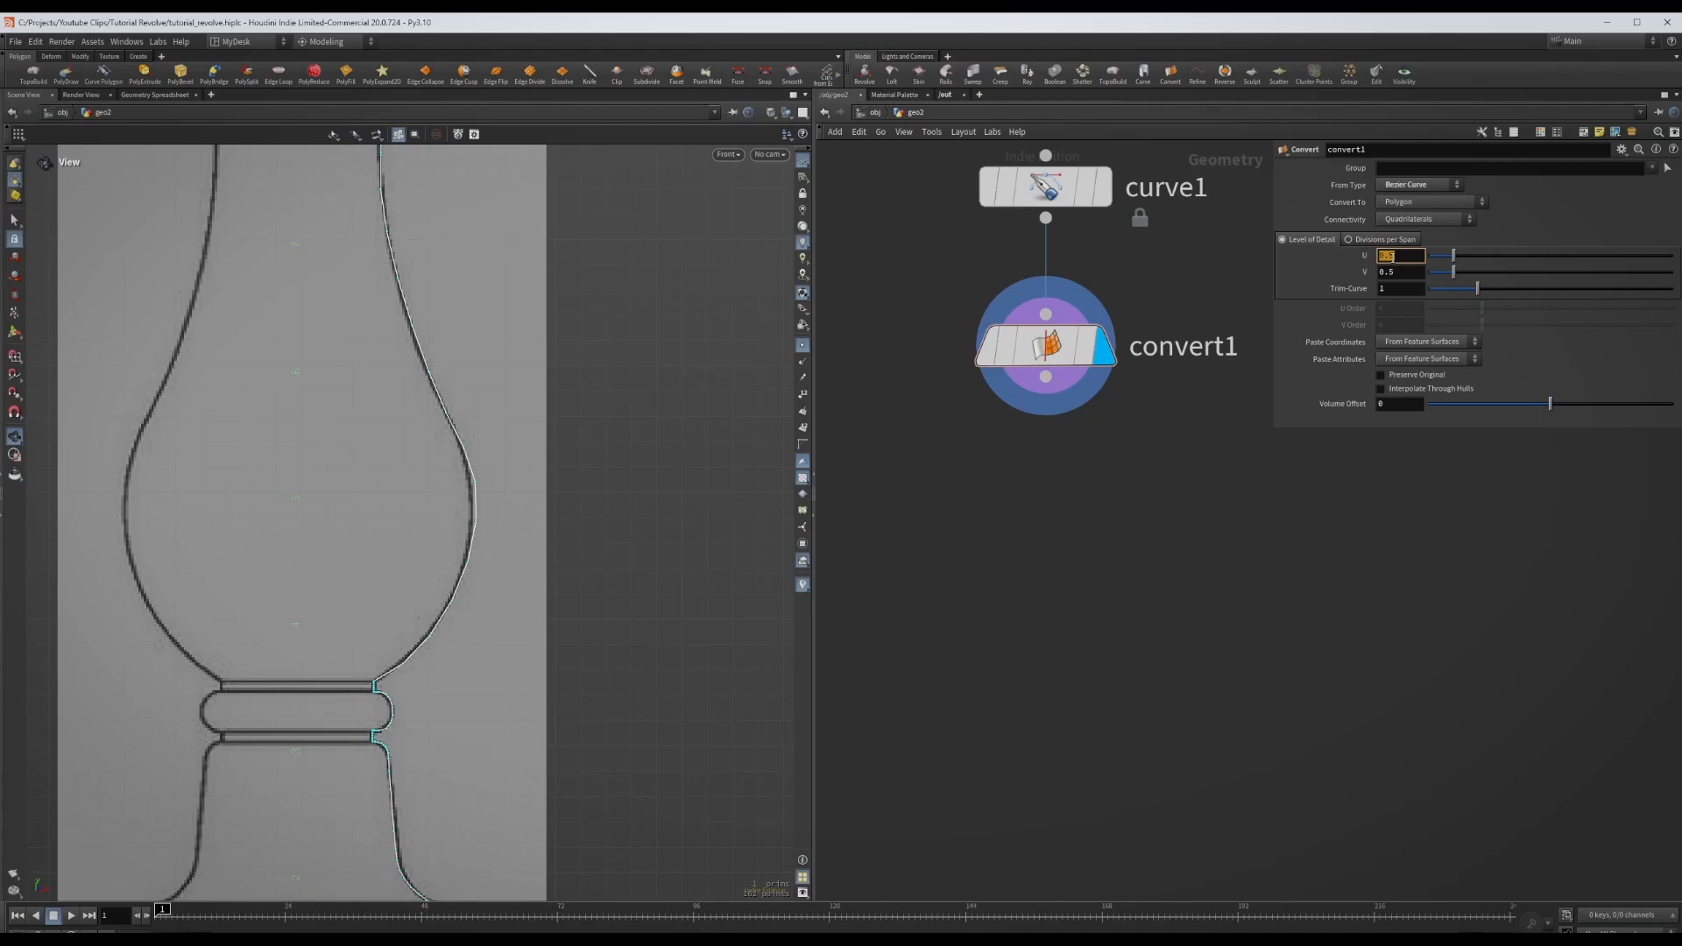
type("1.5")
key("Return")
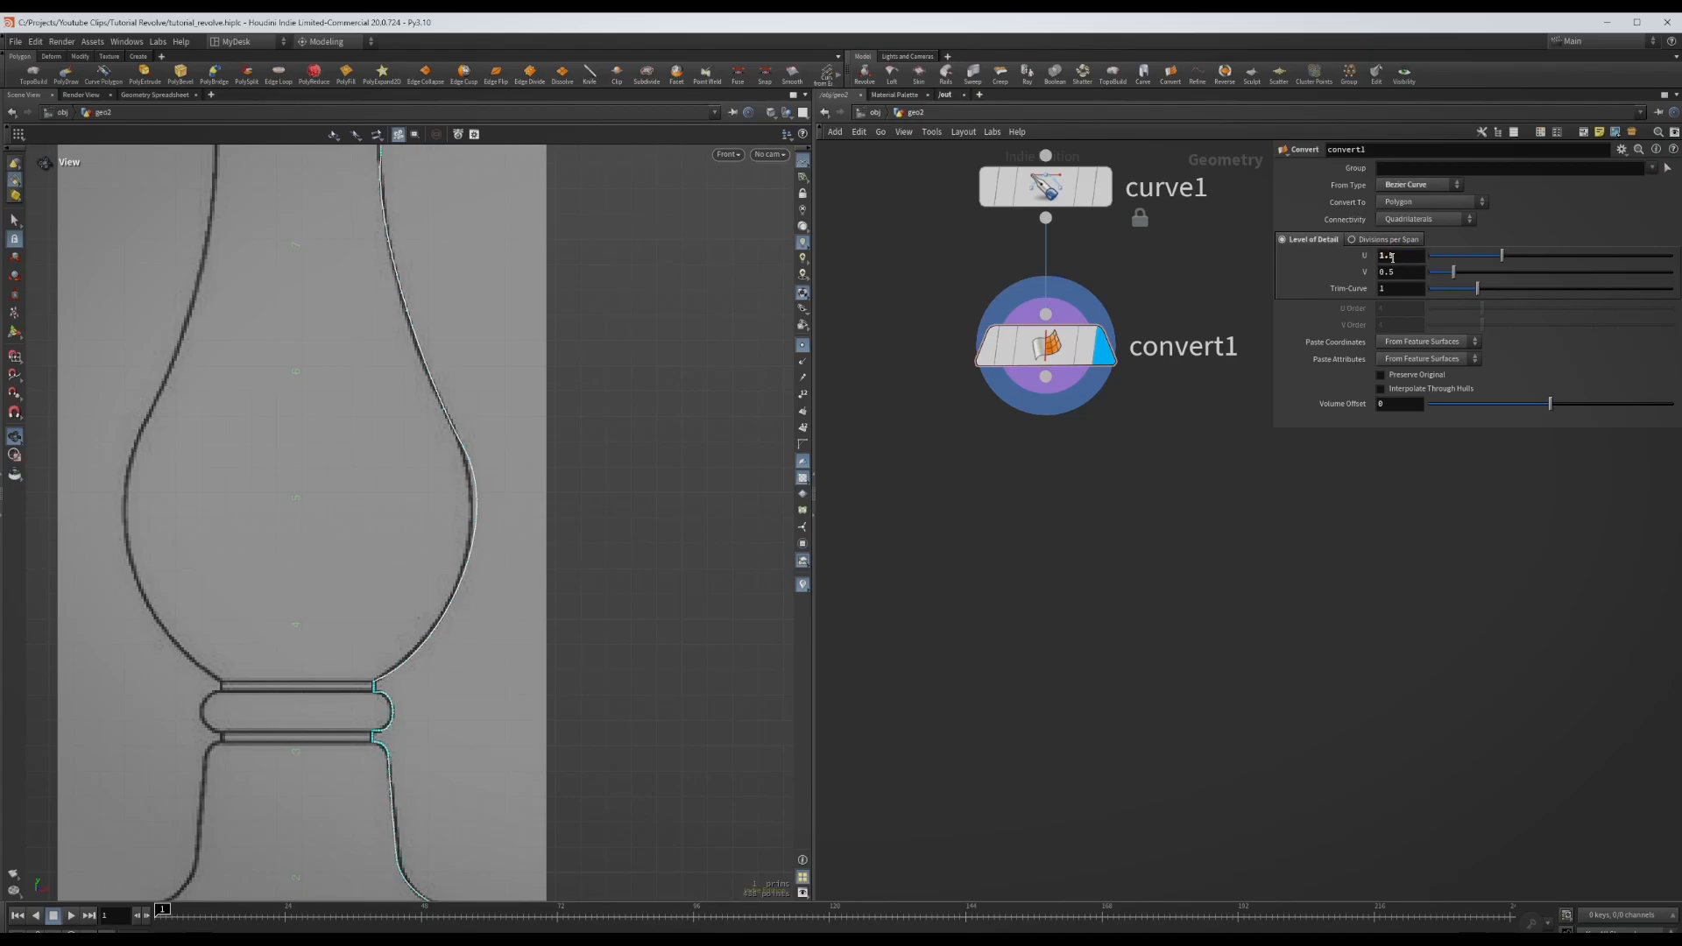
scroll(376, 421, "up", 5)
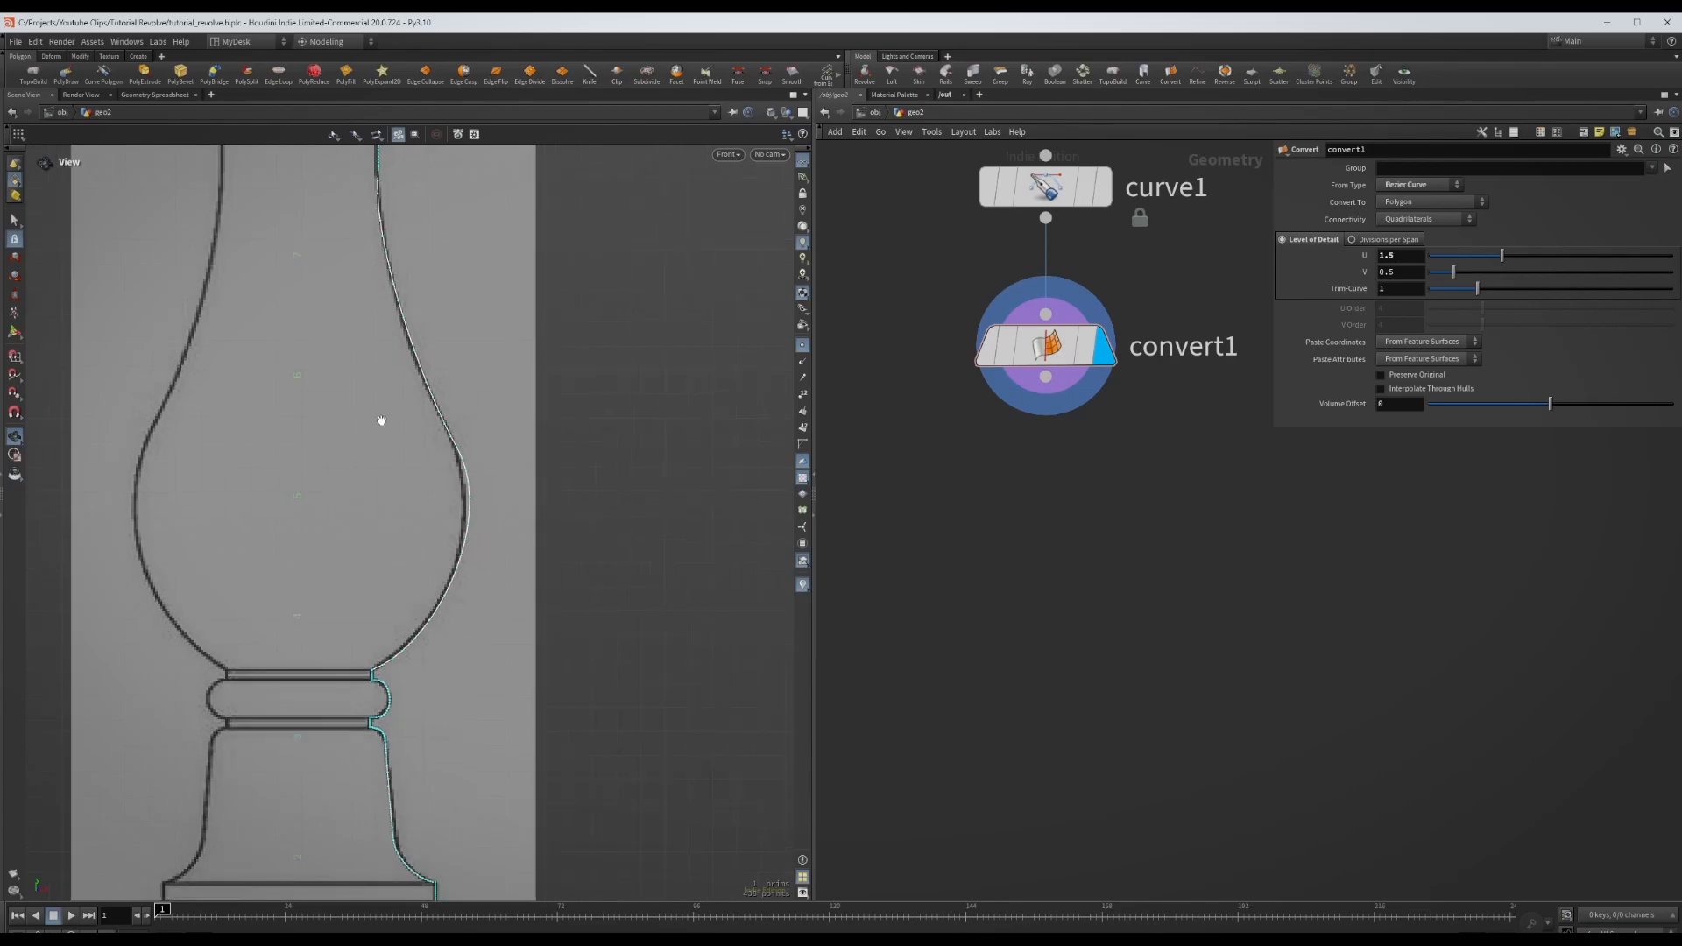
scroll(445, 459, "up", 3)
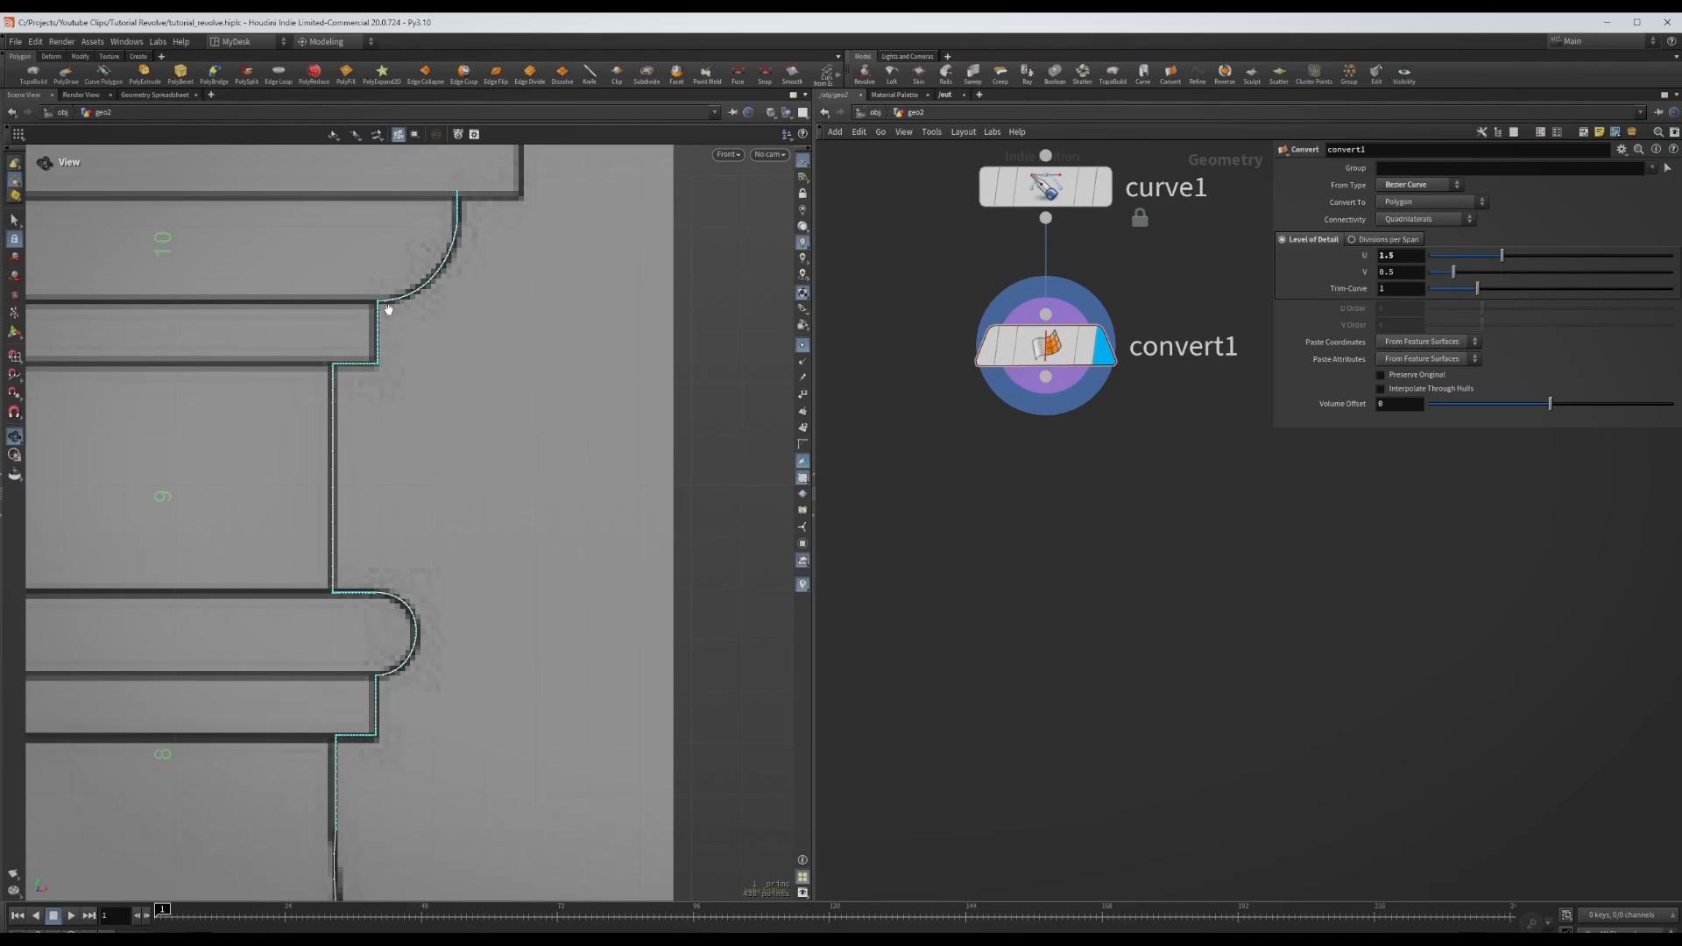
- Add a Facet node after convert1, display it, and enable Remove Inline Points
key("Tab")
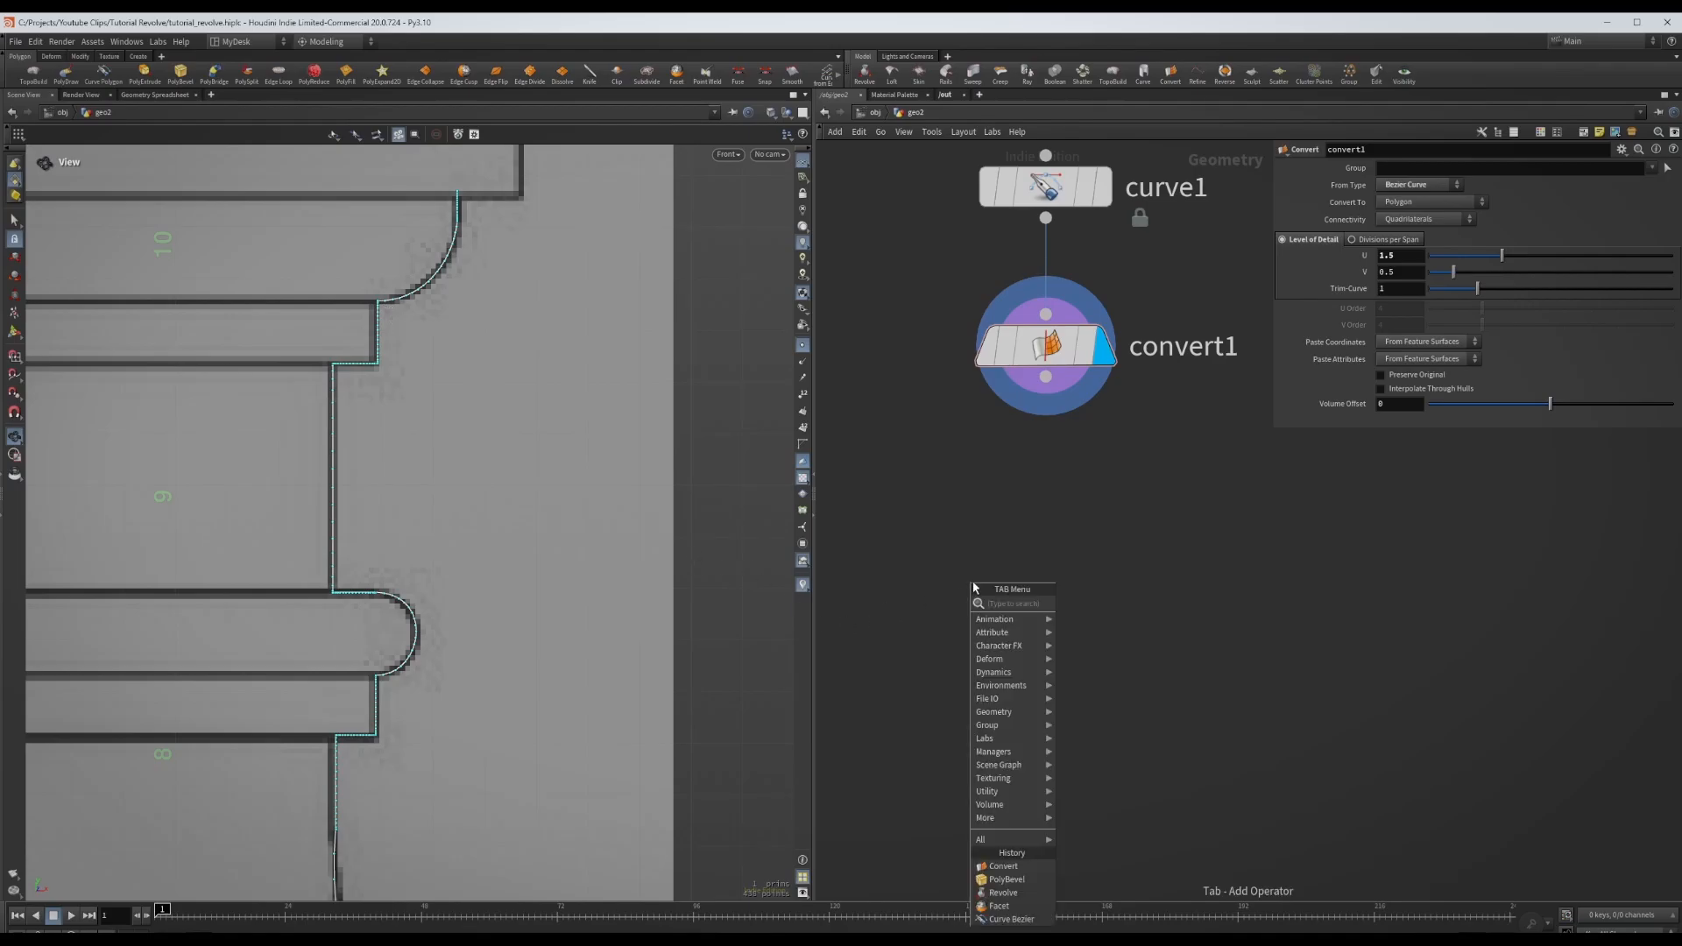
type("face")
key("Return")
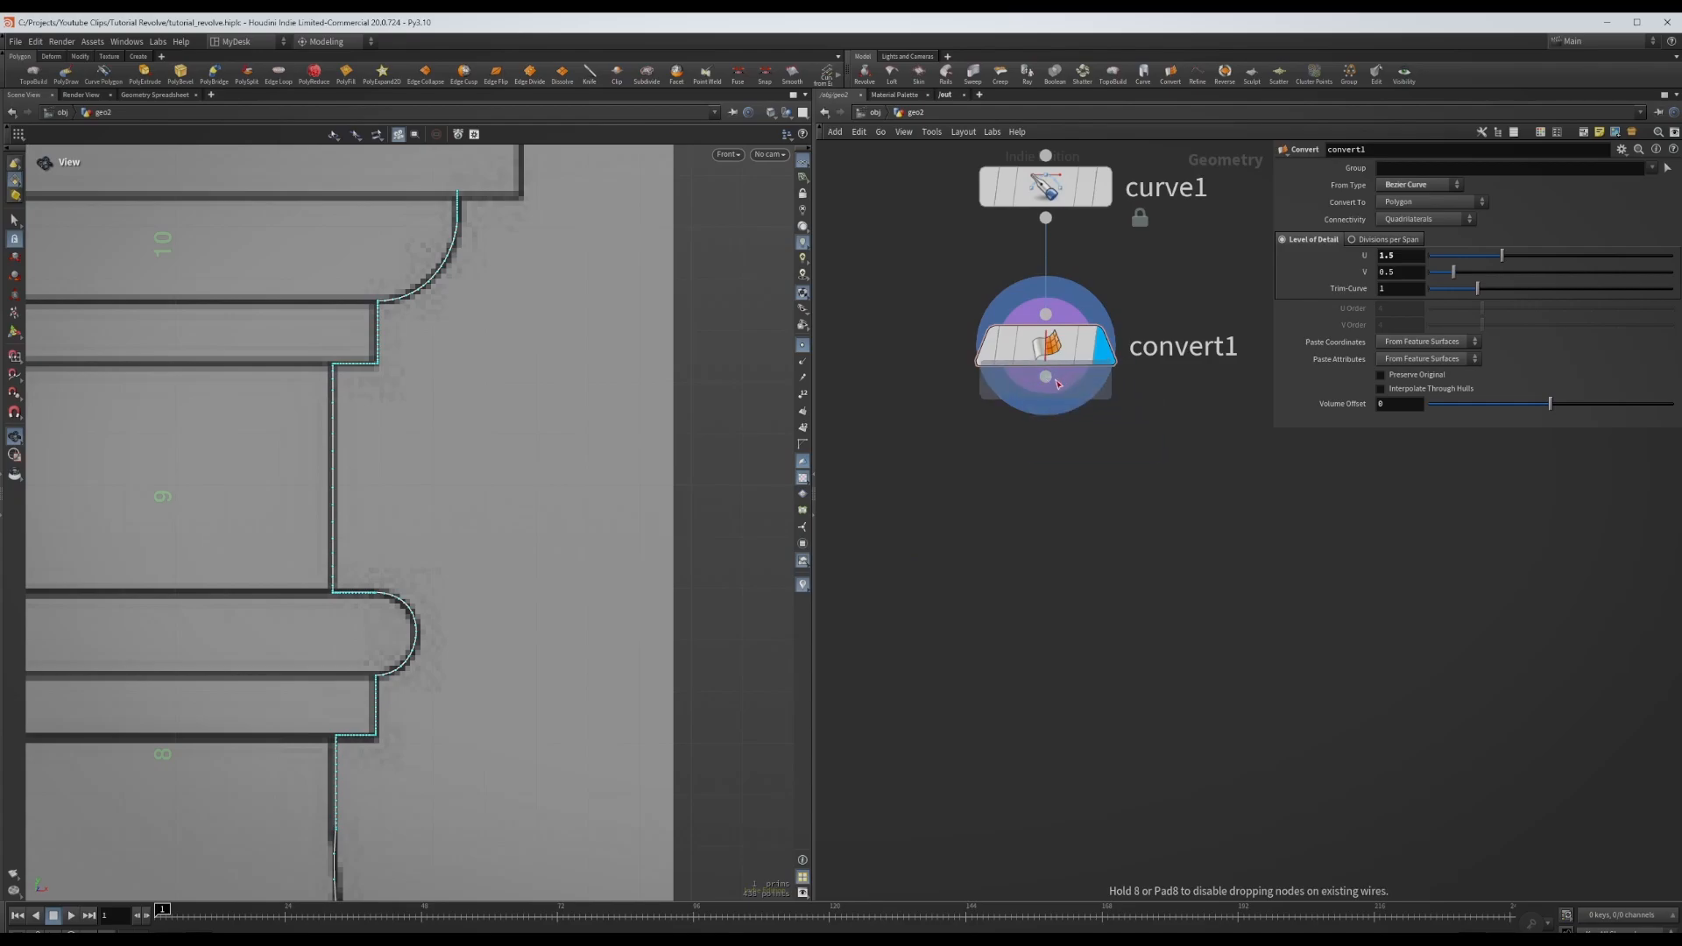
left_click(1091, 387)
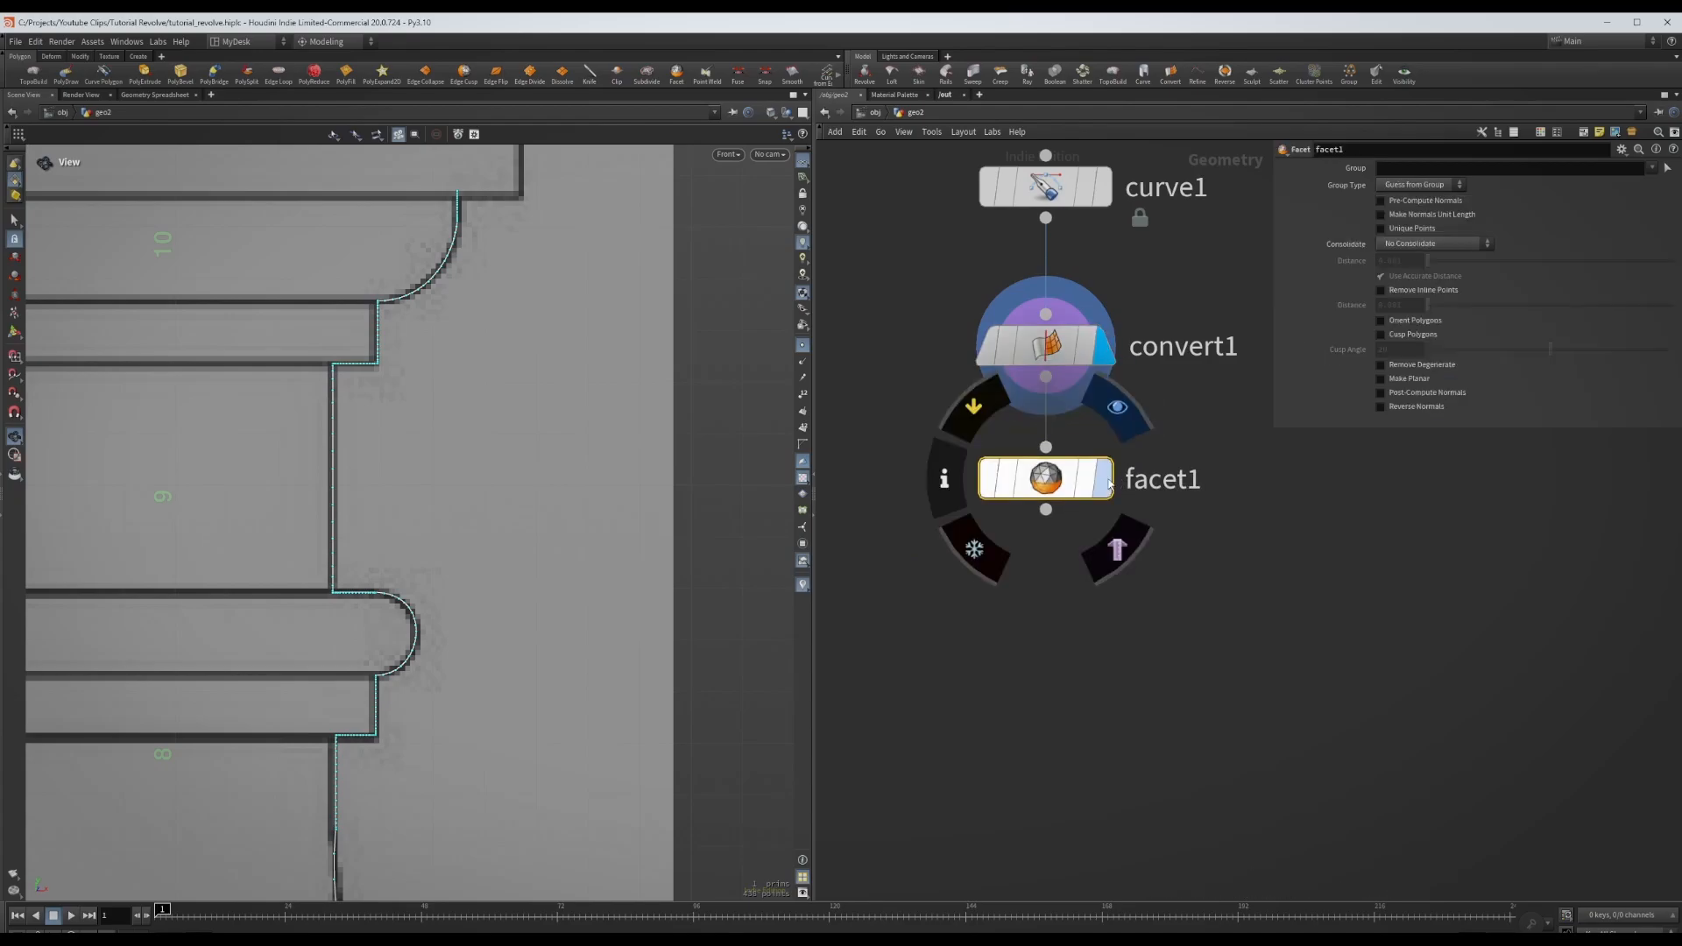
left_click(1102, 478)
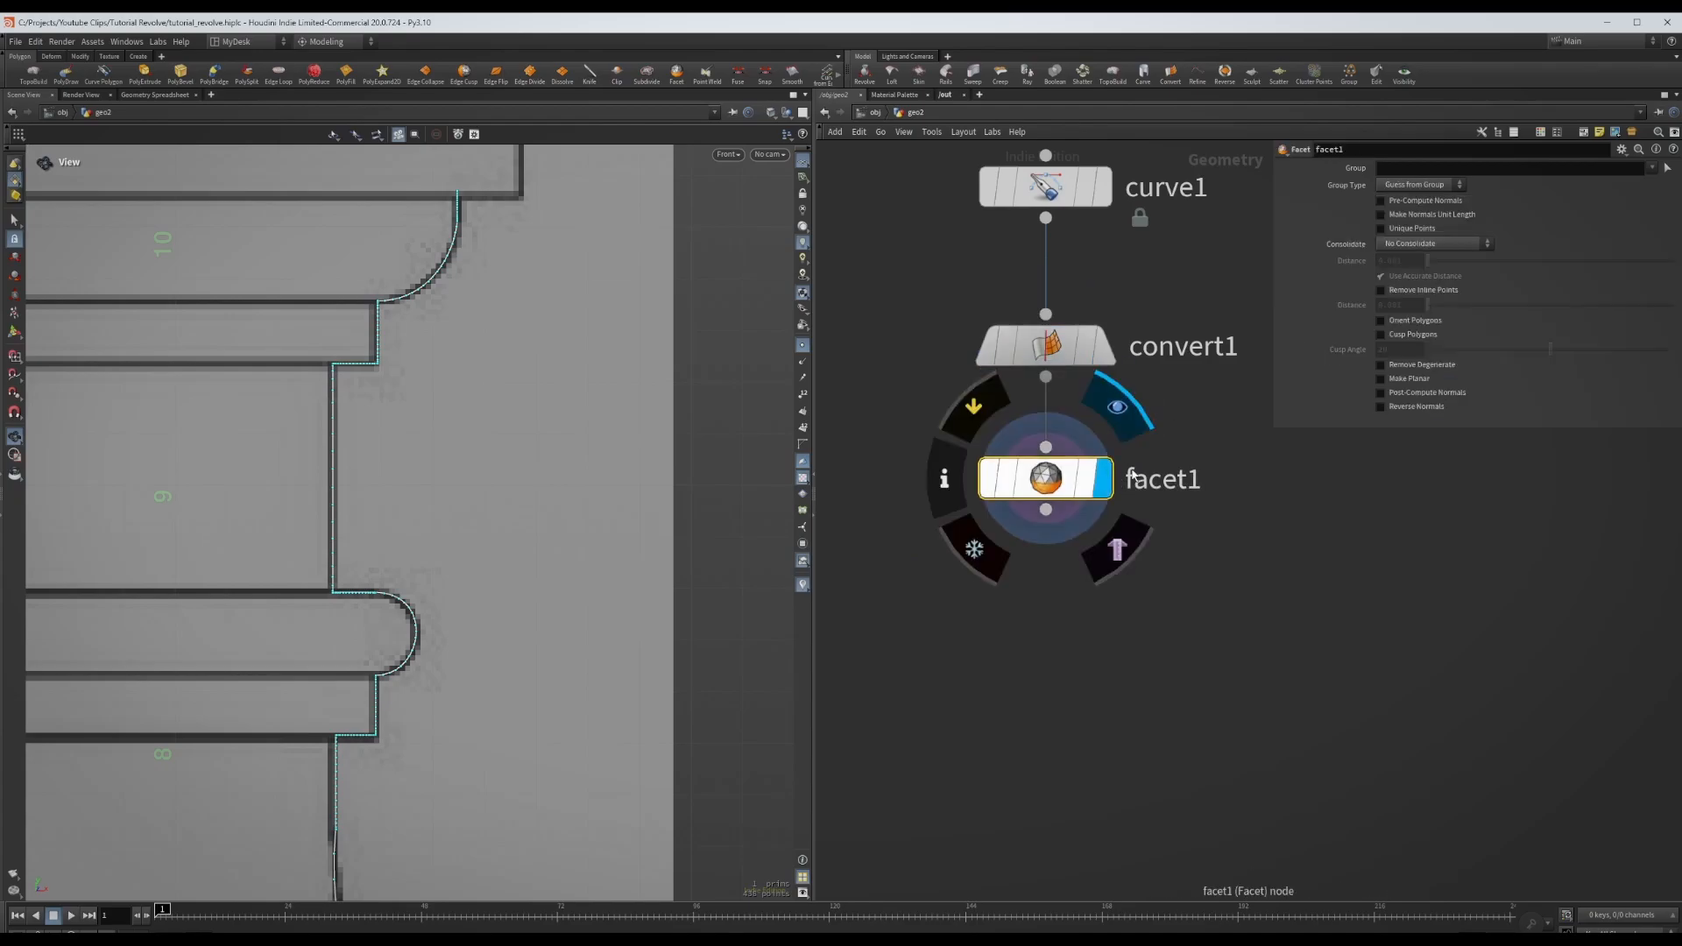
left_click(1379, 291)
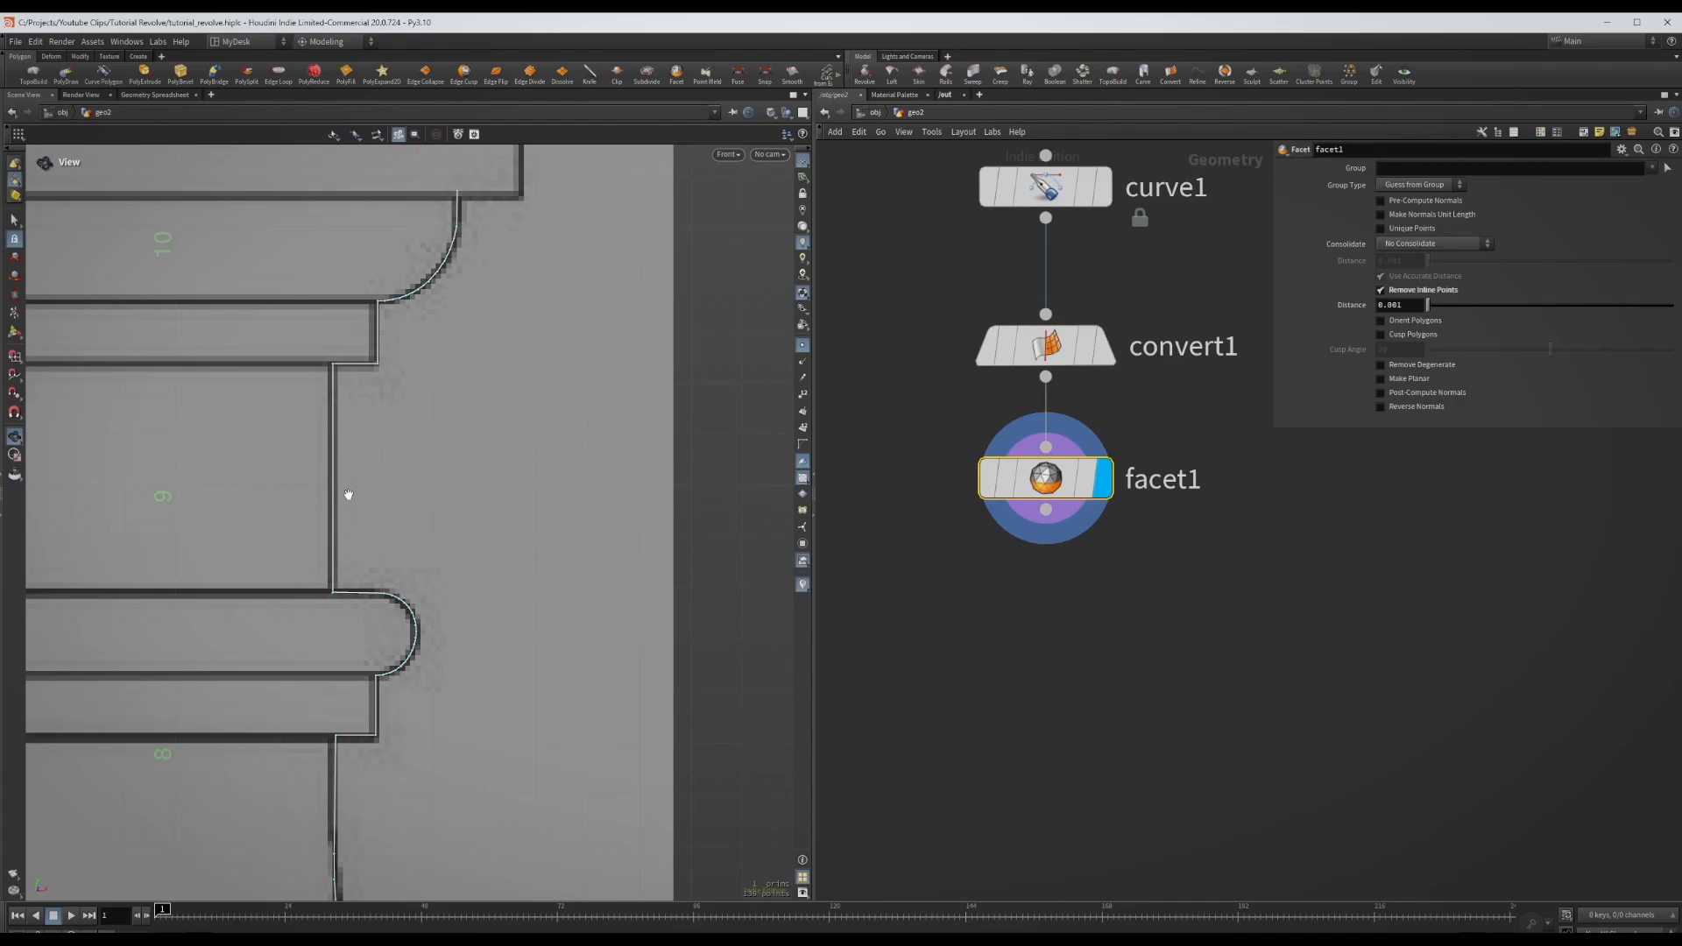
- Add a Revolve node after facet1 and display the revolved baluster
middle_click_drag(1022, 614, 1001, 508)
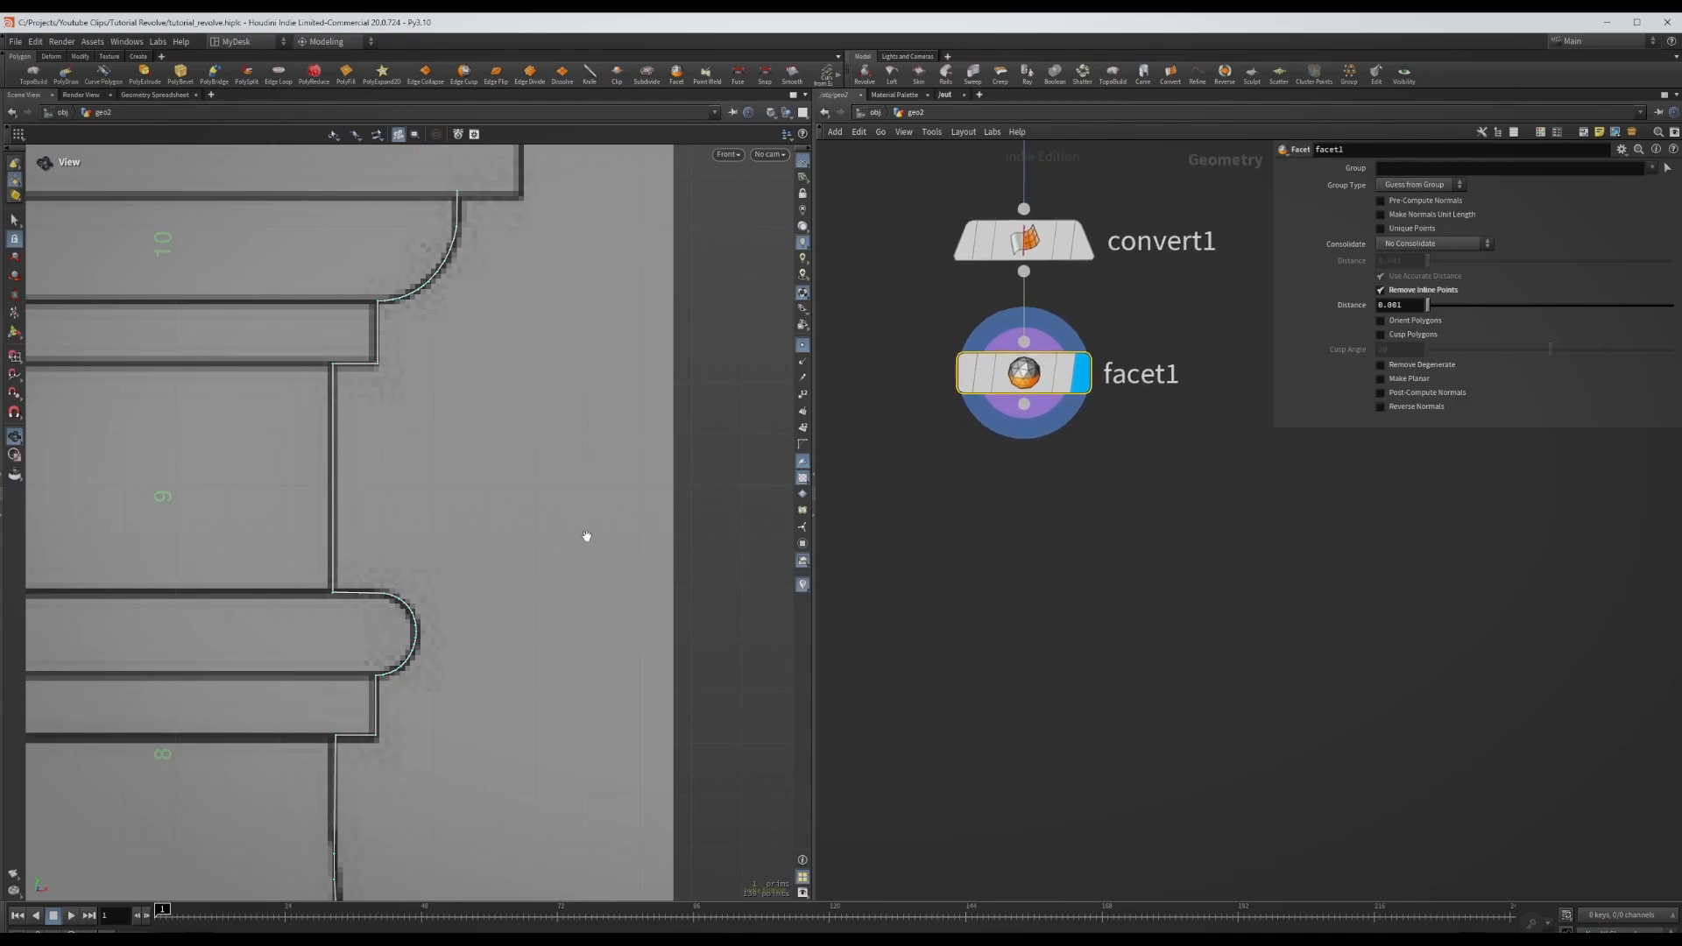
right_click_drag(580, 537, 563, 551)
middle_click_drag(563, 551, 534, 363)
right_click_drag(534, 363, 364, 365)
middle_click_drag(491, 536, 460, 378)
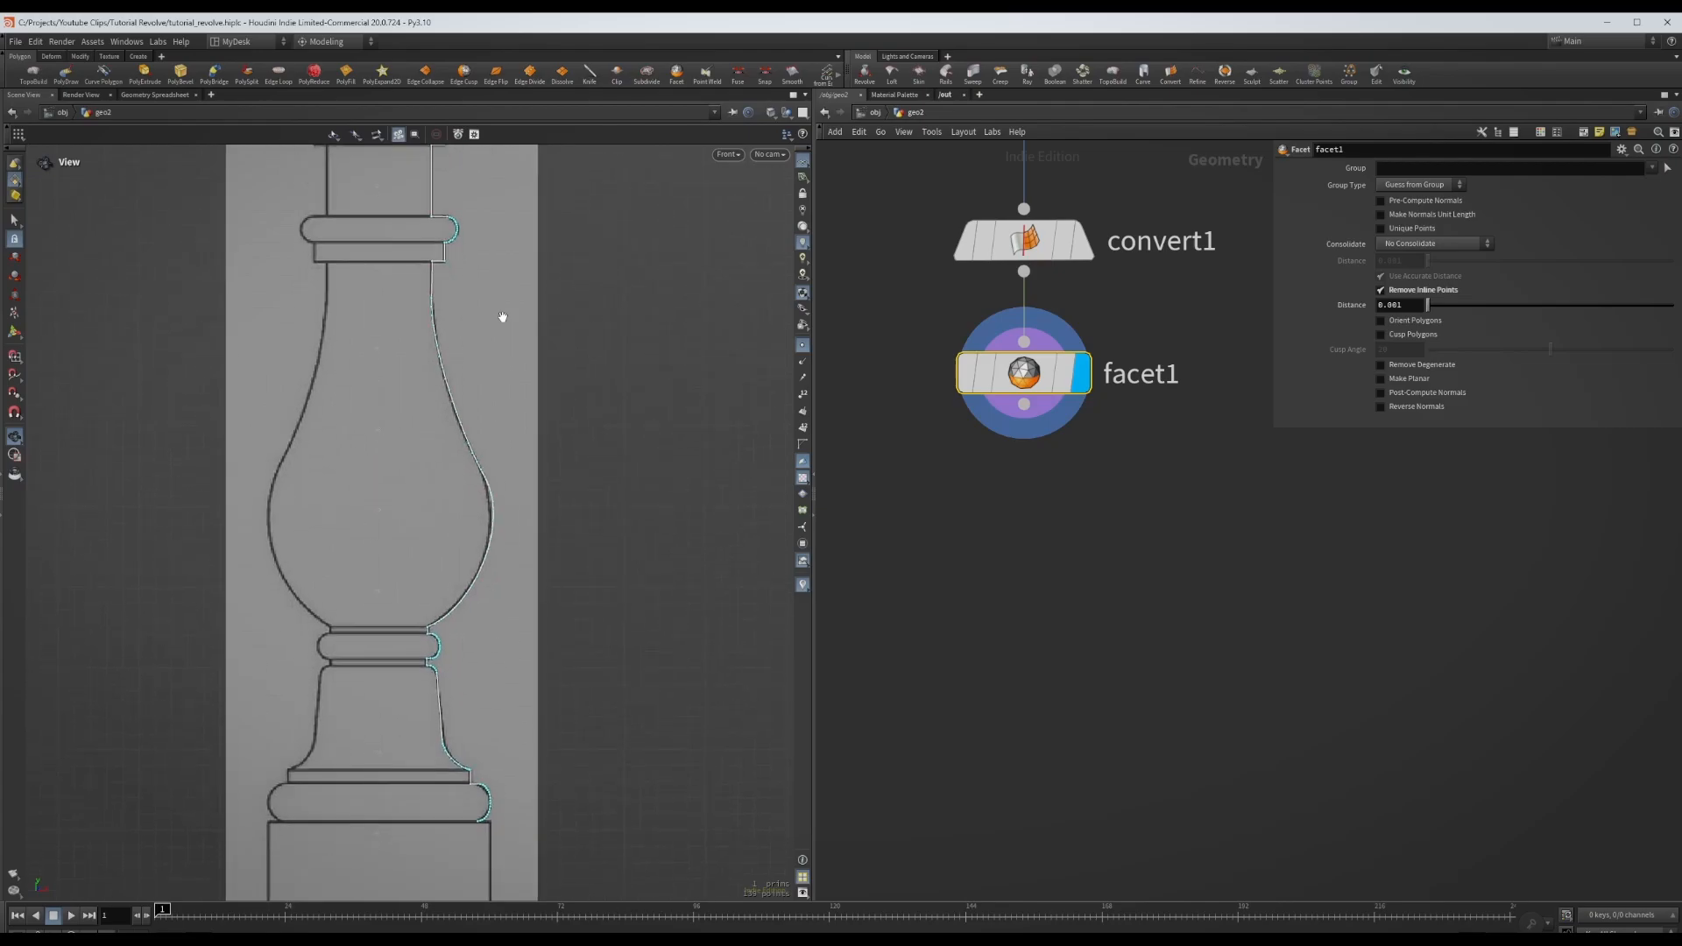
left_click(1159, 571)
key("Tab")
type("rev")
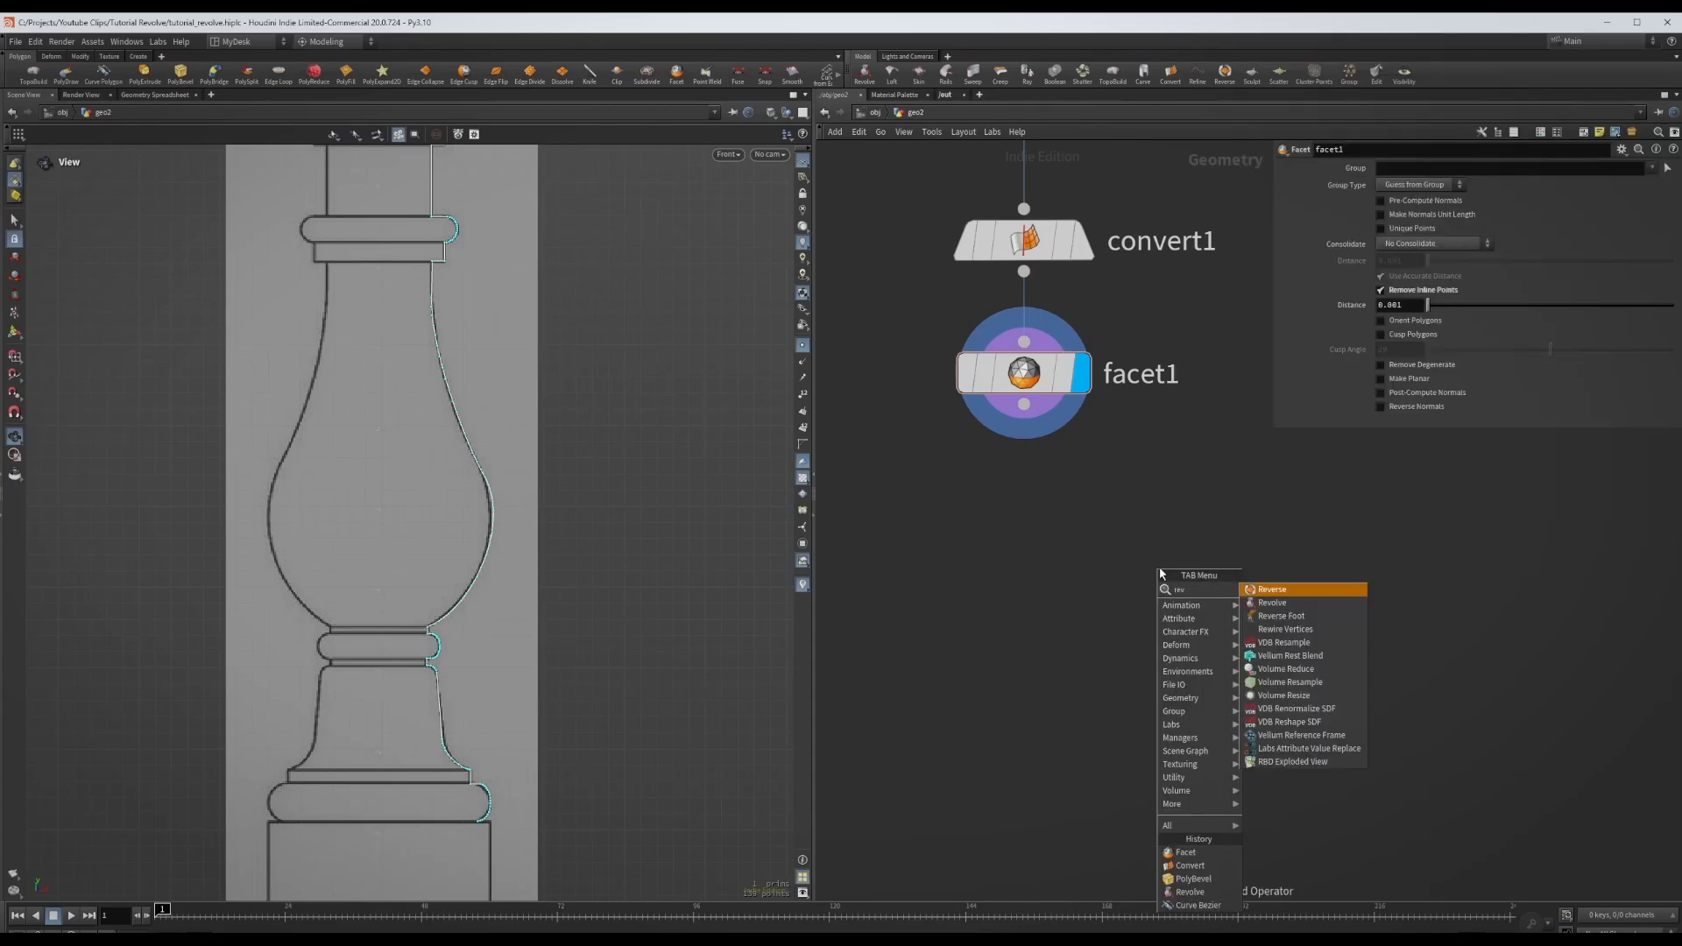
key("Down")
key("Return")
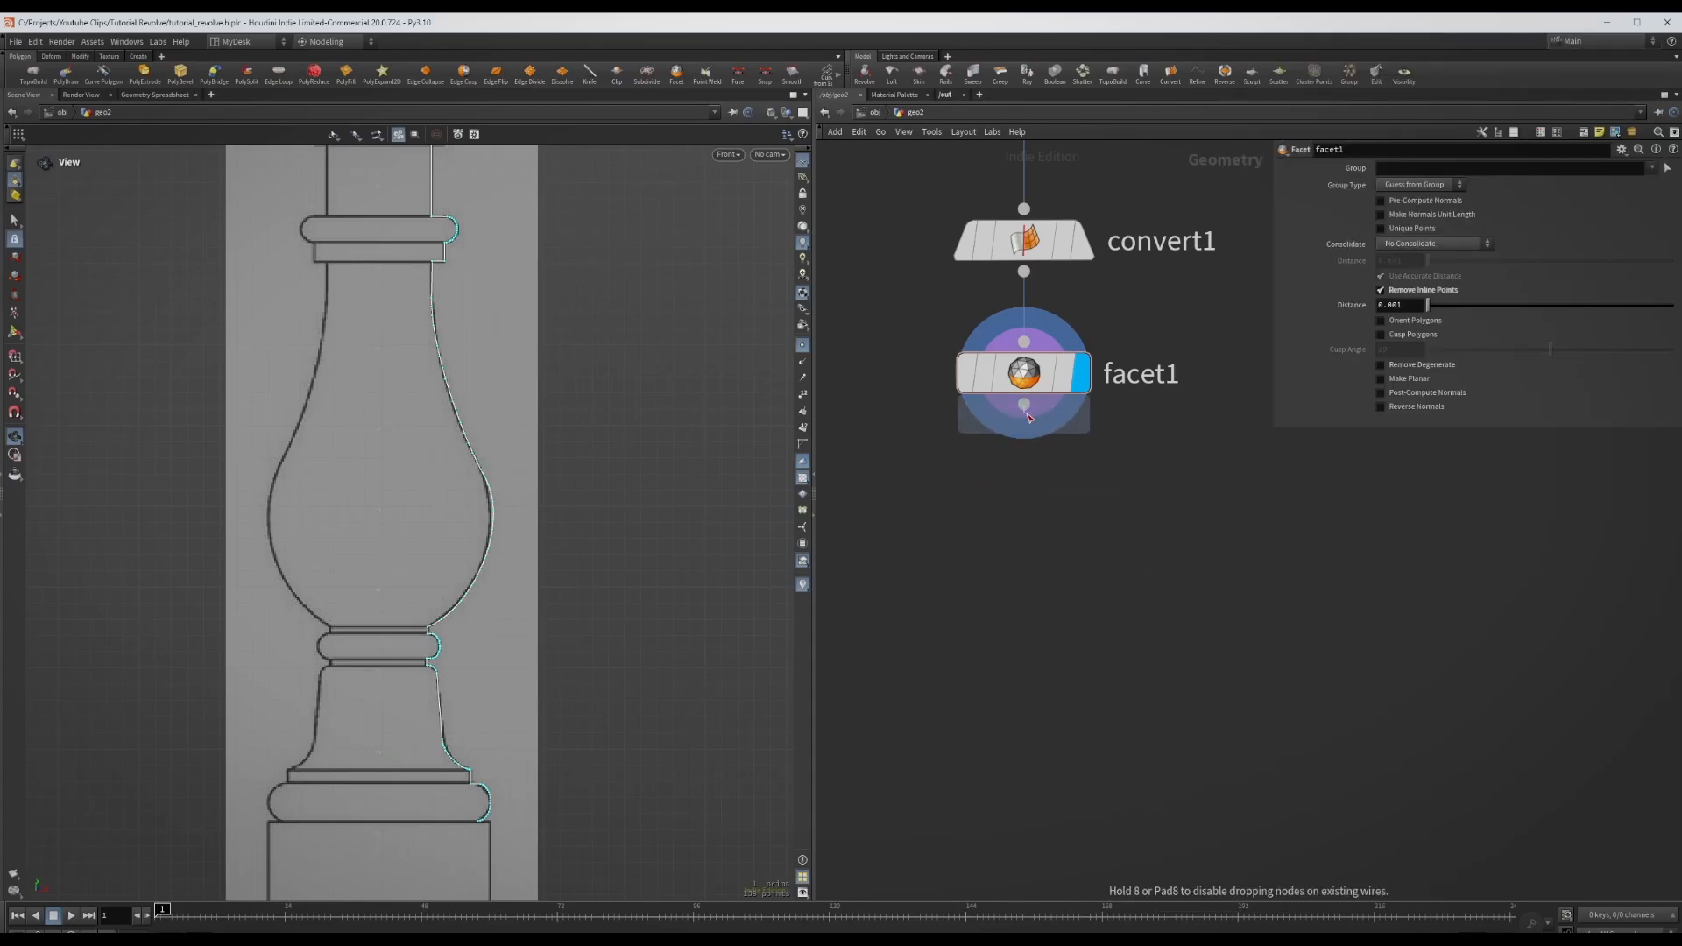
left_click(1026, 419)
left_click(1086, 513)
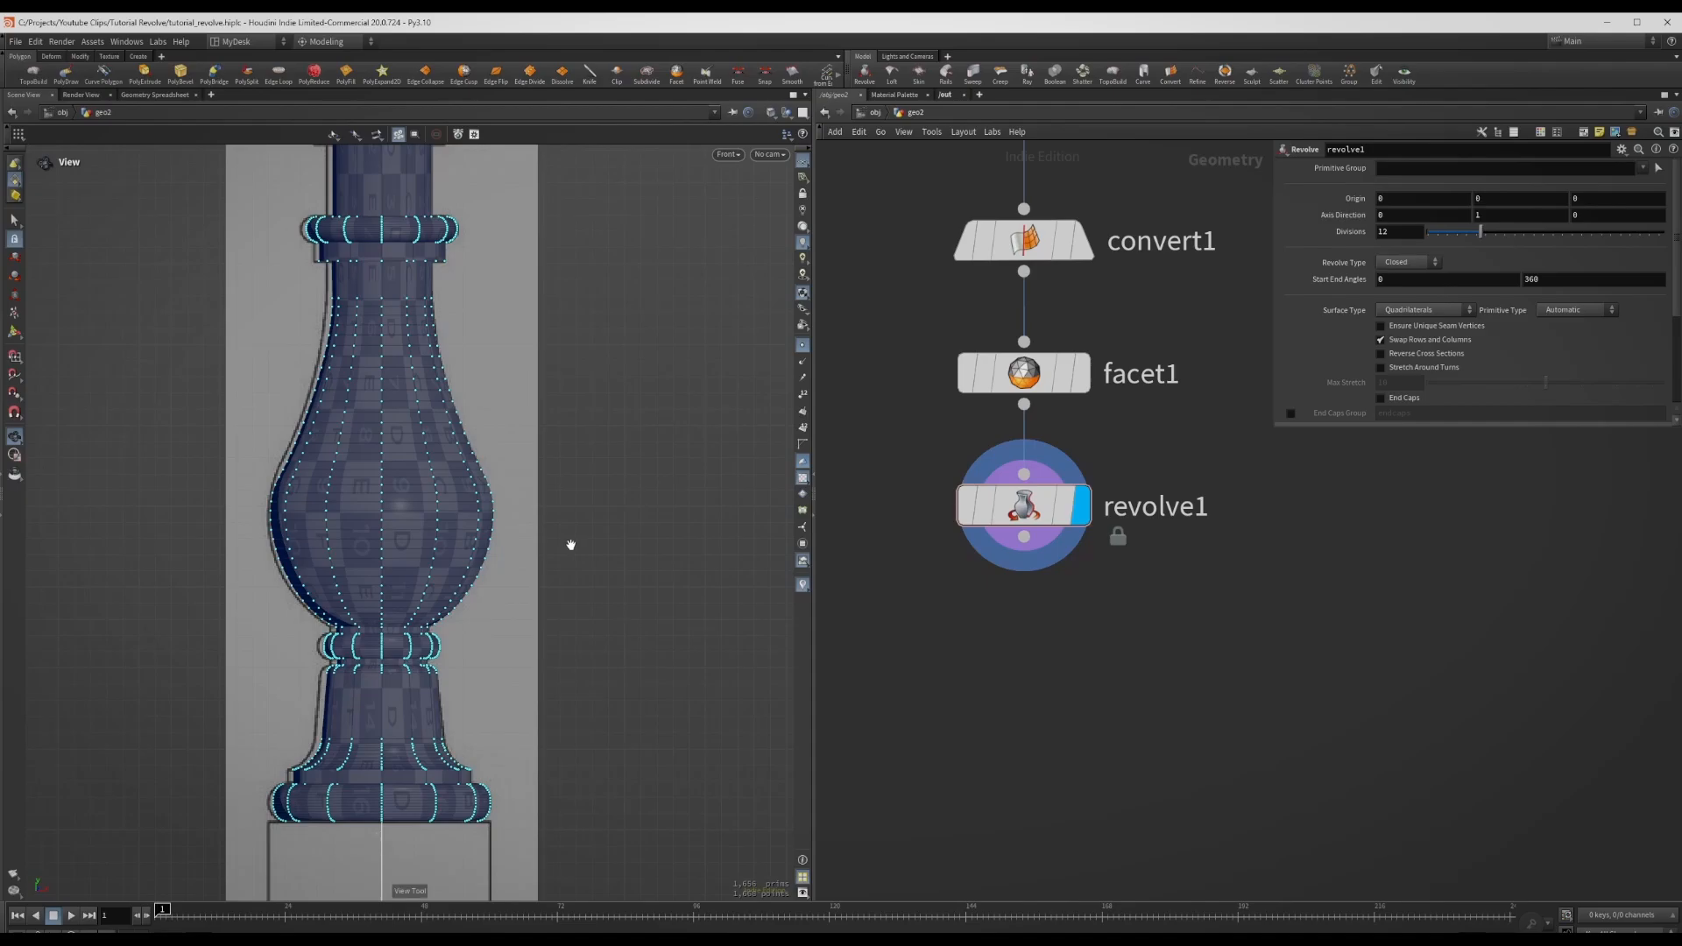
- Switch to the perspective view and enable Reverse Cross Sections on the Revolve node
key("space+1")
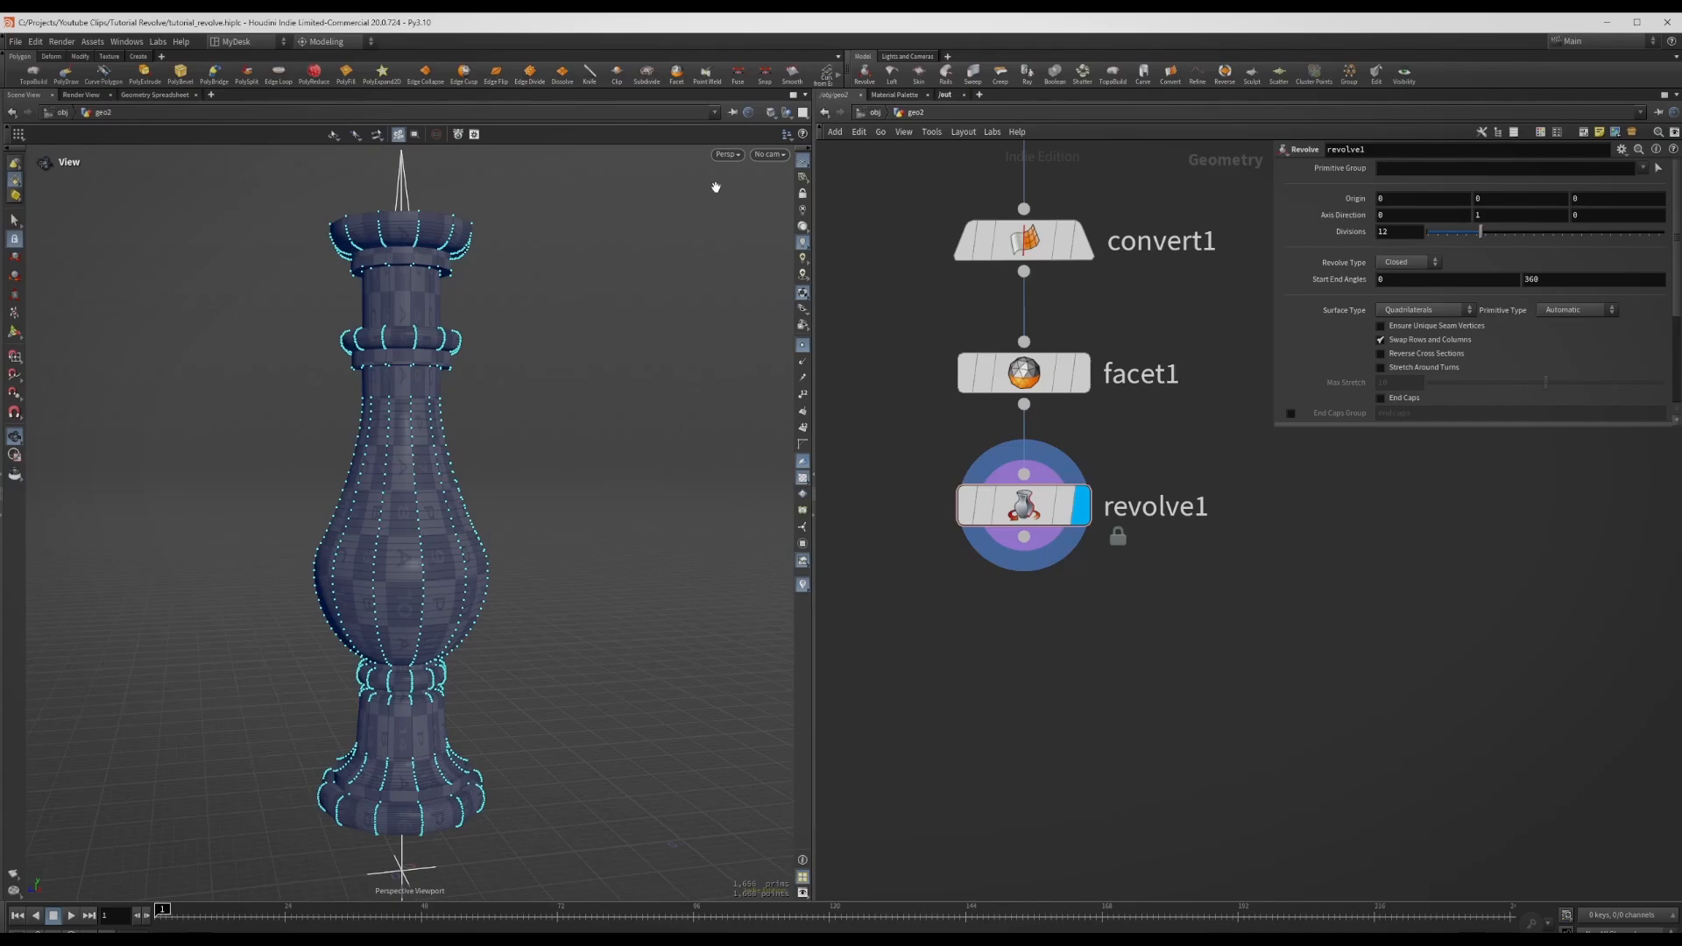
left_click(726, 155)
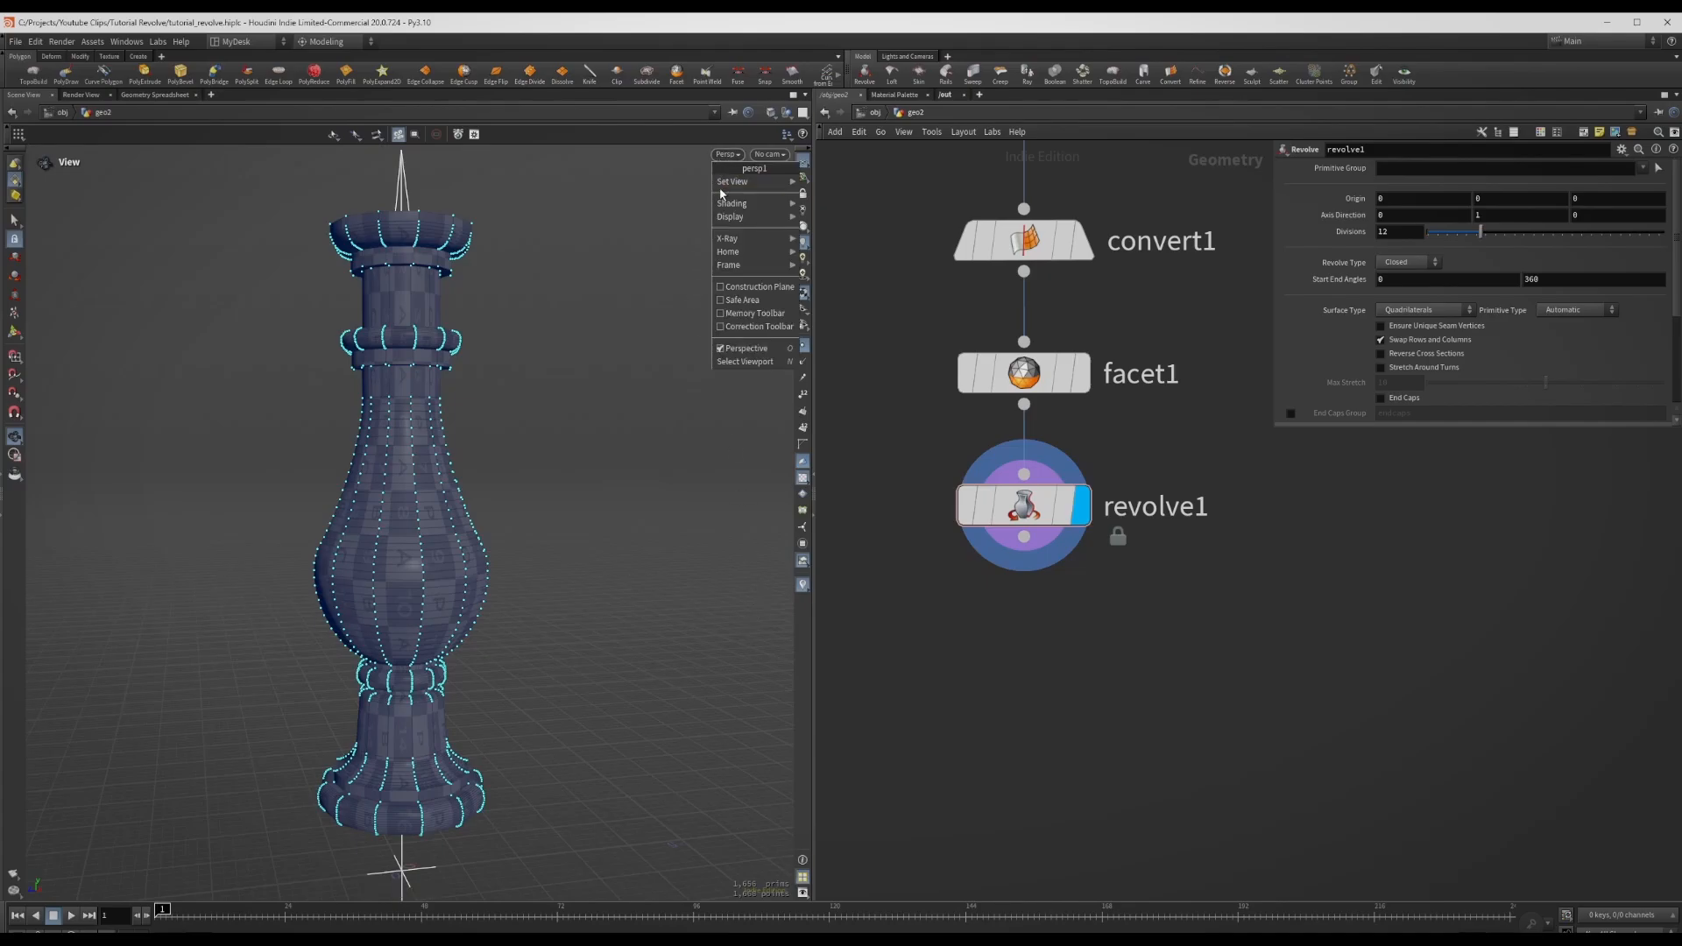
mouse_move(735, 186)
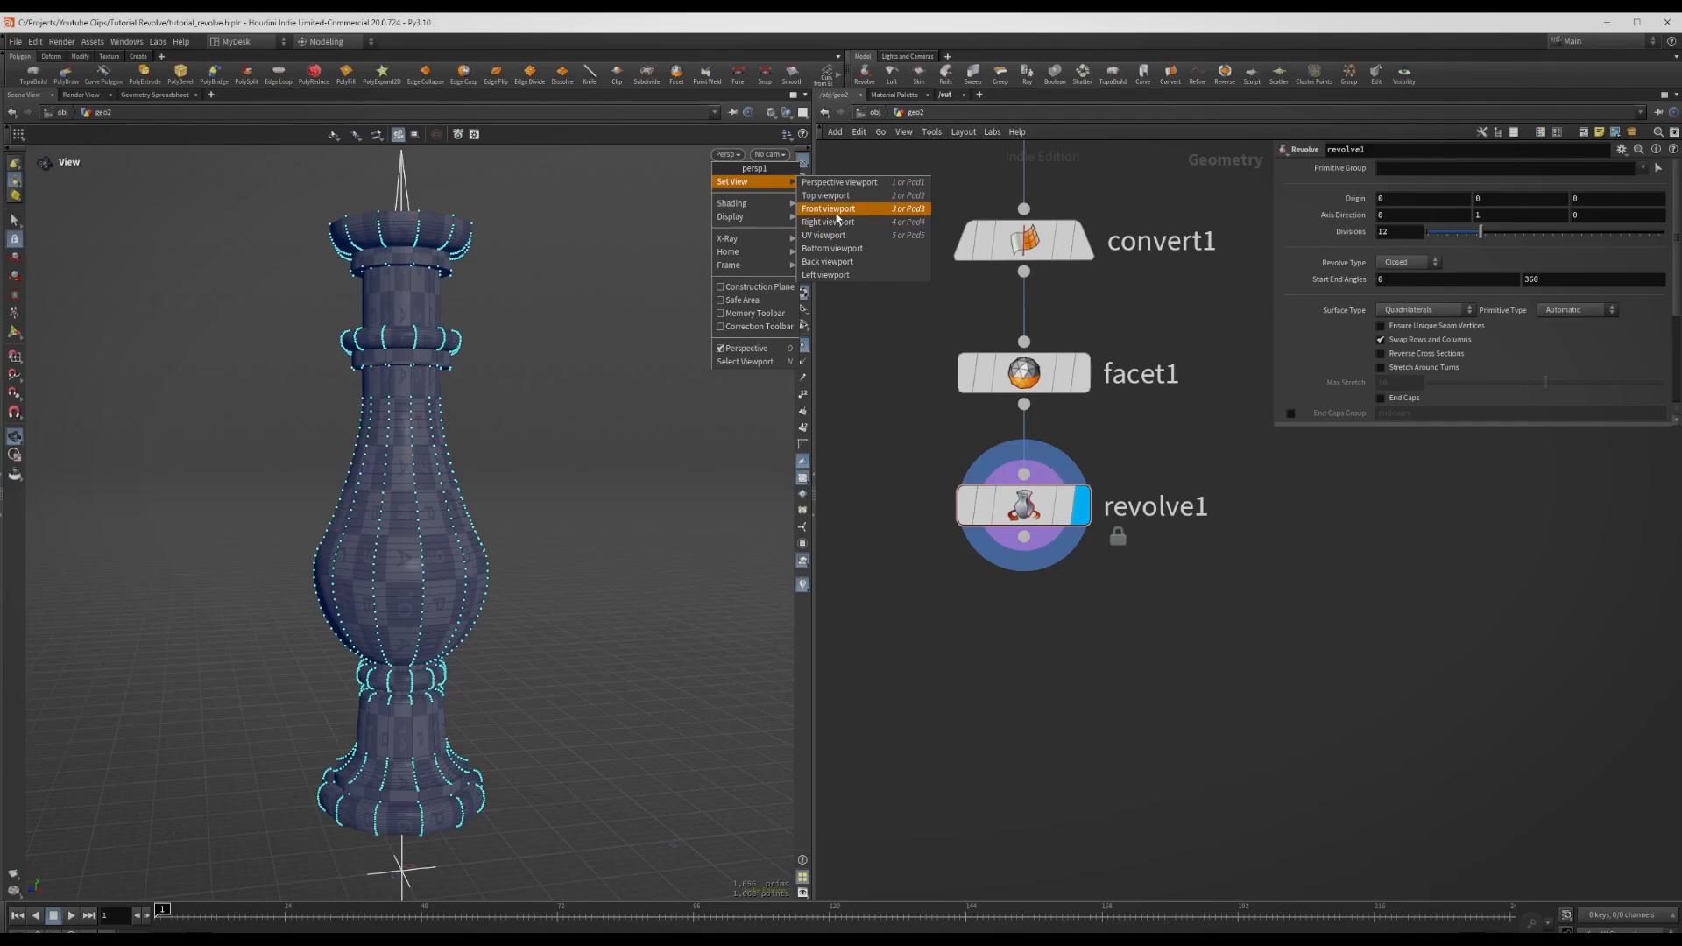
left_click(641, 376)
left_click_drag(613, 376, 612, 417)
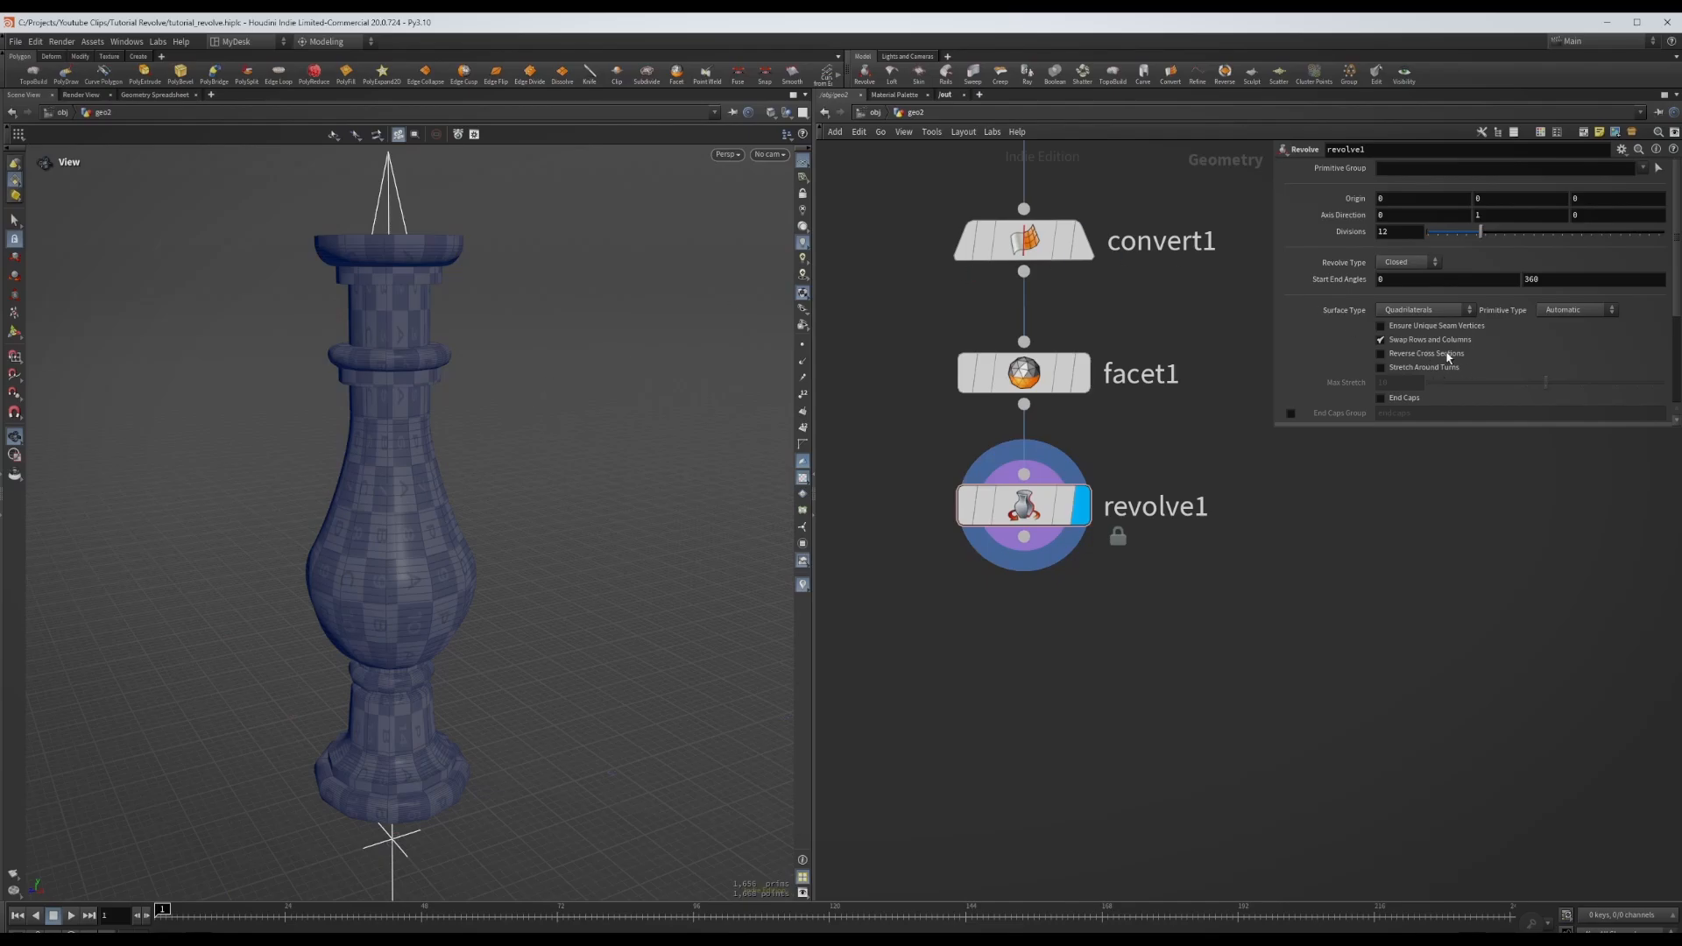
left_click(1381, 354)
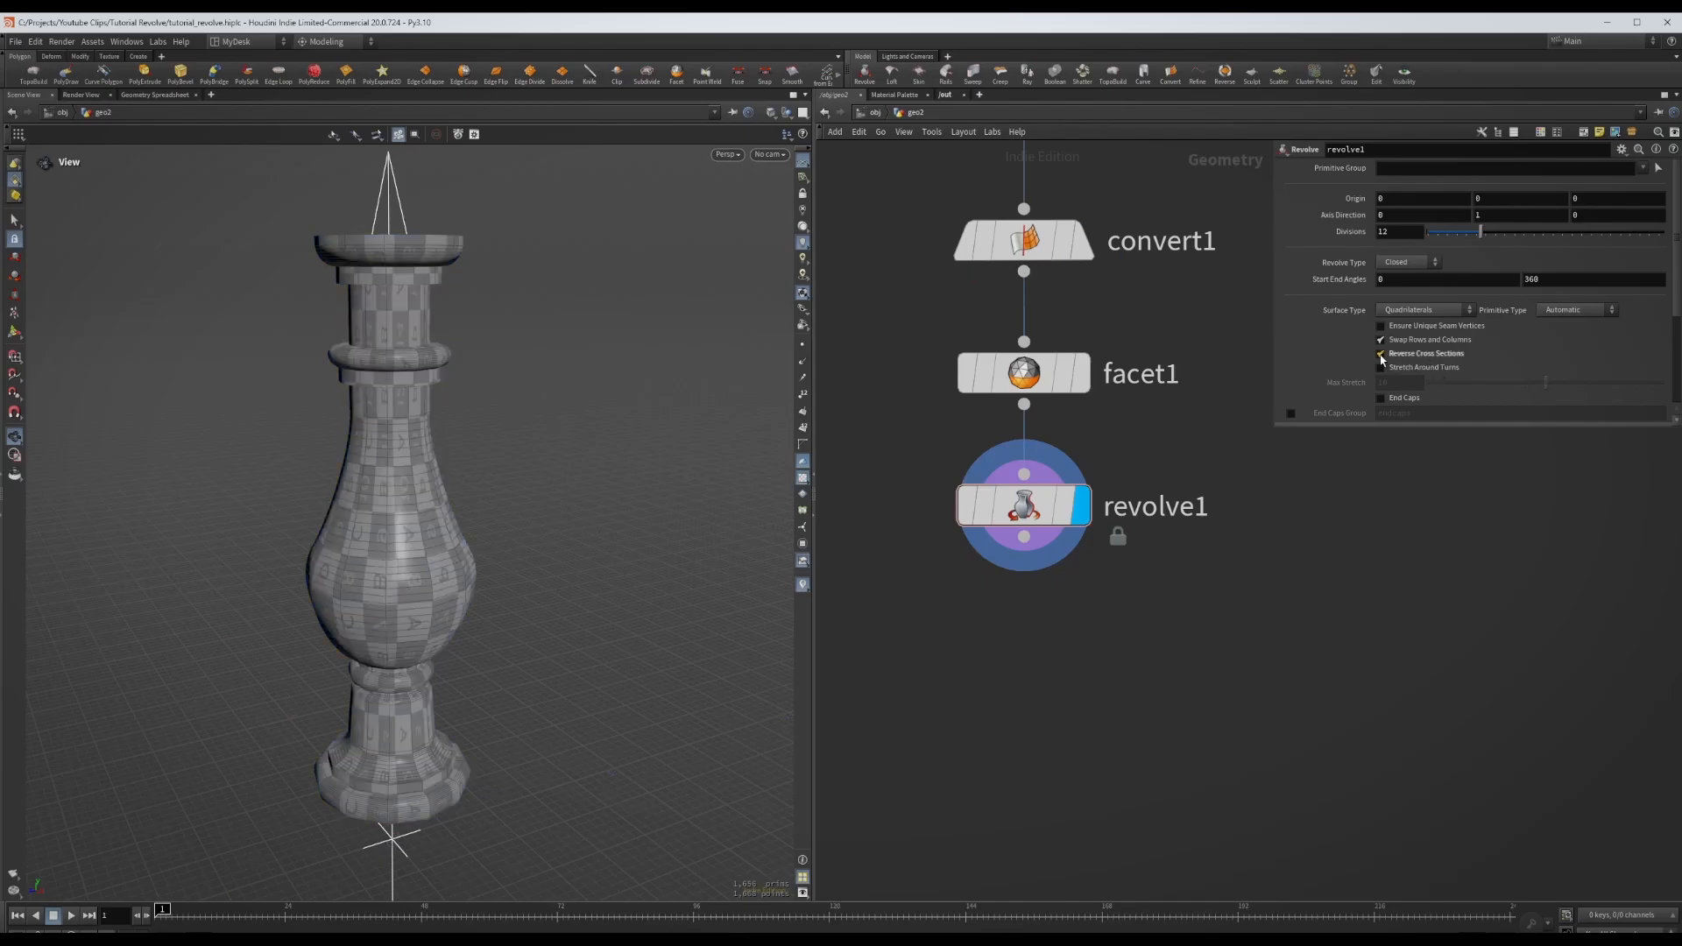
- Set the Revolve node's divisions to 32
scroll(586, 644, "up", 3)
left_click_drag(635, 699, 508, 677)
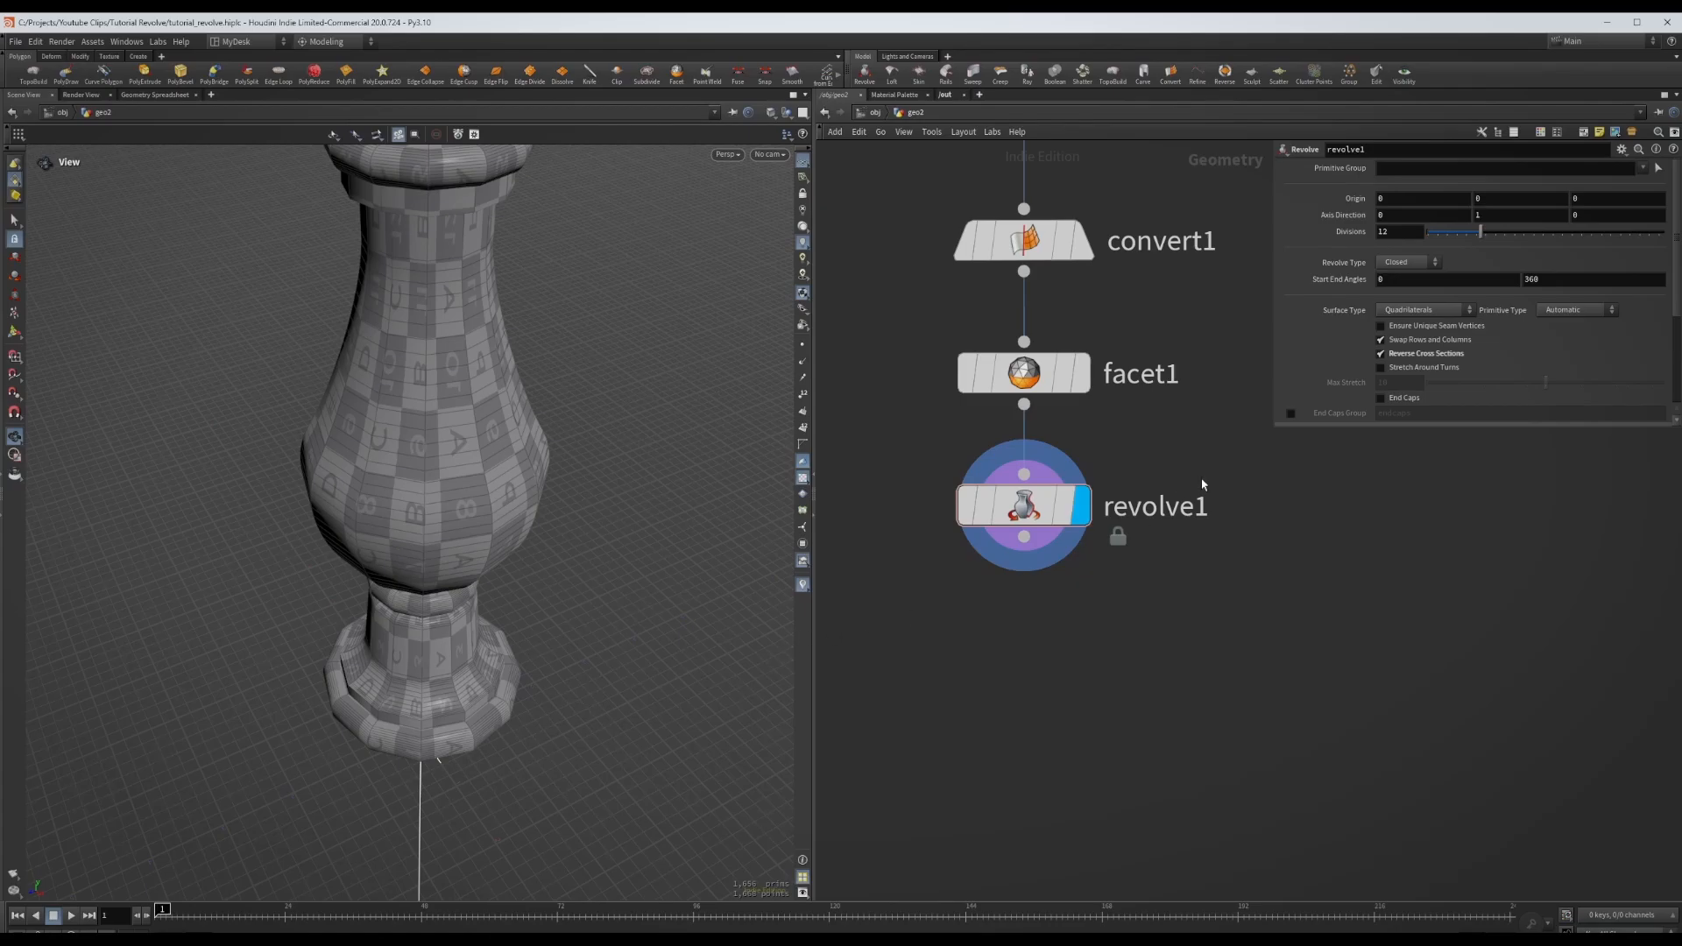
double_click(1418, 234)
type("32")
key("Return")
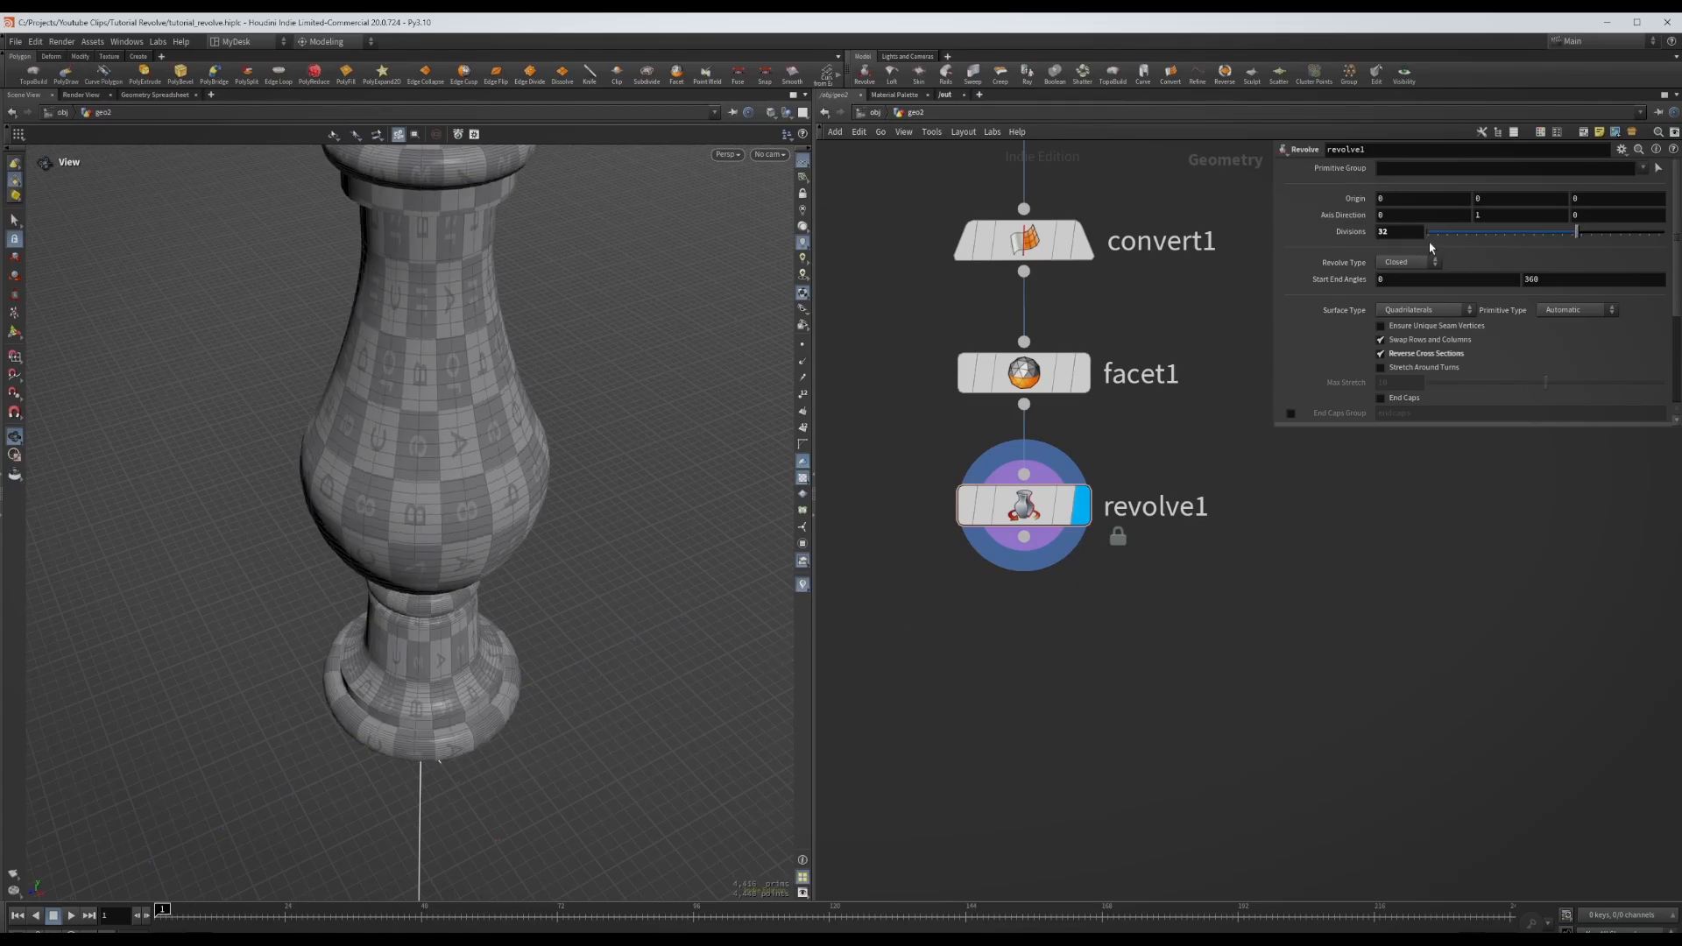
- Change the Revolve Type to Open Arc and set the end angle to 180
left_click_drag(428, 676, 542, 558)
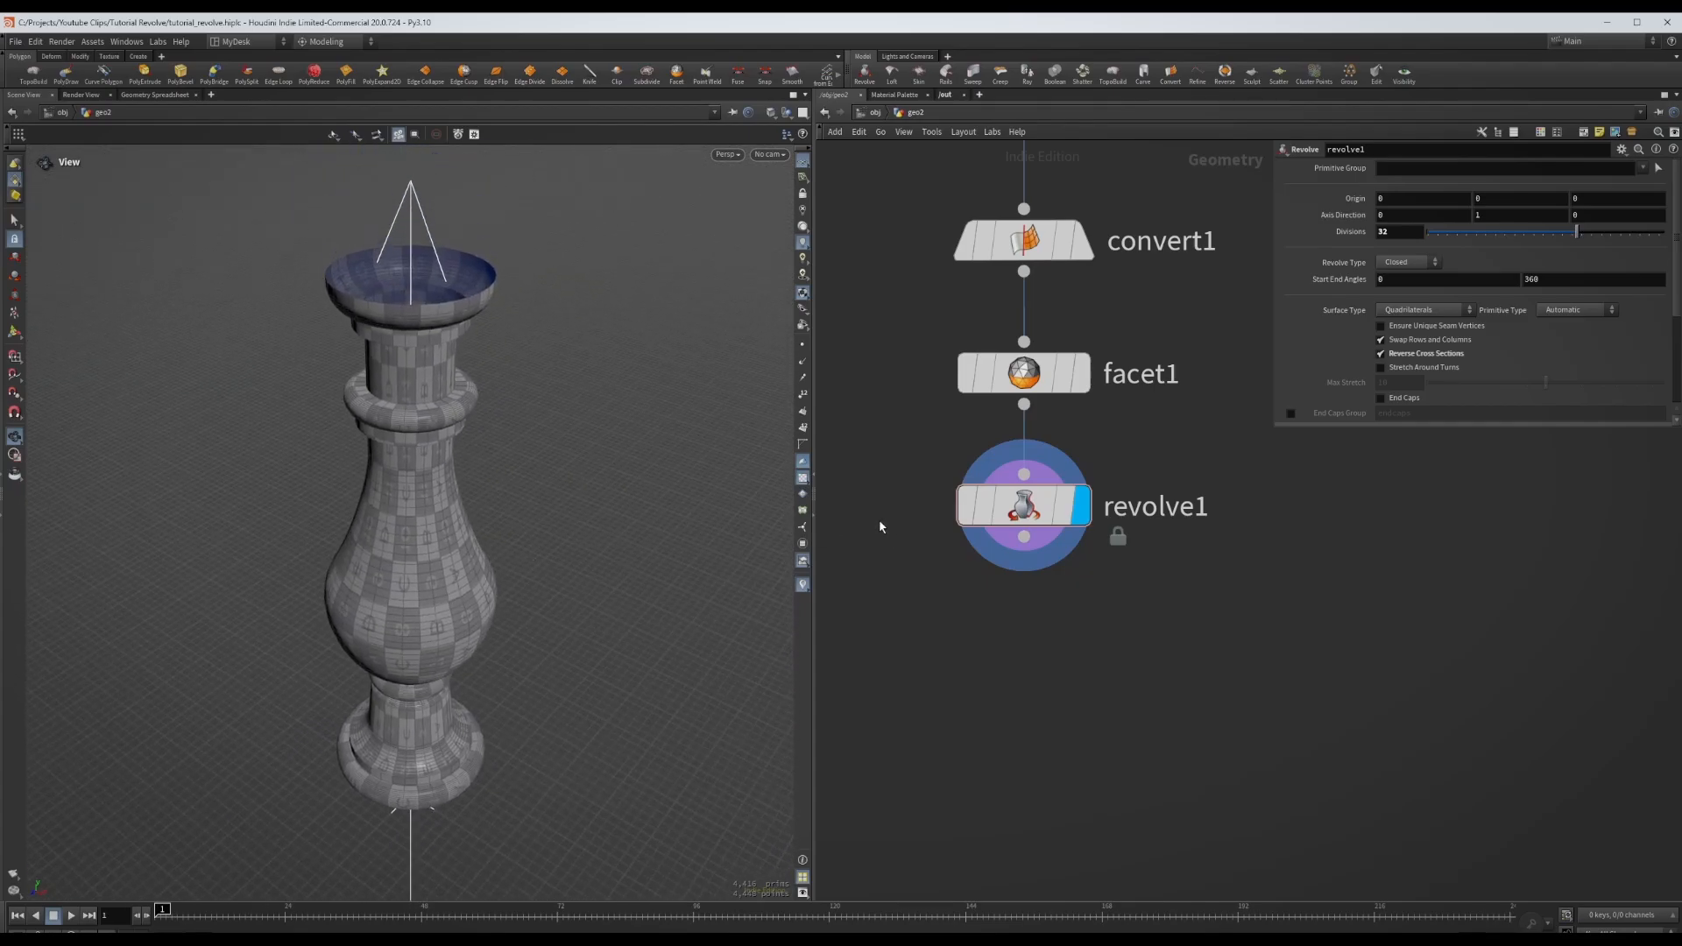
left_click(1383, 263)
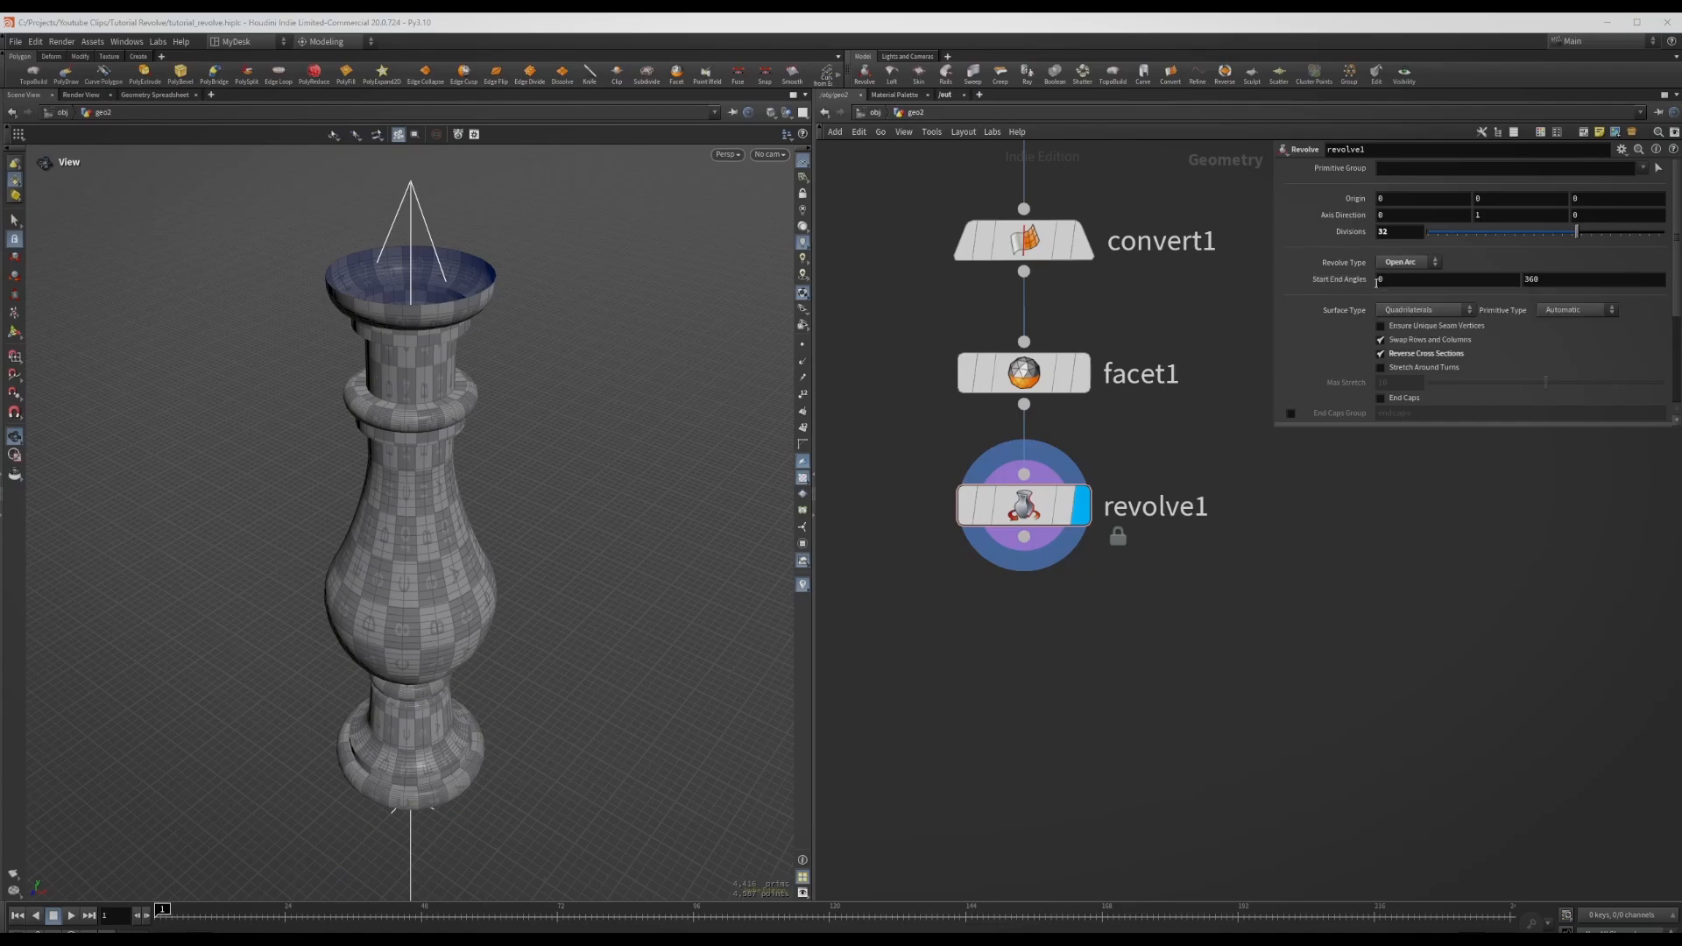
left_click(1626, 279)
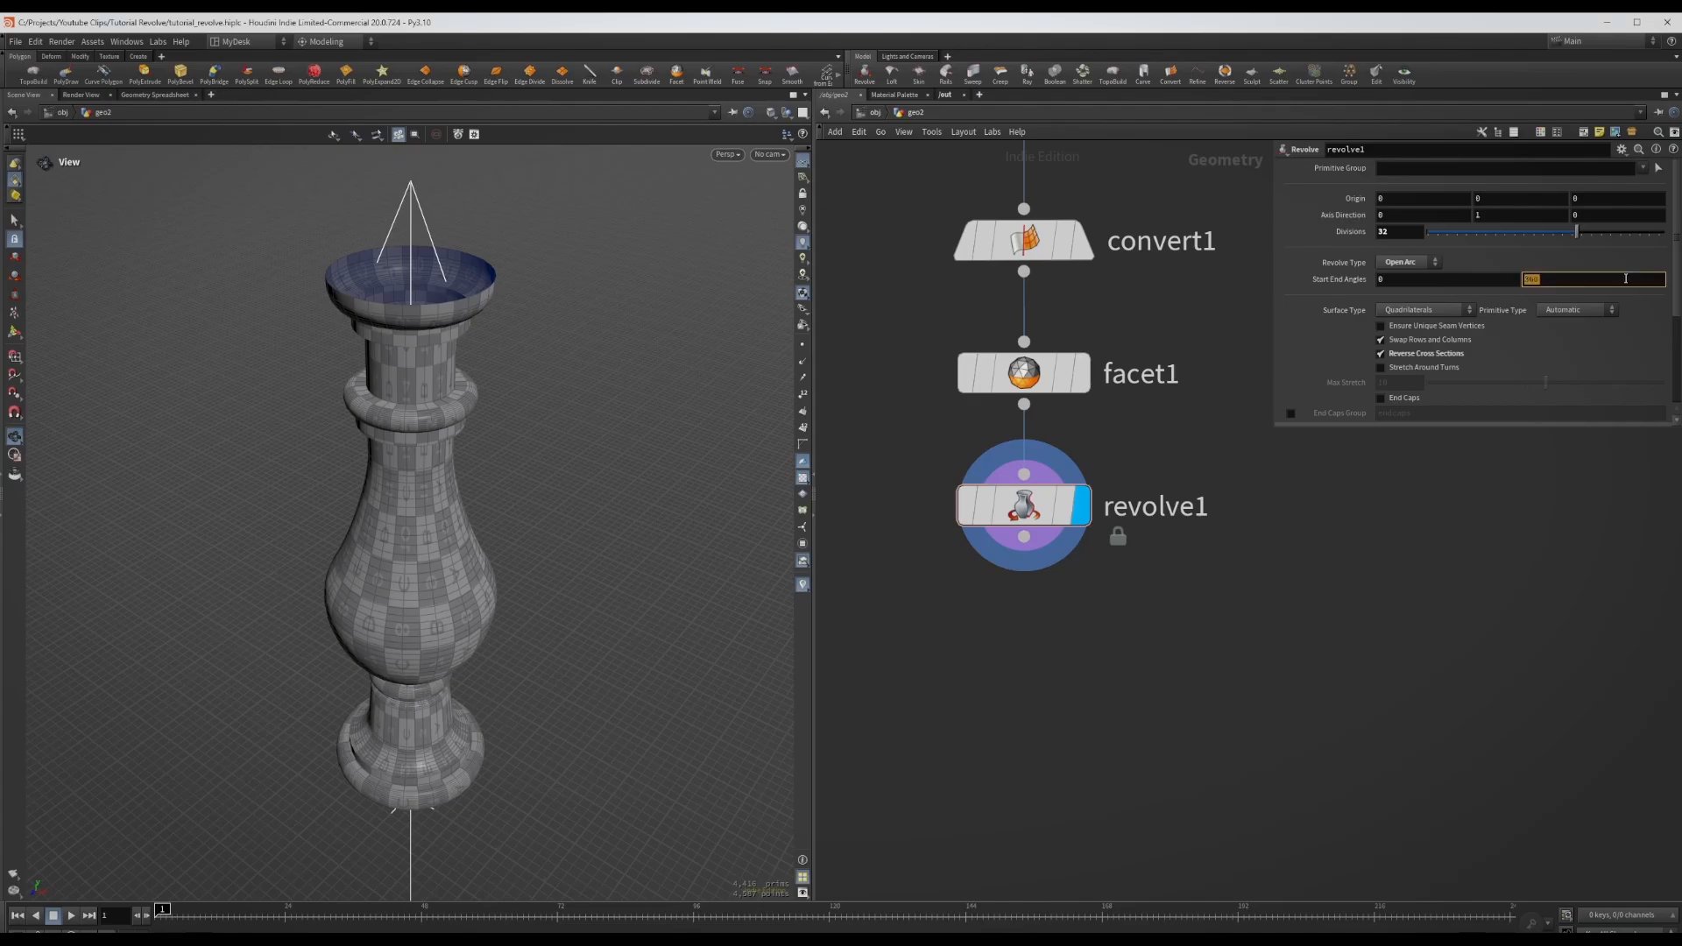
type("180")
key("Return")
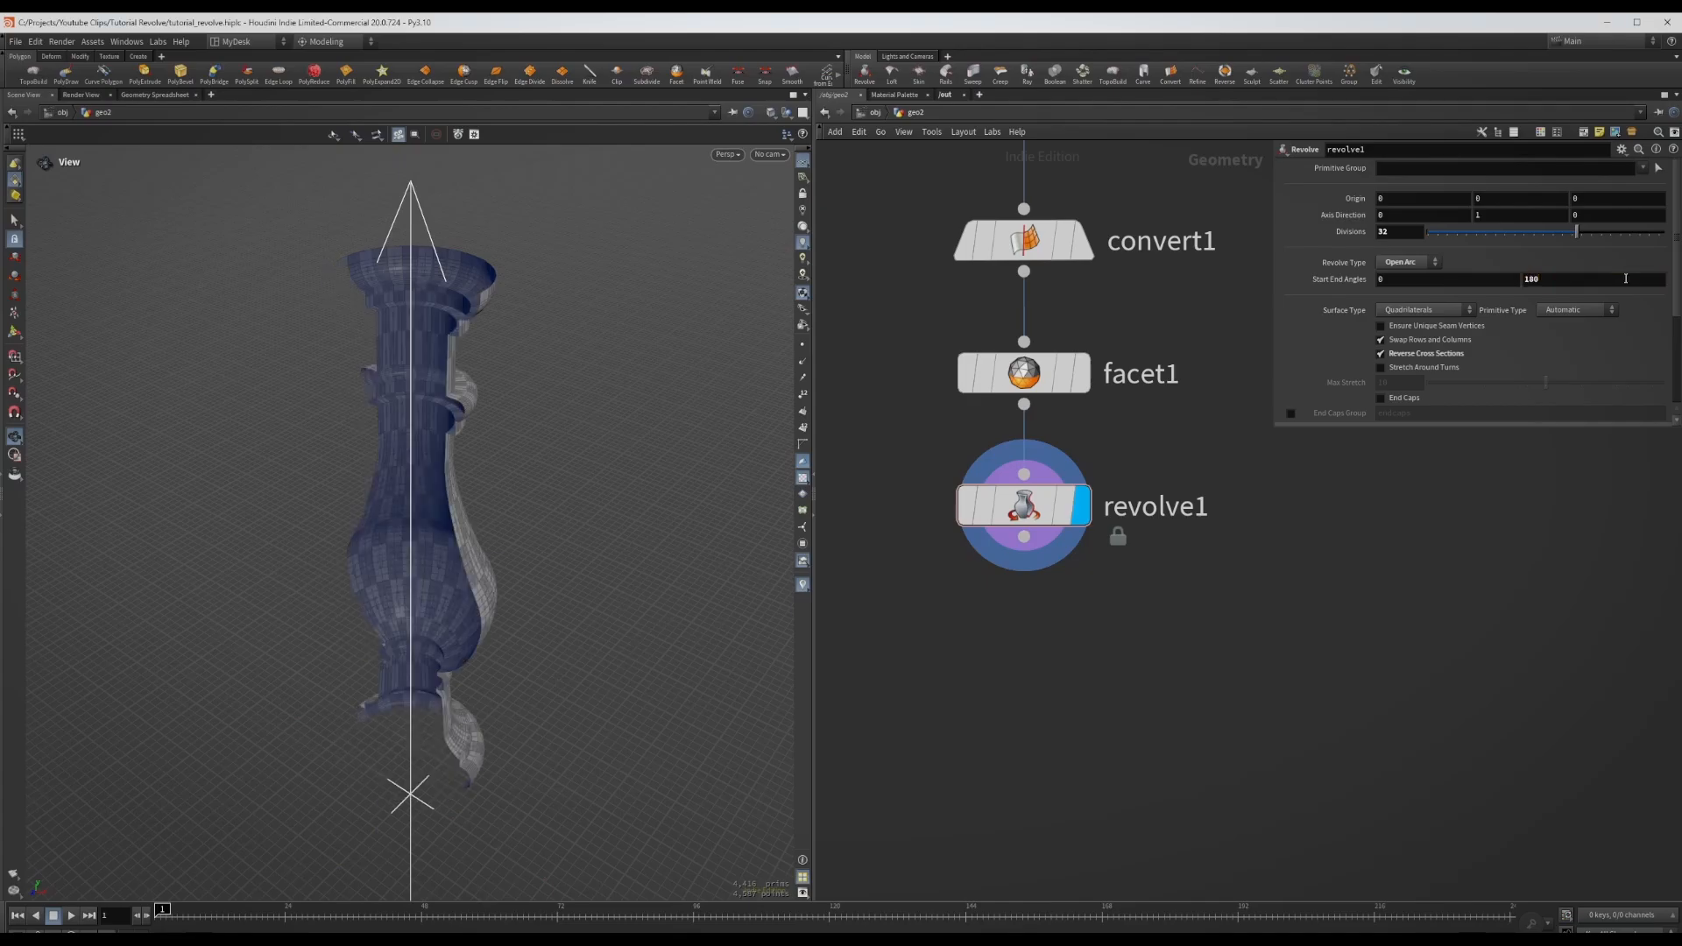
- Set the Revolve node's Revolve Type back to Closed for a full 360-degree sweep
left_click_drag(559, 455, 491, 405)
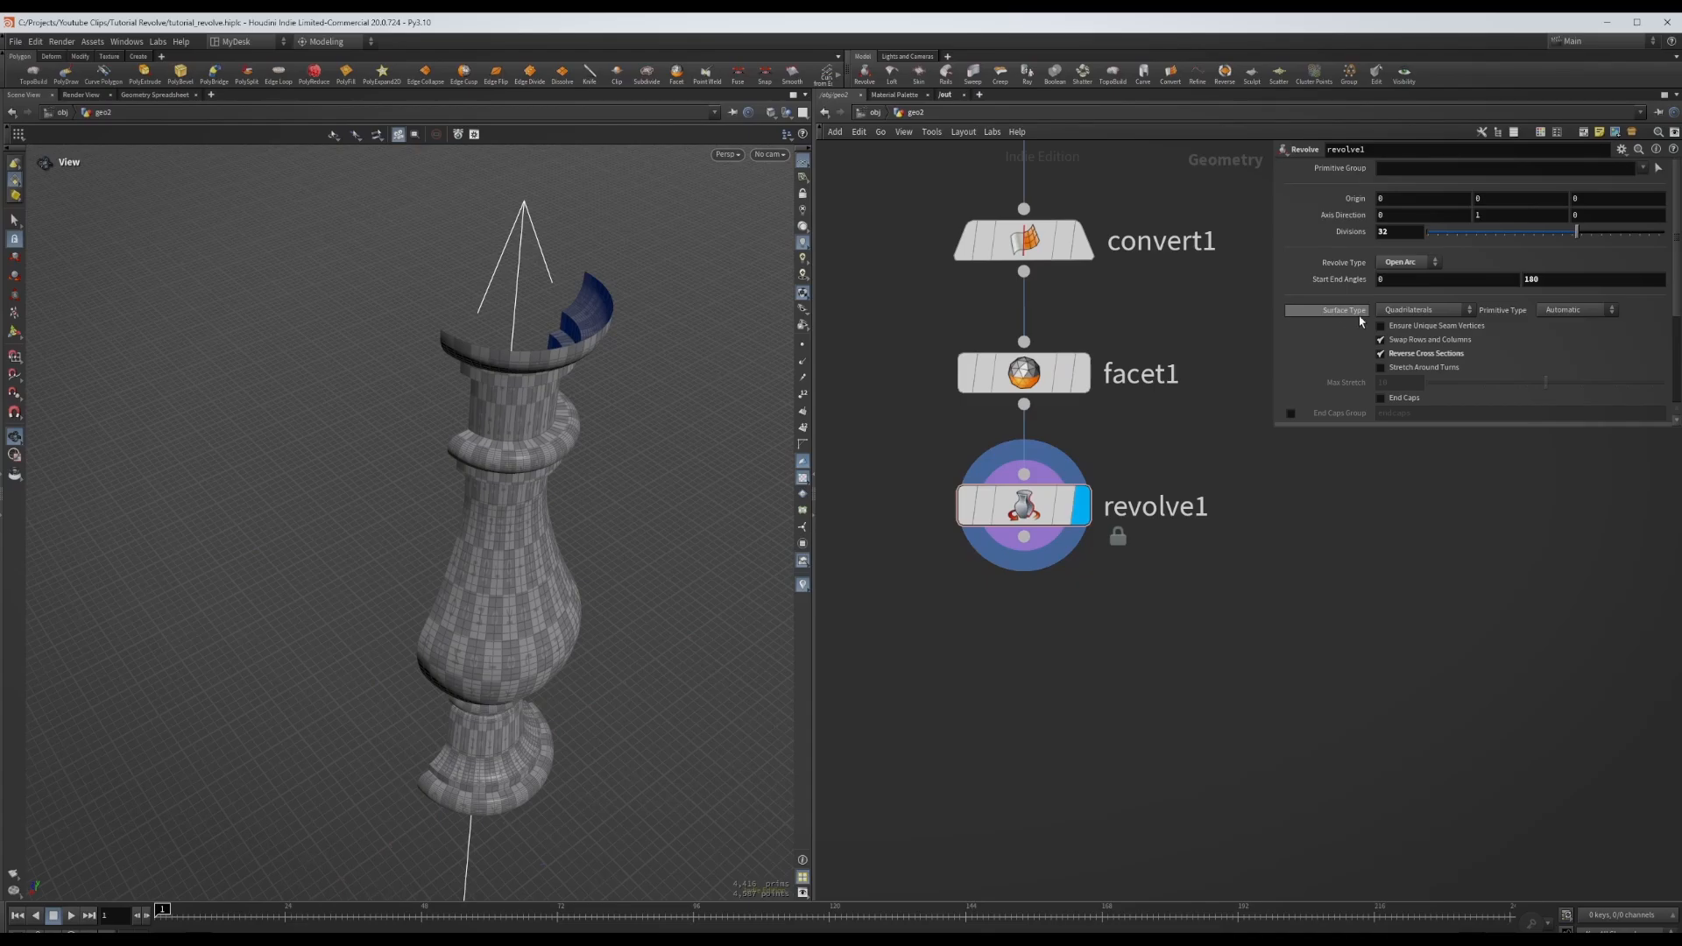
left_click(1399, 262)
left_click(1398, 248)
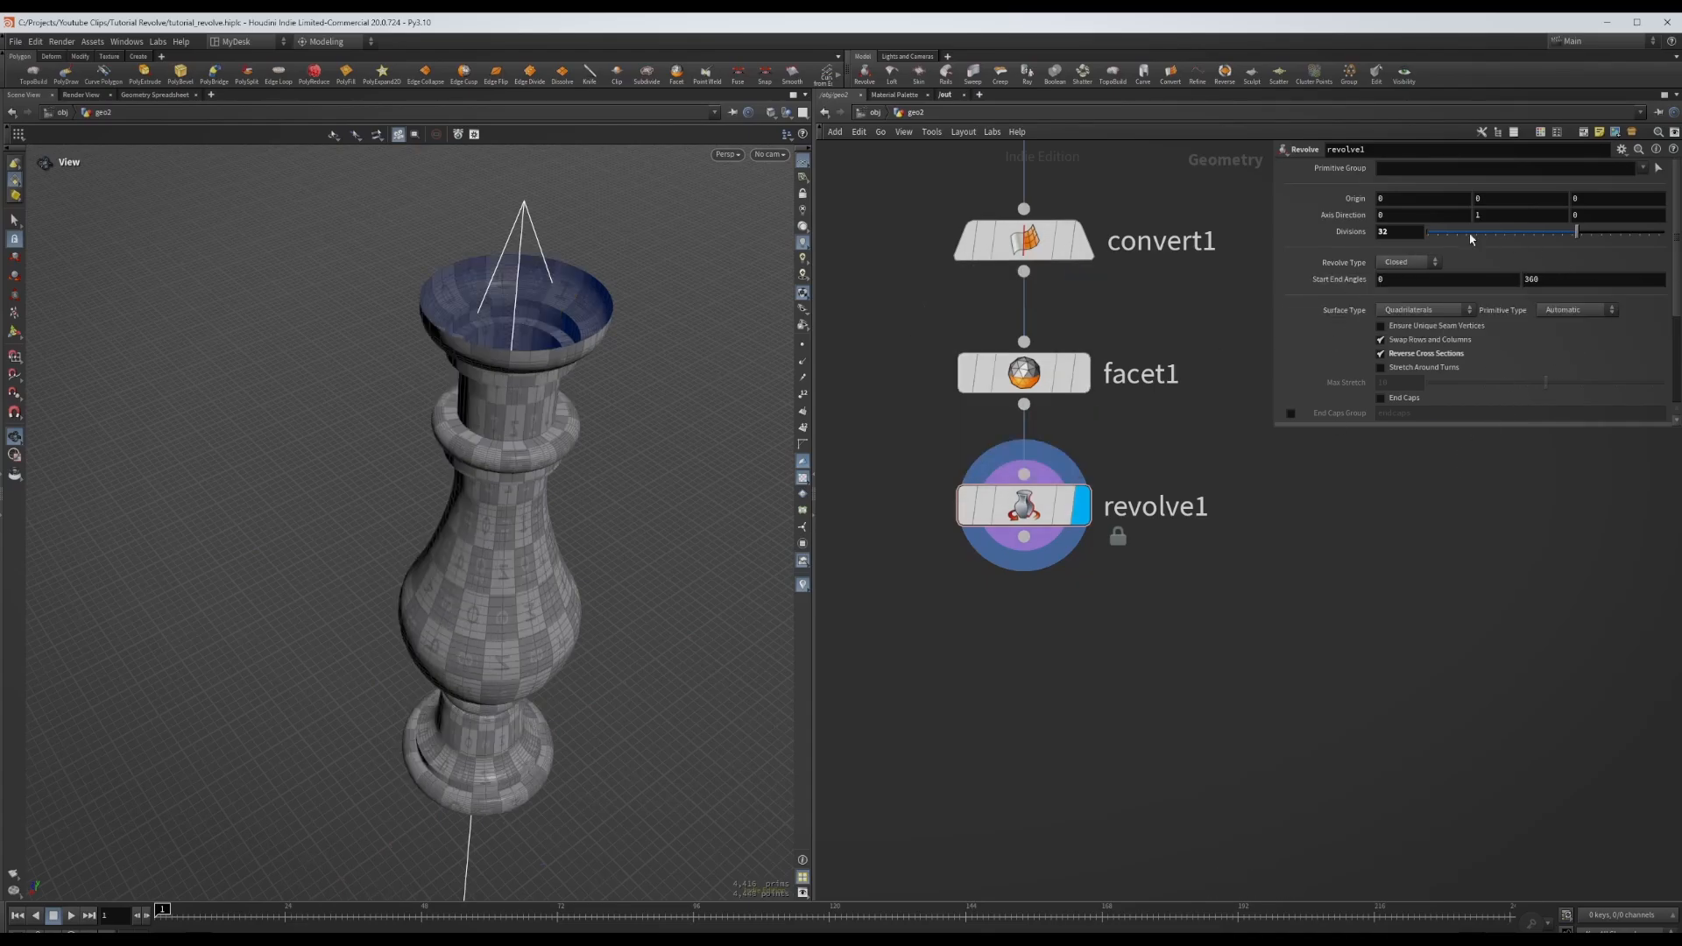
left_click_drag(644, 505, 588, 424)
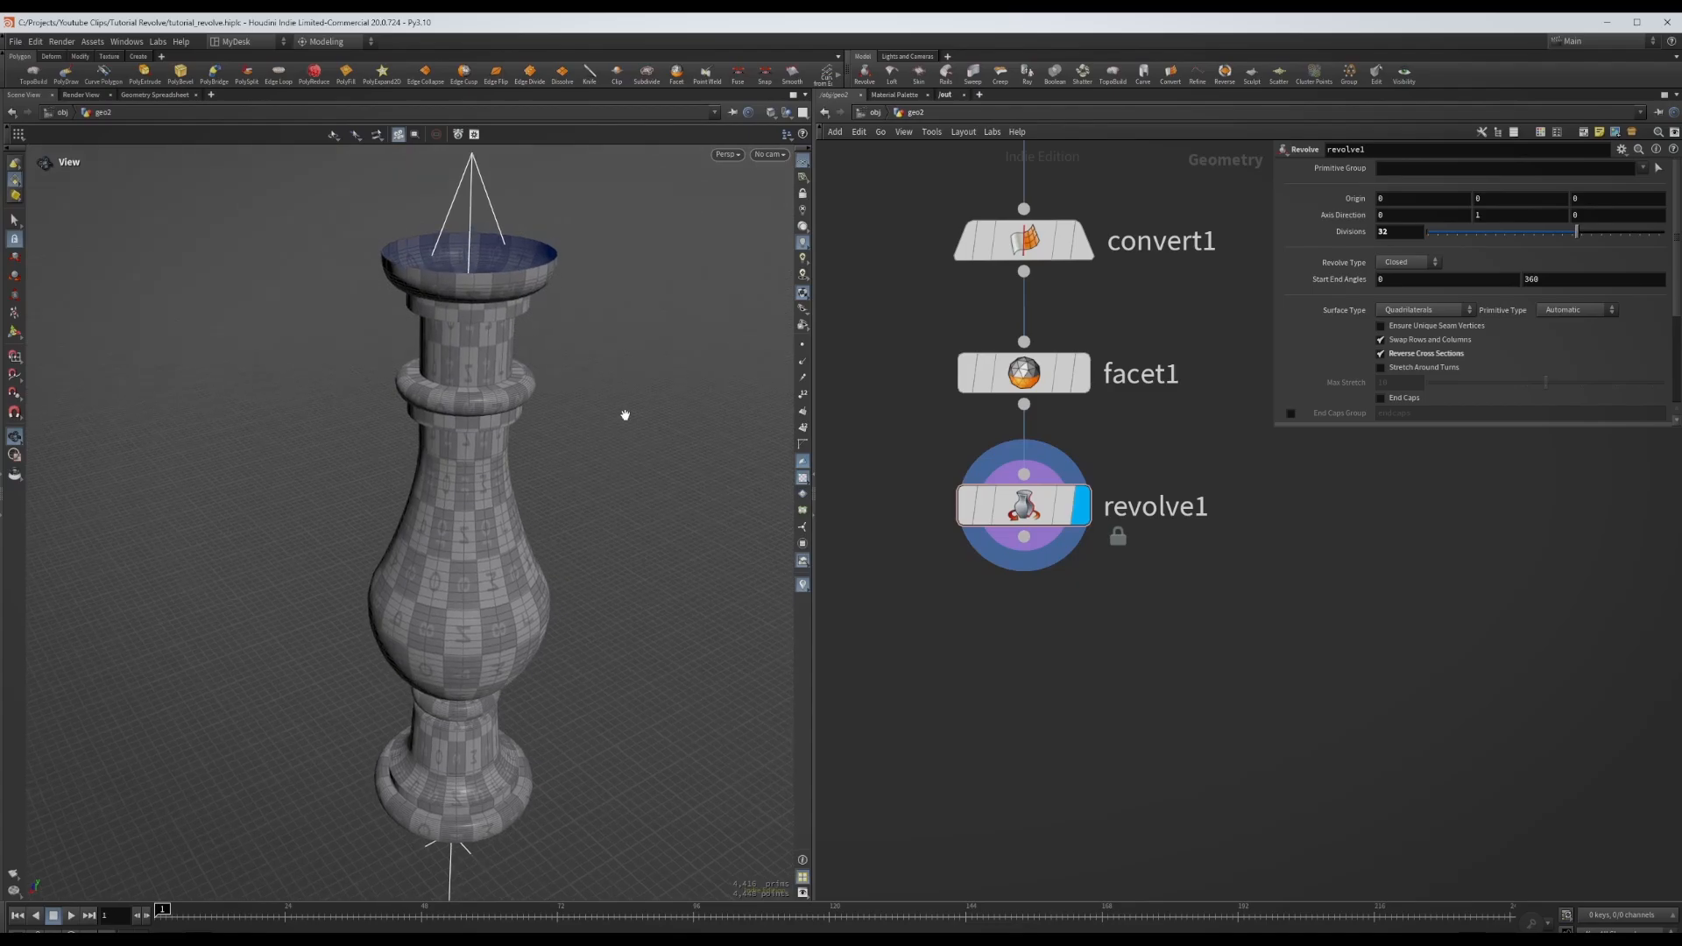
- Disable Compute UVs in the Revolve node's UV Coordinates settings
scroll(1432, 308, "down", 3)
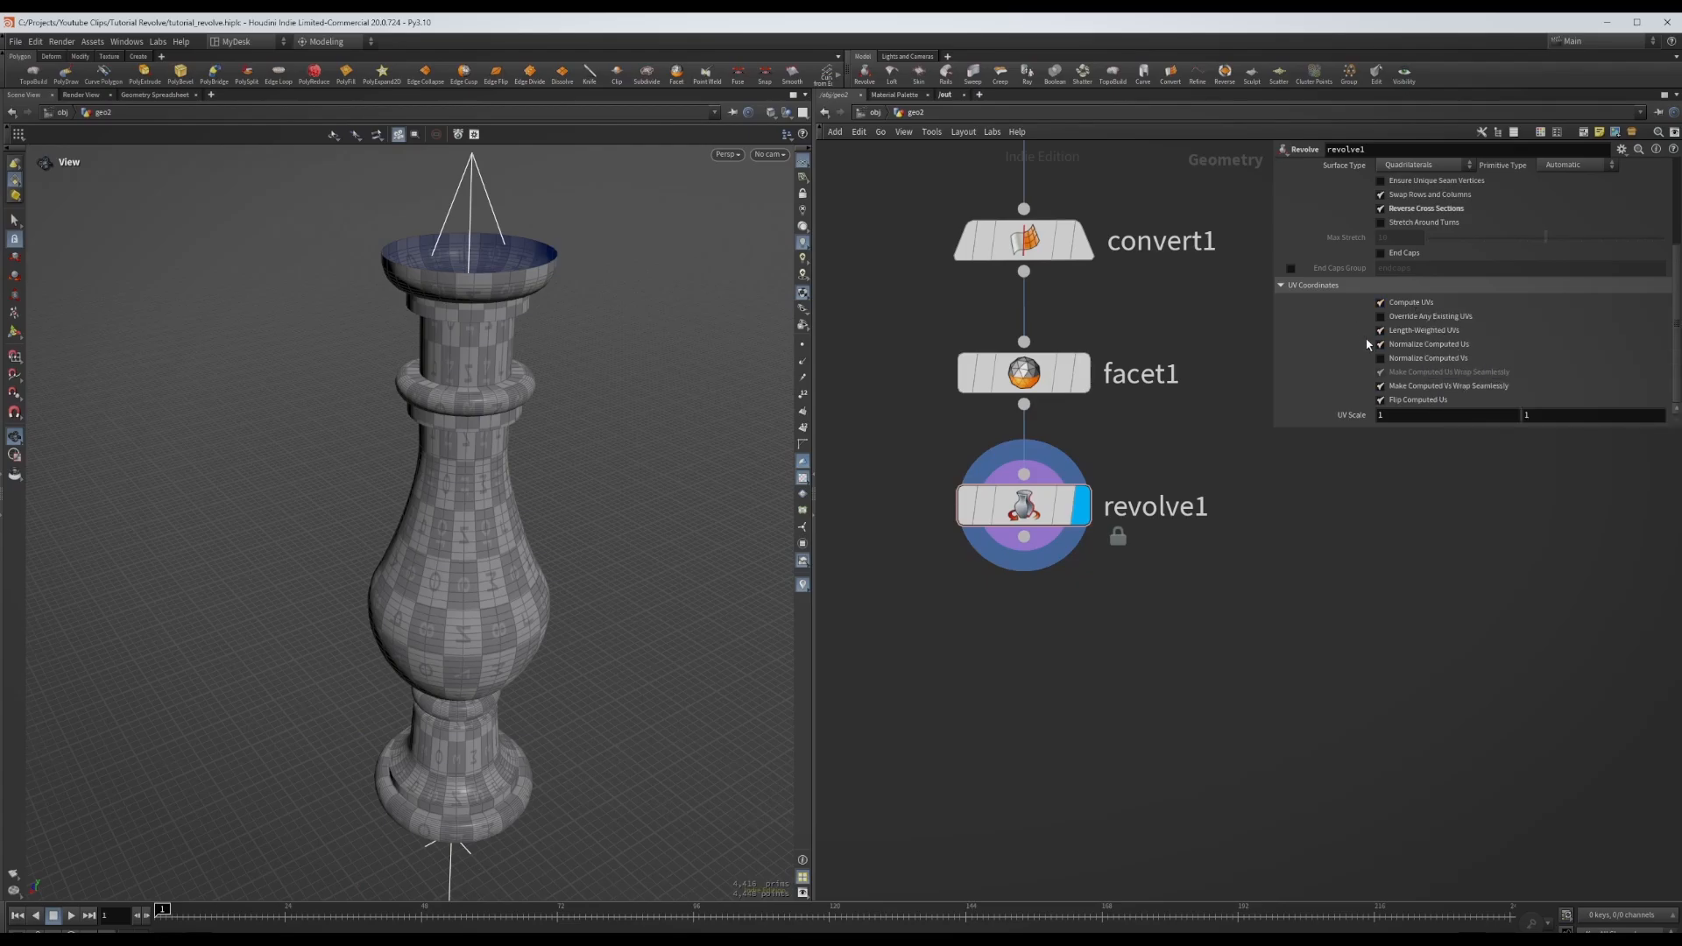
left_click(1408, 304)
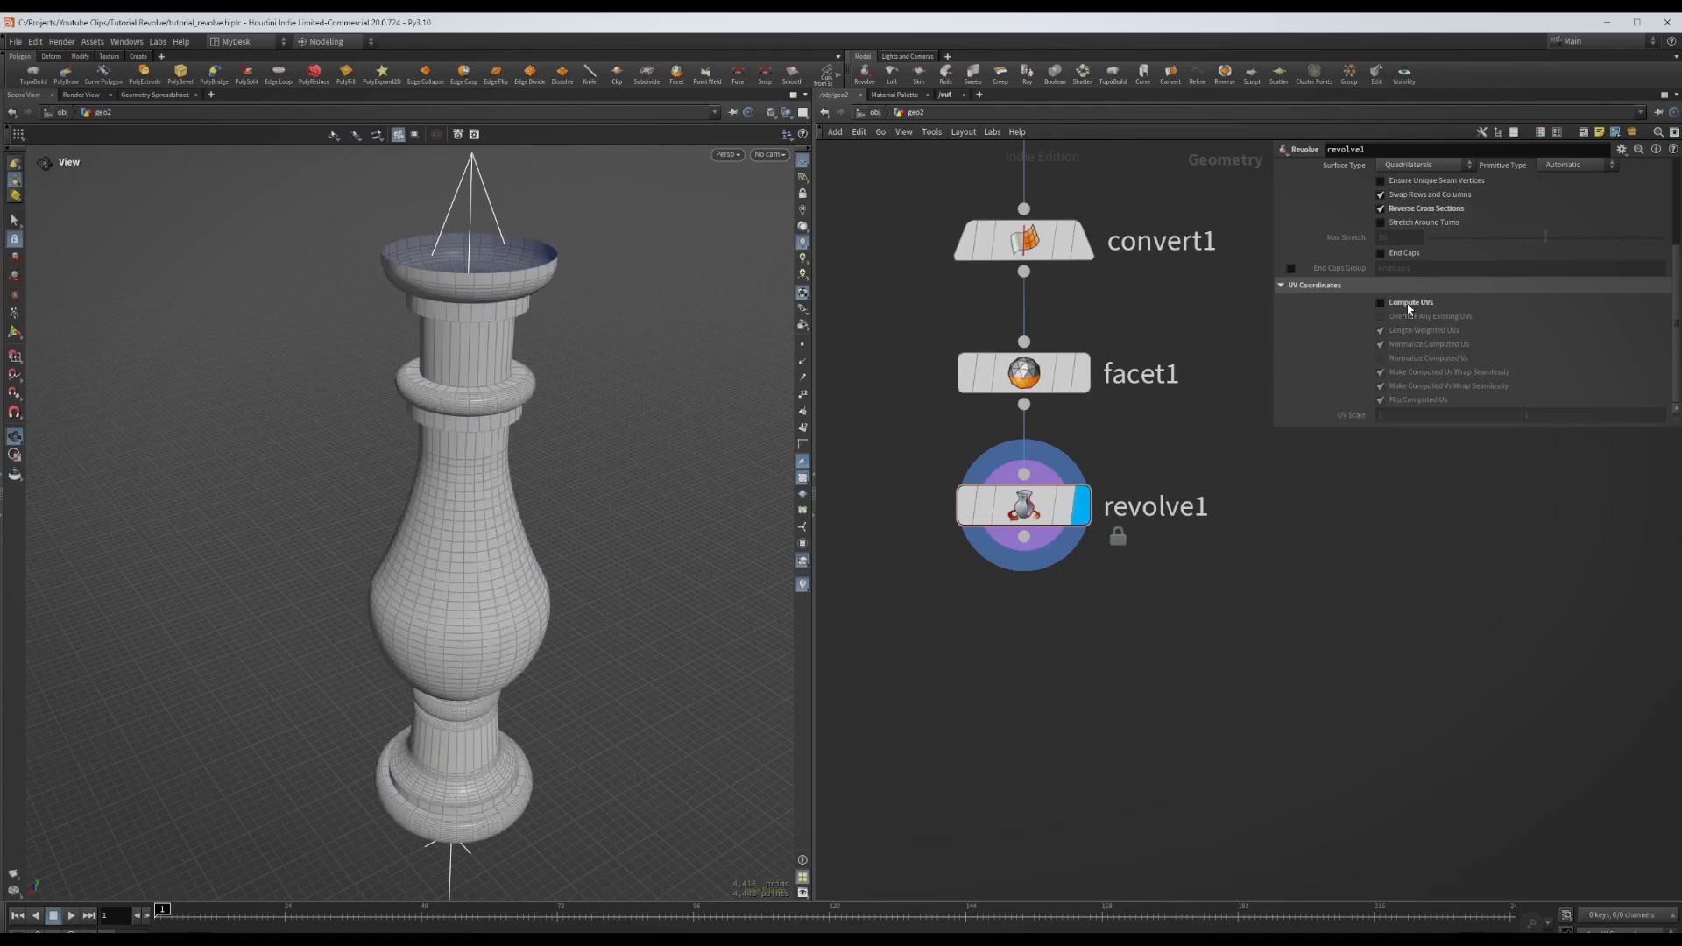
left_click_drag(526, 440, 611, 342)
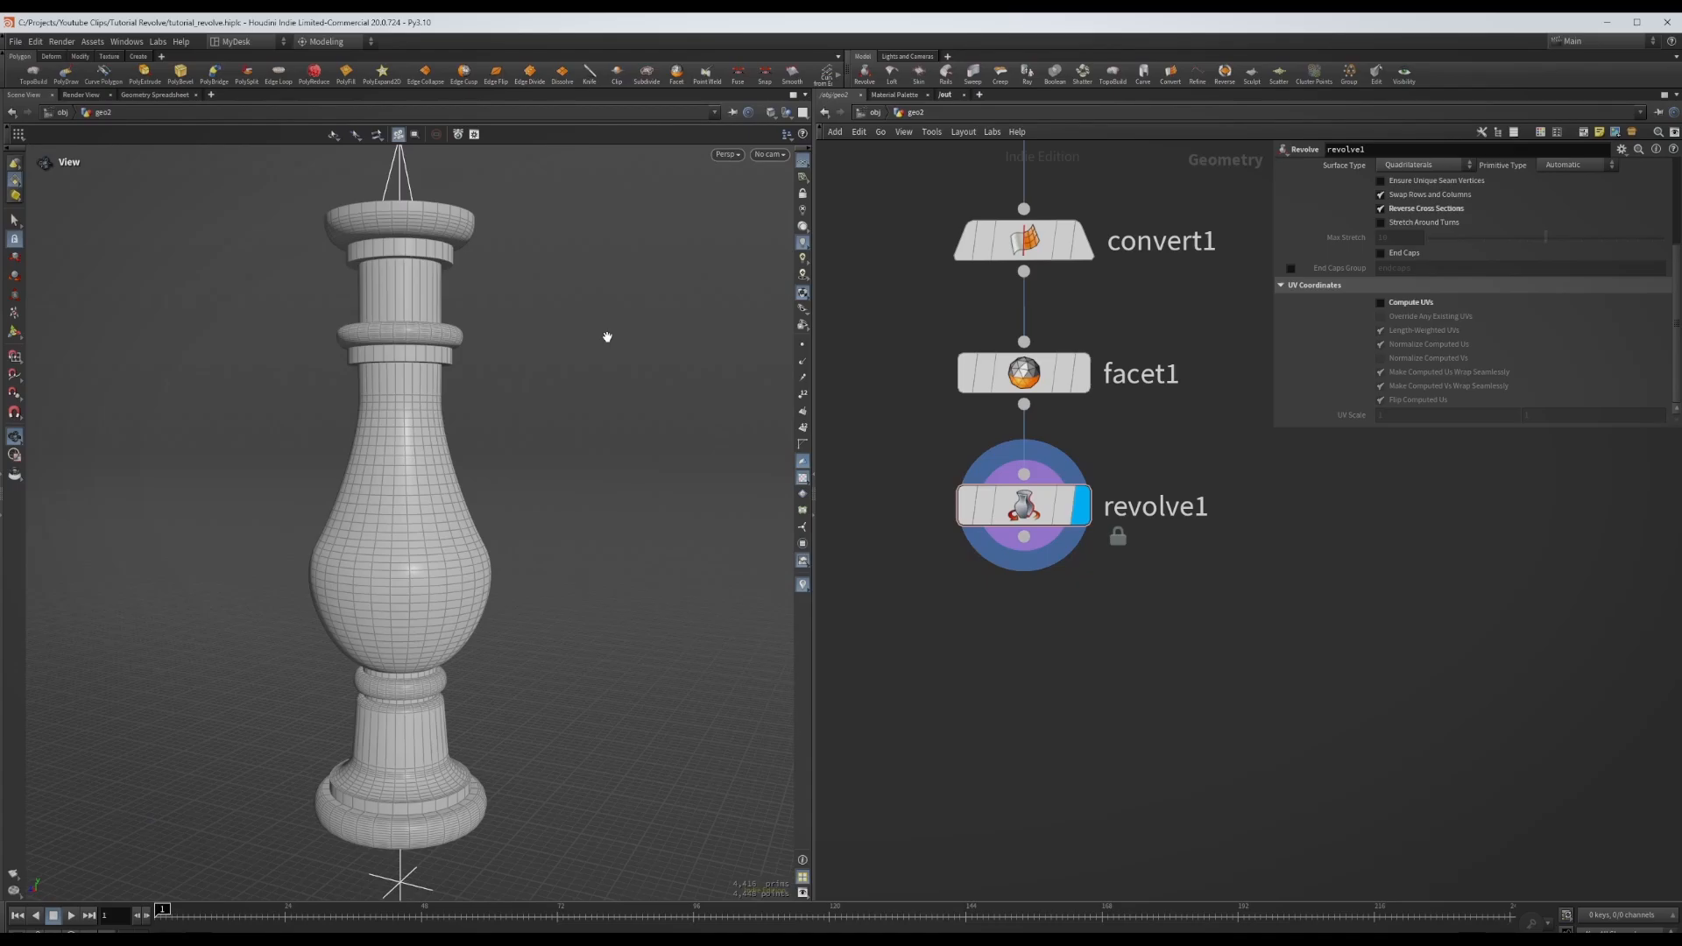
- Add a PolyBevel node, connect it after revolve1, align the two nodes and display the bevel's output
middle_click_drag(1115, 695, 1100, 639)
key("Tab")
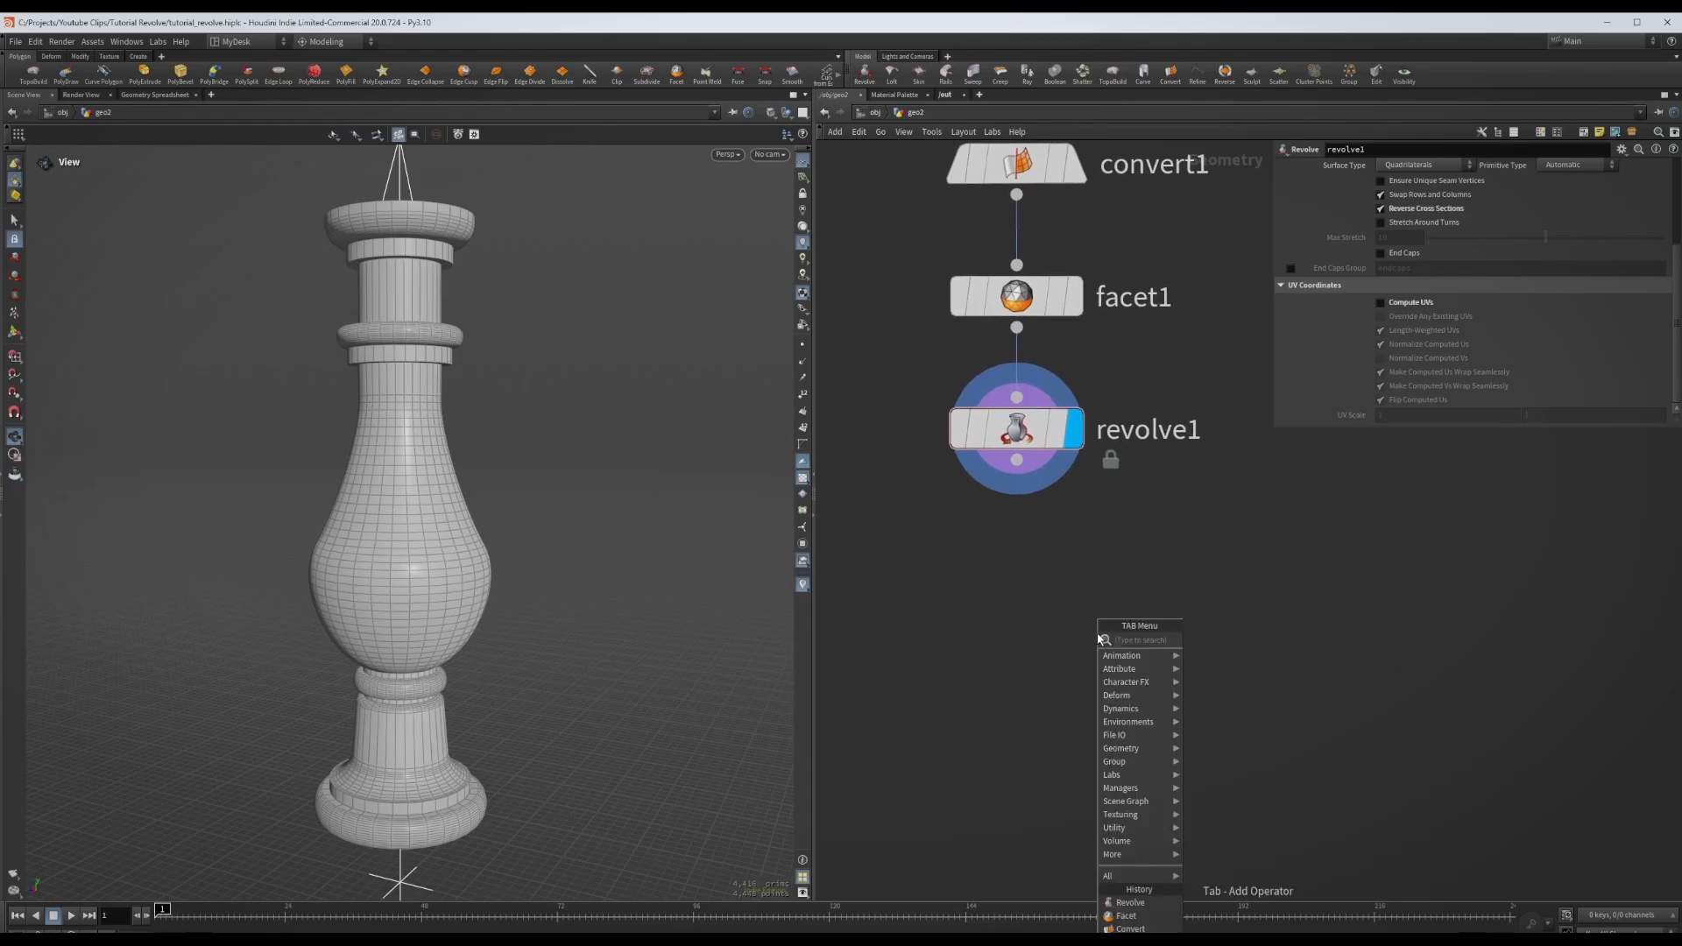
type("null")
key("Return")
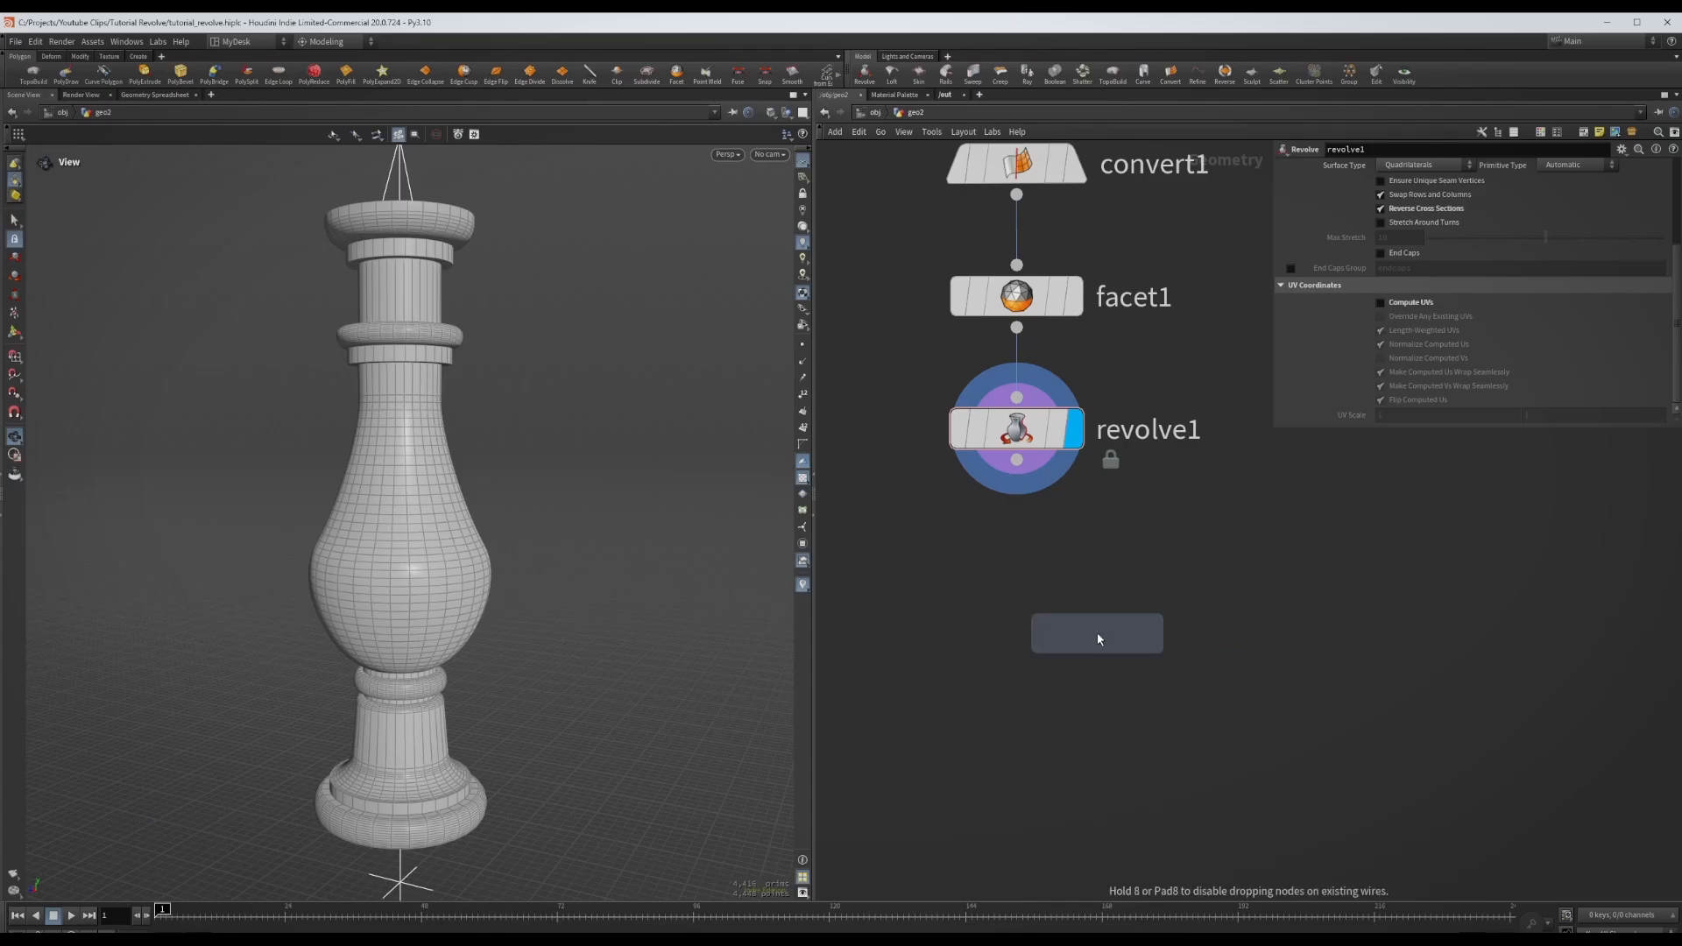
left_click(1042, 580)
scroll(456, 289, "up", 5)
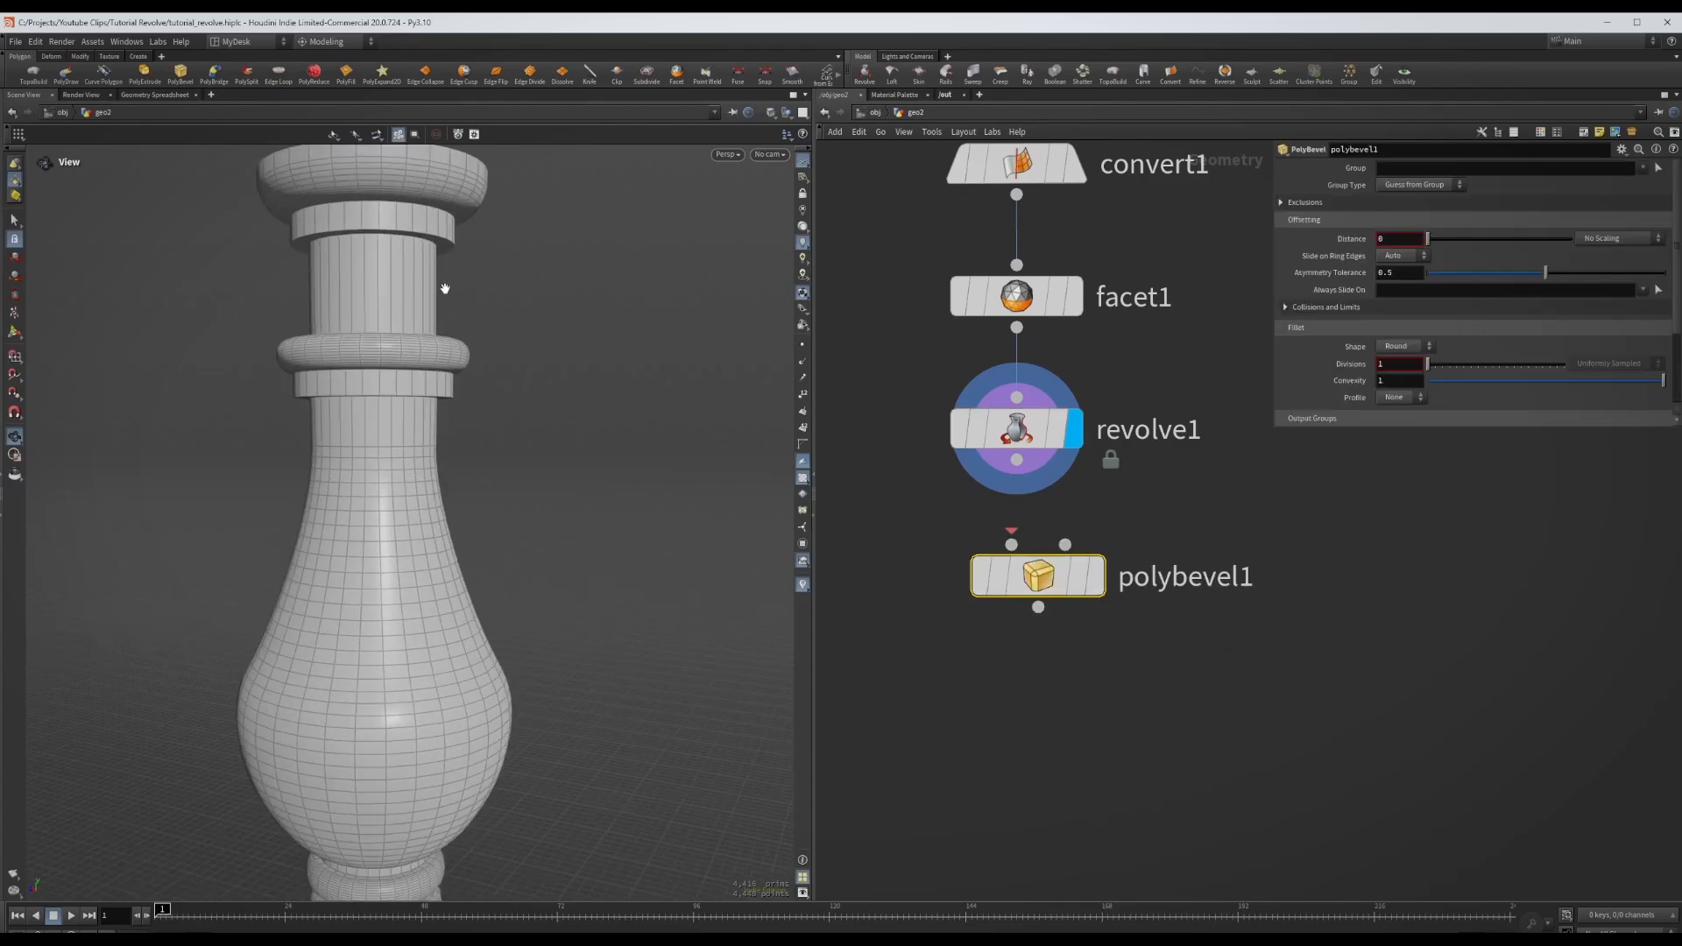
middle_click_drag(453, 258, 462, 336)
left_click_drag(461, 336, 439, 281)
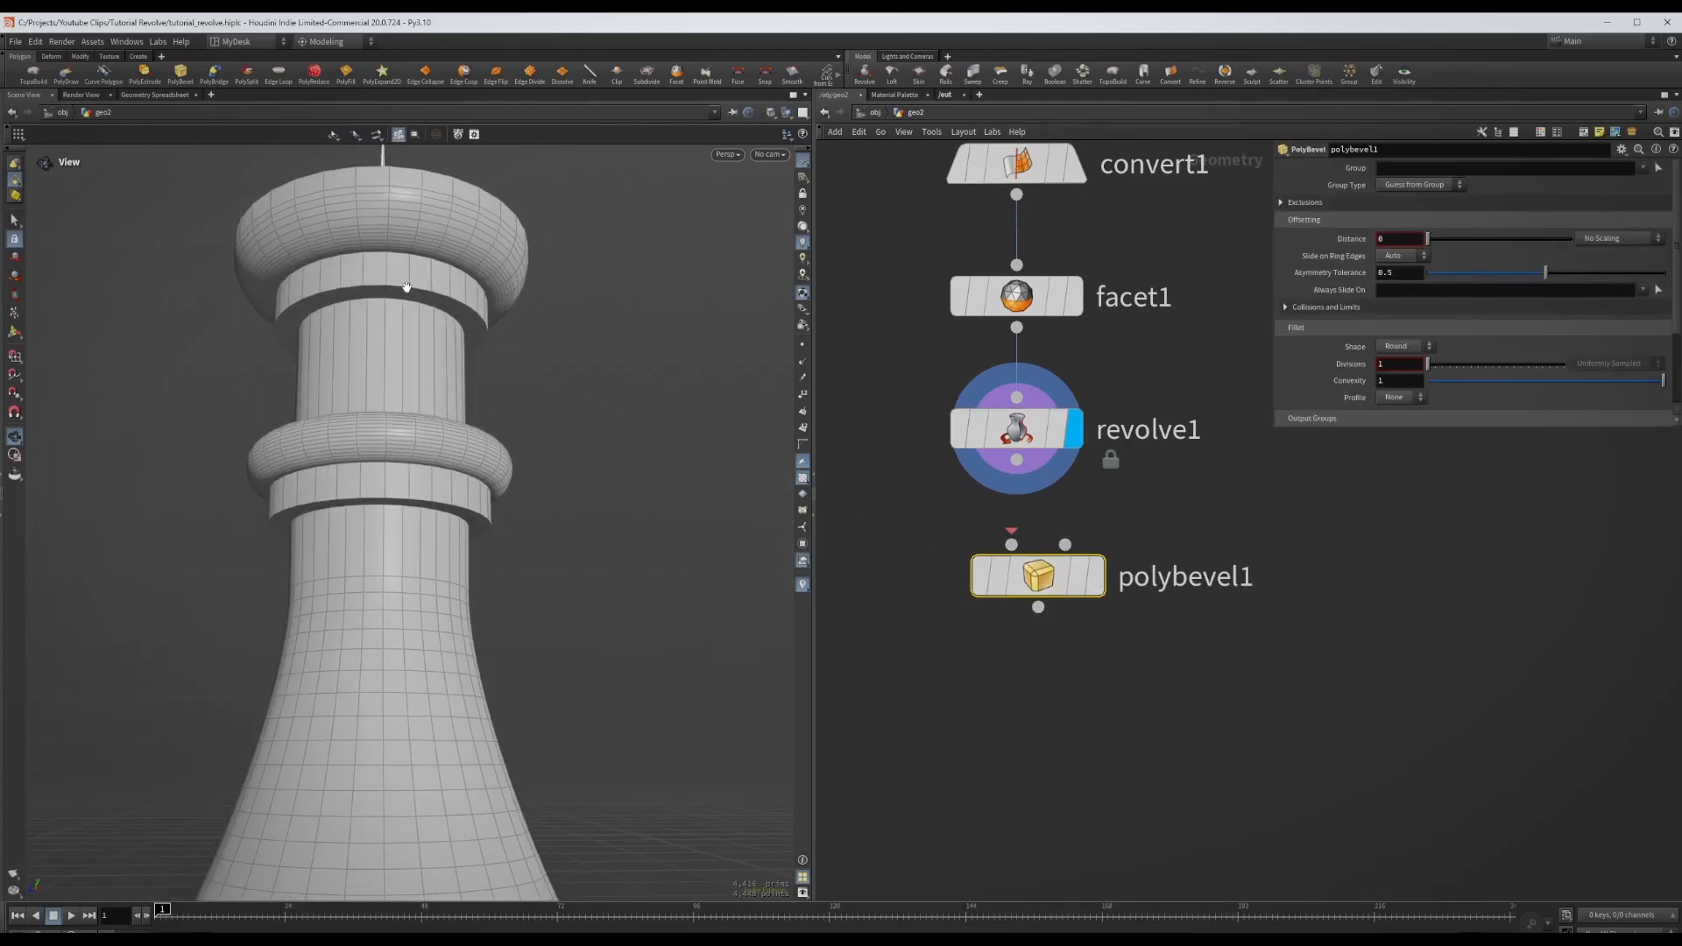
left_click_drag(1012, 545, 1016, 460)
left_click_drag(909, 405, 1064, 578)
key("l")
left_click(1077, 660)
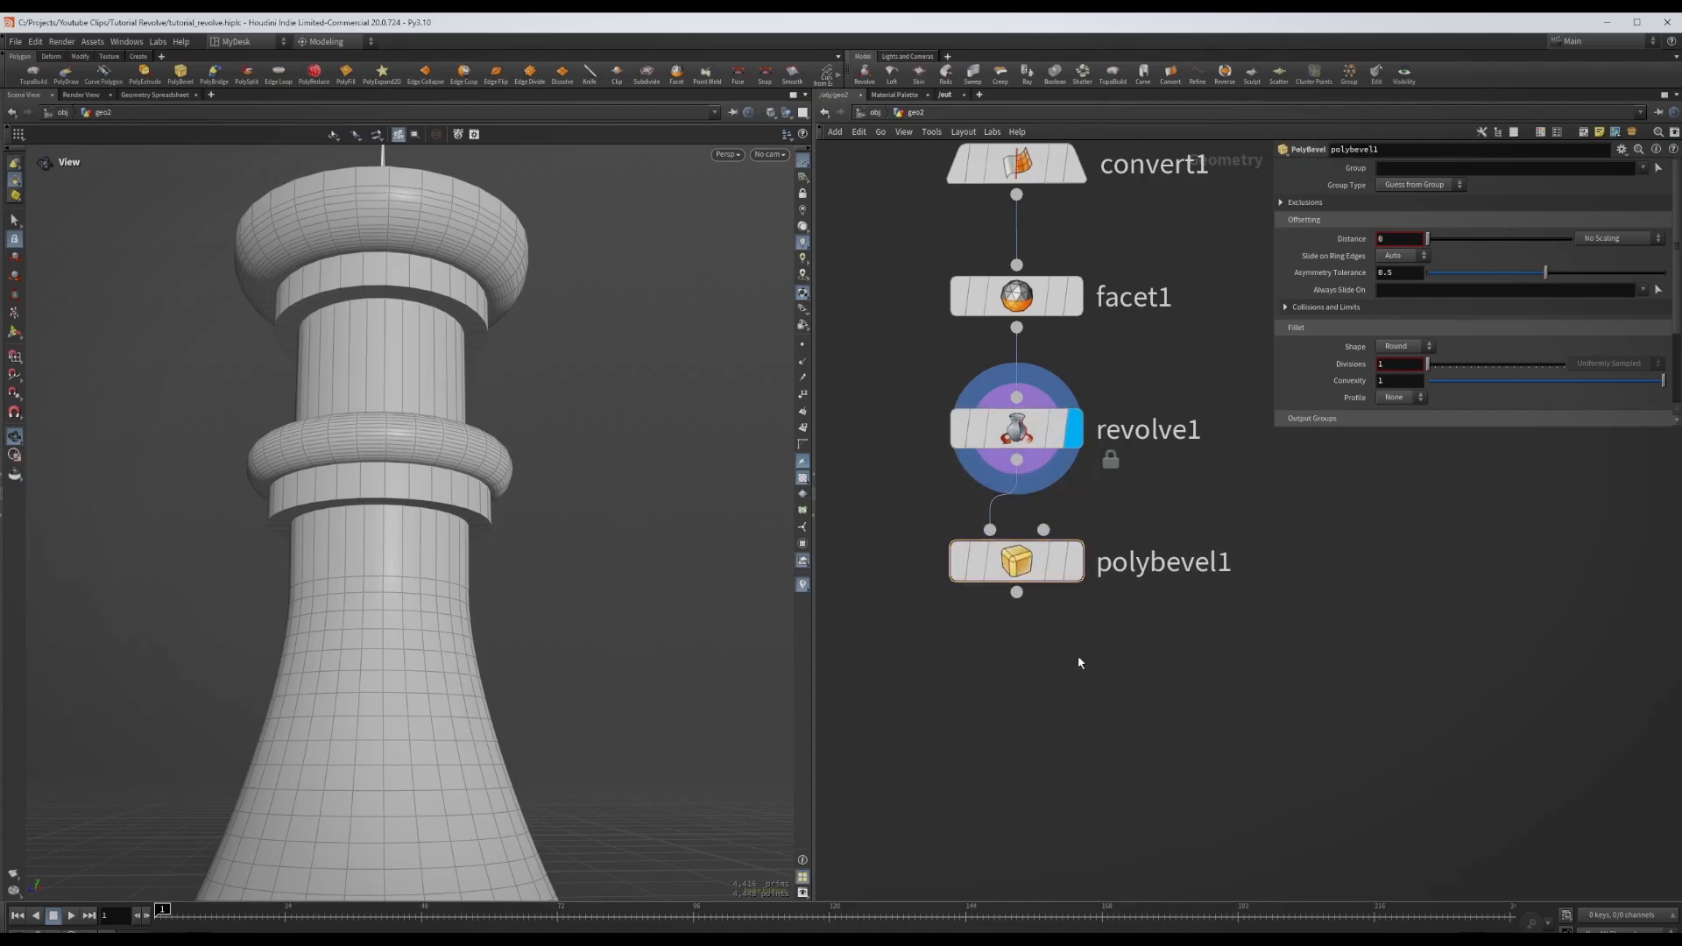
left_click(1072, 565)
left_click_drag(424, 439, 517, 398)
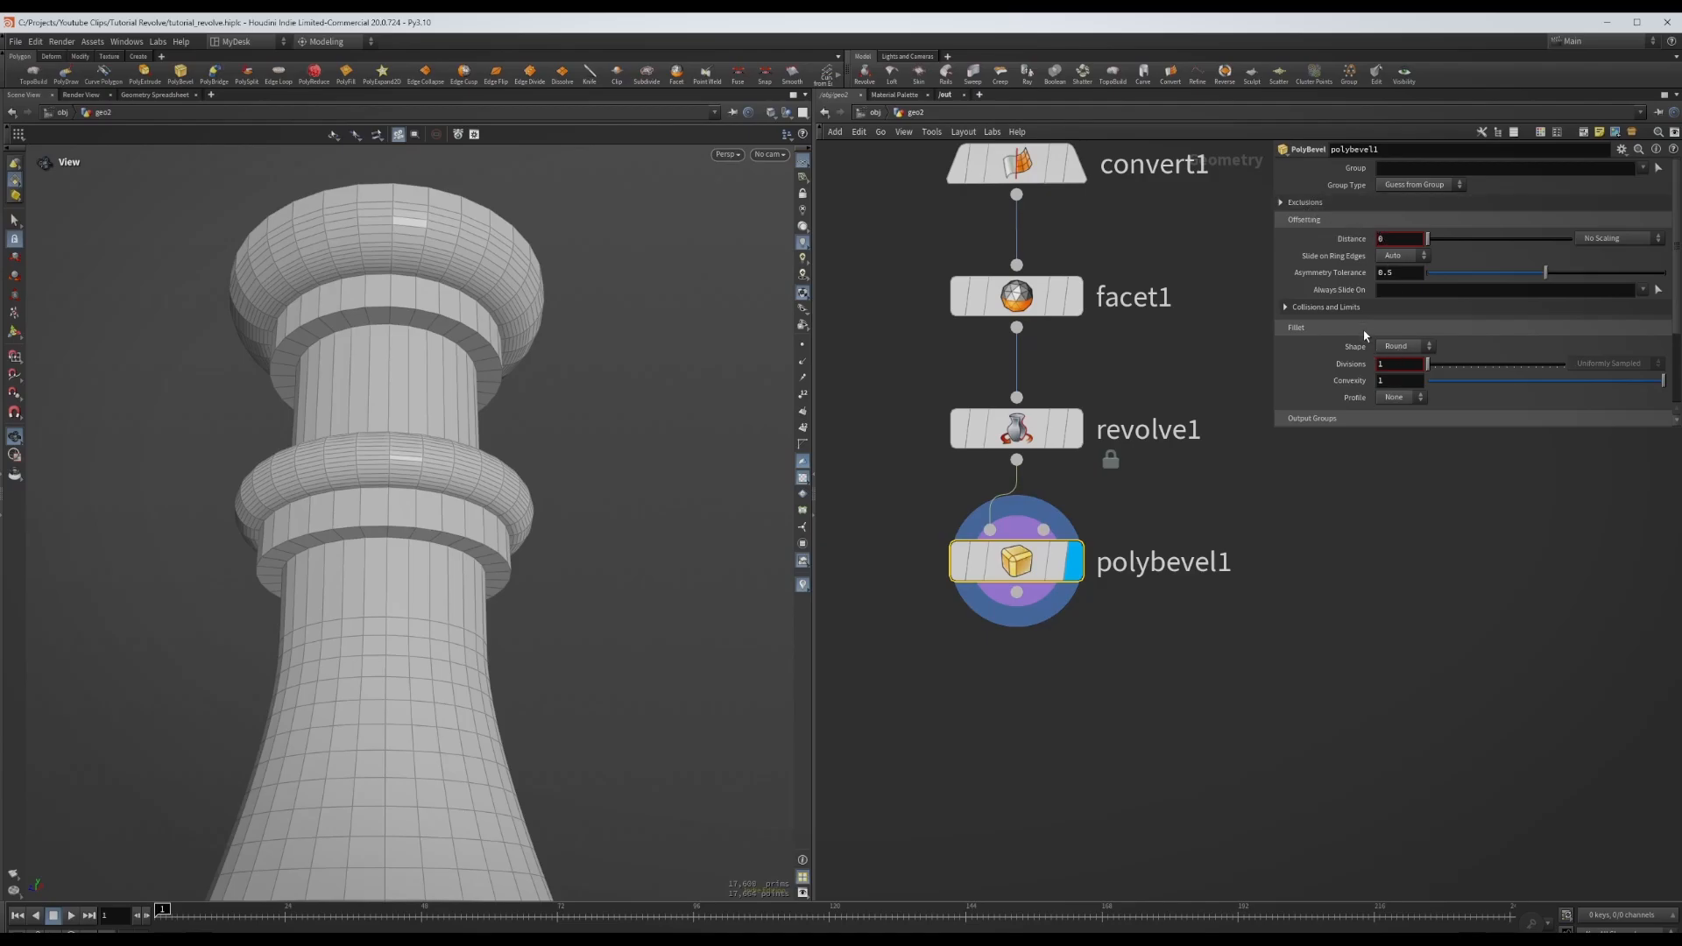
- Enable Ignore Flat Edges in the PolyBevel exclusions and set the Maximum Normal Angle to 60
left_click(1305, 203)
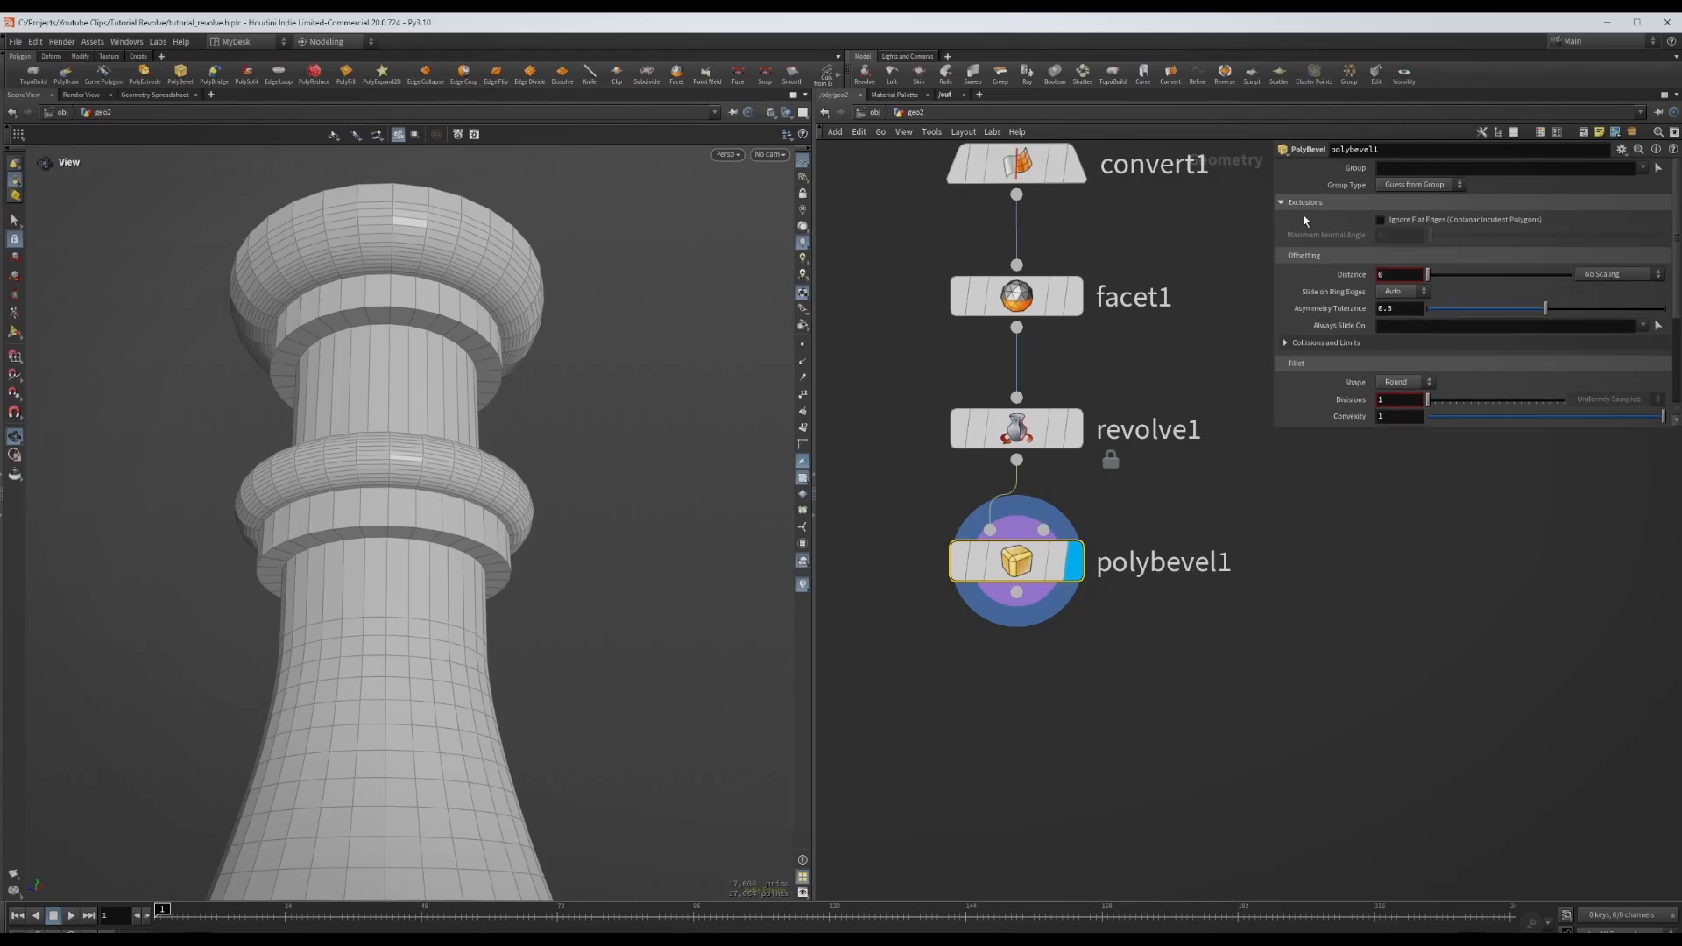
left_click(1382, 219)
left_click(1398, 235)
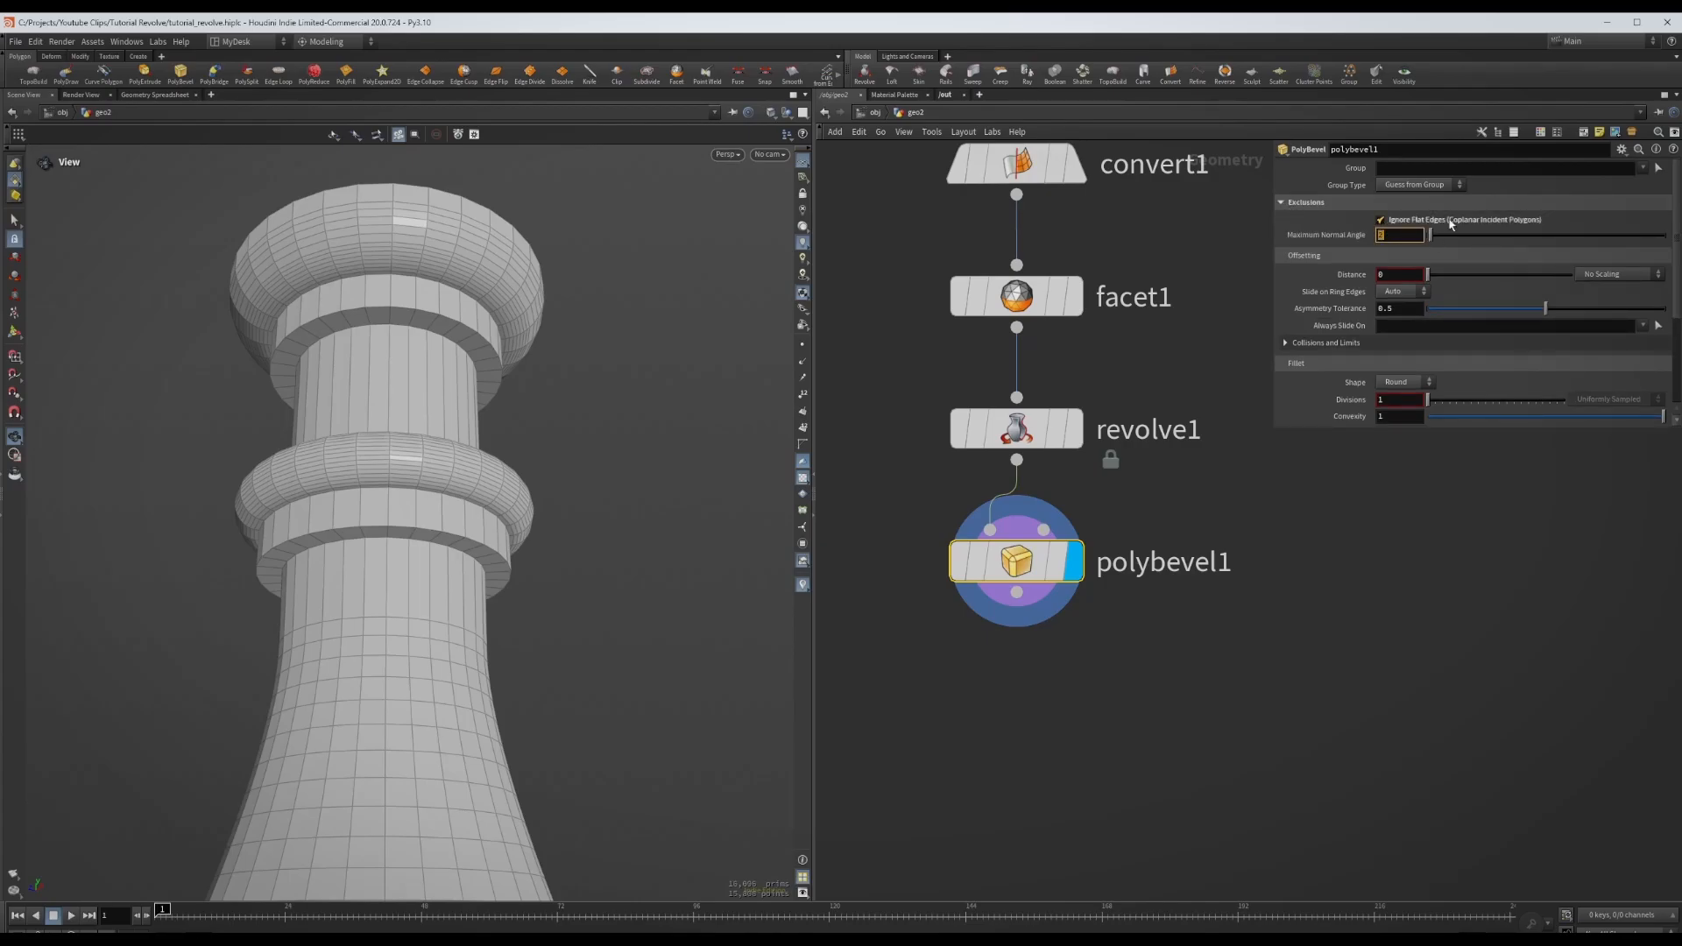
type("60")
key("Return")
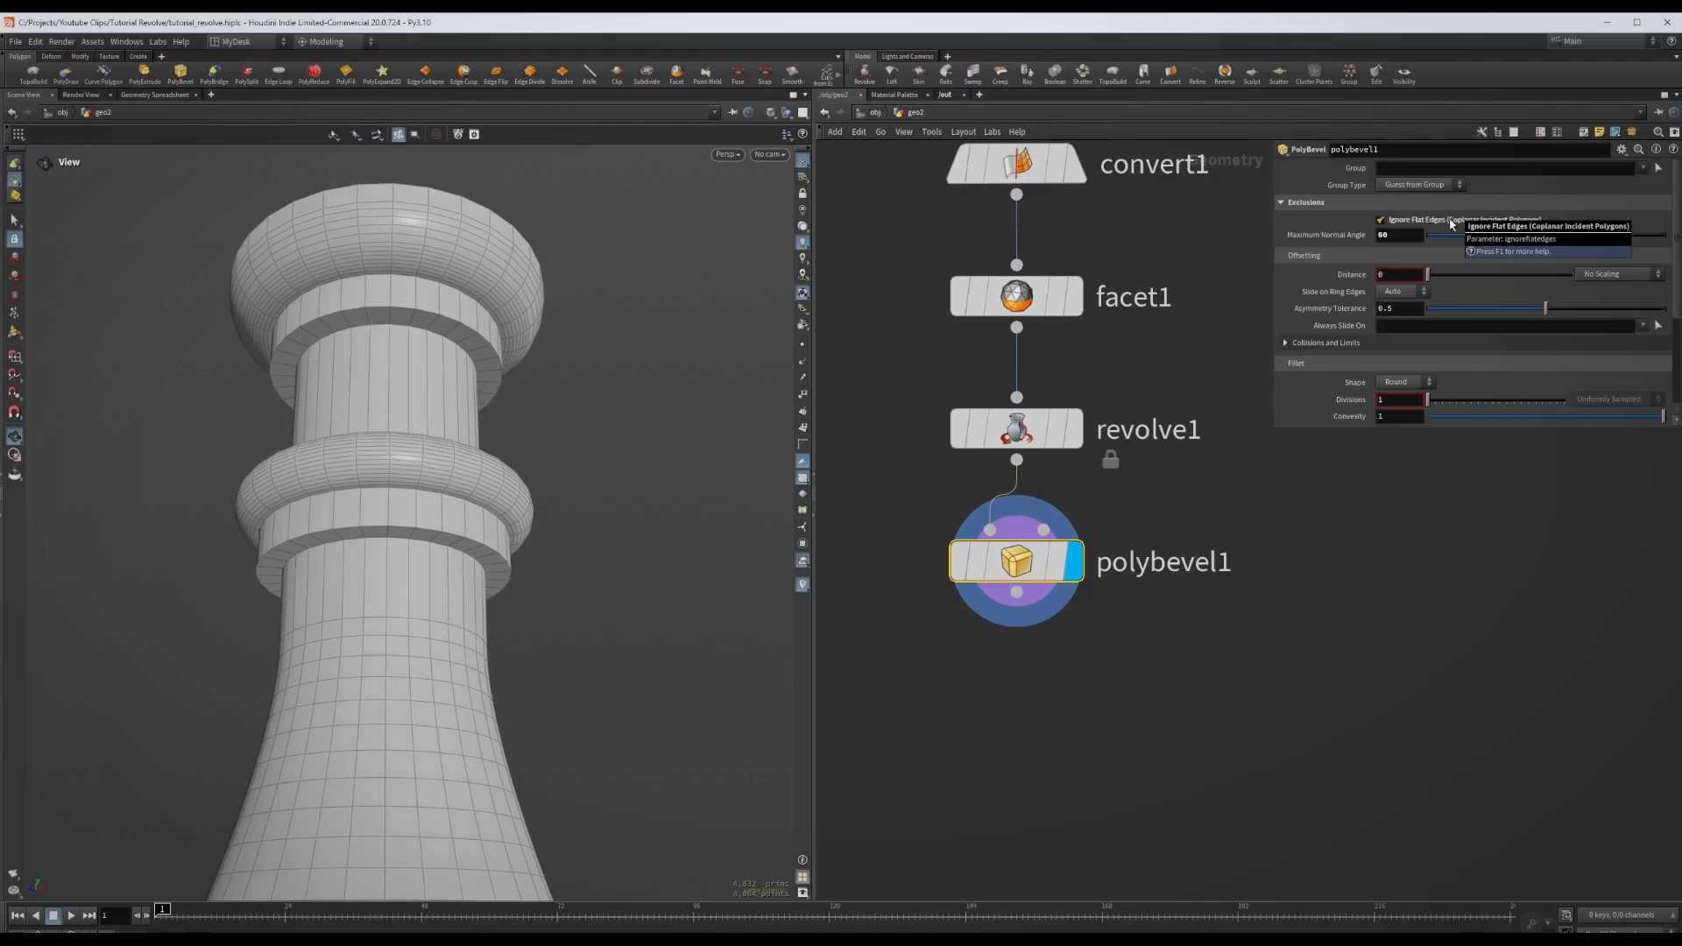
- Set the PolyBevel Distance to 0.02 to bevel the baluster's sharp ring edges
scroll(439, 319, "up", 6)
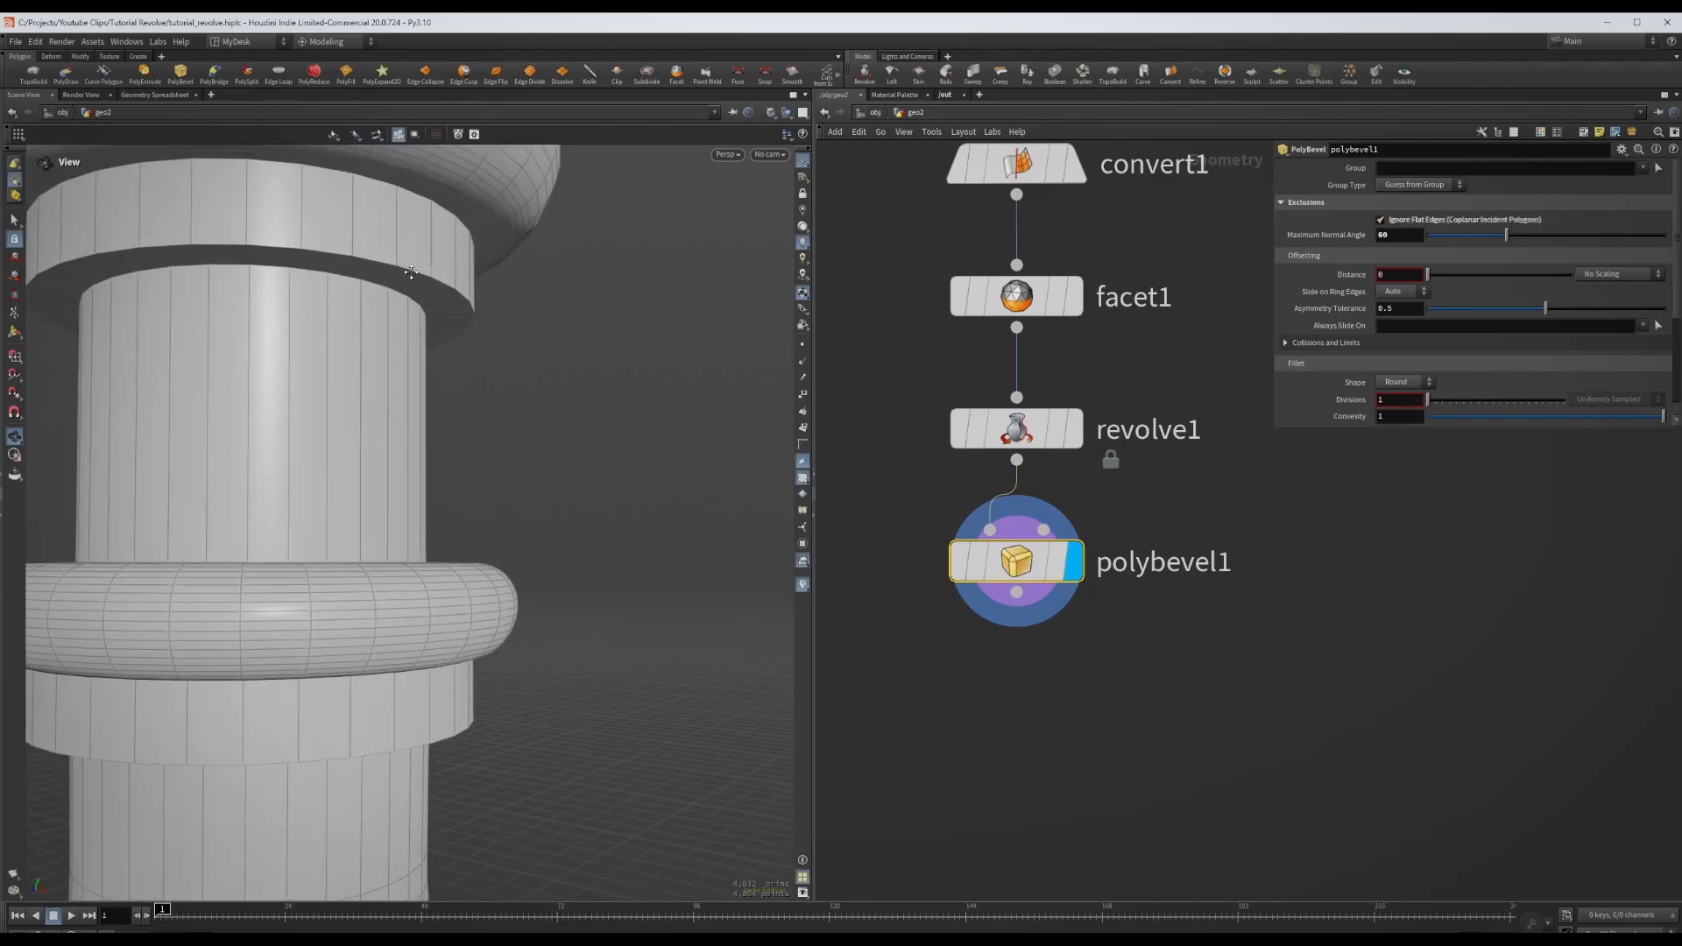
scroll(410, 272, "up", 2)
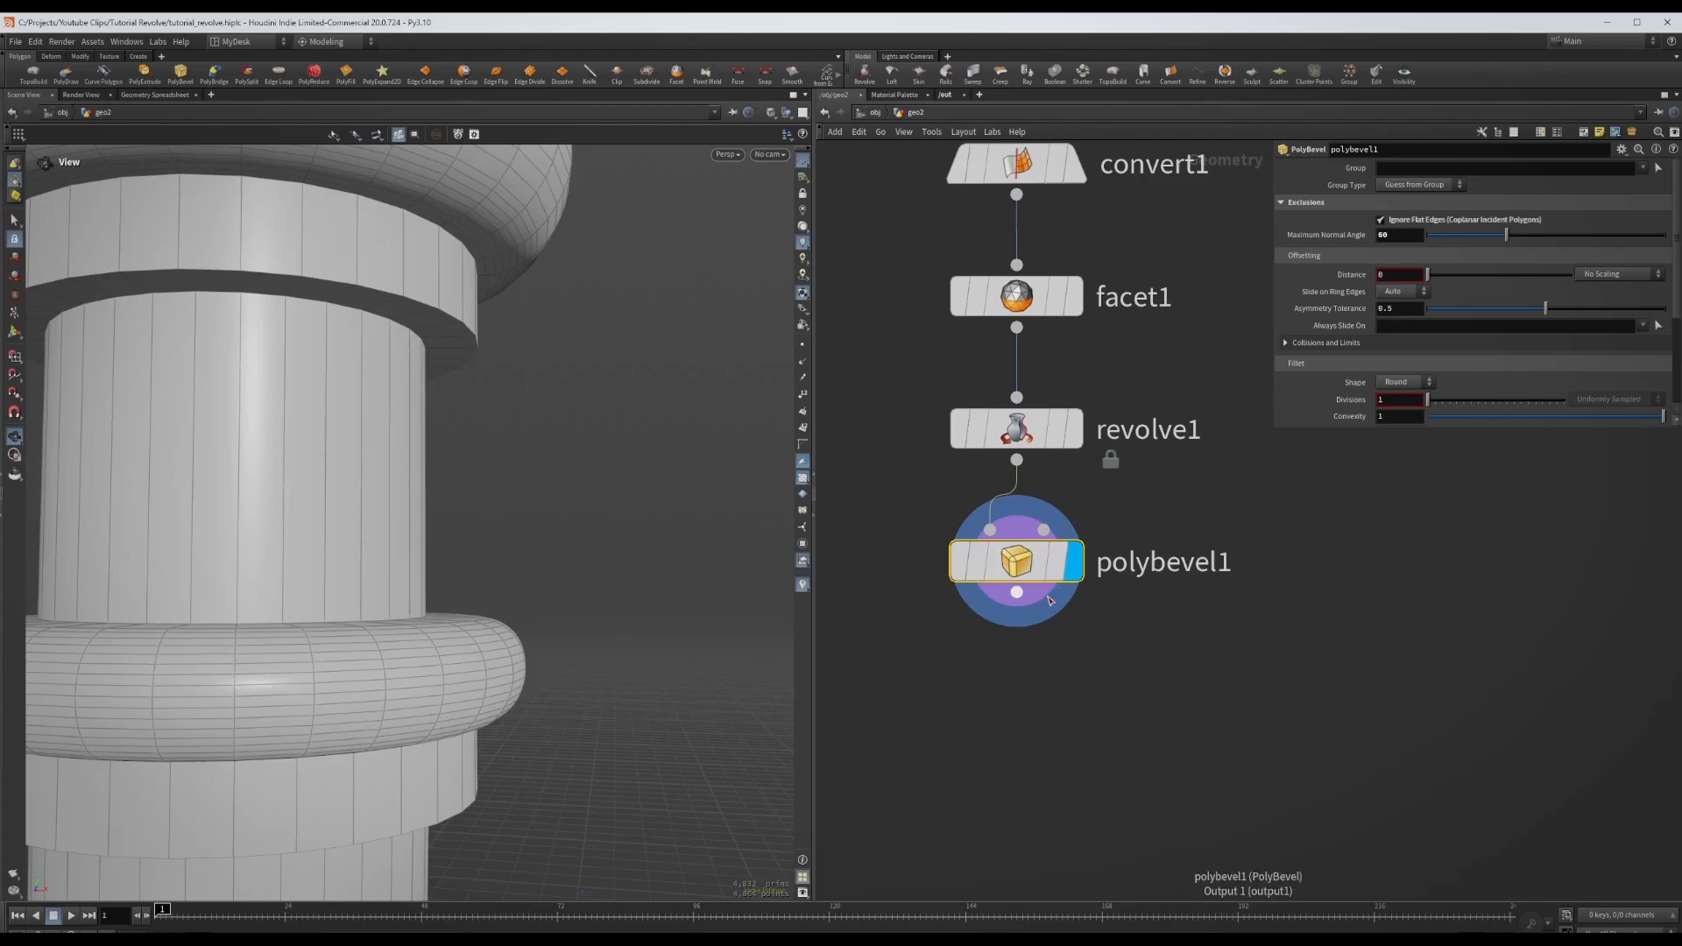
scroll(566, 503, "down", 2)
left_click_drag(538, 528, 545, 531)
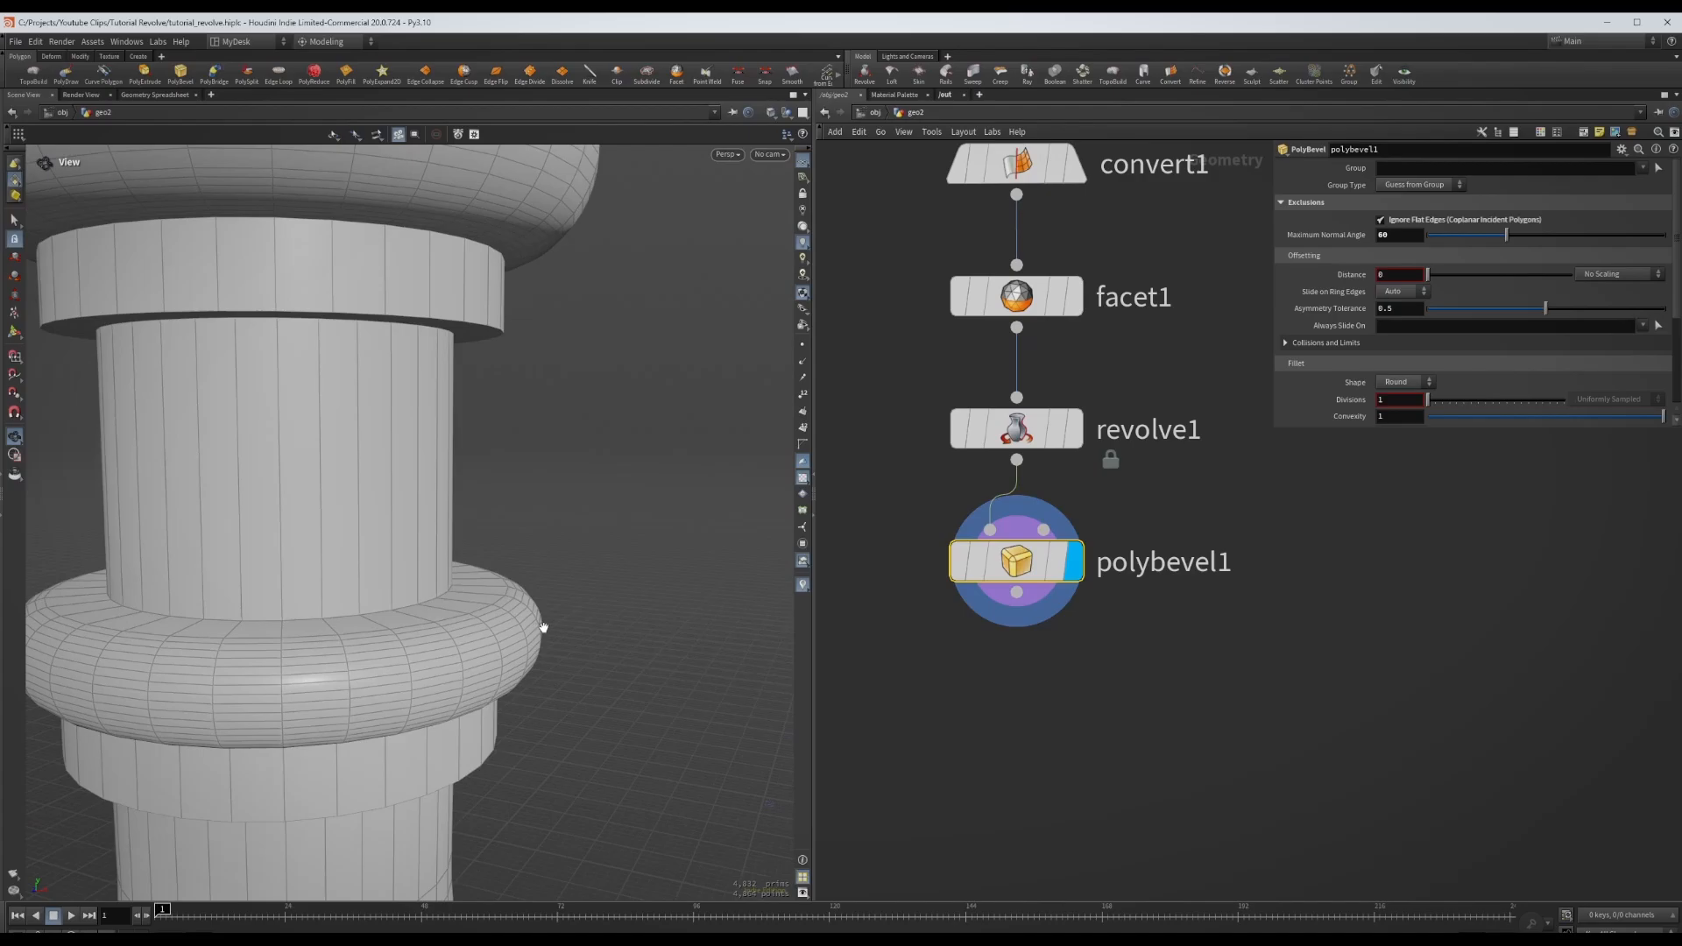
left_click_drag(233, 608, 480, 365)
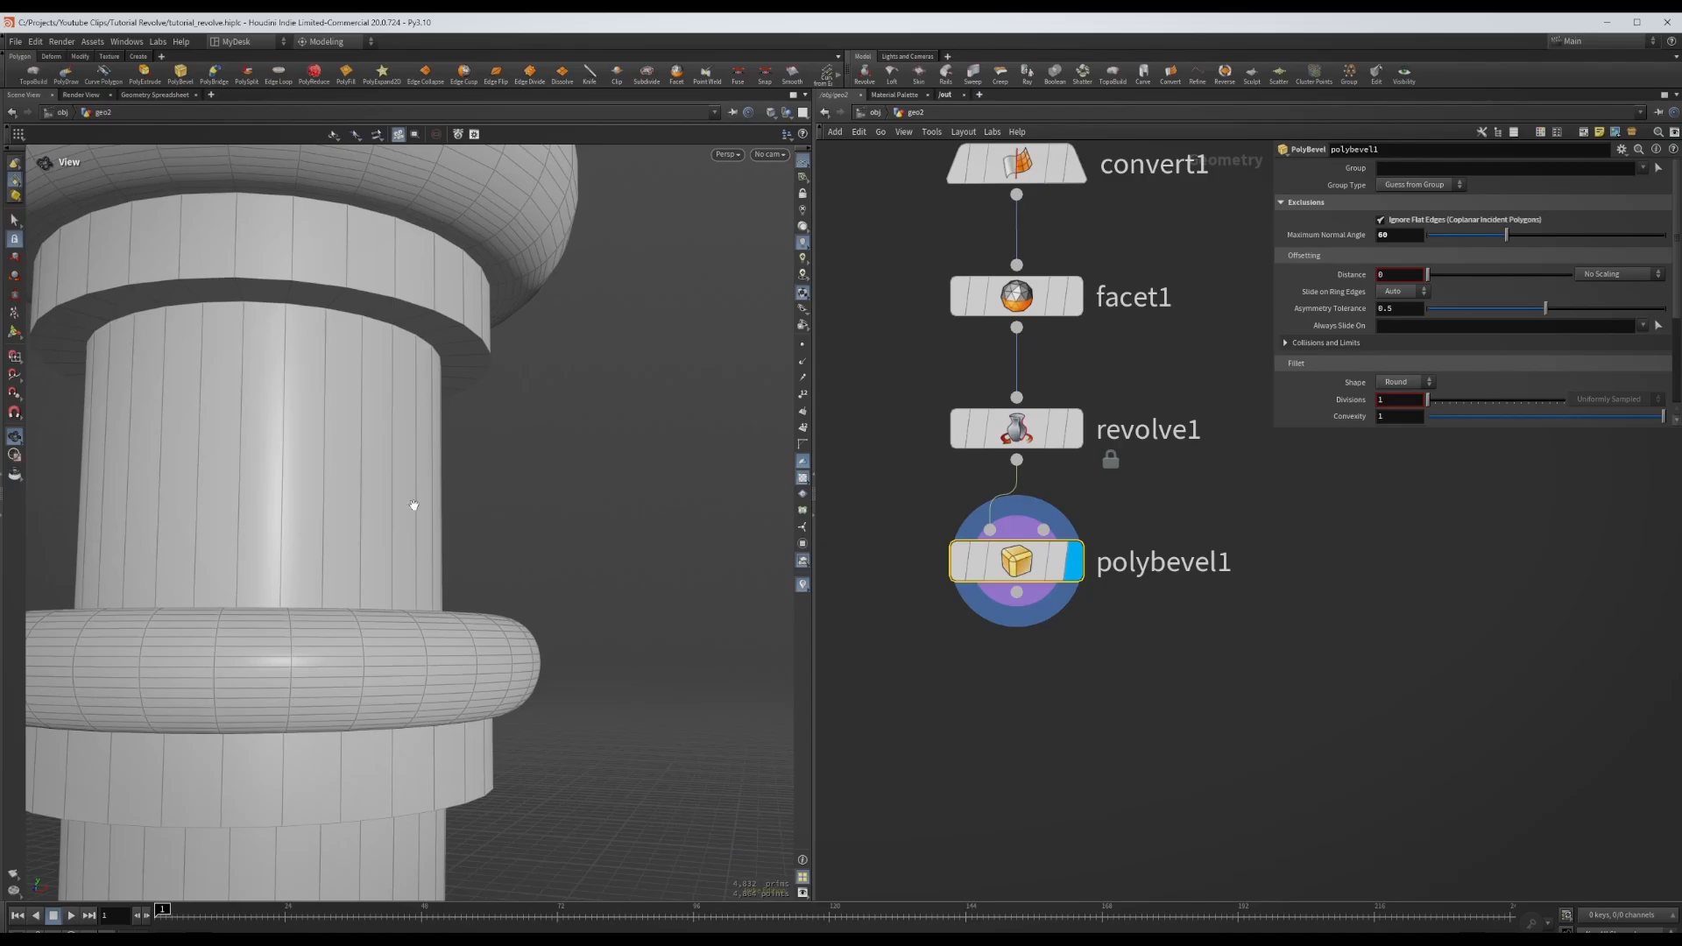
left_click_drag(417, 500, 480, 526)
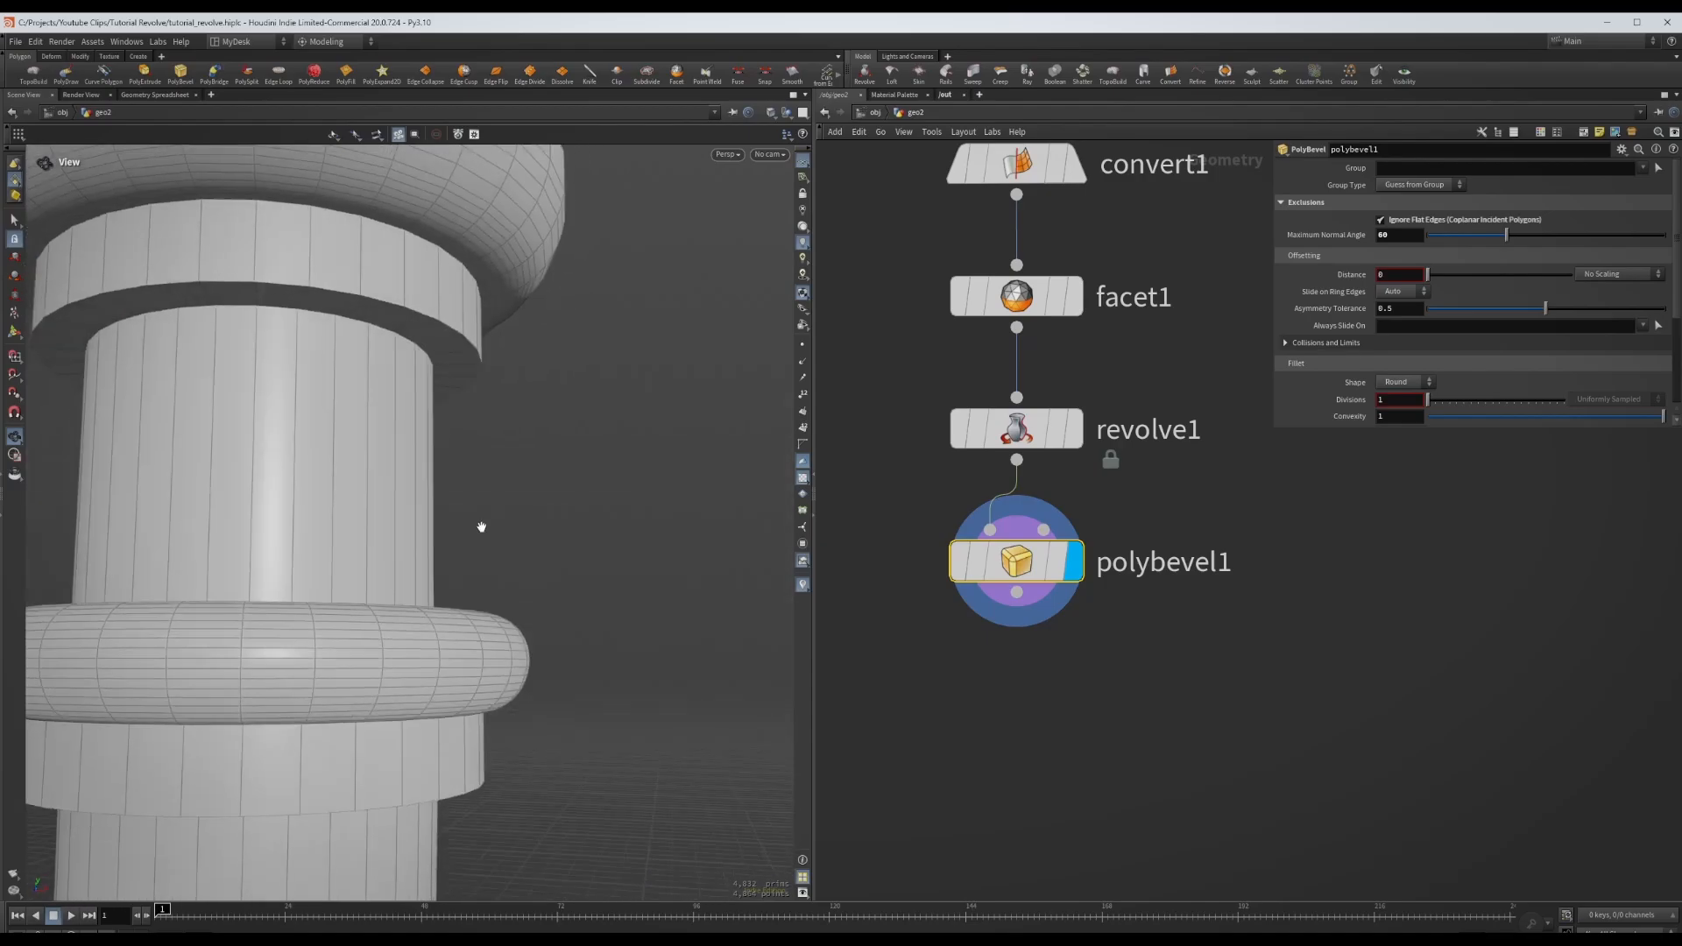
middle_click_drag(1349, 274, 1447, 323)
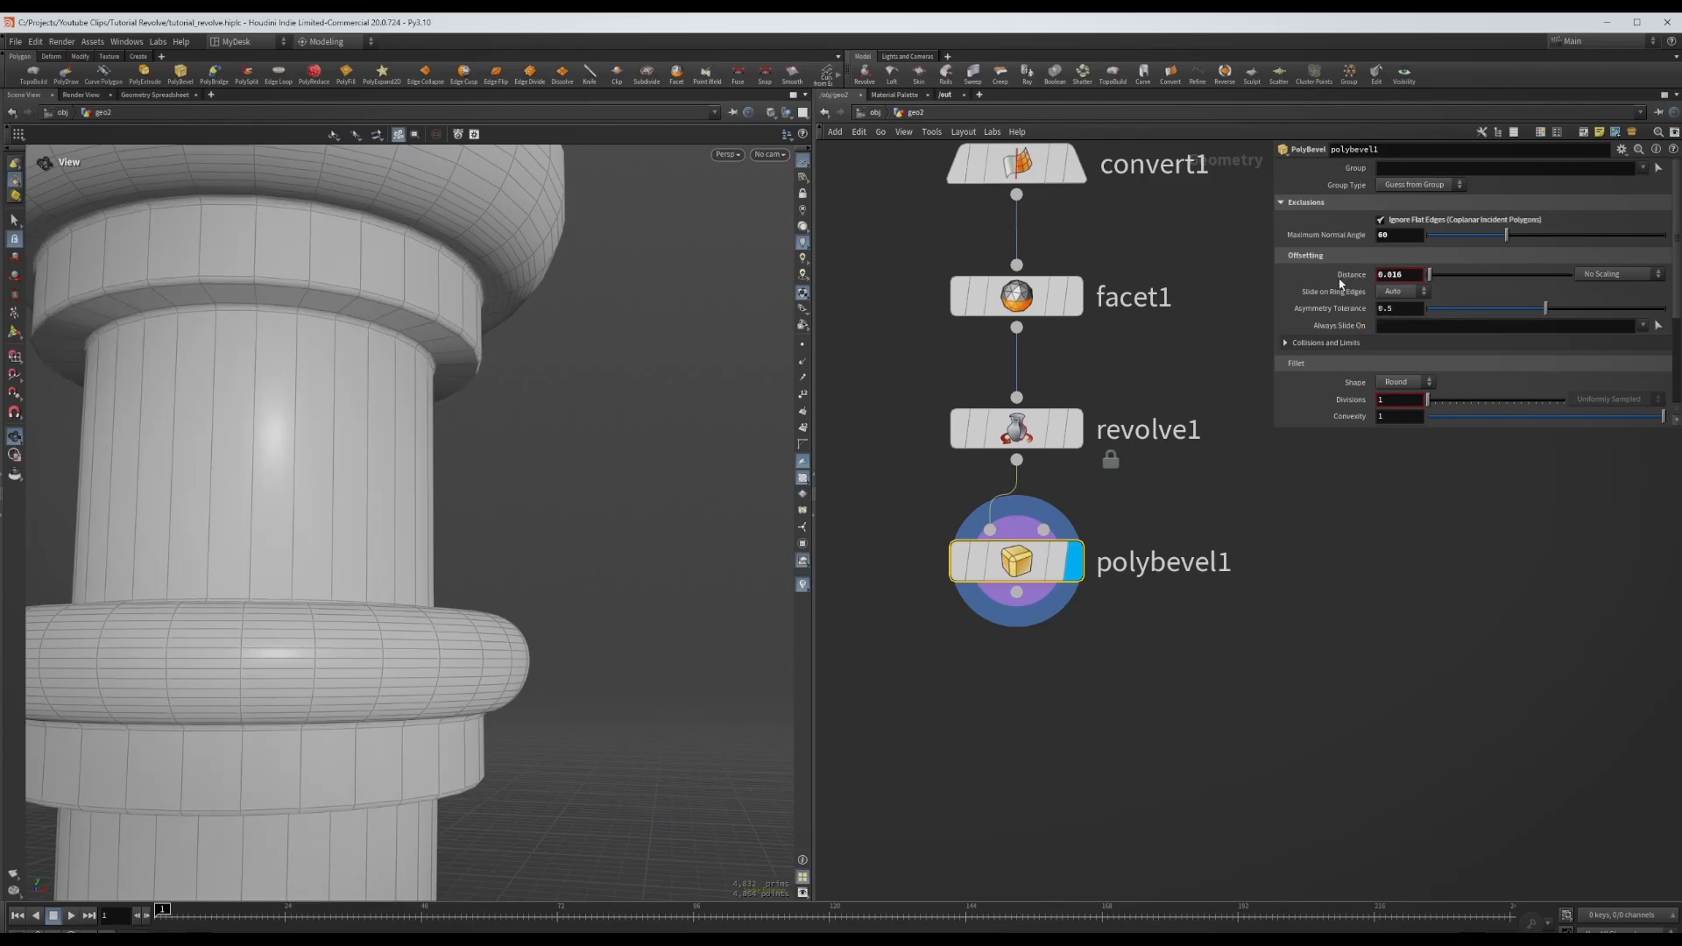
left_click_drag(1418, 274, 1396, 277)
type("2")
key("Return")
- Set the PolyBevel fillet Divisions to 4
double_click(1381, 400)
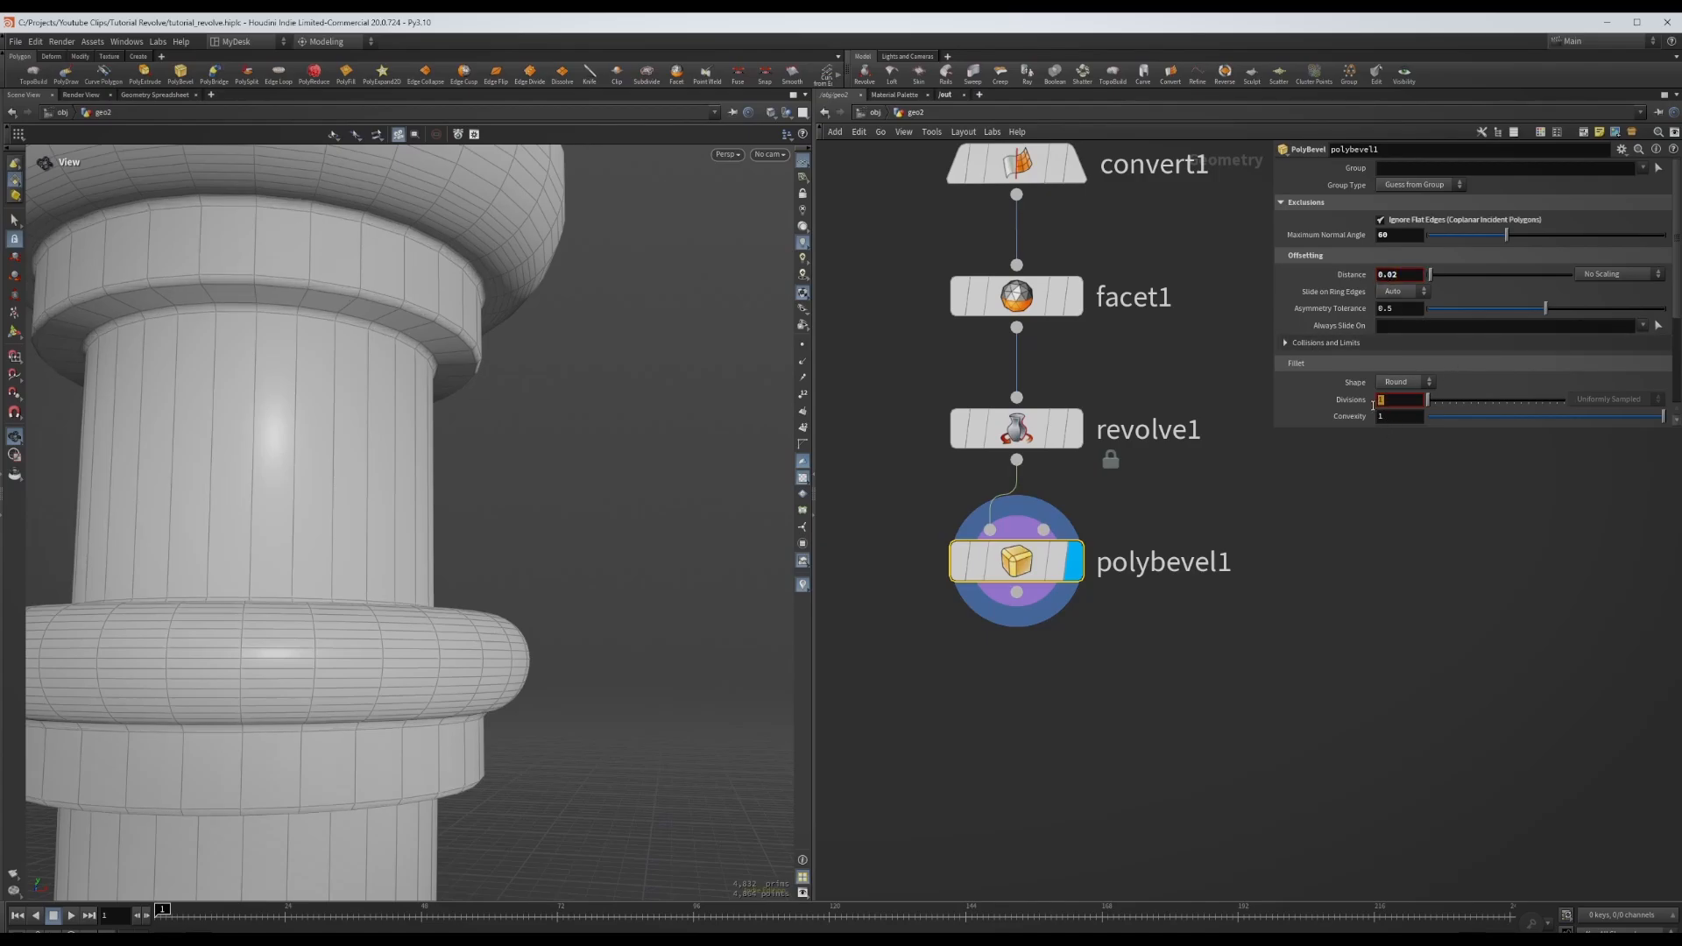
type("4")
key("Return")
mouse_move(295, 333)
left_mouse_down()
mouse_move(312, 330)
mouse_move(291, 307)
left_mouse_up()
left_click_drag(442, 353, 484, 462)
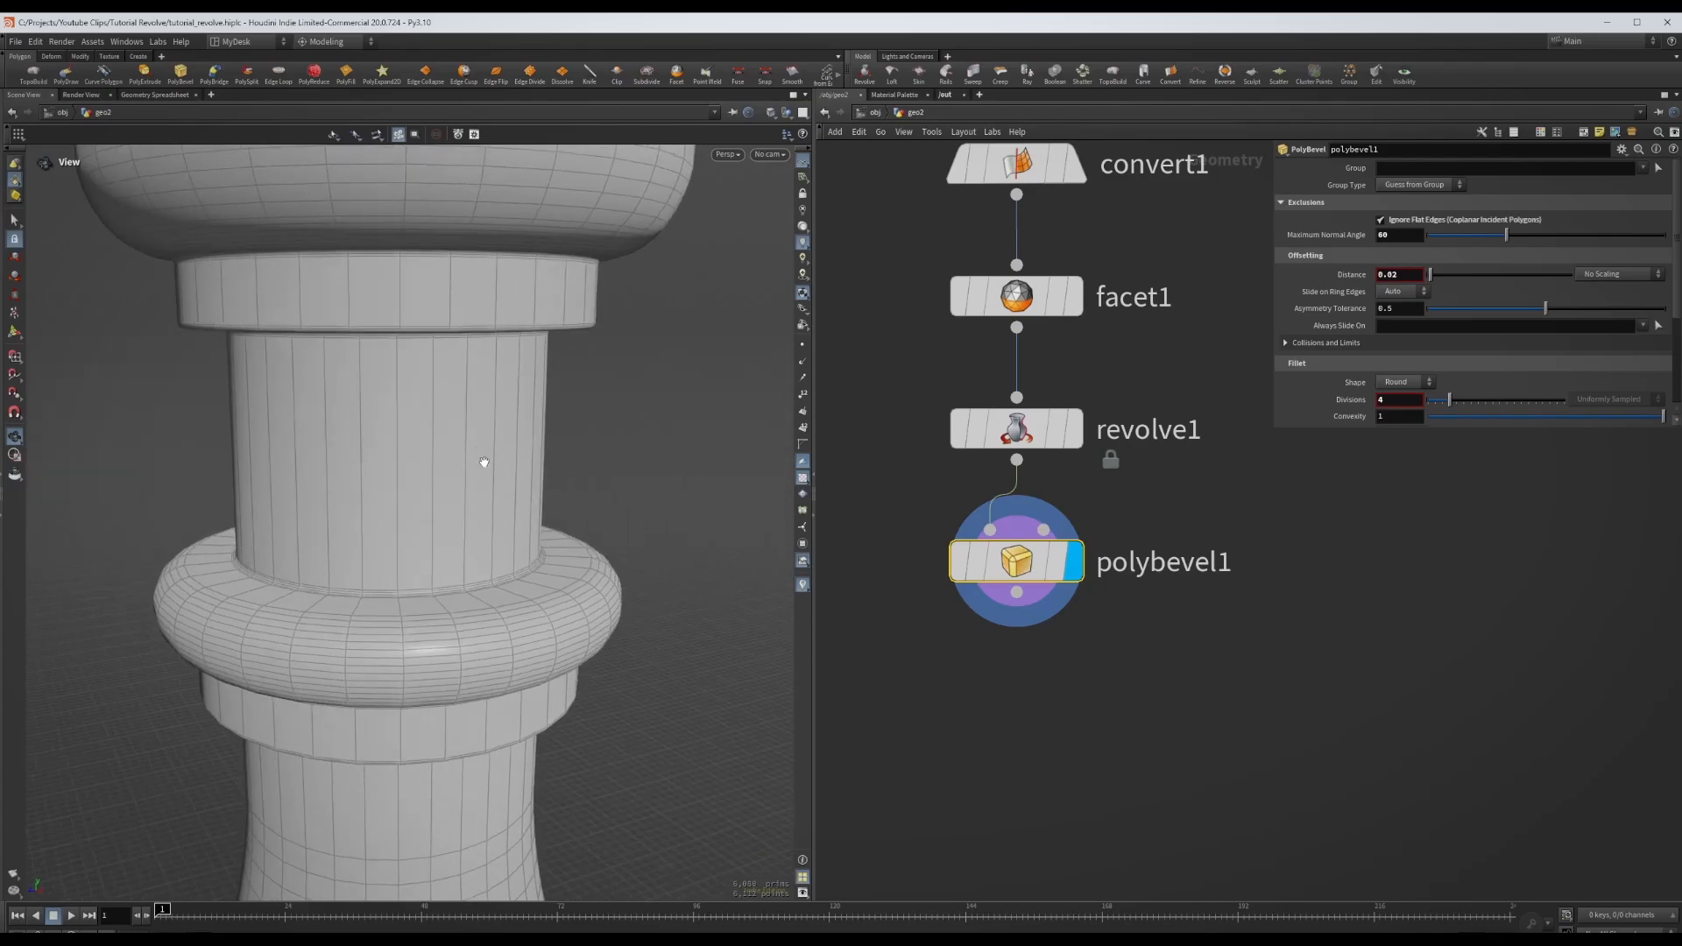
- Turn off the wireframe overlay in the viewport and view the whole baluster smoothly shaded
middle_click_drag(1194, 707, 1202, 610)
right_click_drag(583, 486, 175, 425)
left_click_drag(176, 424, 457, 391)
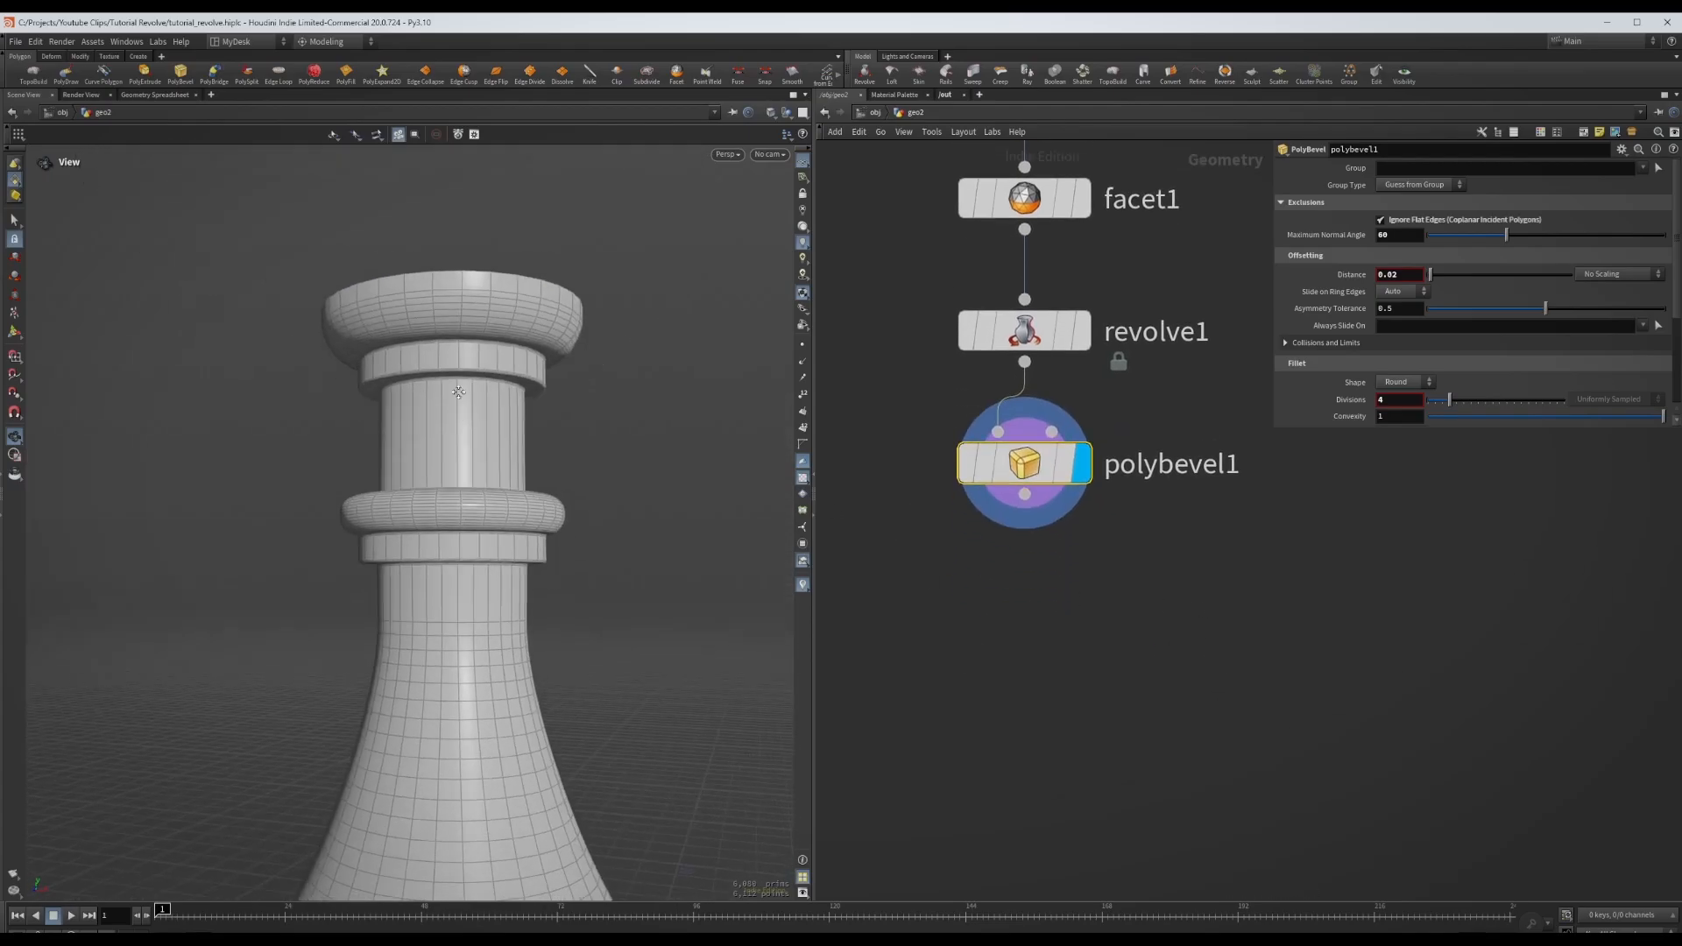
middle_click_drag(457, 390, 454, 311)
right_click_drag(454, 312, 452, 411)
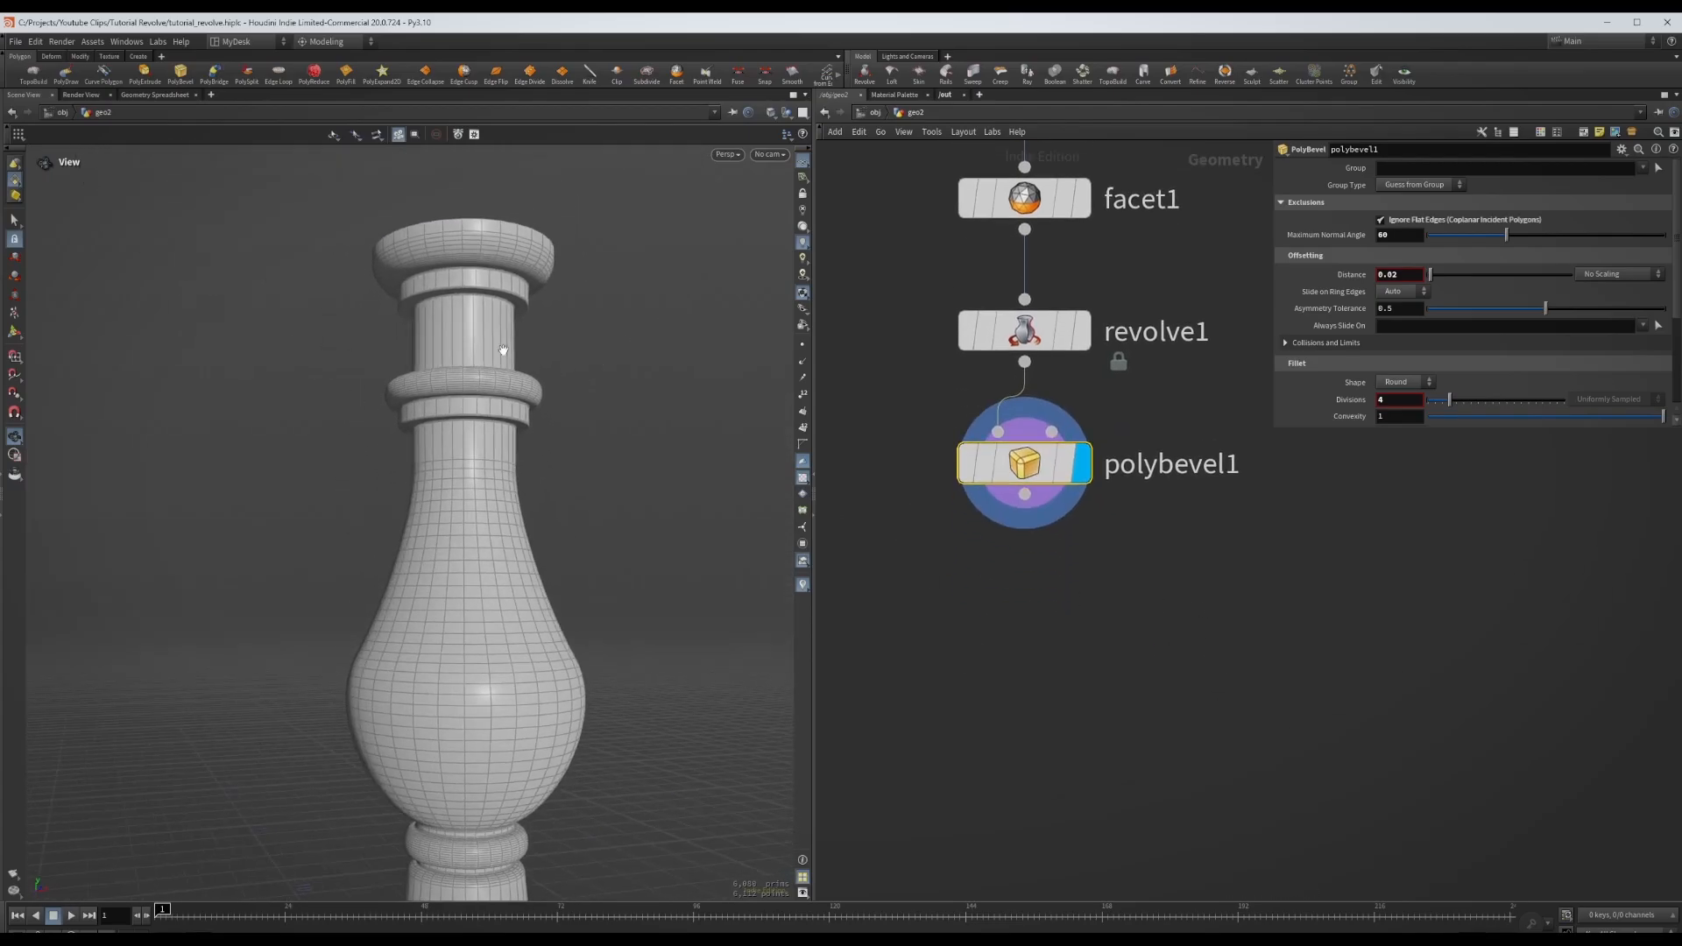
key("shift+w")
left_click_drag(500, 349, 544, 455)
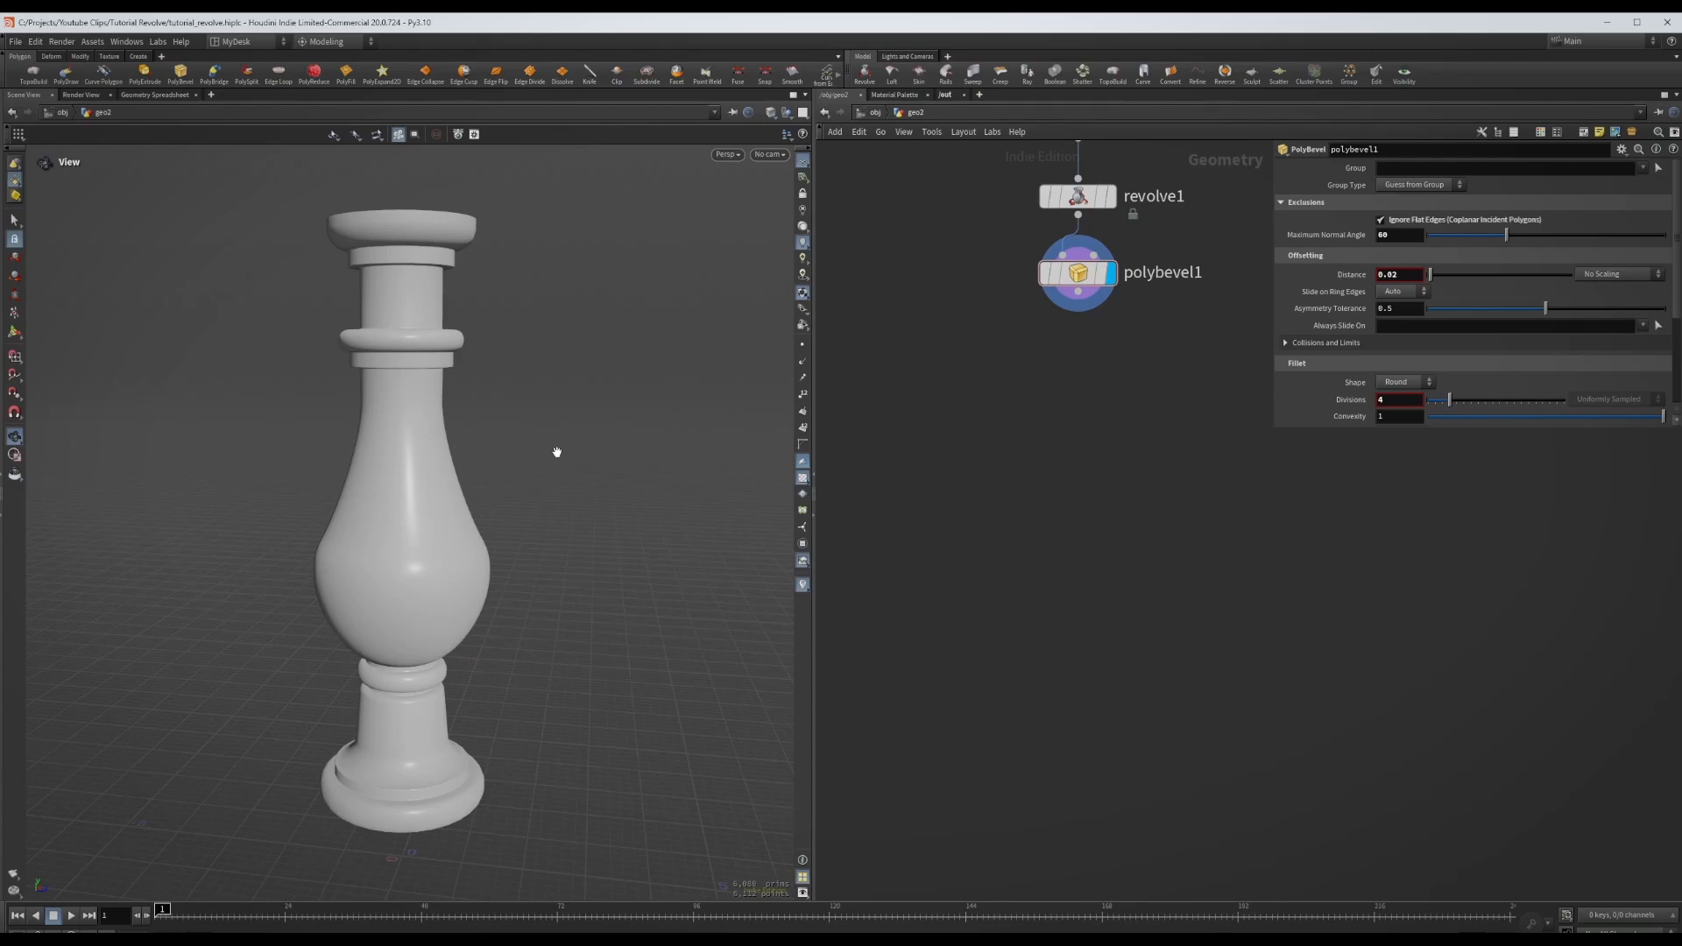
- Switch to the front view with the full reference in frame and add a displayed Box node below polybevel1
key("space+3")
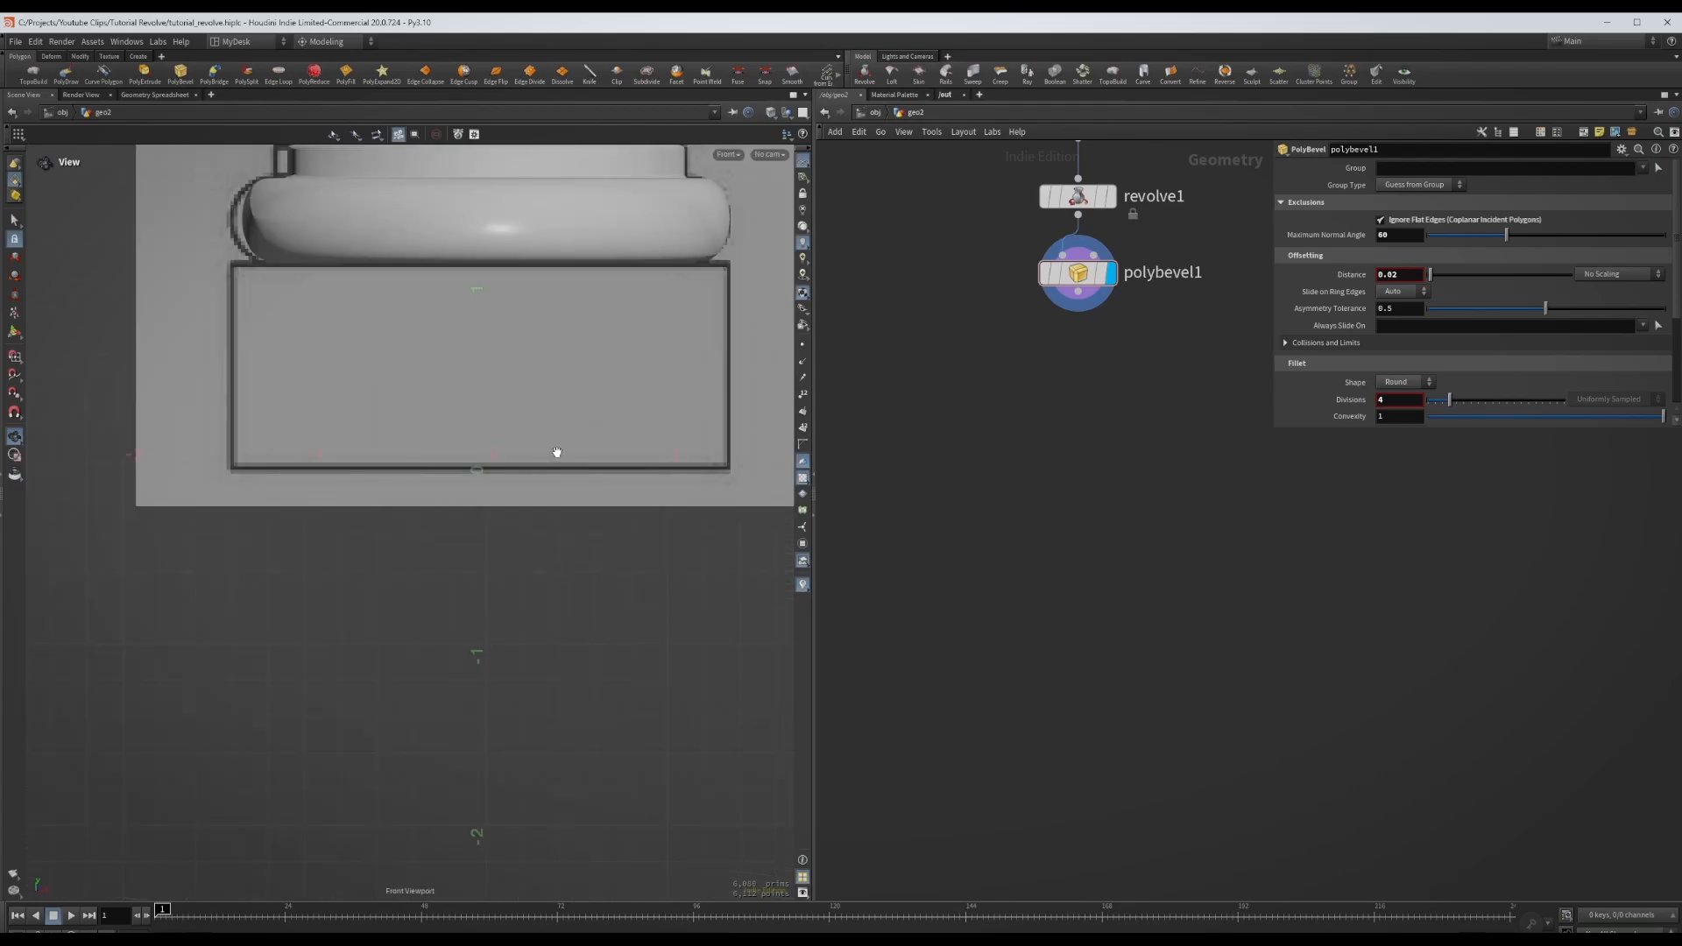
scroll(556, 452, "down", 10)
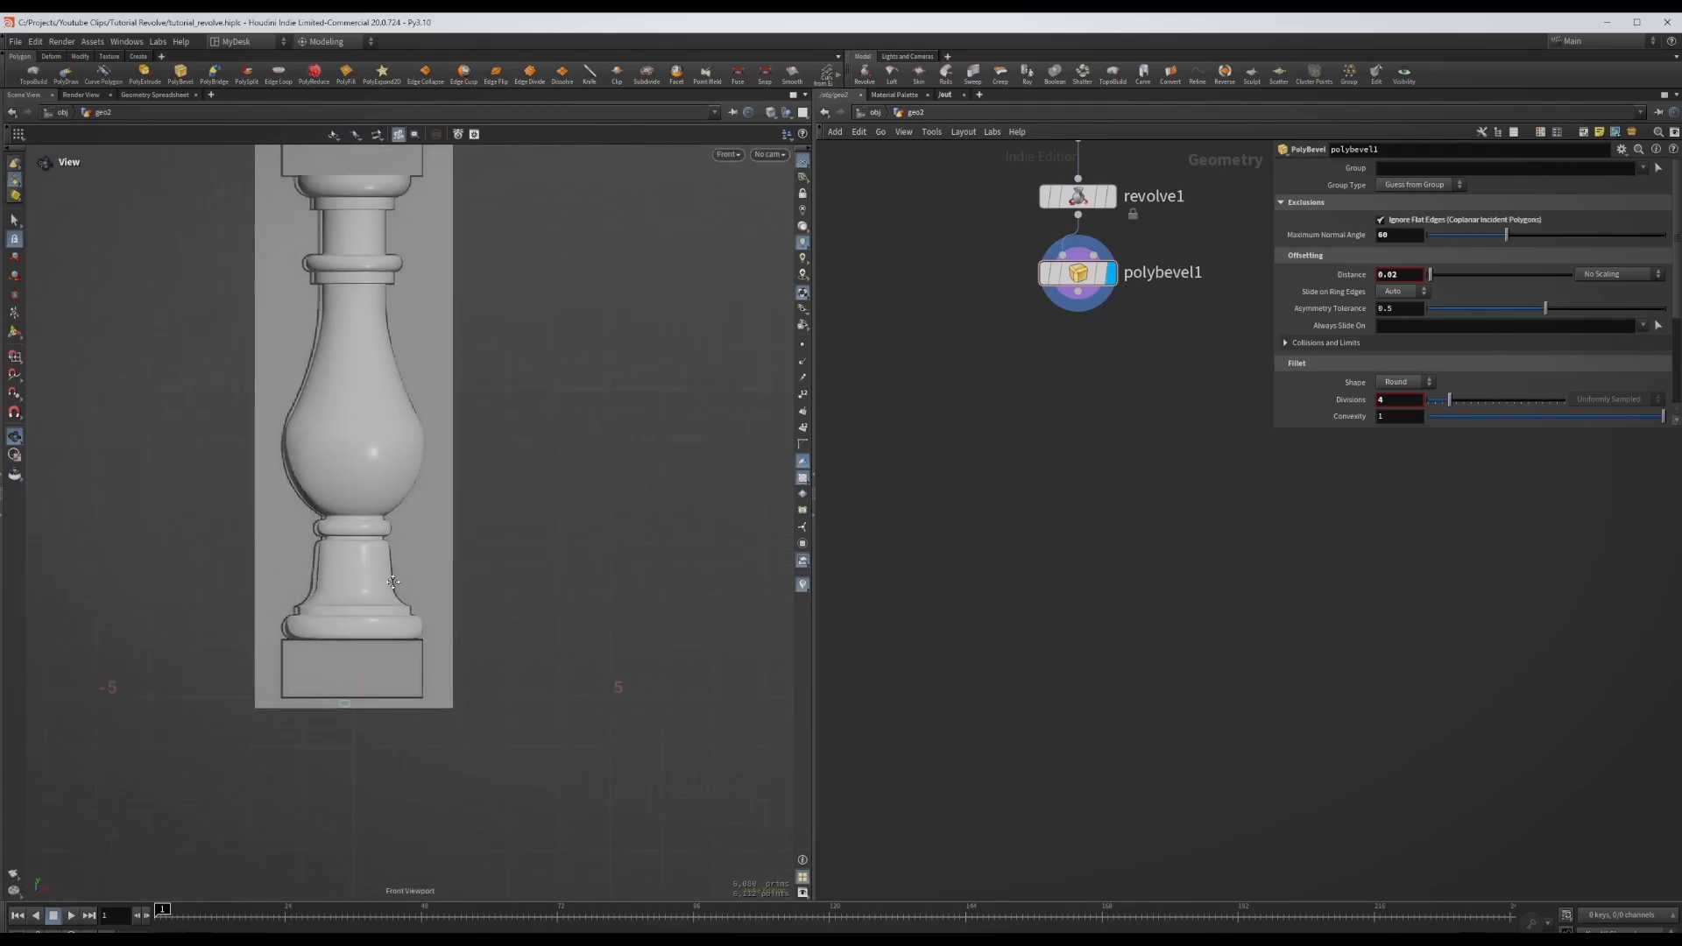
middle_click_drag(364, 476, 399, 611)
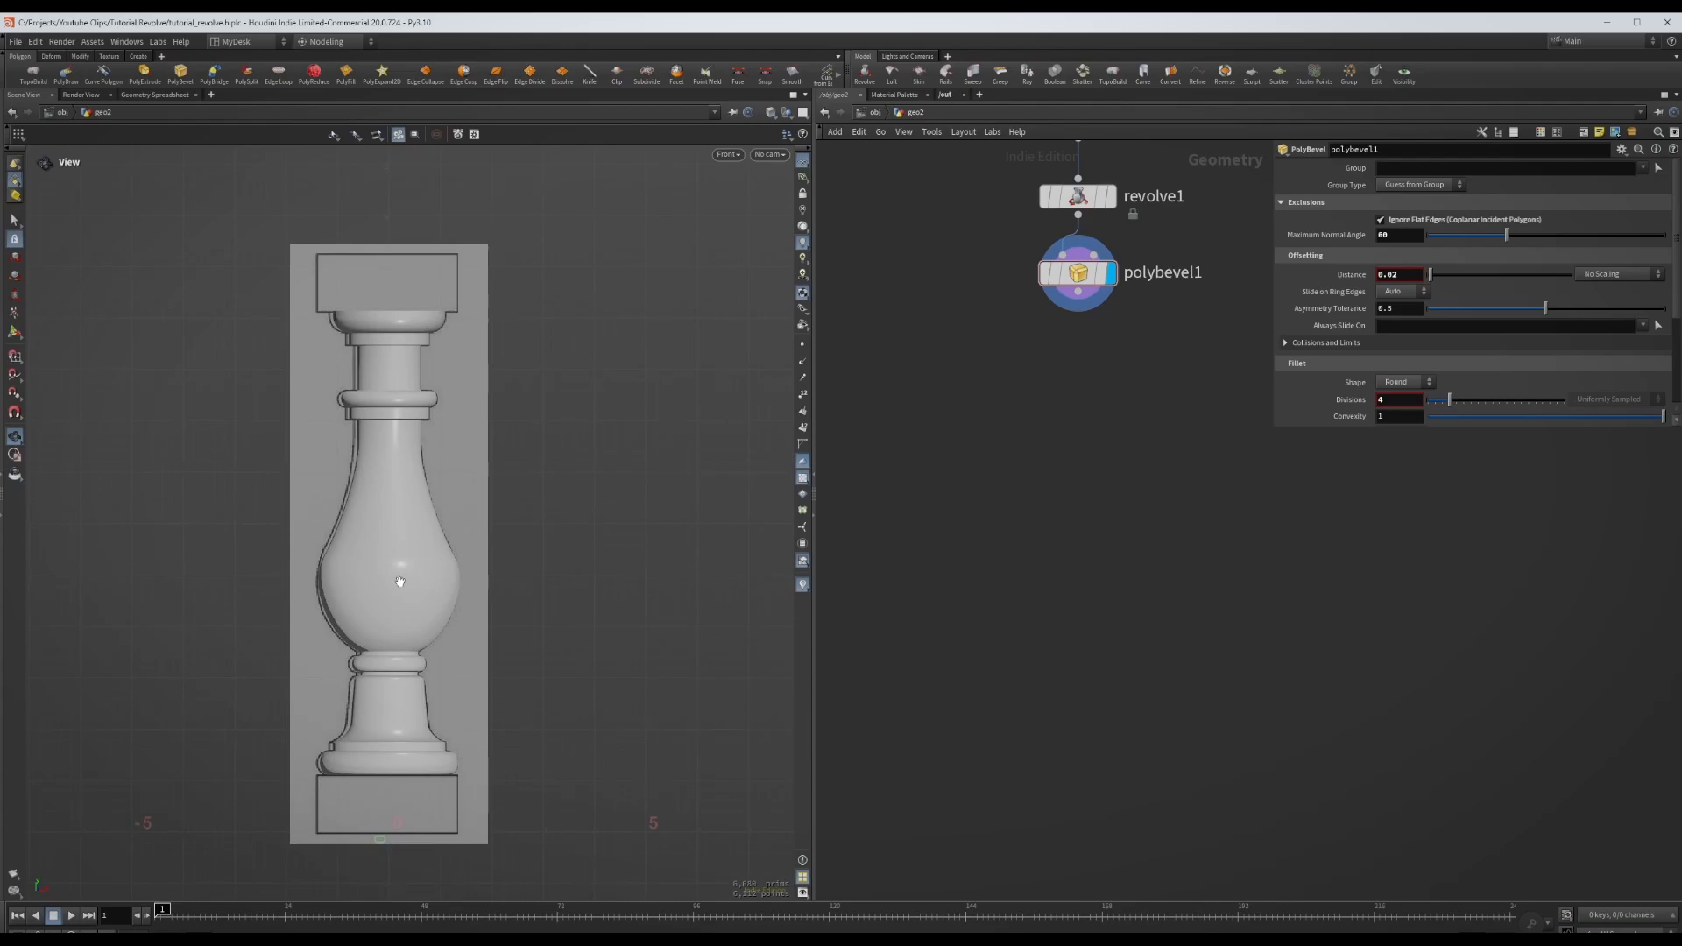
key("Tab")
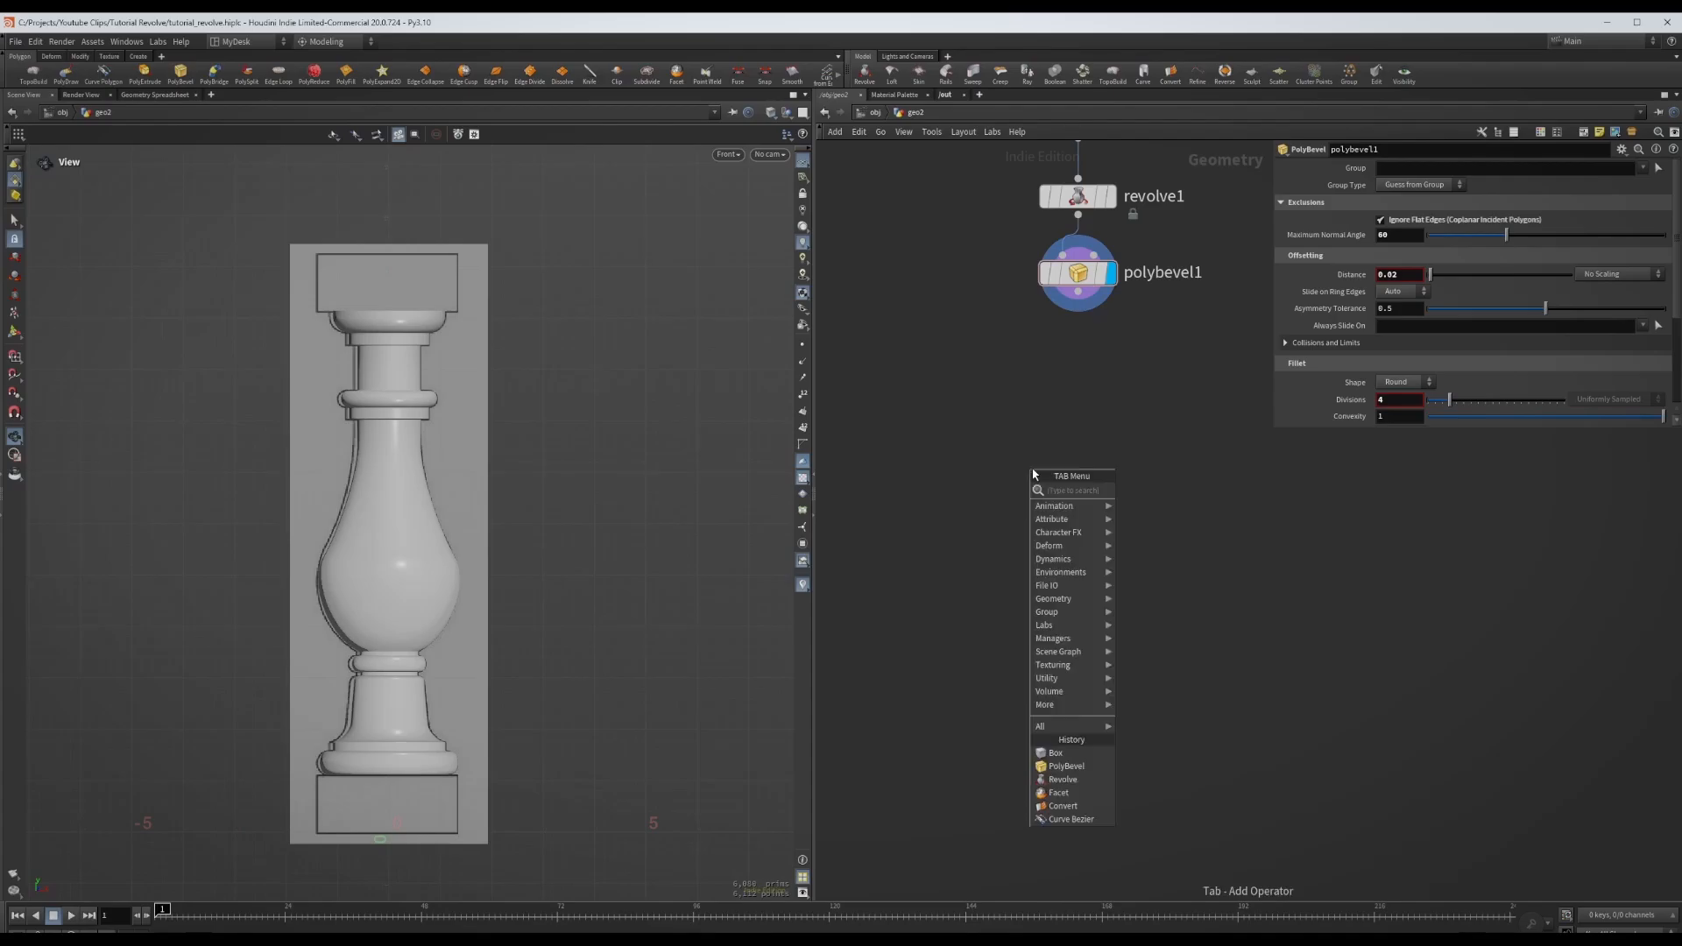
type("box")
key("Return")
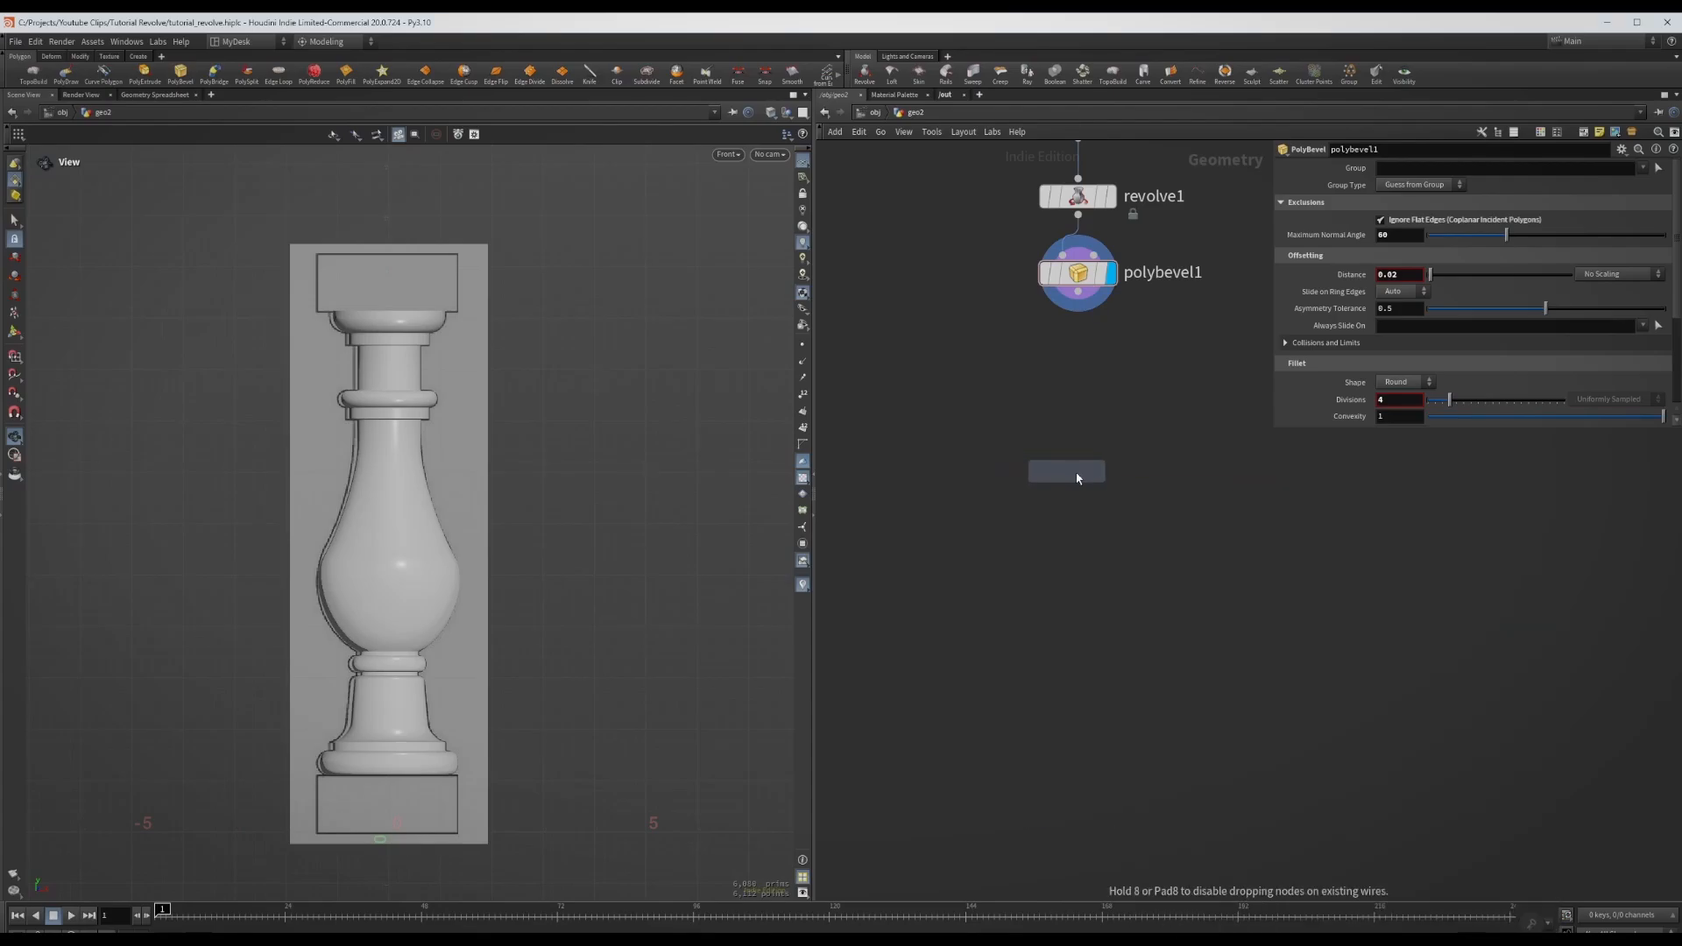
left_click(1087, 475)
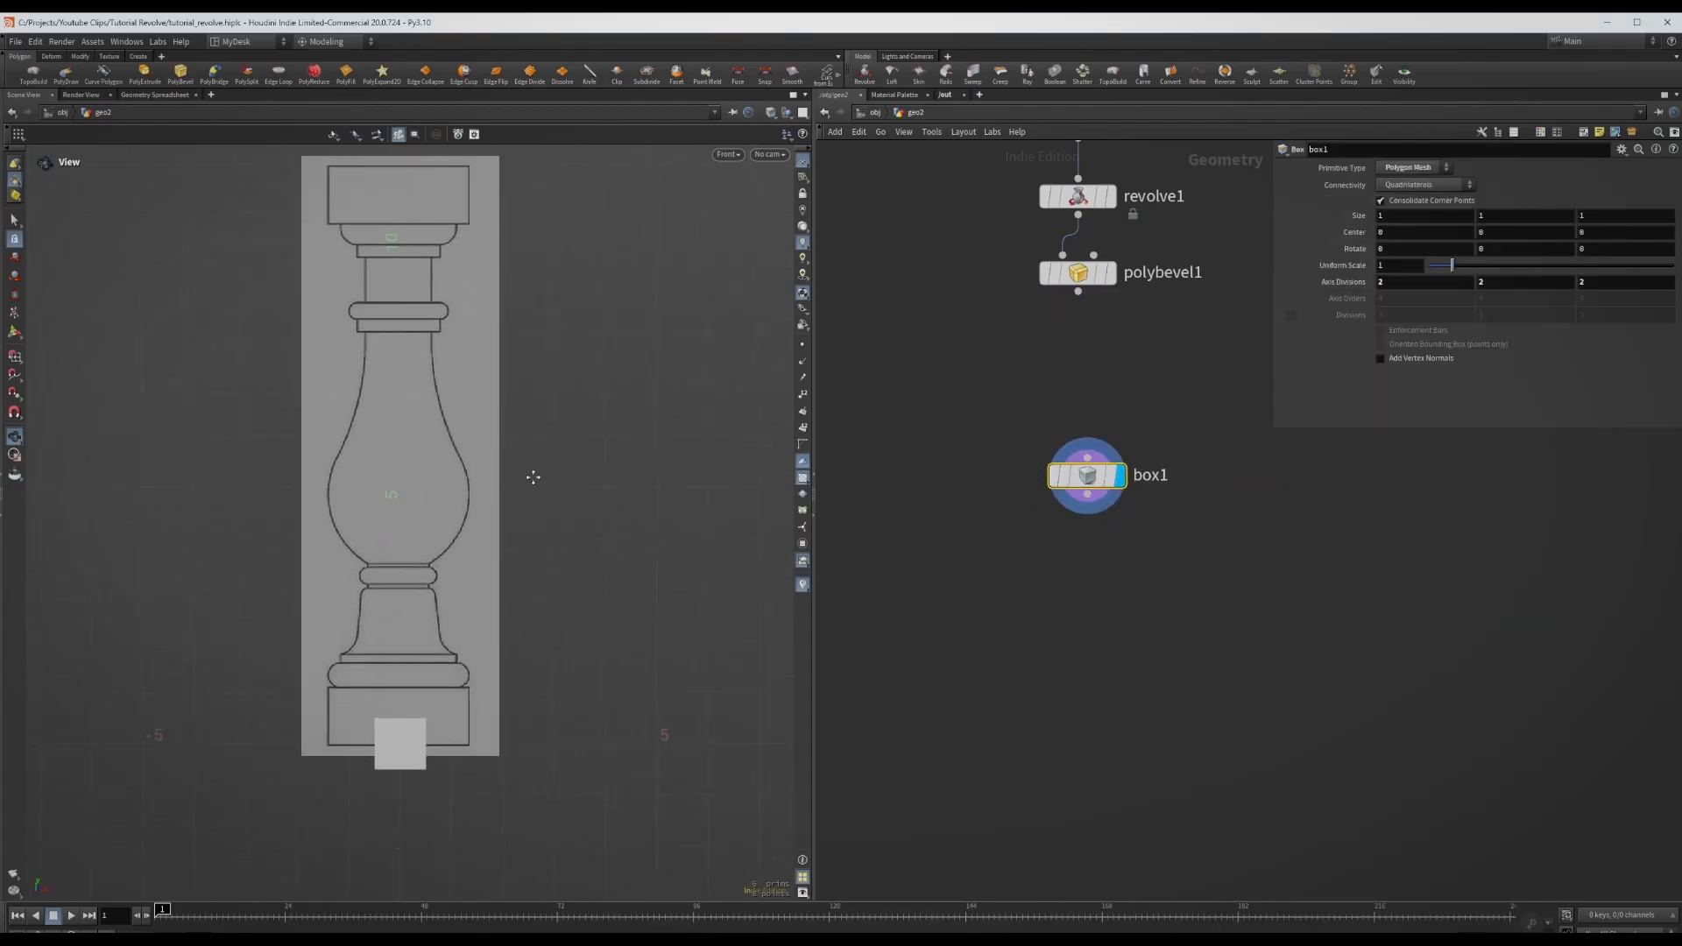
- Widen box1 symmetrically to the reference's base block and set its X size to 2.8
scroll(507, 432, "up", 6)
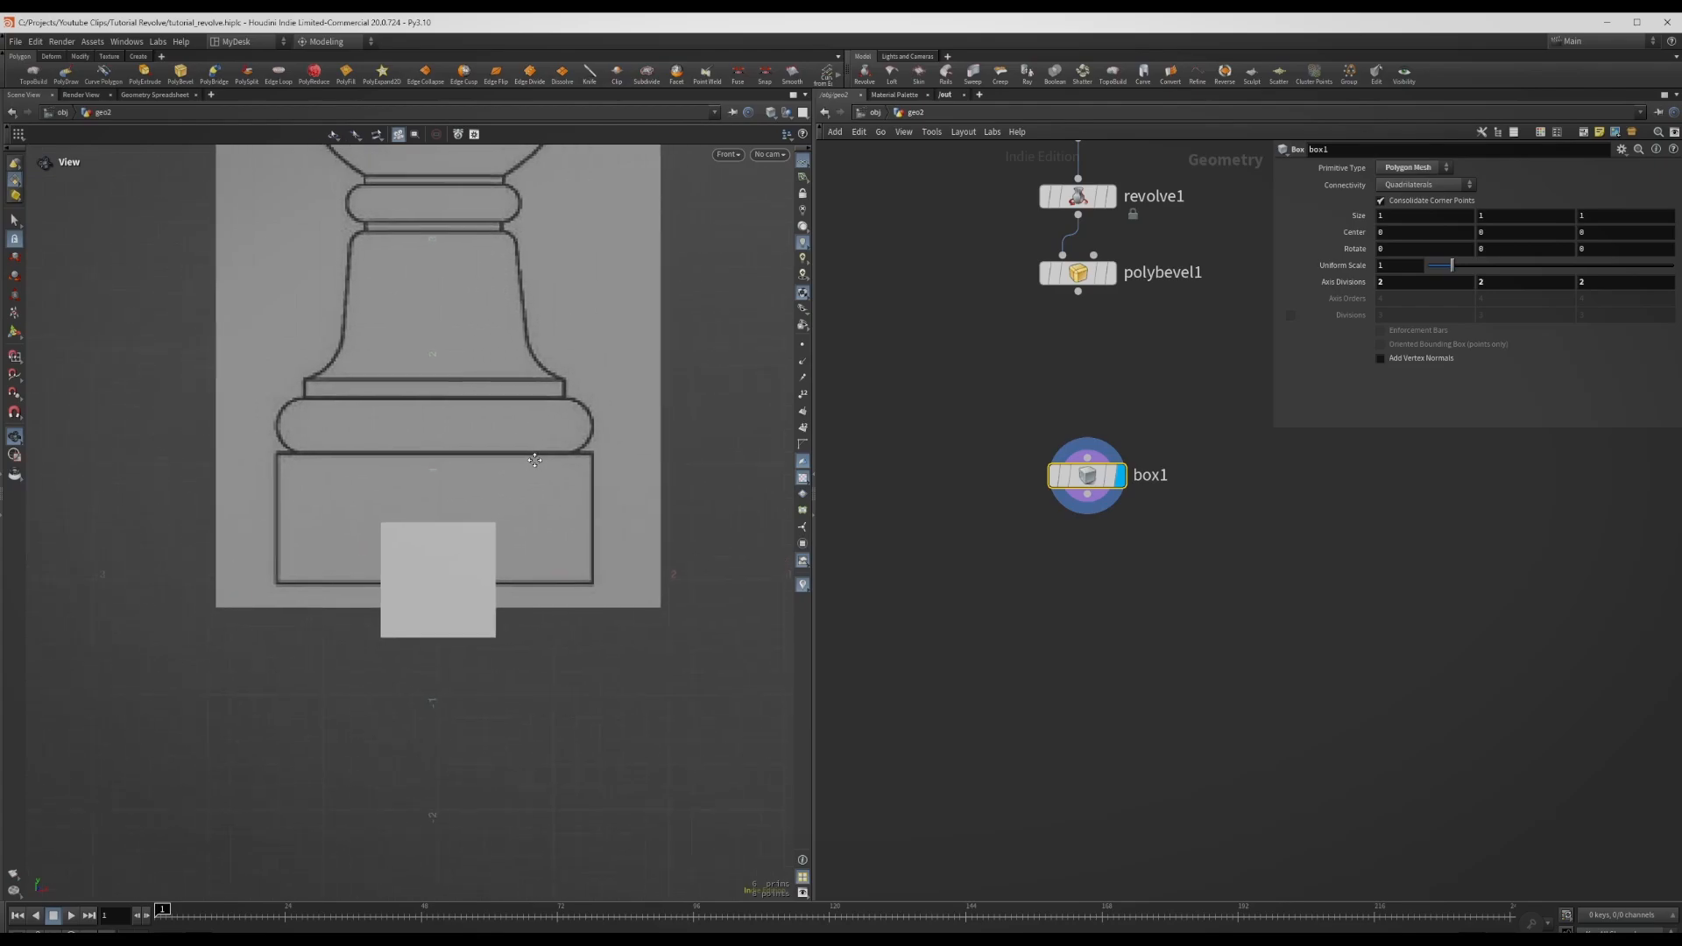
key("Return")
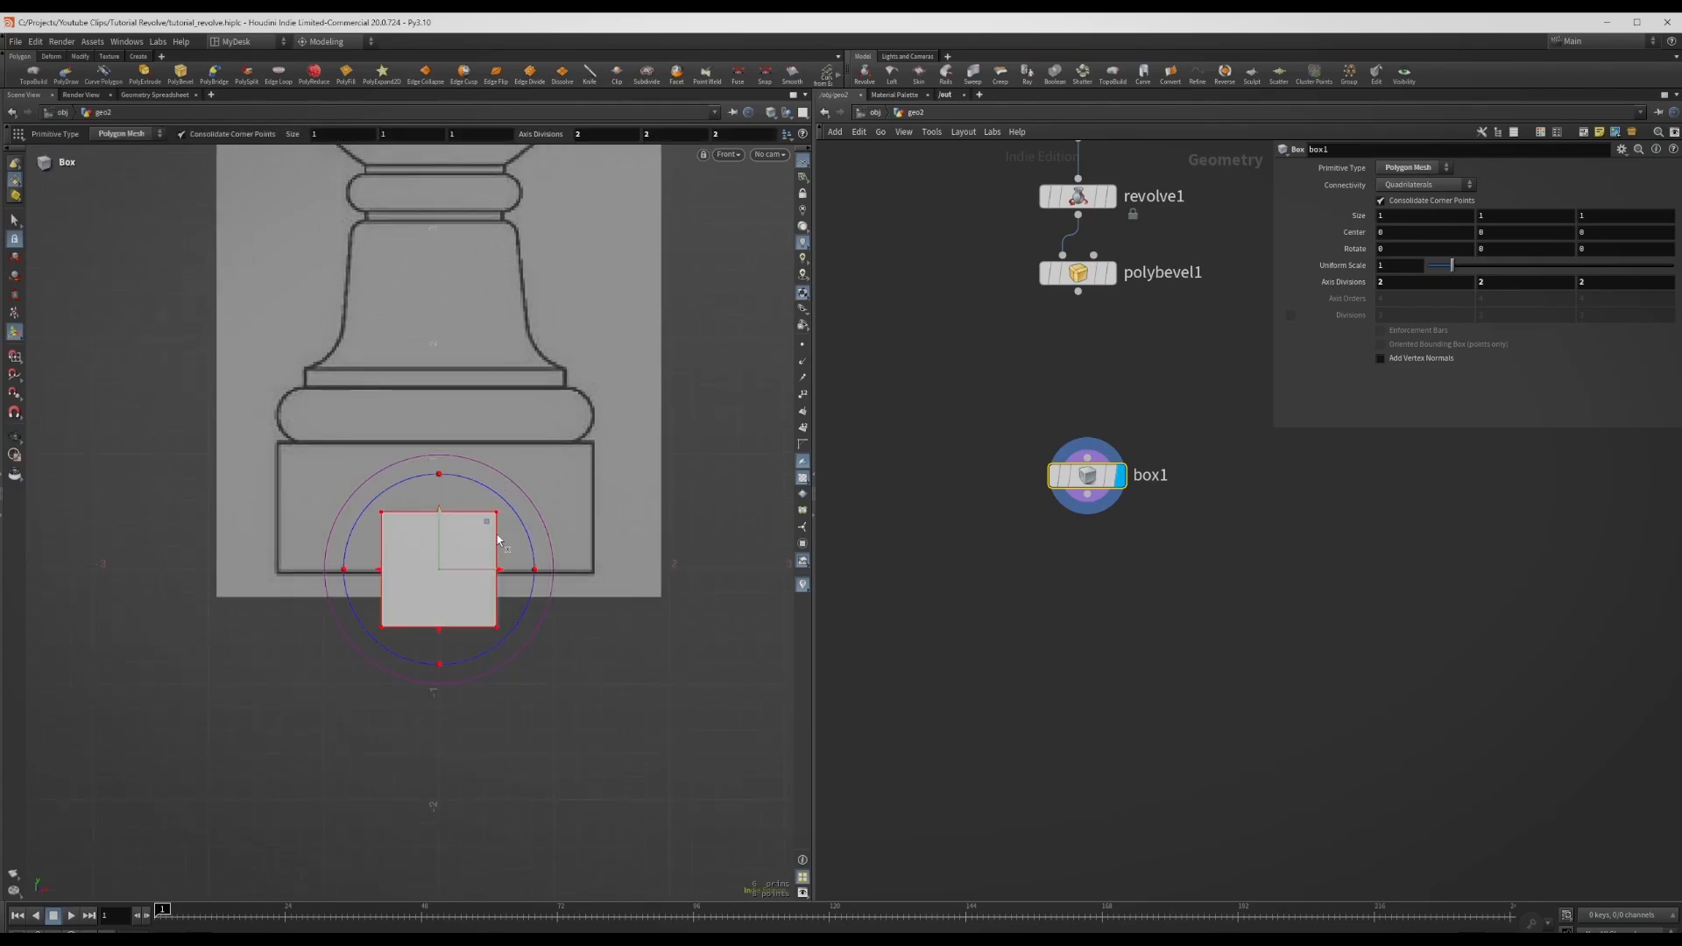
left_click_drag(498, 540, 608, 556)
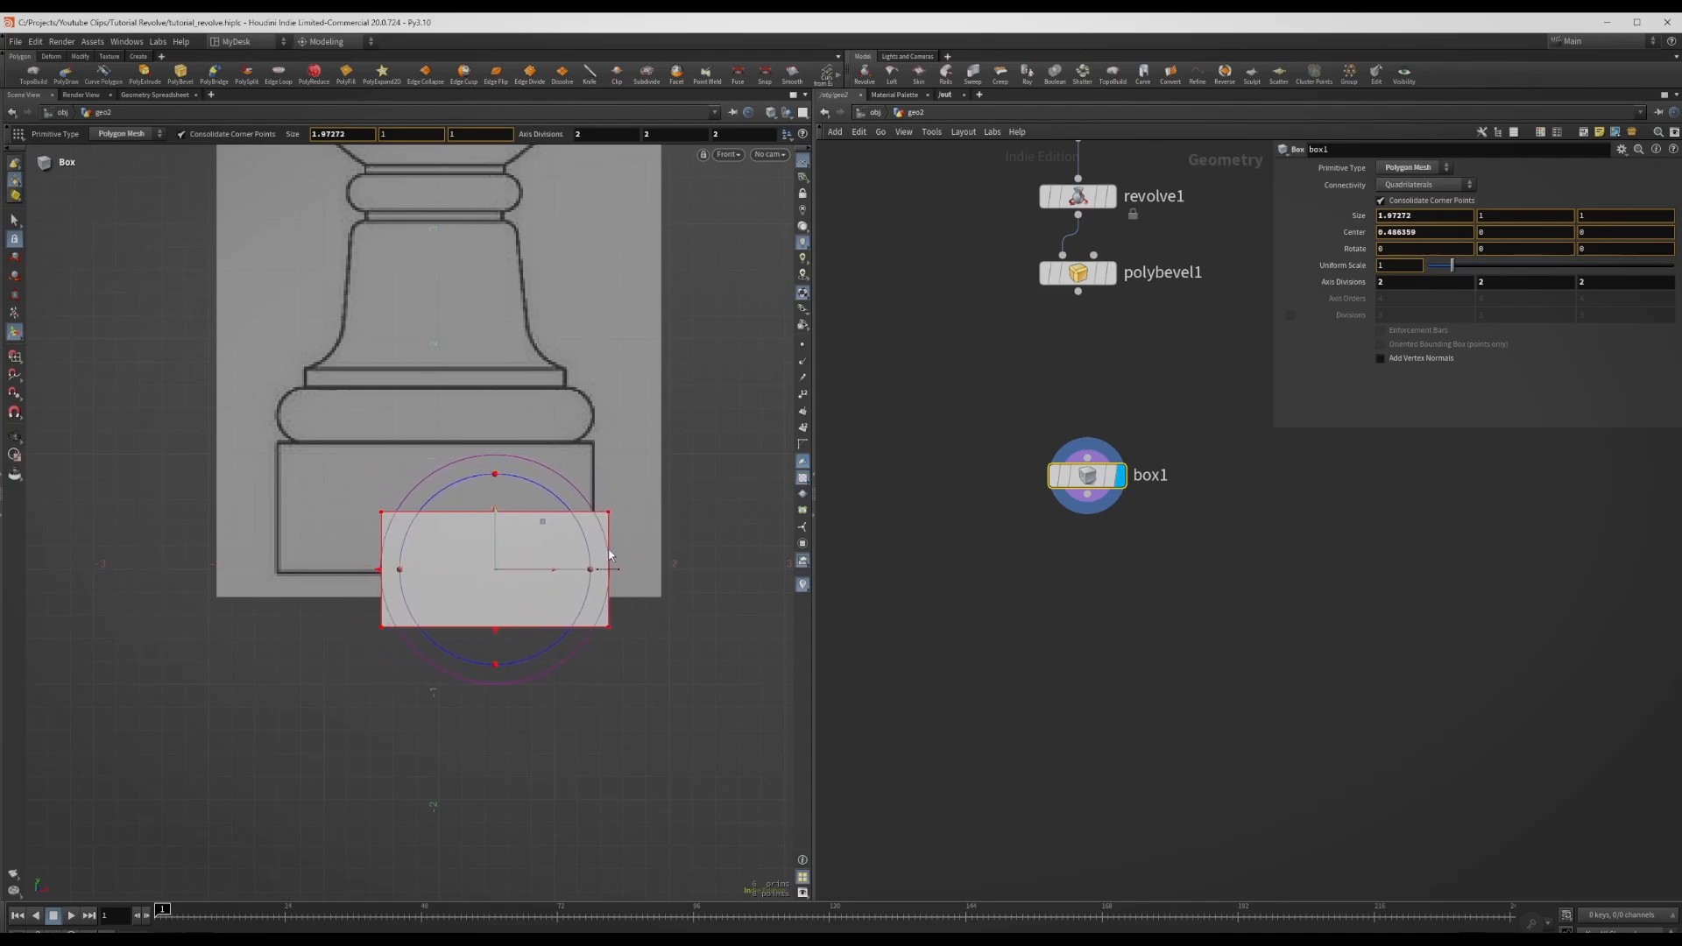
key("ctrl+z")
left_click_drag(497, 548, 552, 555)
left_click_drag(570, 562, 603, 575)
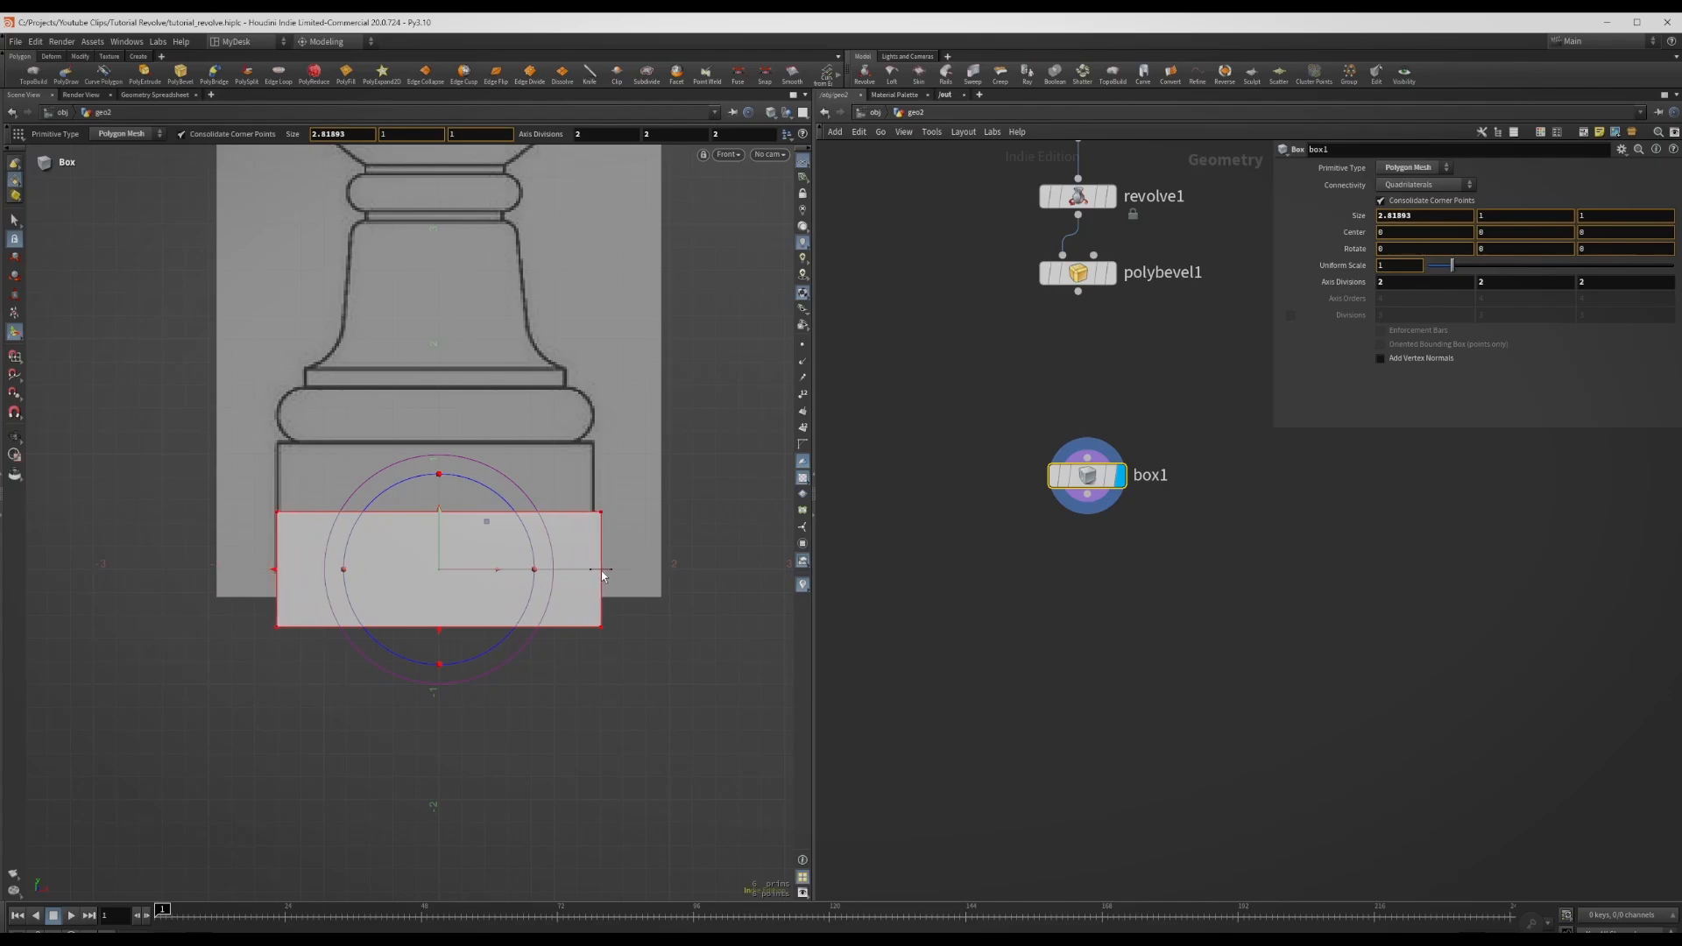
left_click(1466, 220)
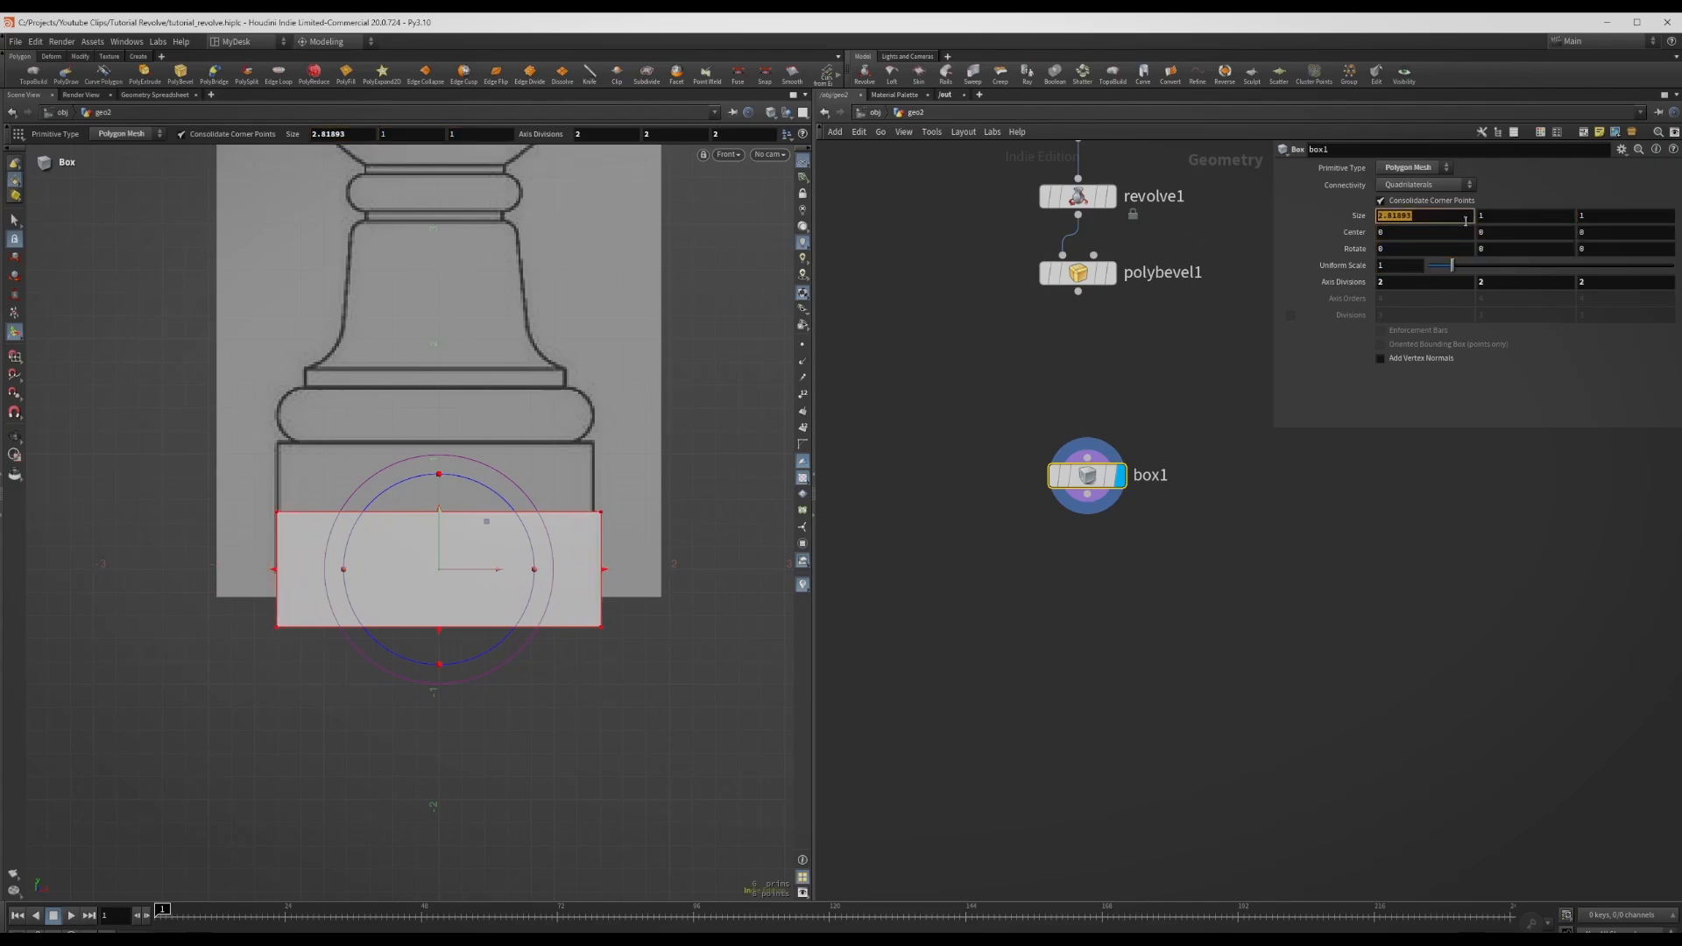
type("2.8")
key("Return")
- Set box1's Y size to 1.25 and Z size to 2.8, and check the block in perspective
left_click_drag(441, 510, 443, 488)
left_click_drag(1539, 211, 1469, 224)
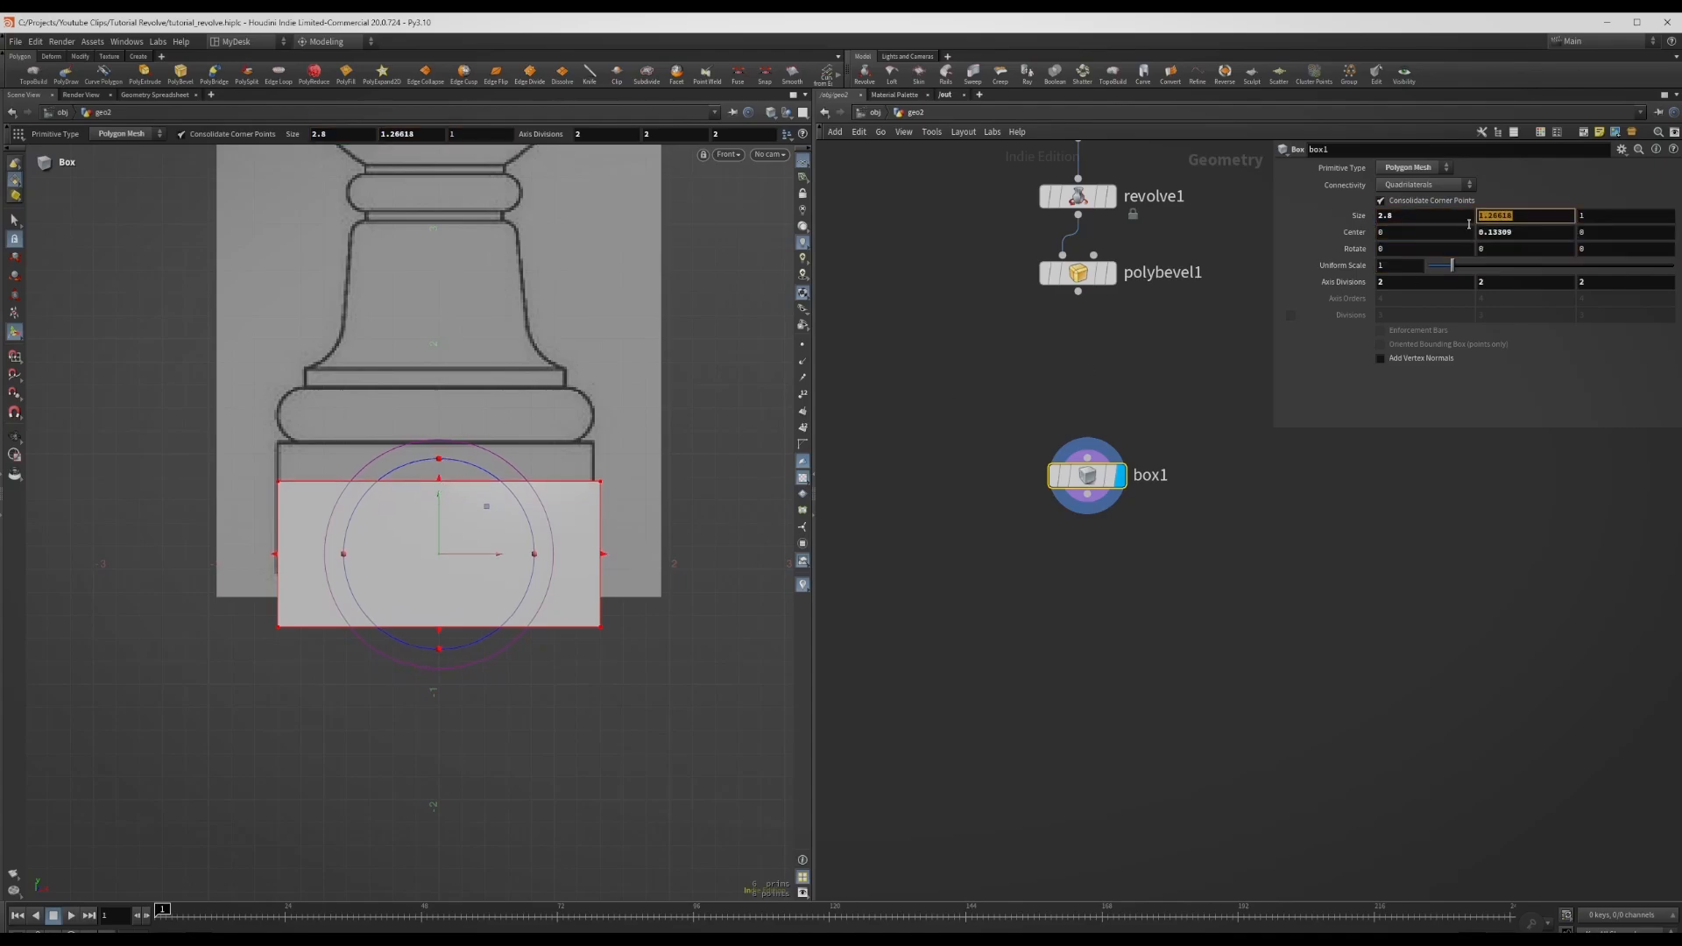
type("1.25")
key("Tab")
type("2.")
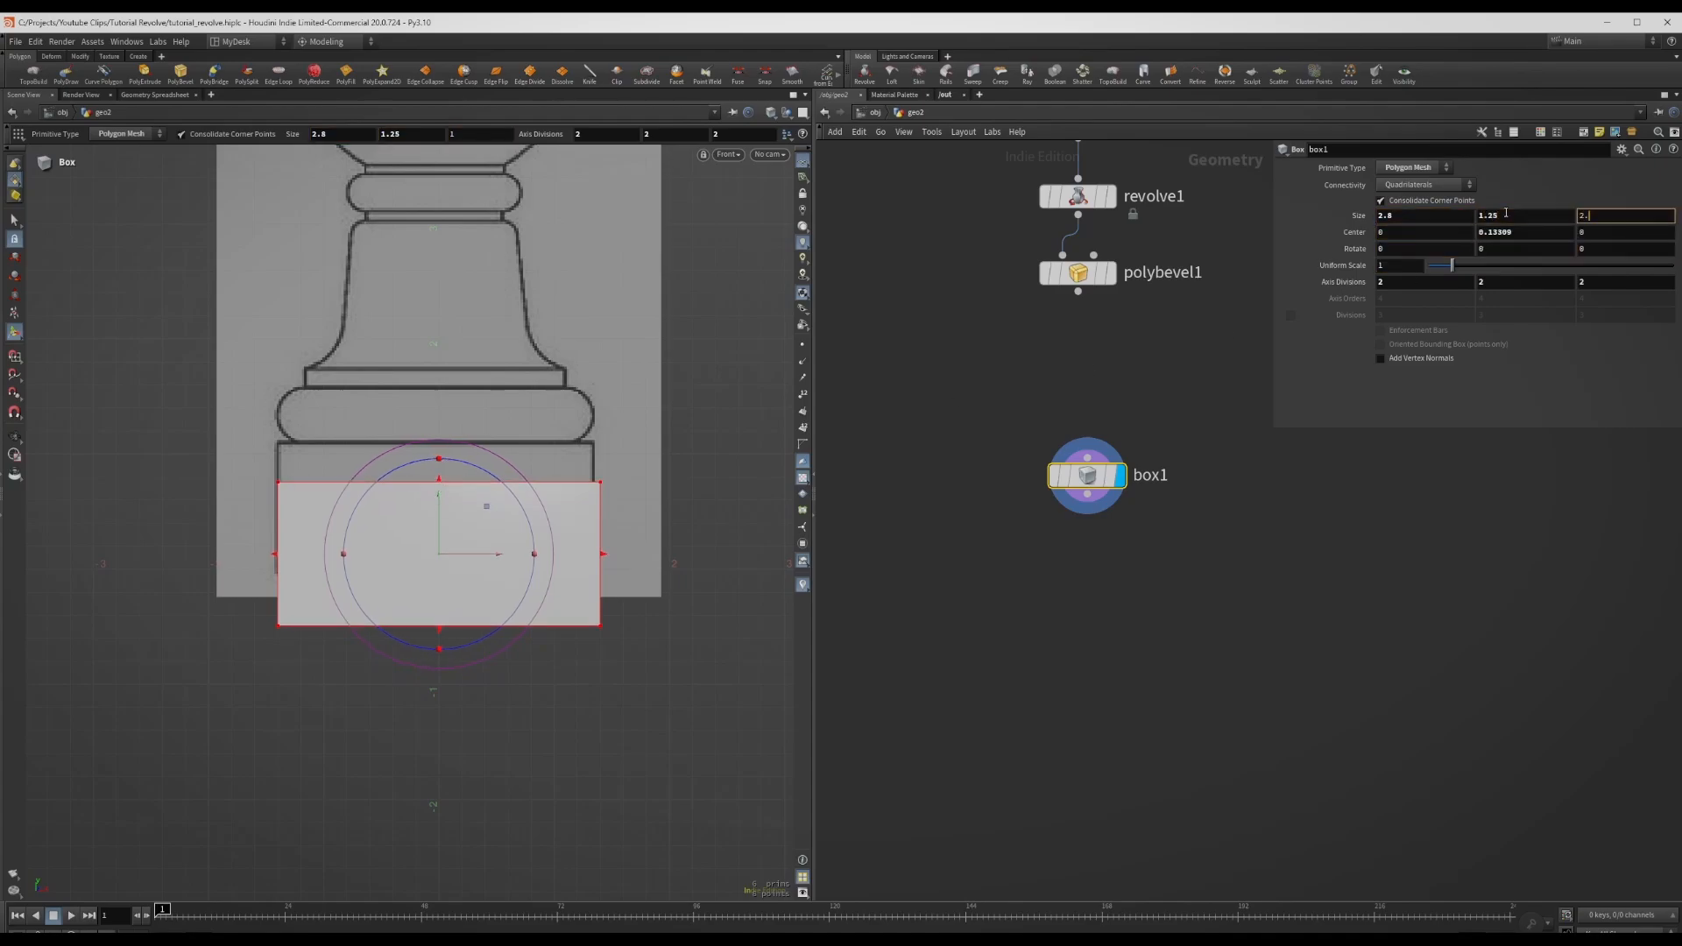
type("8")
key("Return")
key("space+1")
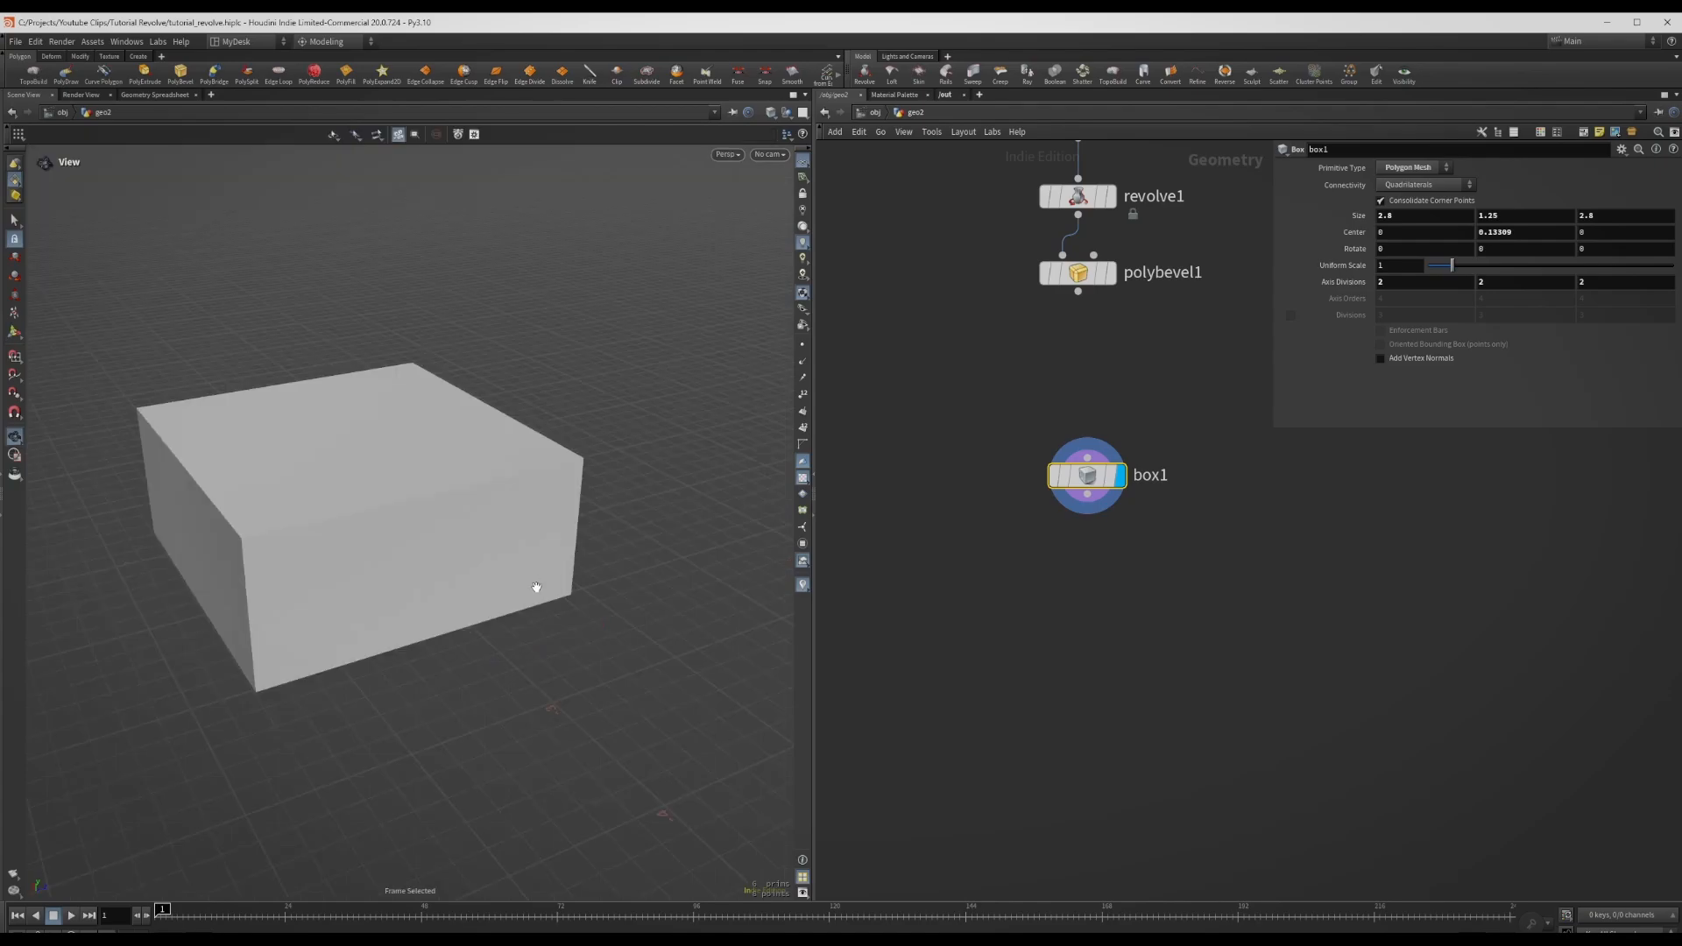
left_click_drag(537, 589, 508, 540, "alt")
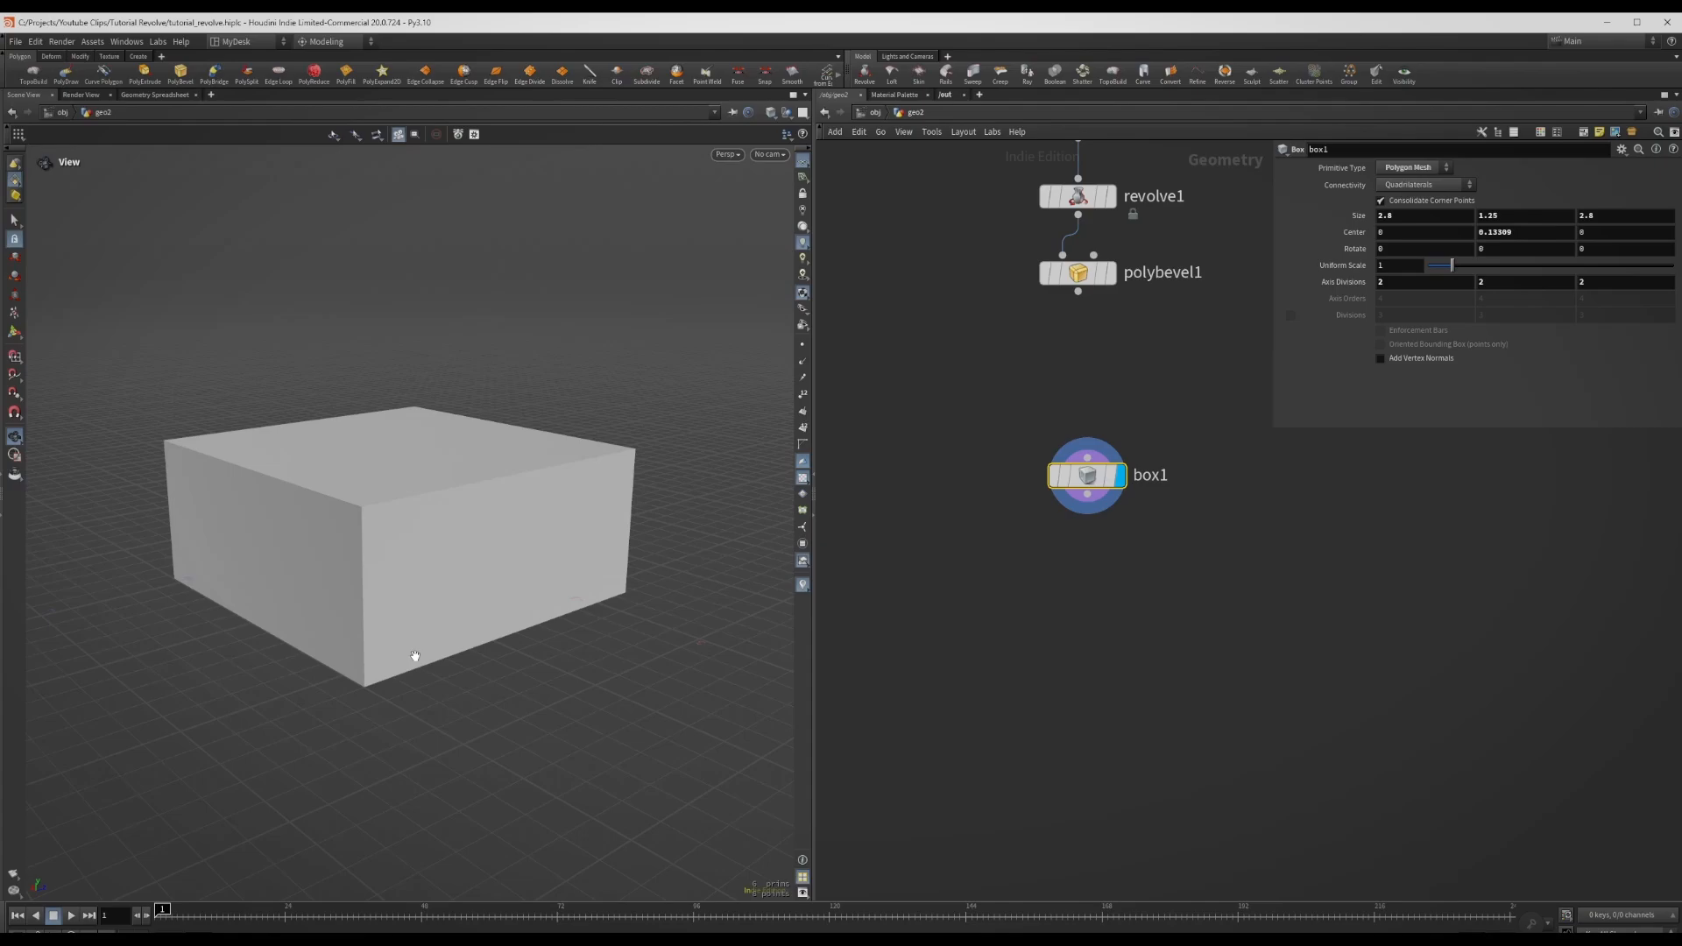
- Try raising the box onto the reference base in the front view with a Center Y of 0.65, and undo it
key("space+3")
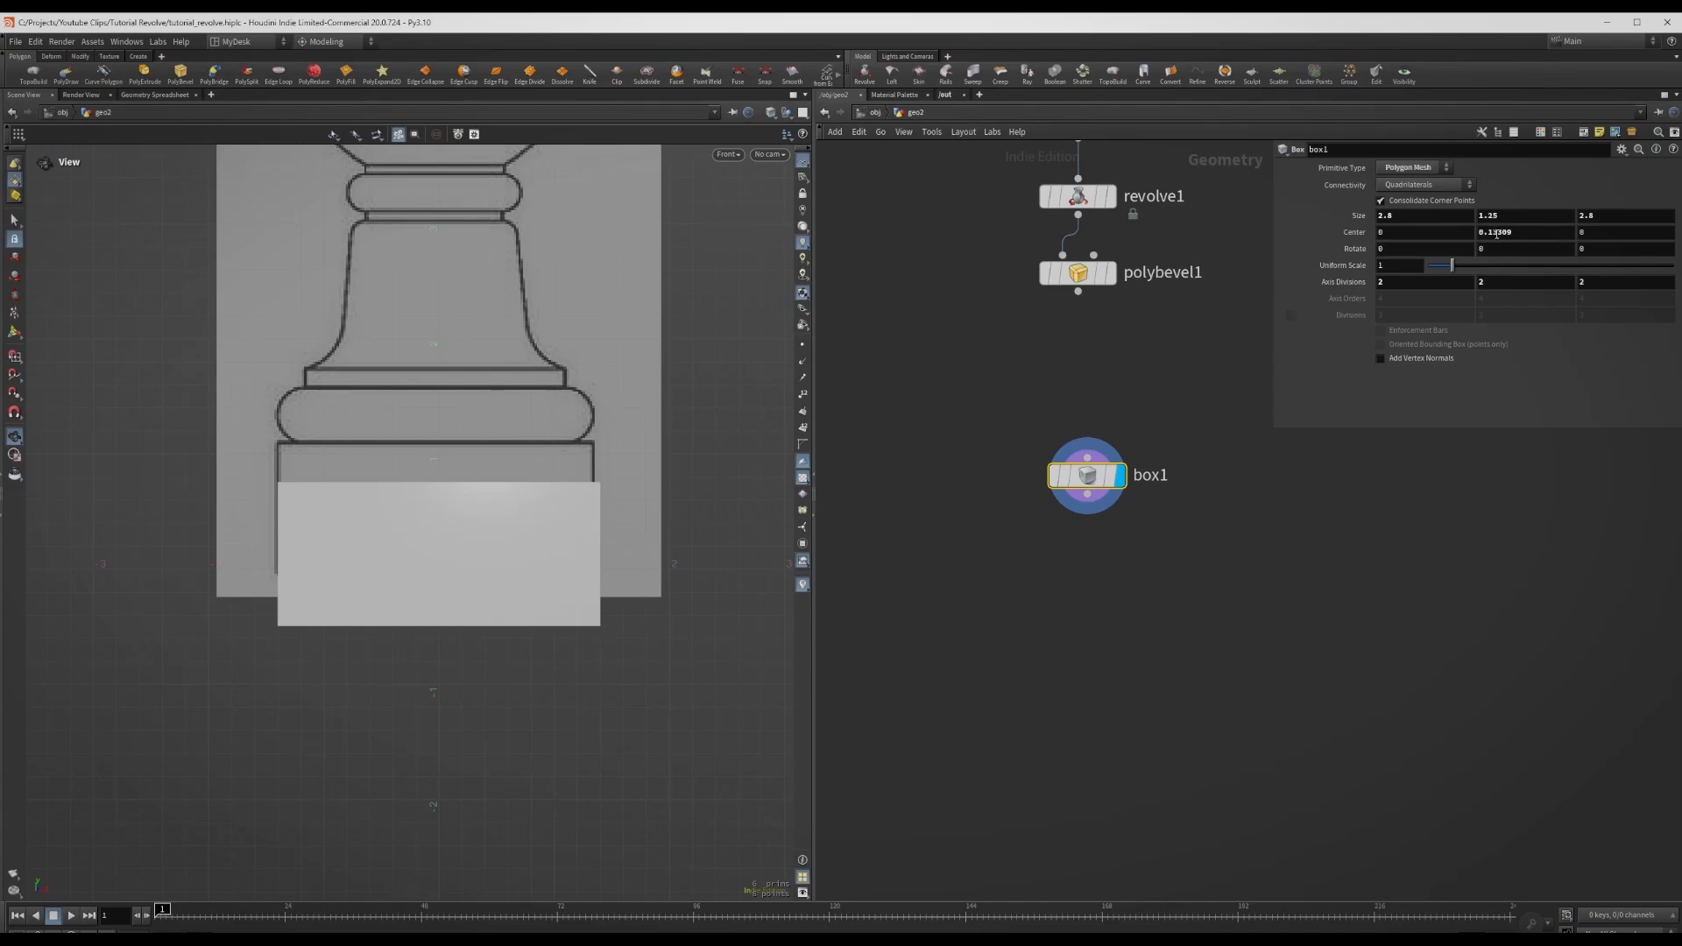
middle_click_drag(1496, 233, 1677, 263)
double_click(1524, 236)
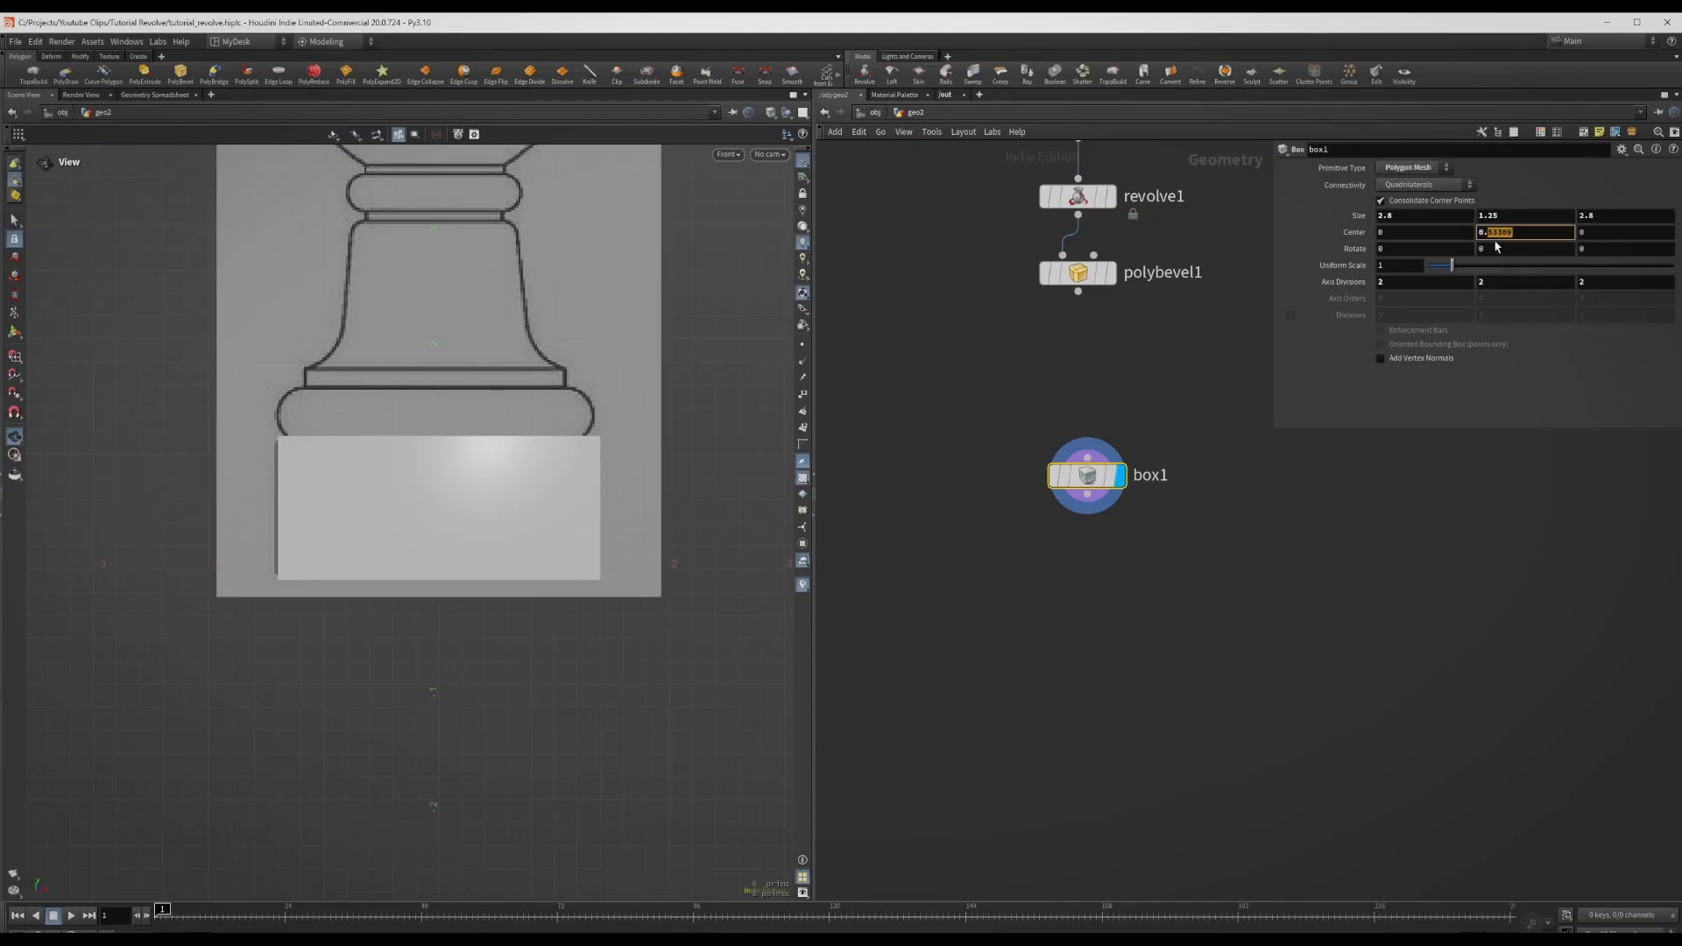
type("65")
key("Return")
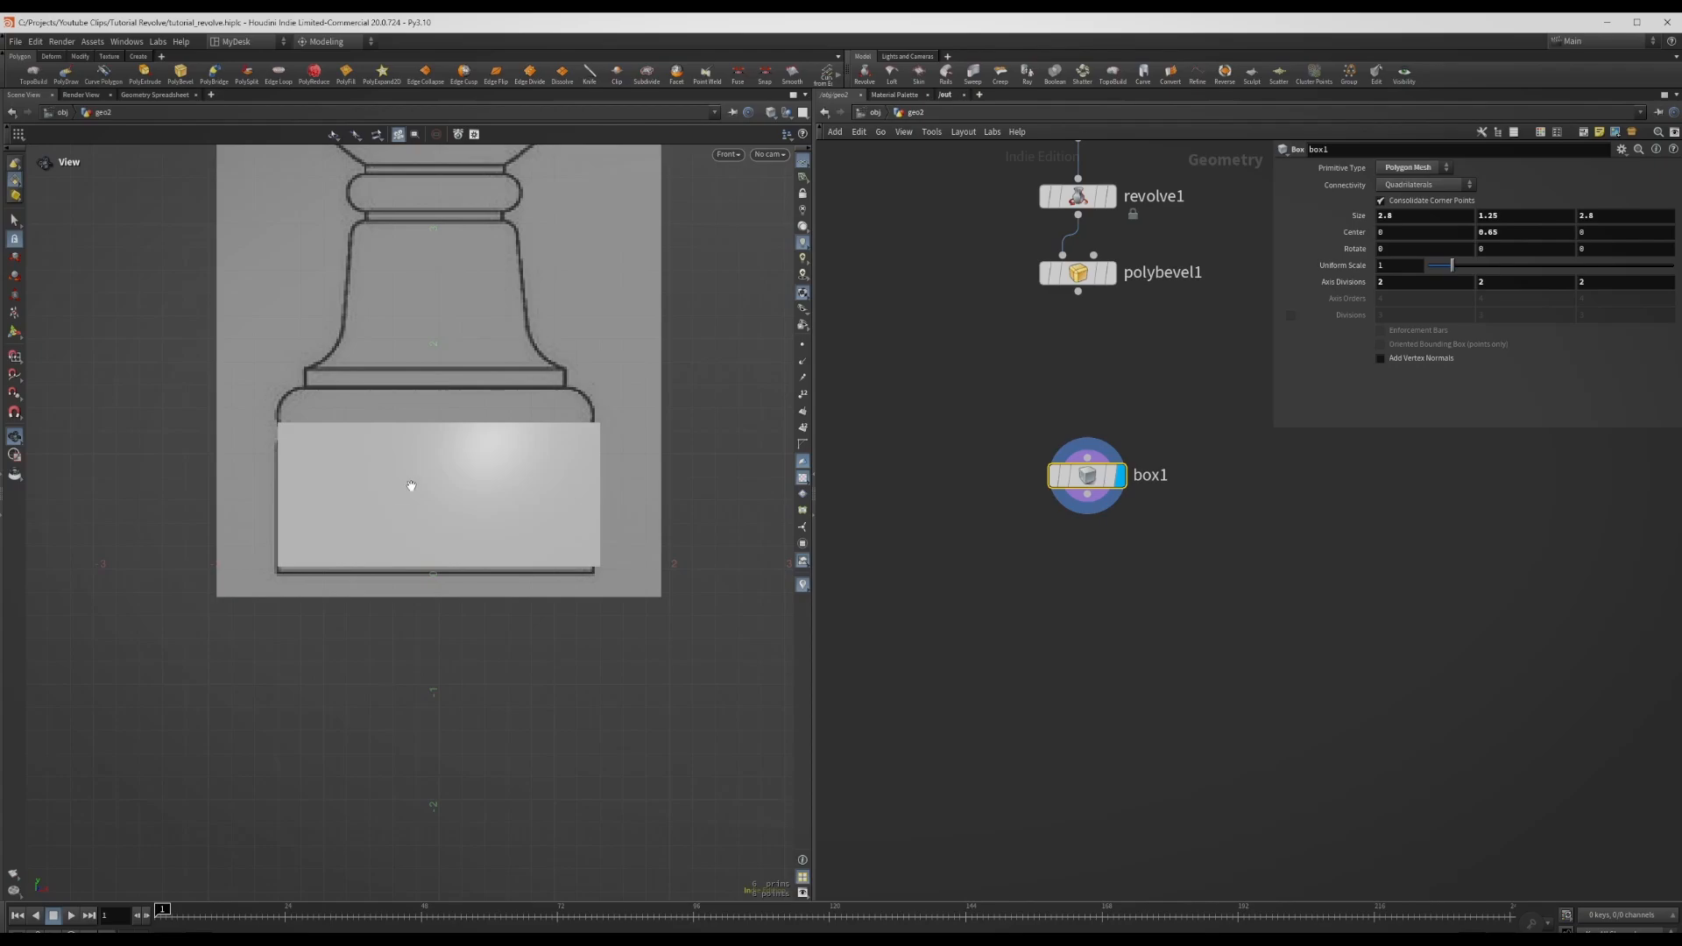
left_click_drag(411, 486, 411, 545)
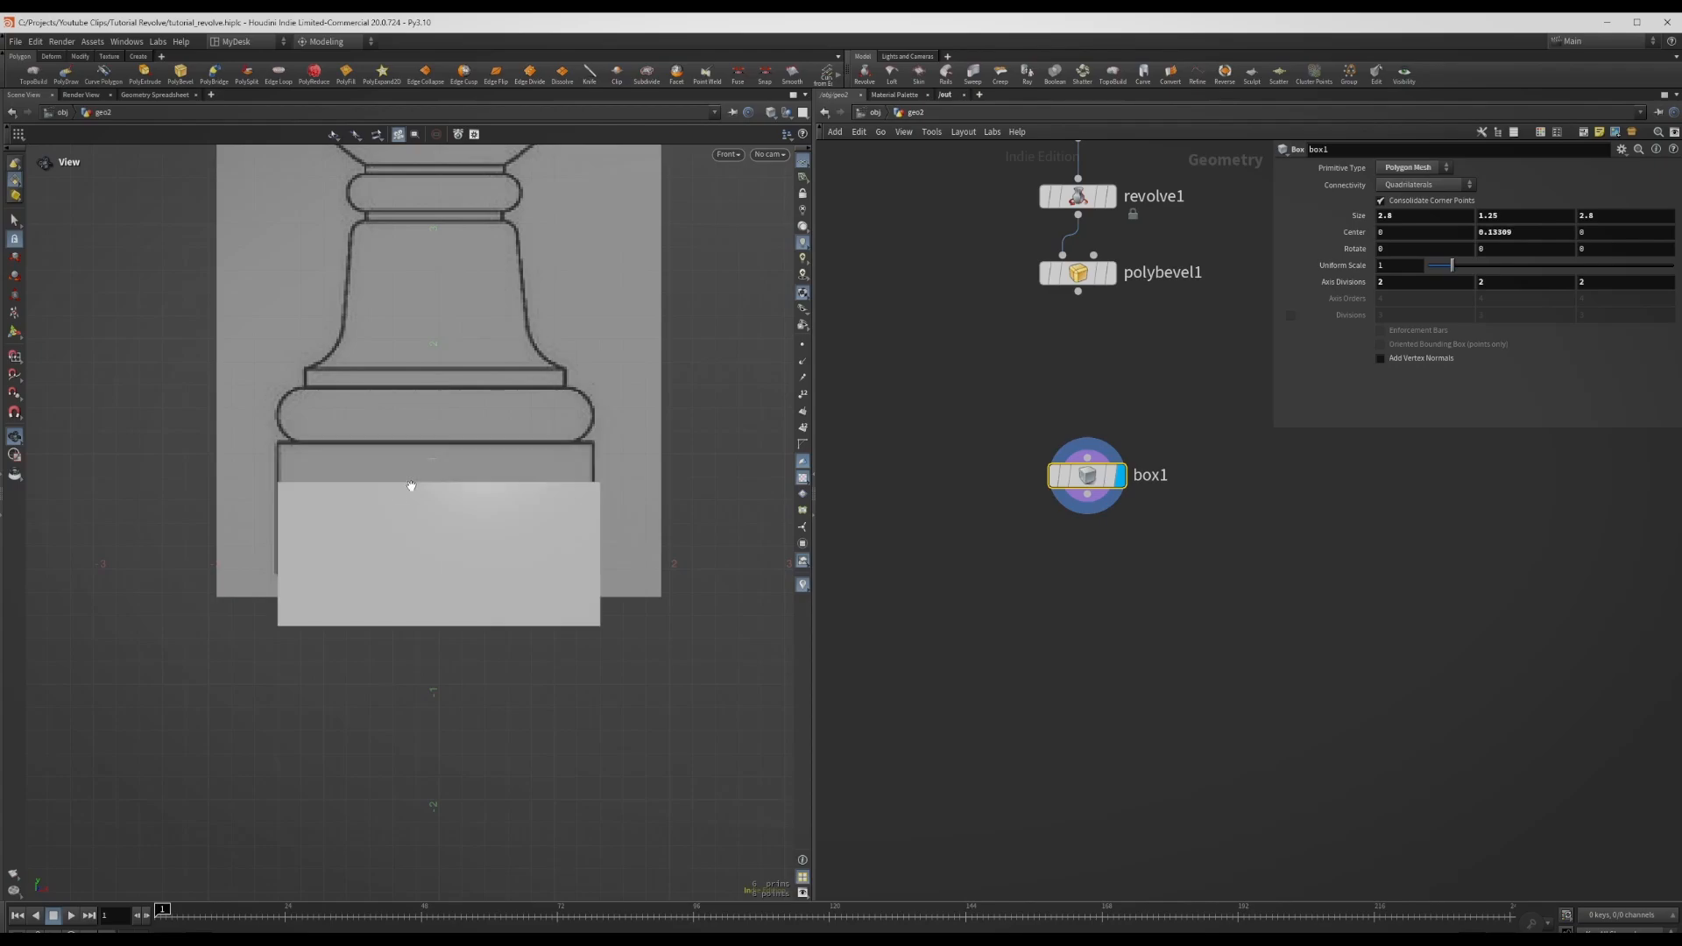
- Reset box1's Center Y and link it to half the box height with the expression ch("sizey") * 0.5
middle_click(1498, 235, "ctrl")
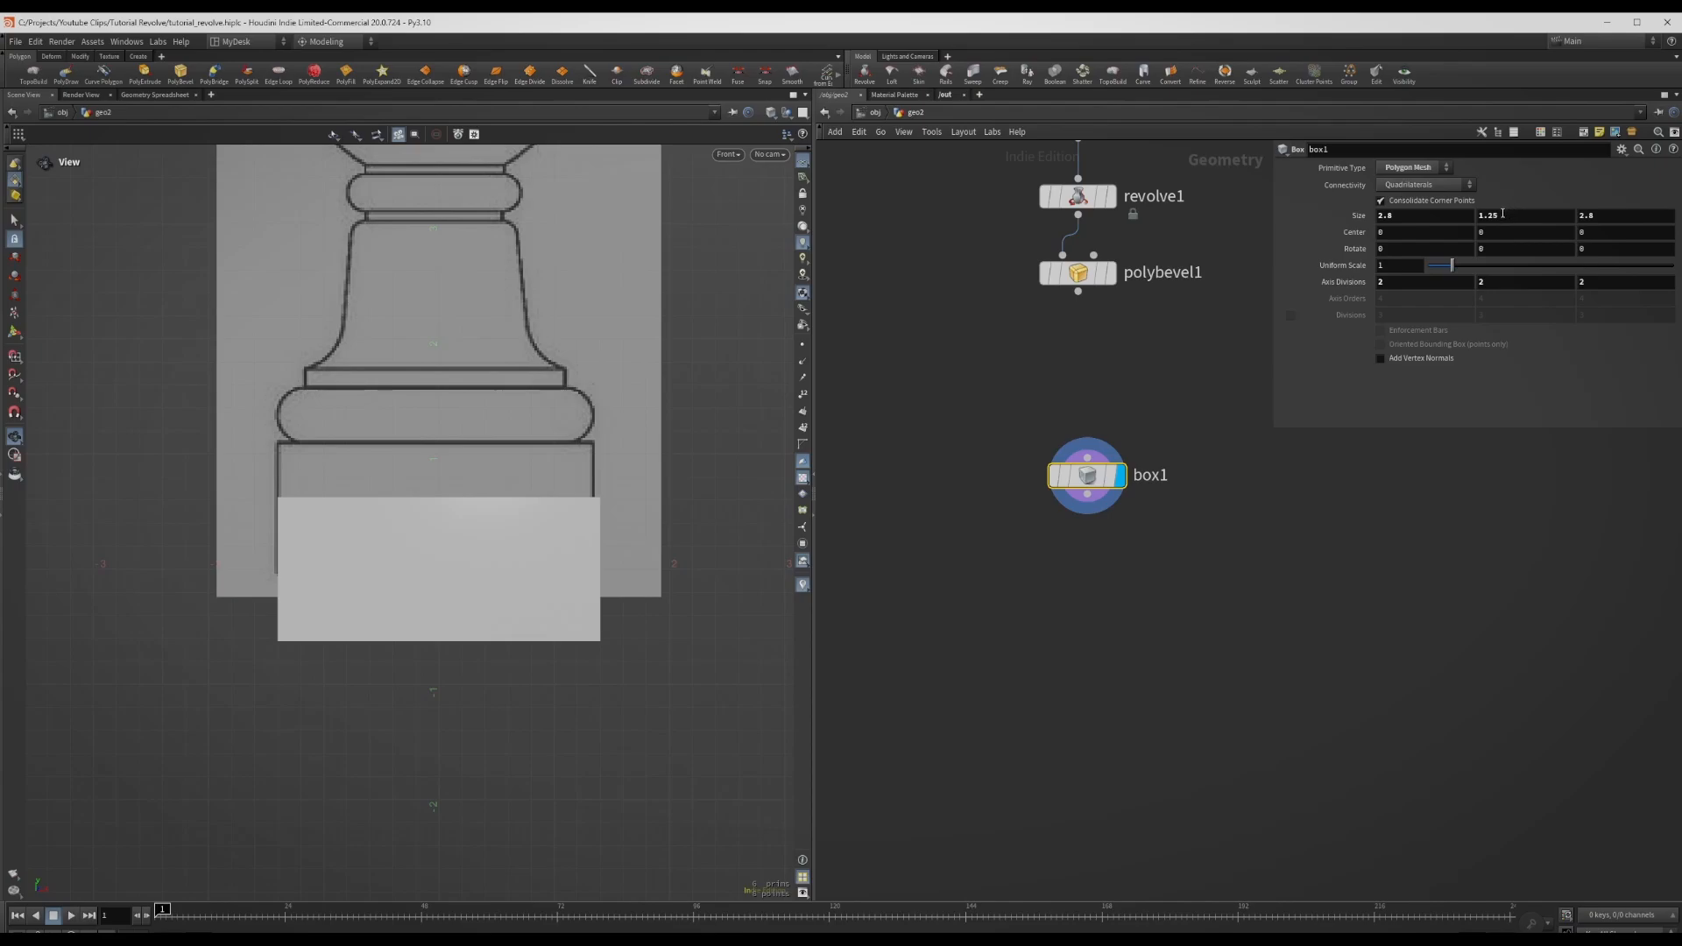
right_click(1502, 213)
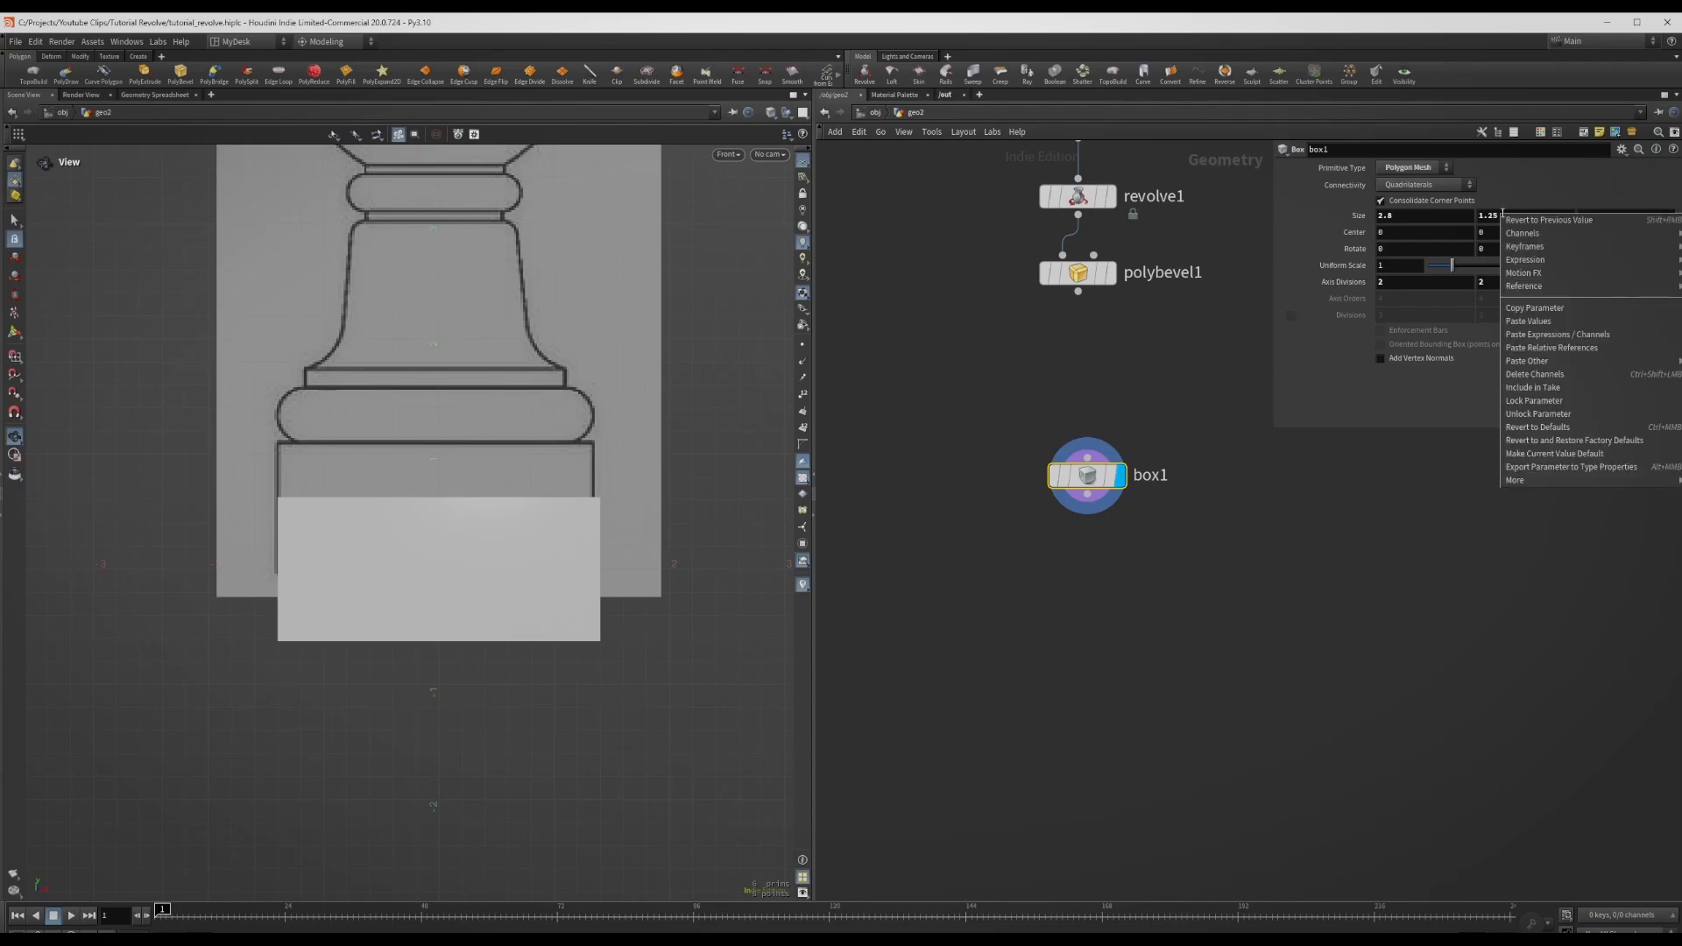
left_click(1546, 307)
right_click(1500, 233)
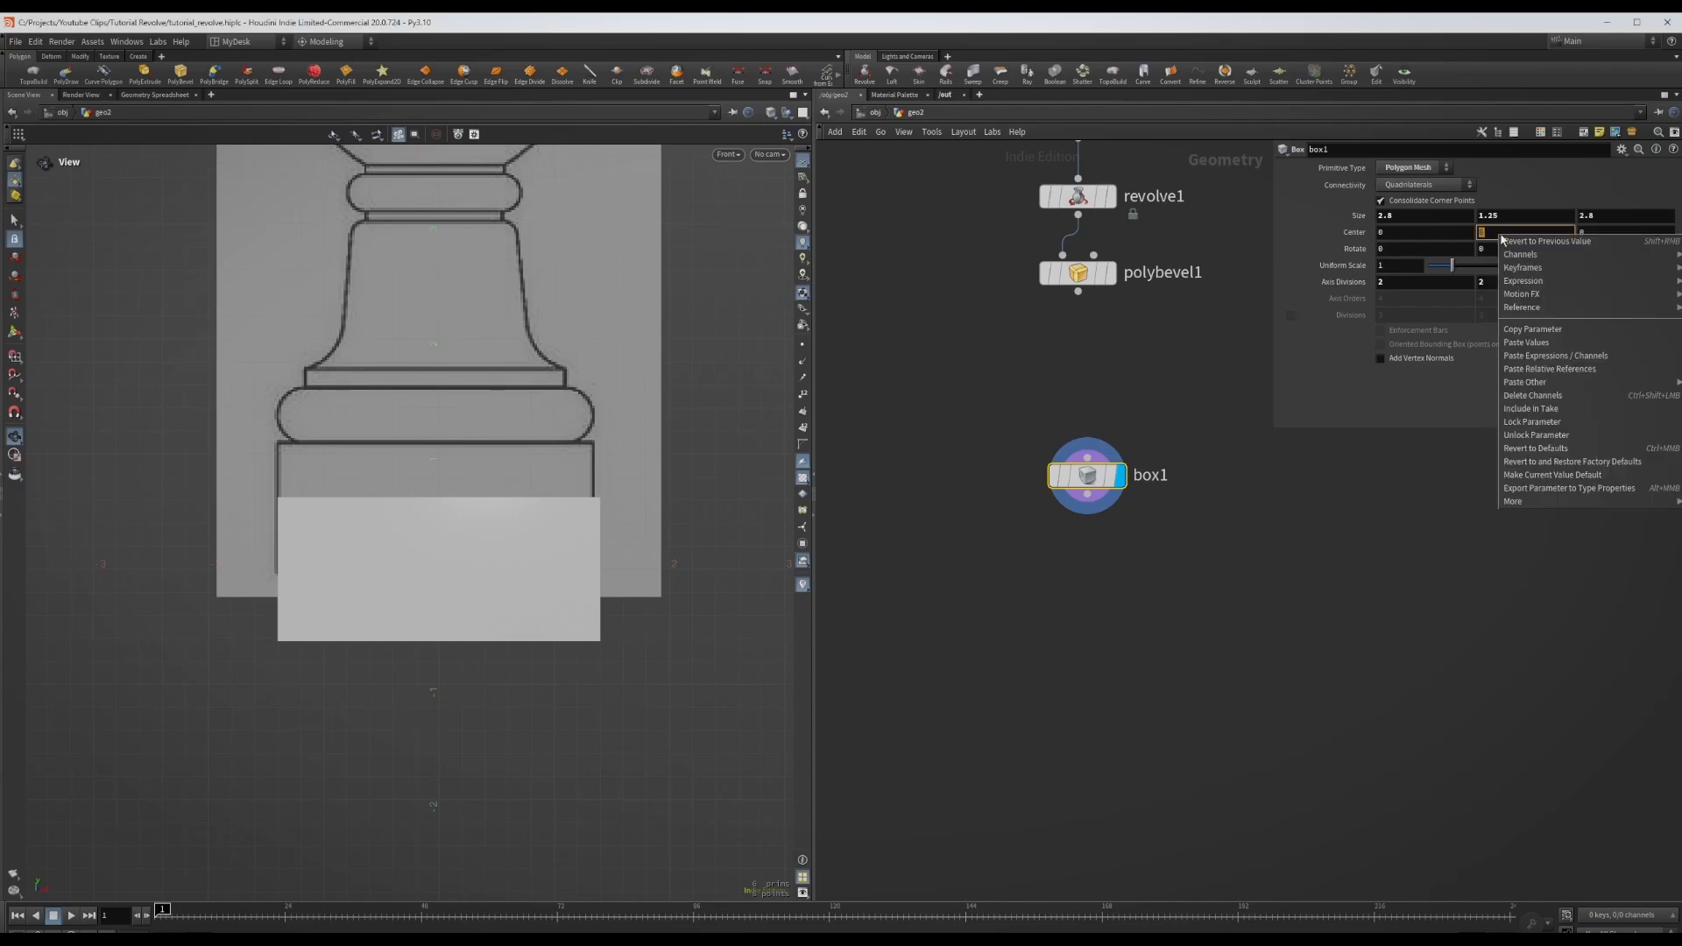
left_click(1549, 371)
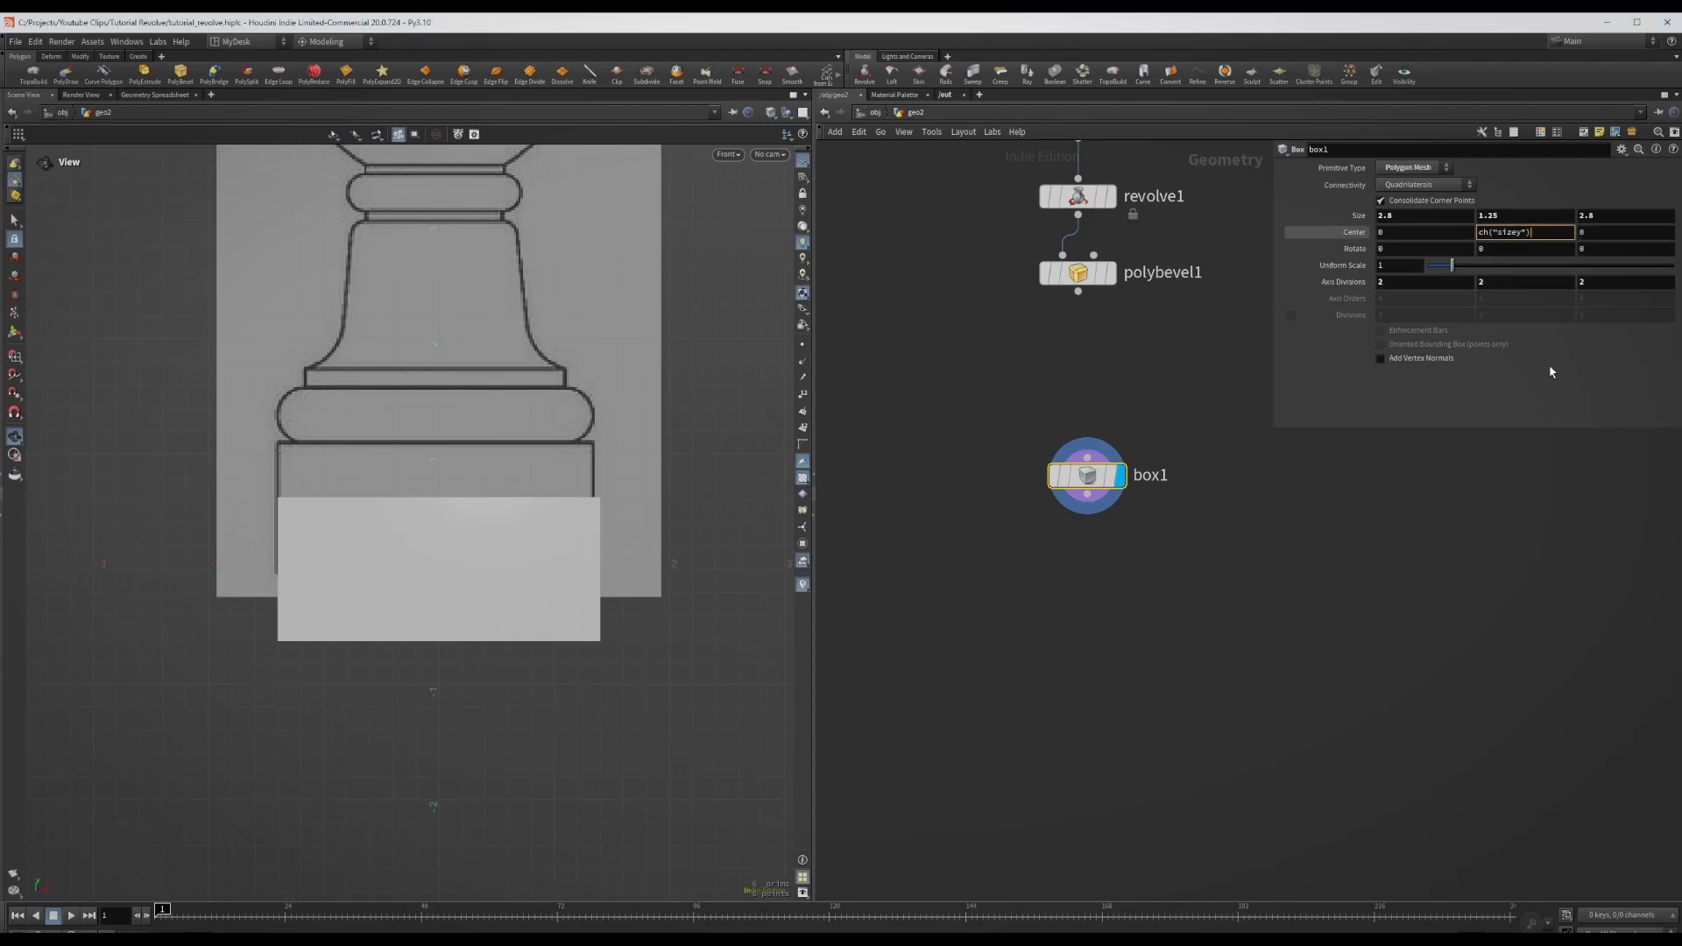
type("0.5")
key("Return")
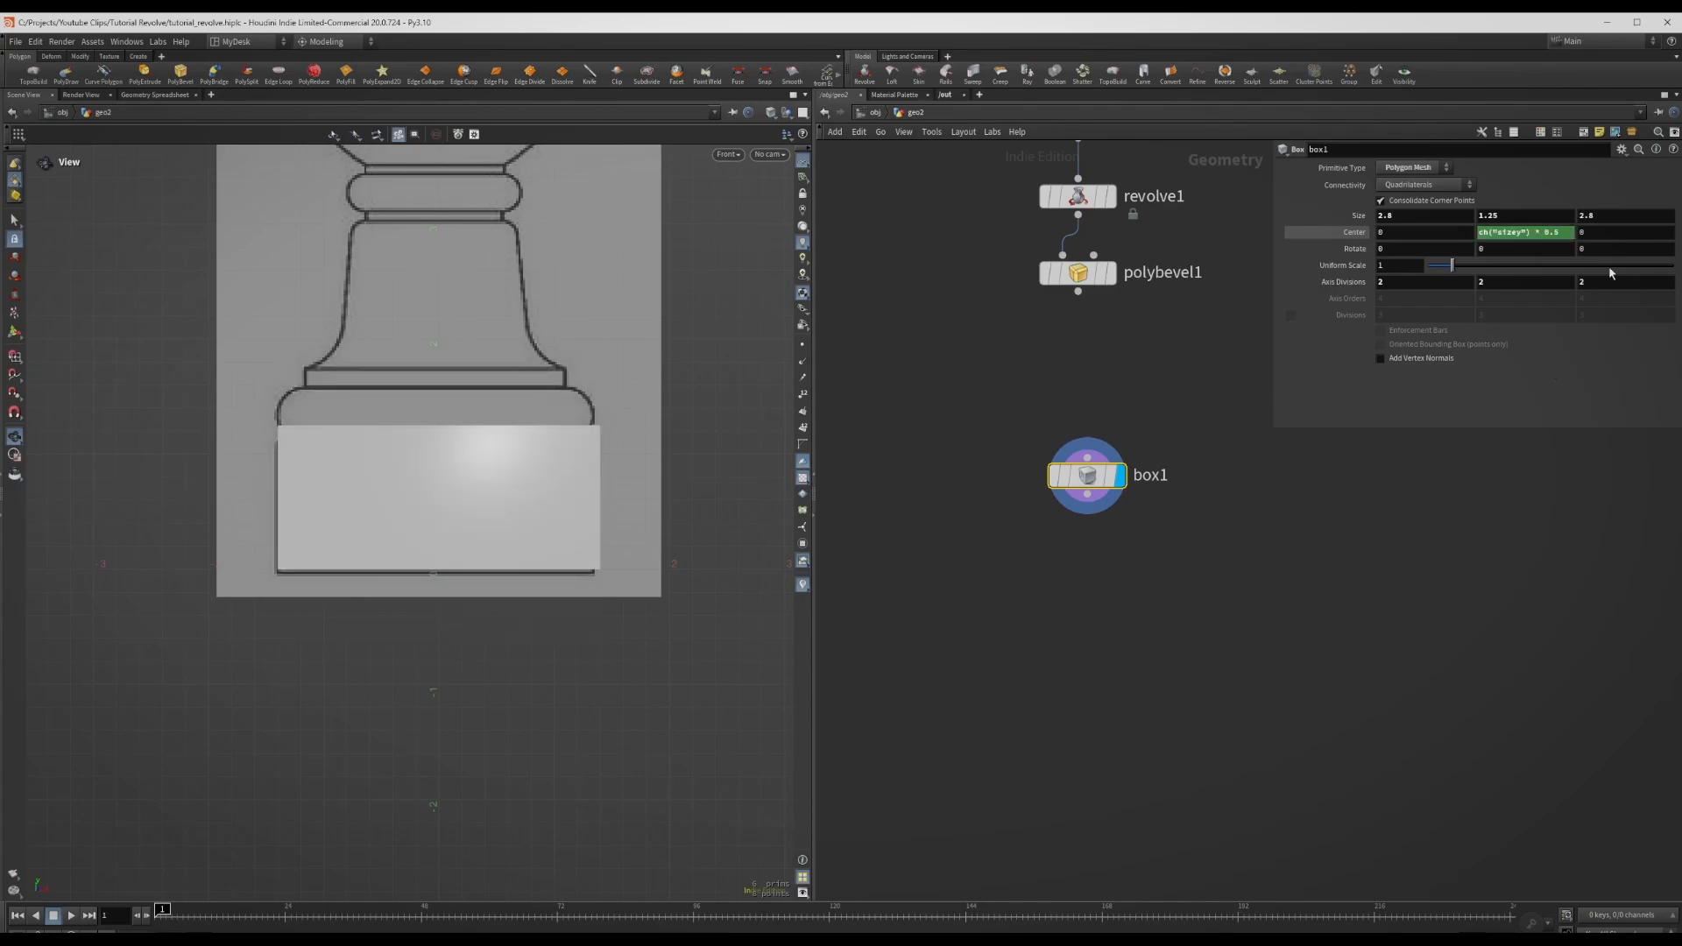
- Test the linked center in perspective by varying box1's Y size, and undo the size change
key("space+1")
left_click_drag(420, 596, 324, 583)
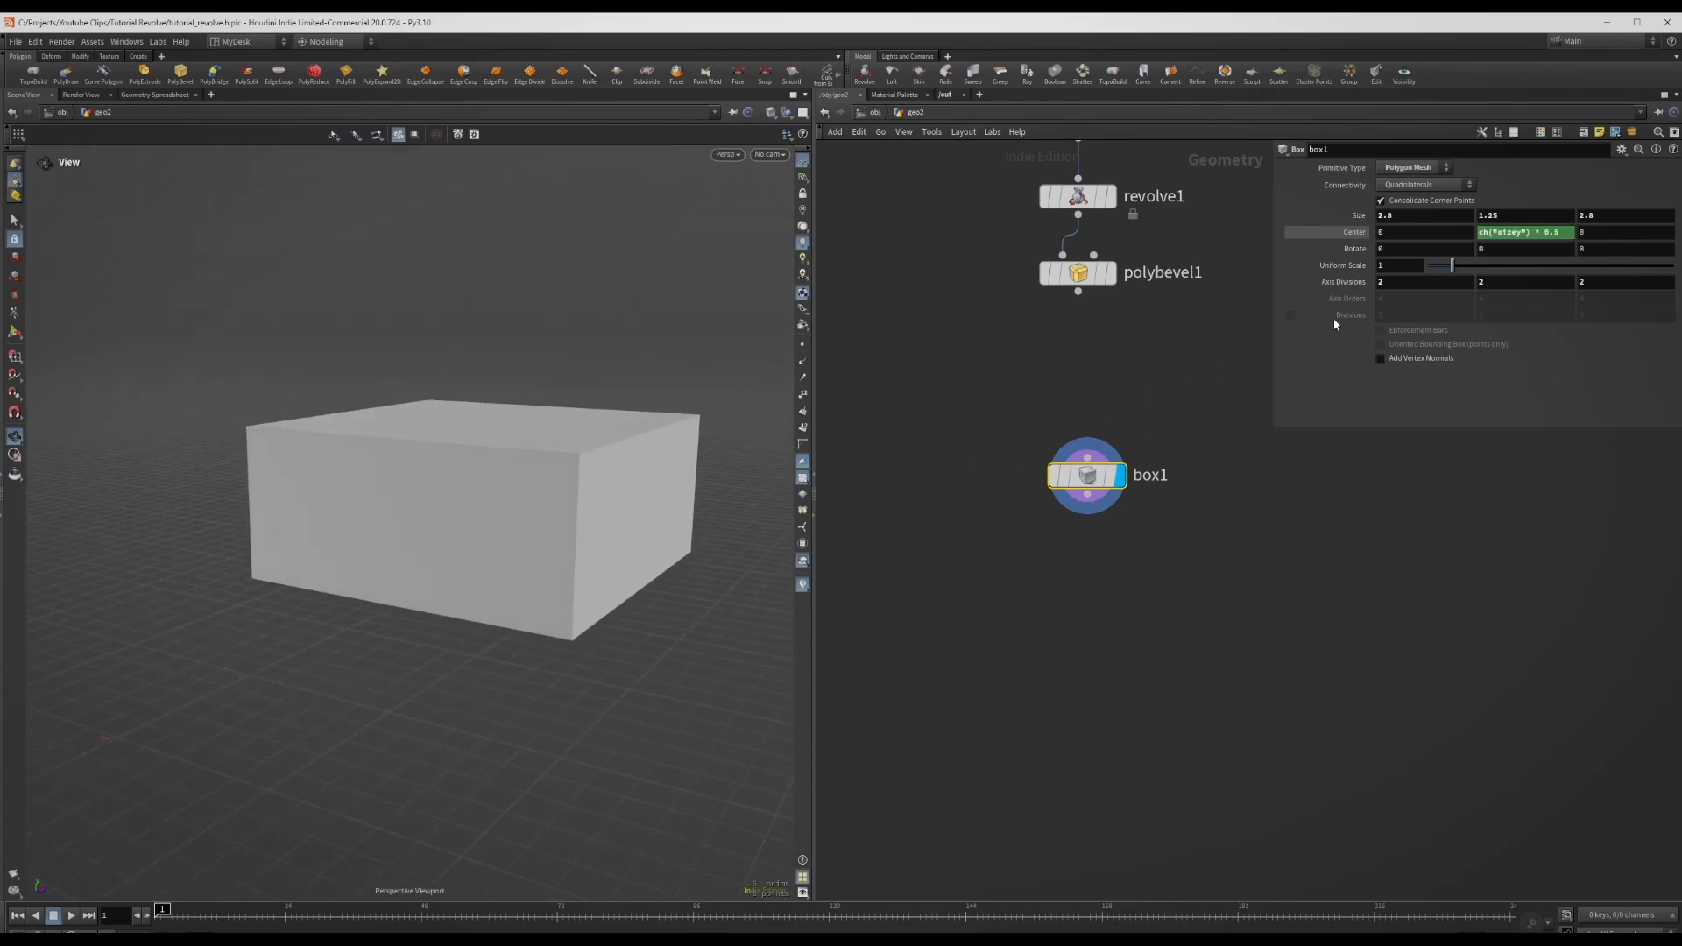
middle_click_drag(1511, 218, 1174, 252)
key("ctrl+z")
- Move box1 to the left of the revolve1 and polybevel1 node chain
scroll(1201, 590, "down", 5)
scroll(1178, 569, "up", 6)
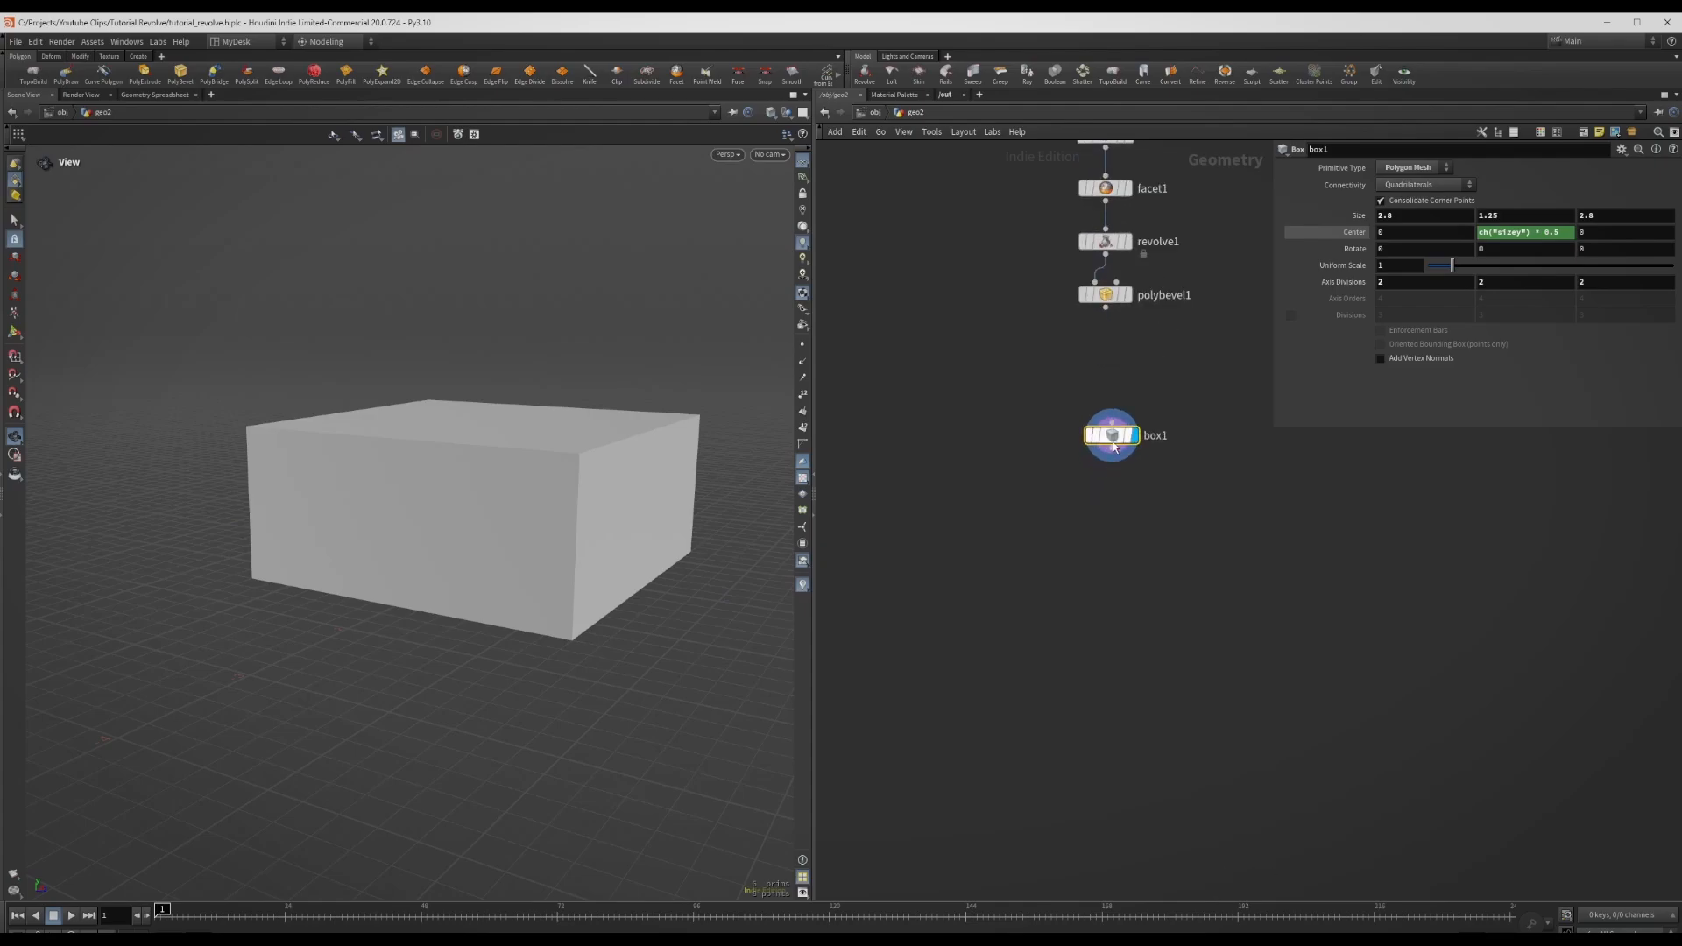
left_click_drag(1116, 438, 970, 432)
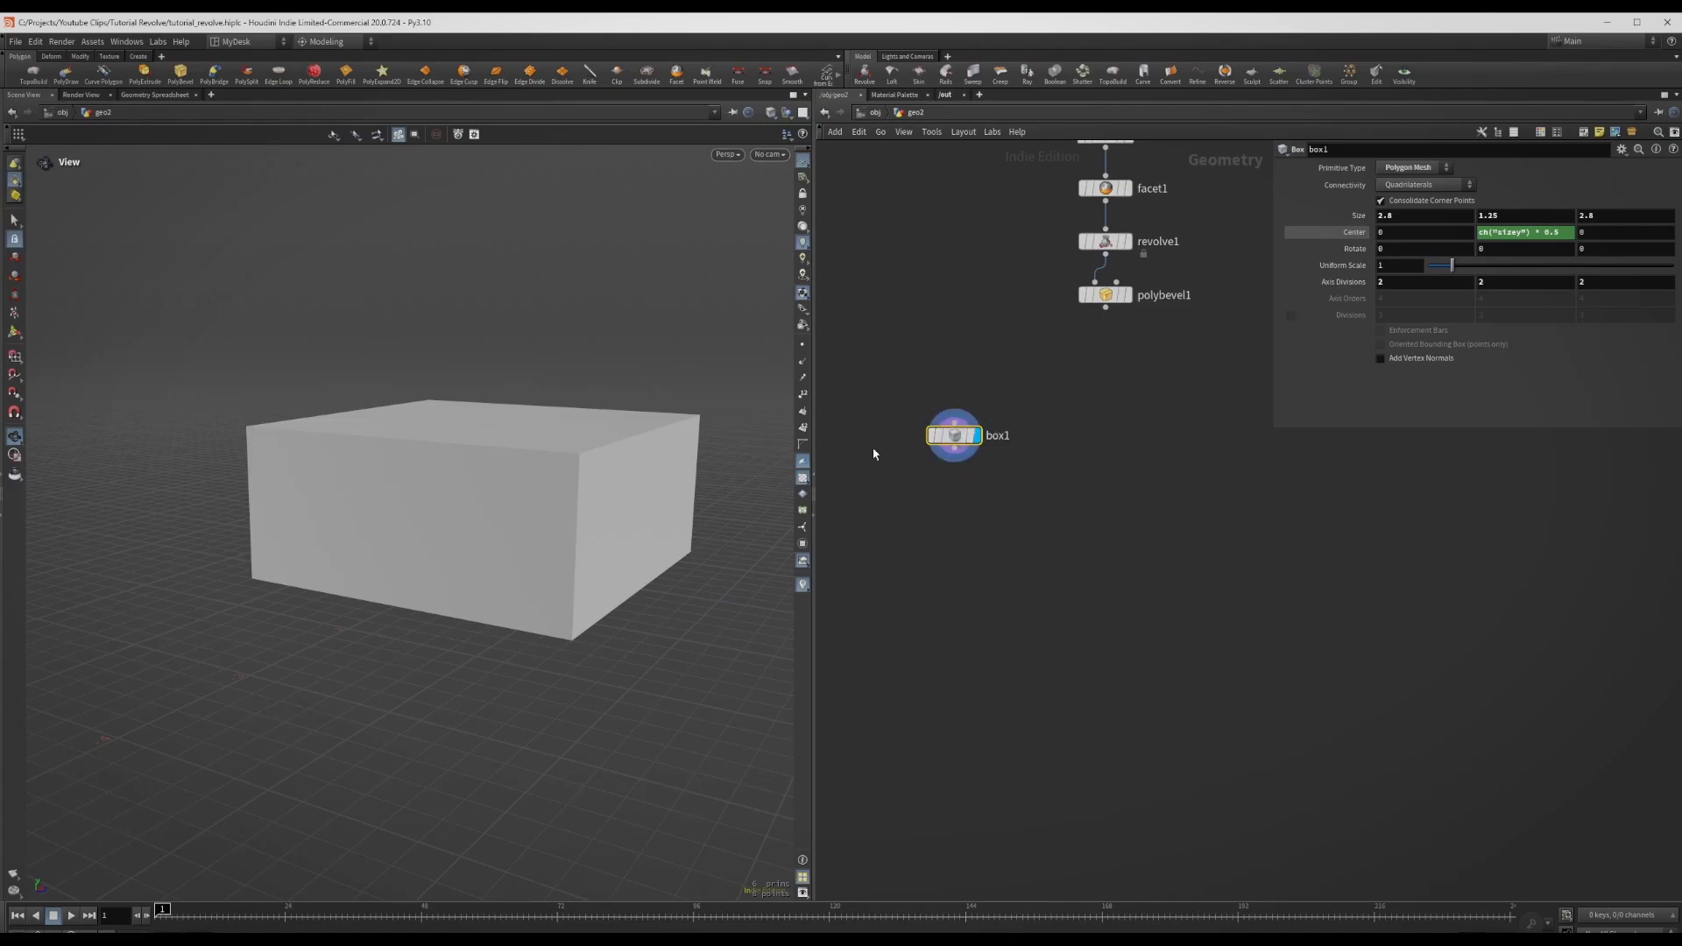
middle_click_drag(1191, 563, 1111, 537)
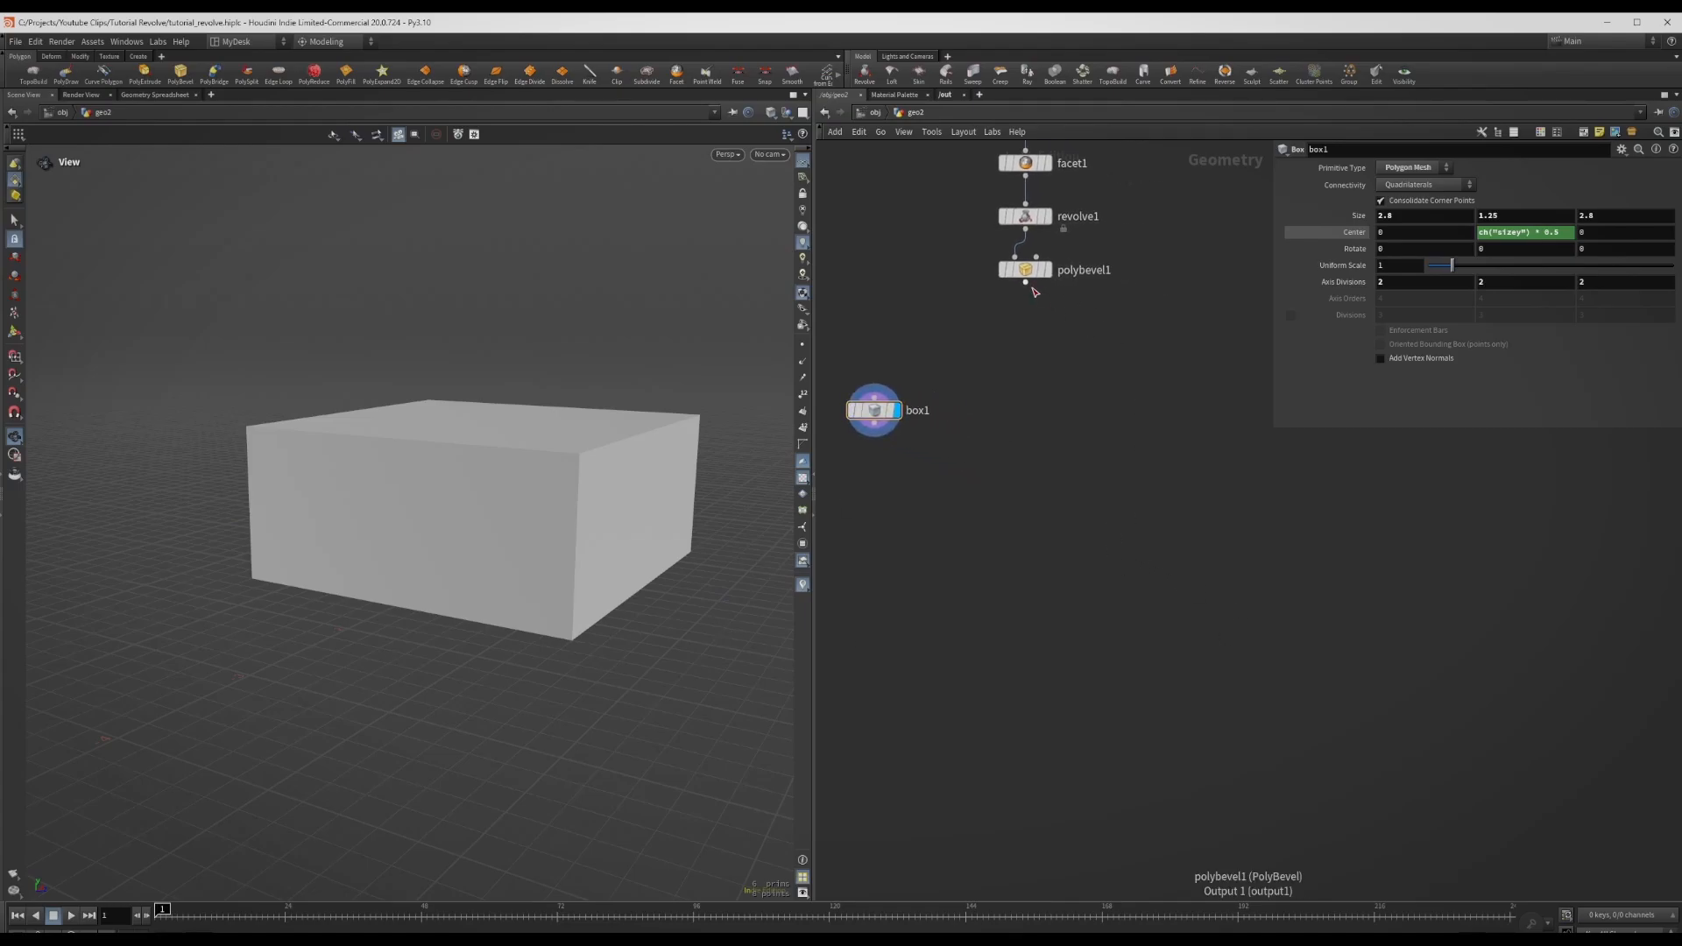
- Add a Bound node fed by polybevel1's output, display it and frame the bounding box in the viewport
left_click(1025, 282)
key("Tab")
type("bou")
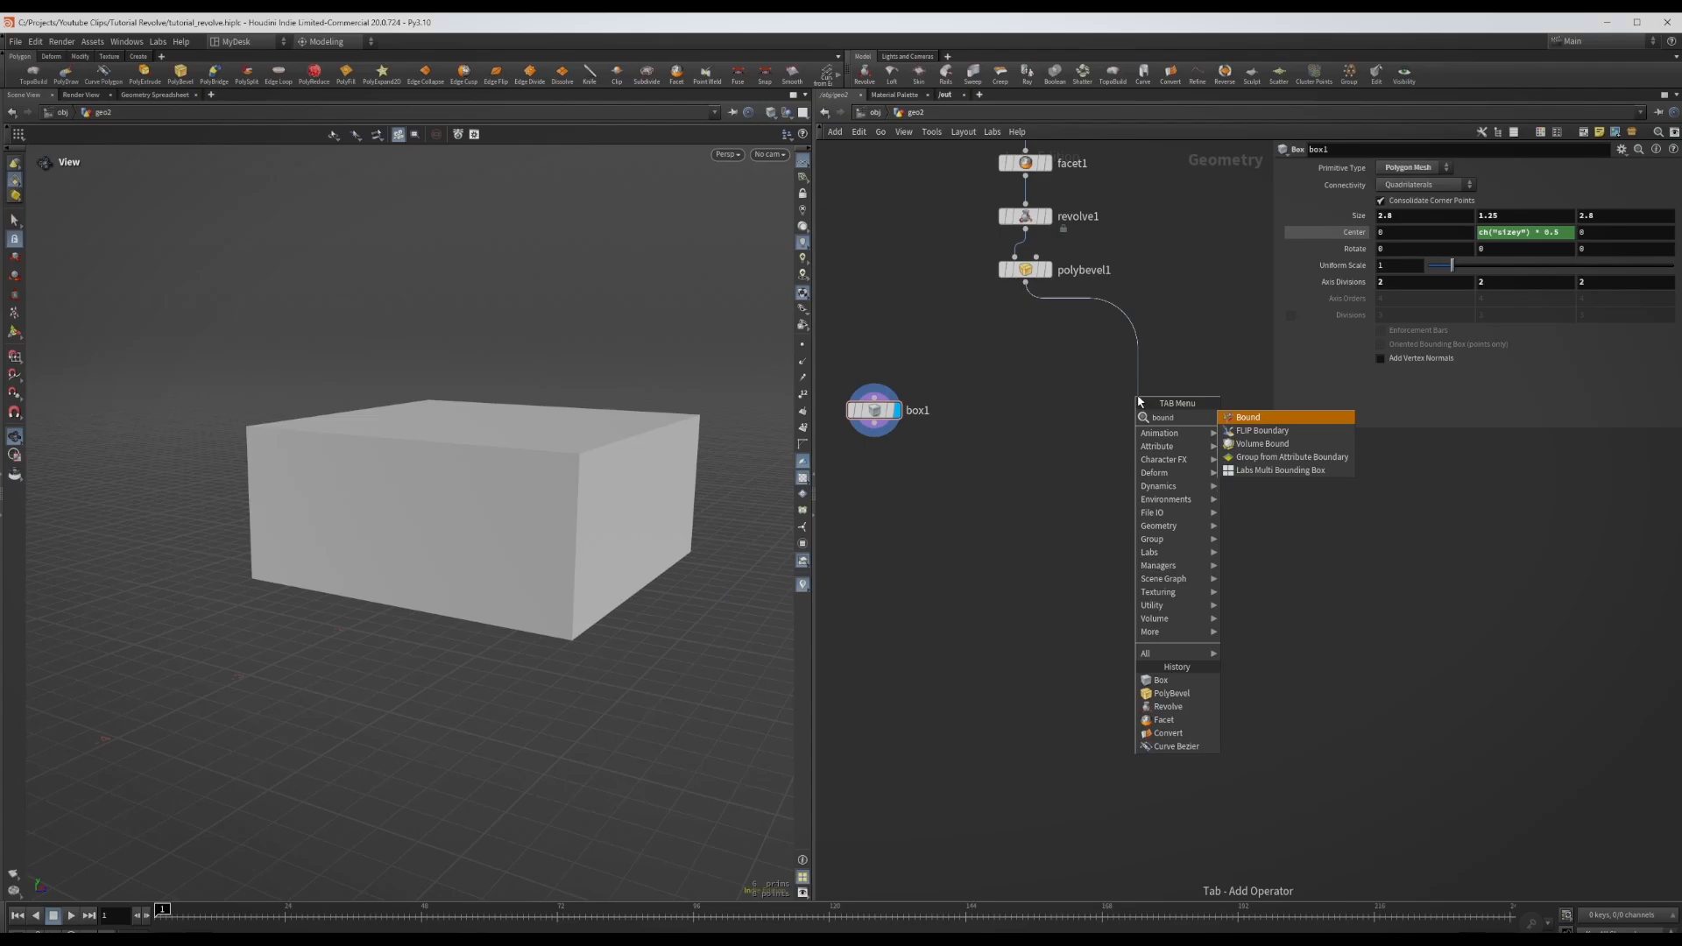
key("Return")
left_click_drag(1084, 357, 1119, 419)
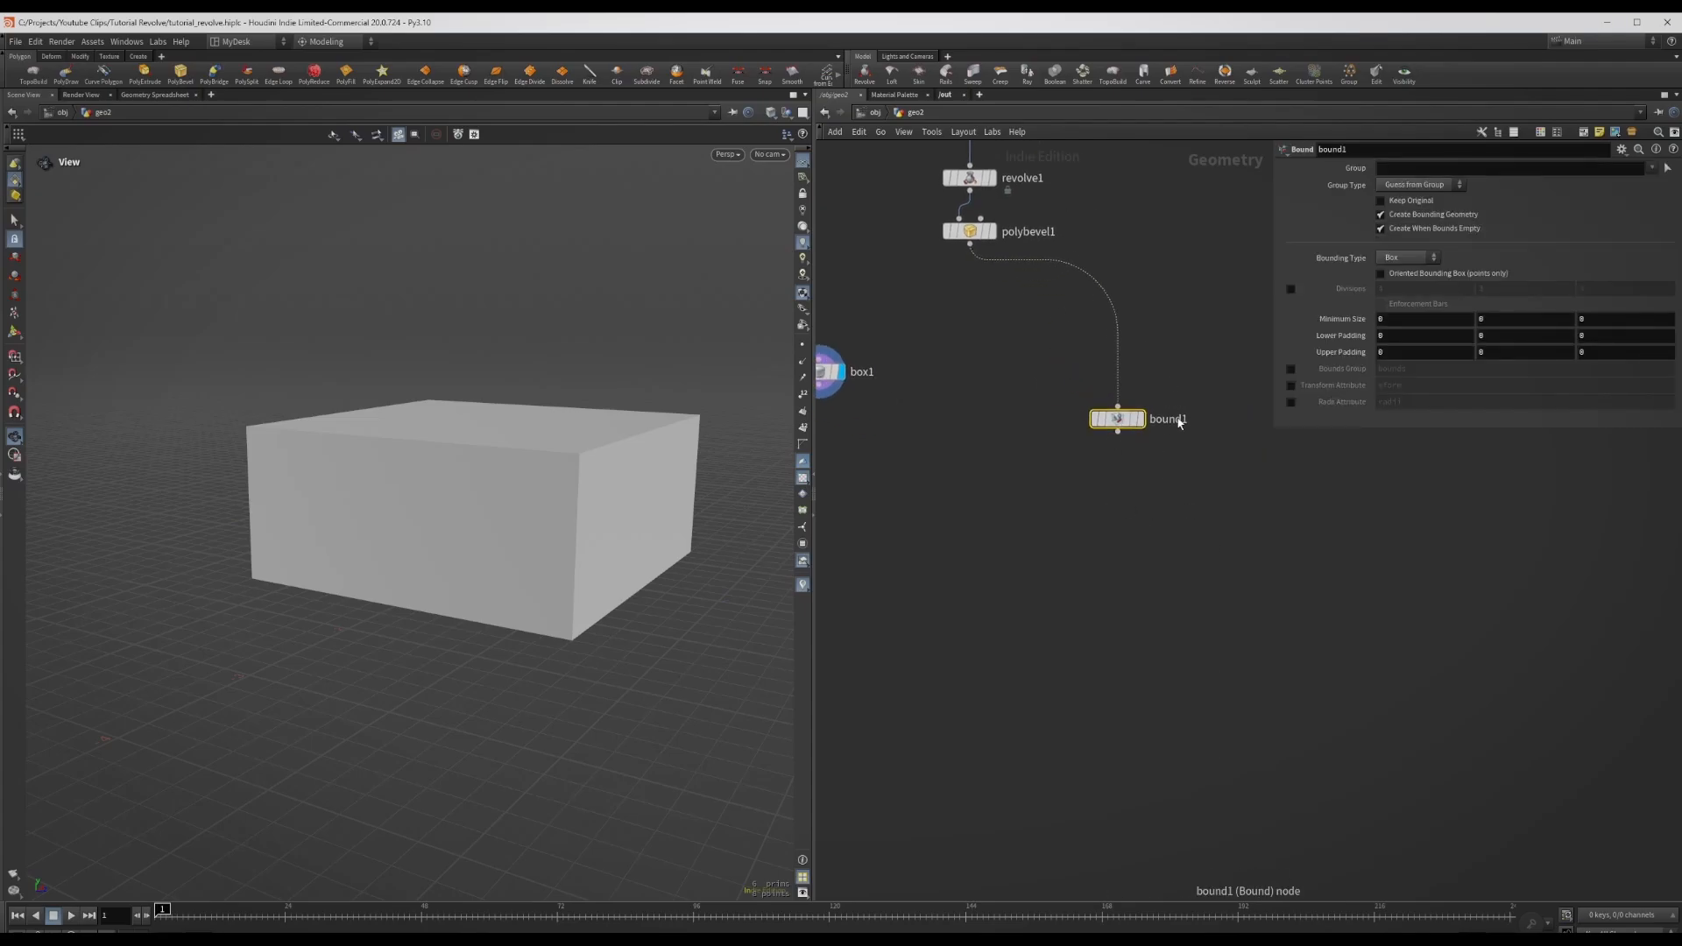
left_click(1140, 419)
key("f")
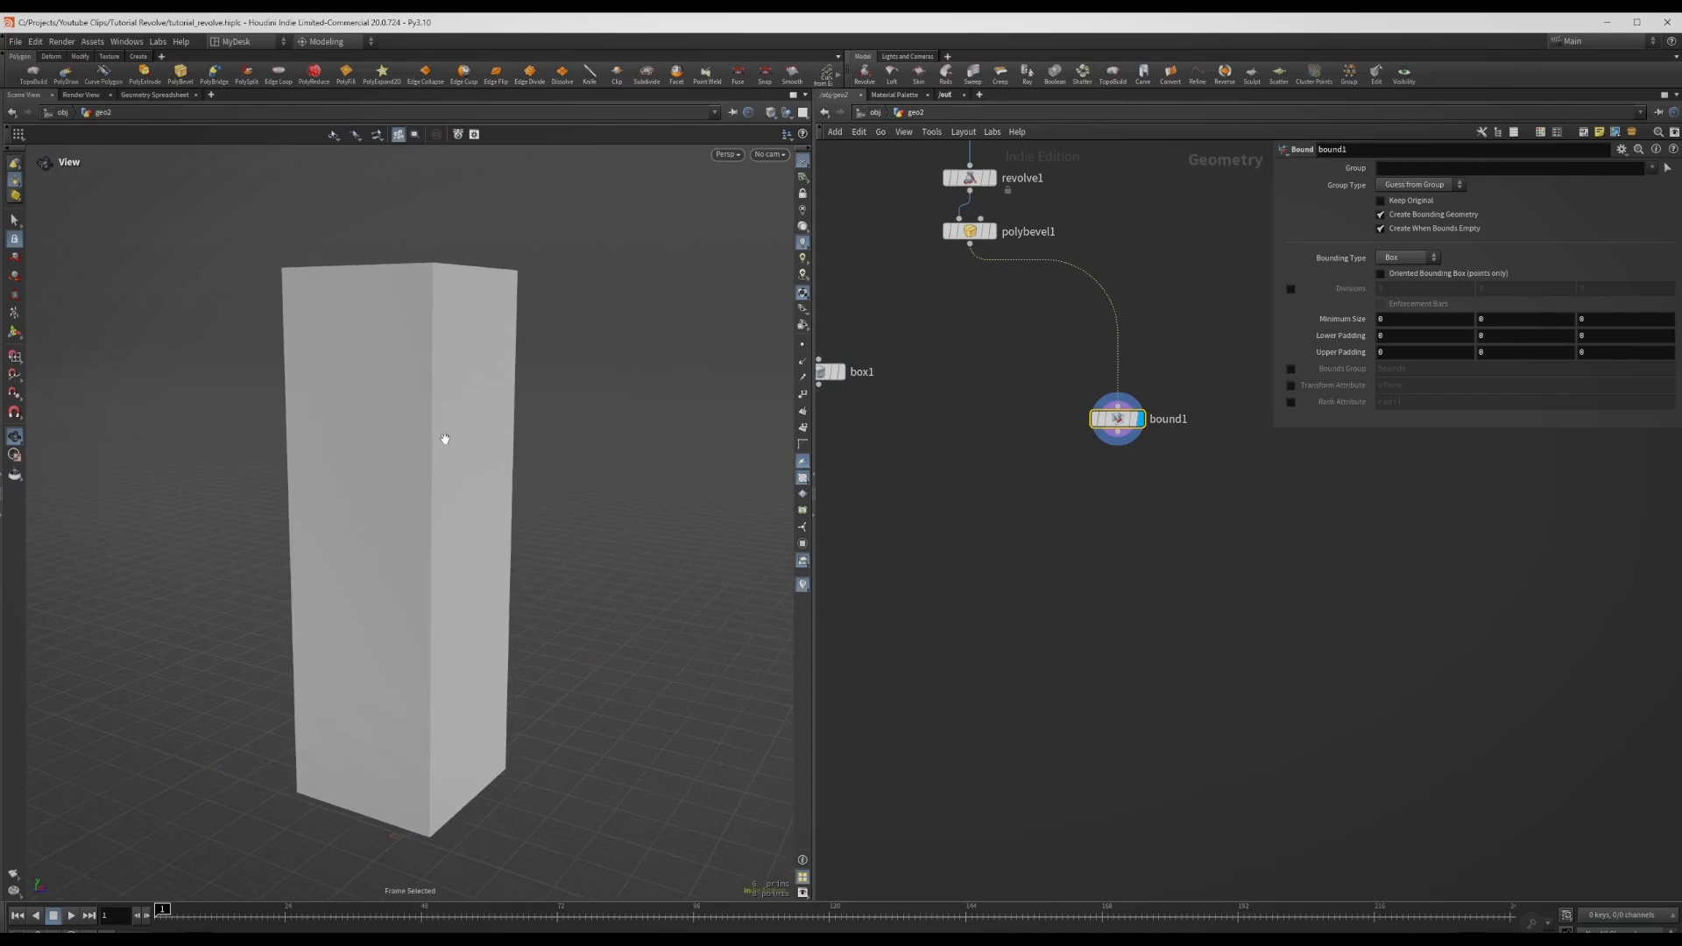
left_click_drag(445, 438, 555, 582)
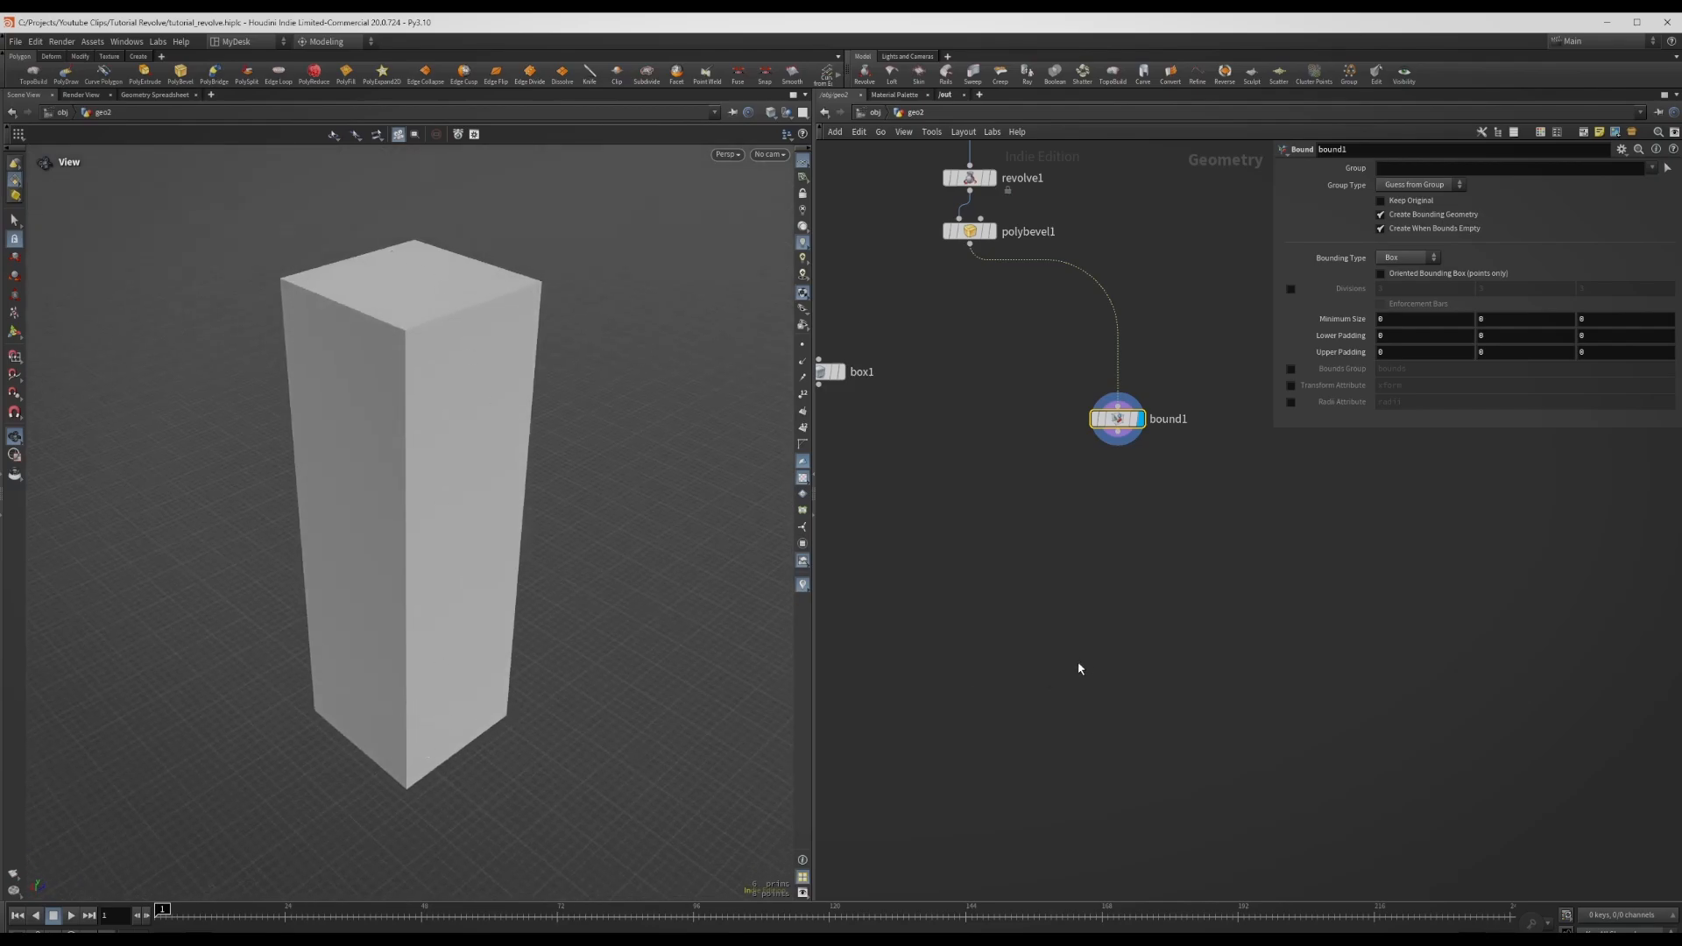
- Add a displayed Group node below bound1 and name its group top_prim
key("Tab")
type("group")
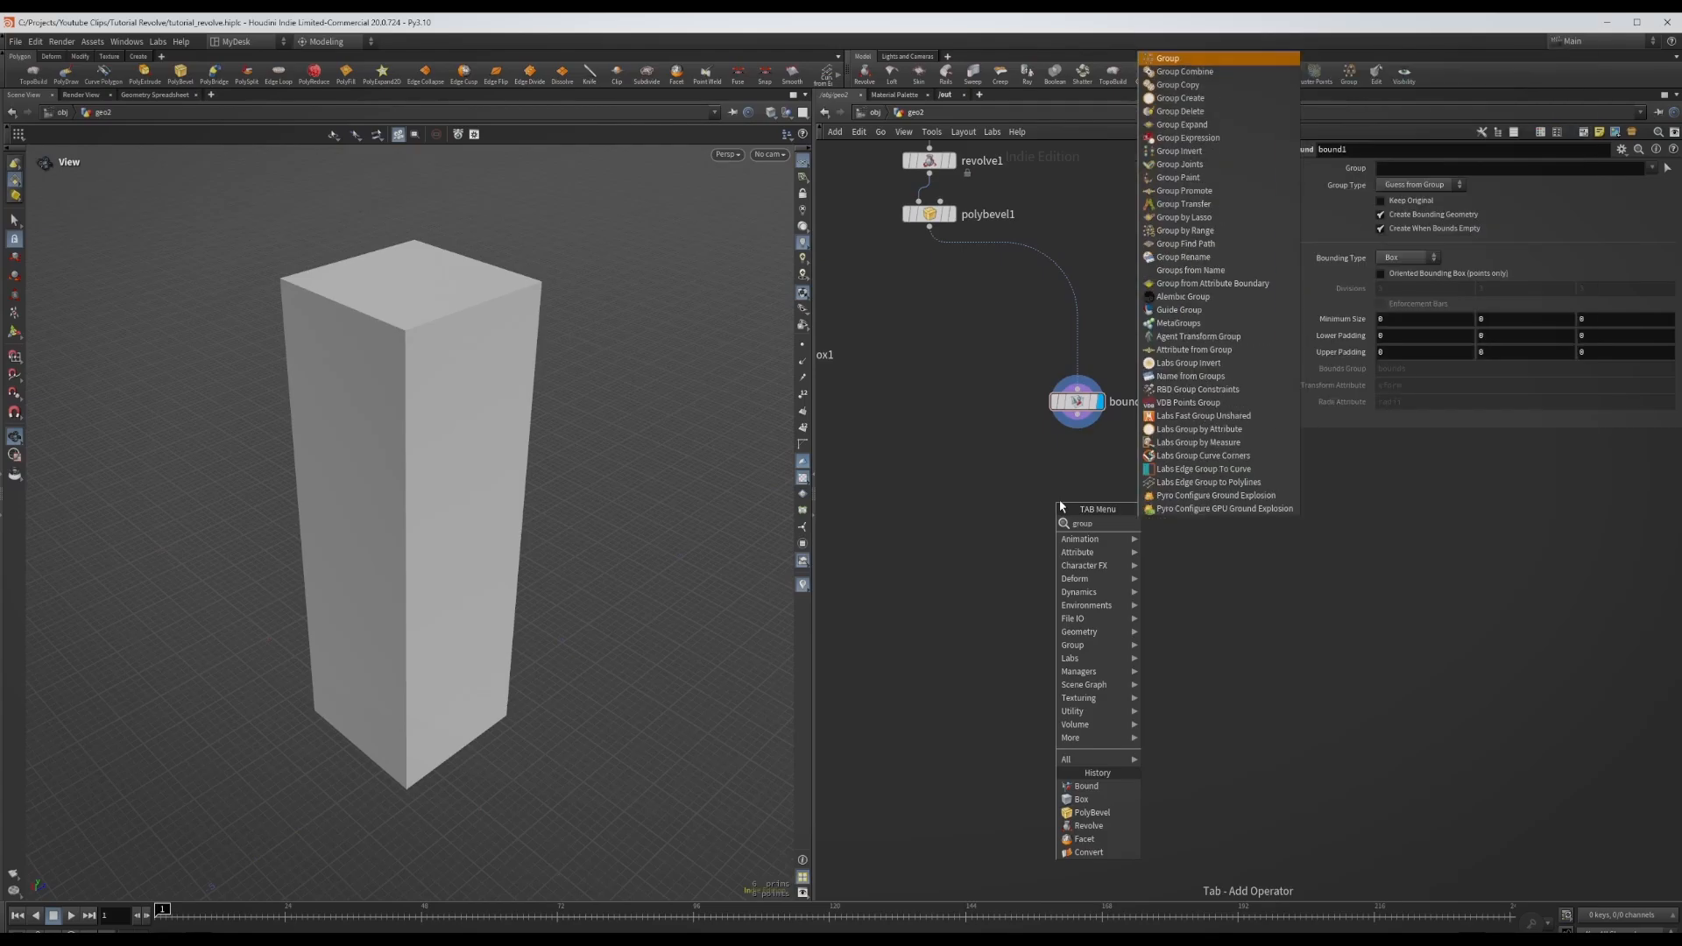
key("Return")
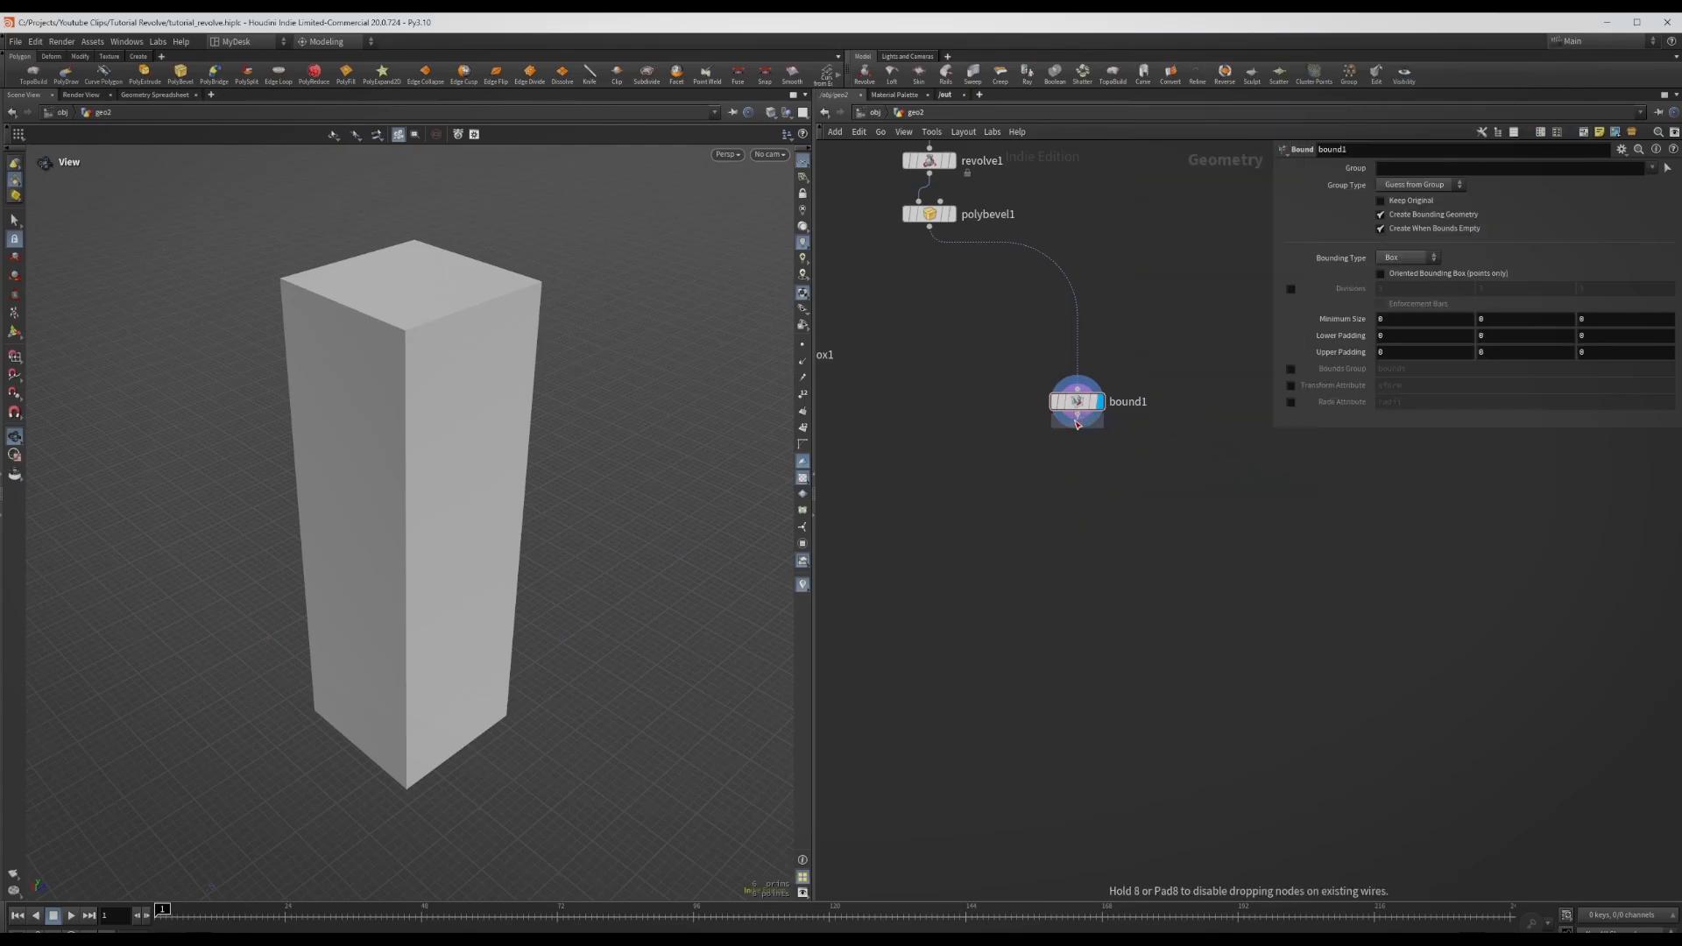
left_click(1077, 447)
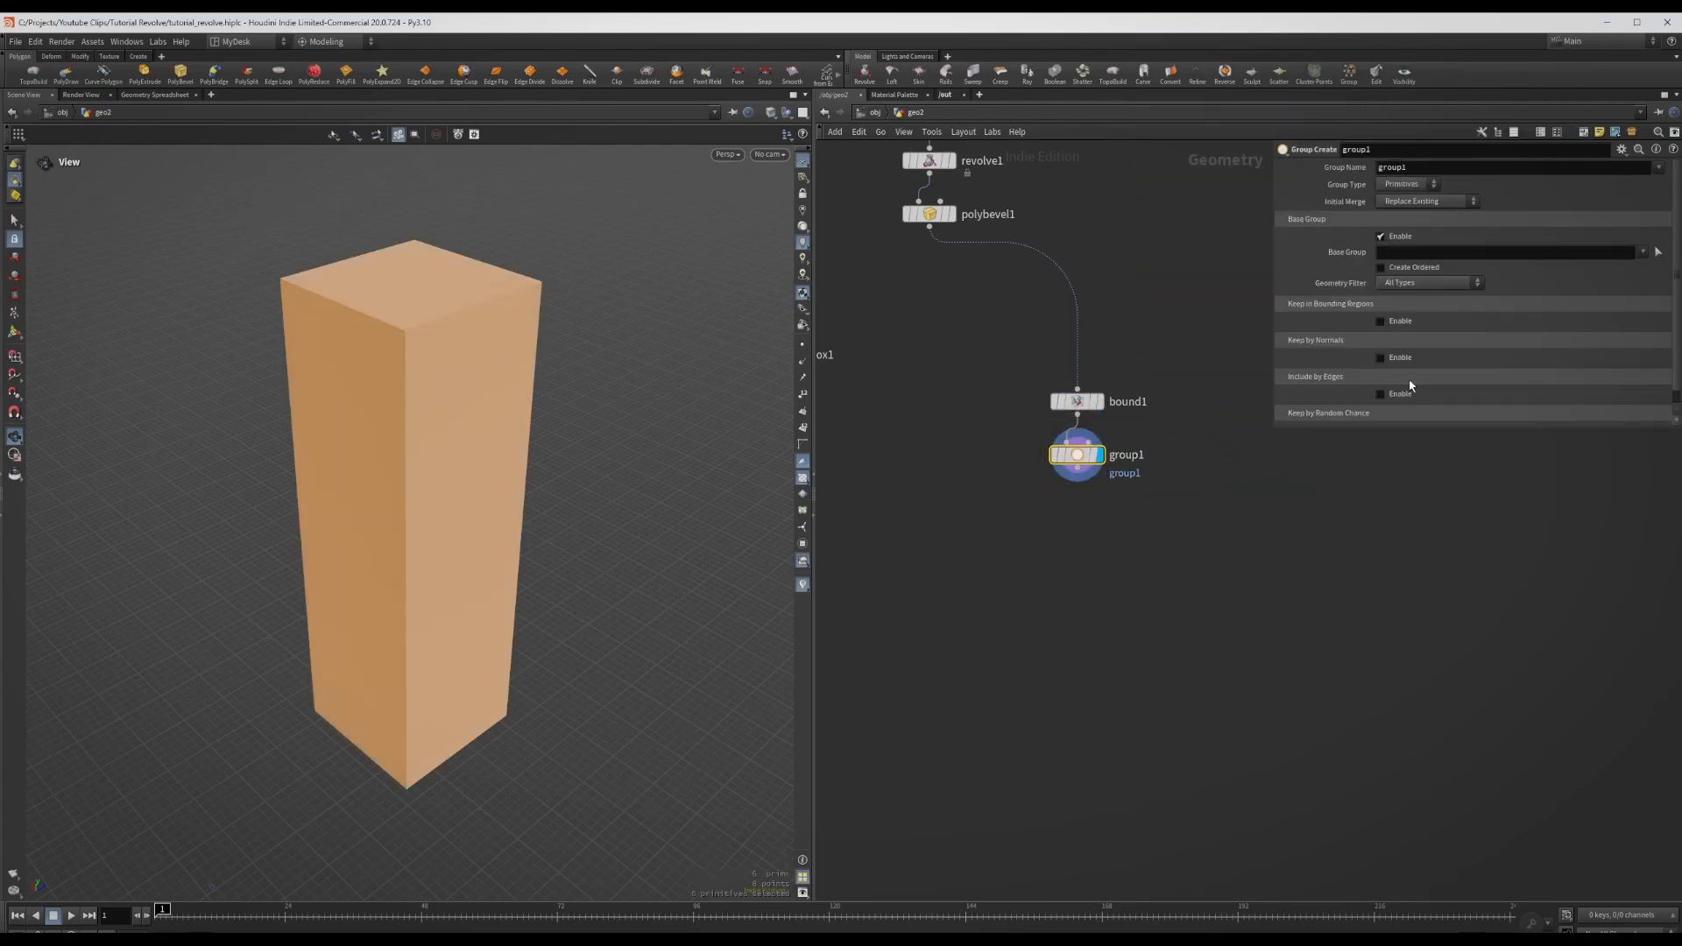
double_click(1553, 175)
type("top_")
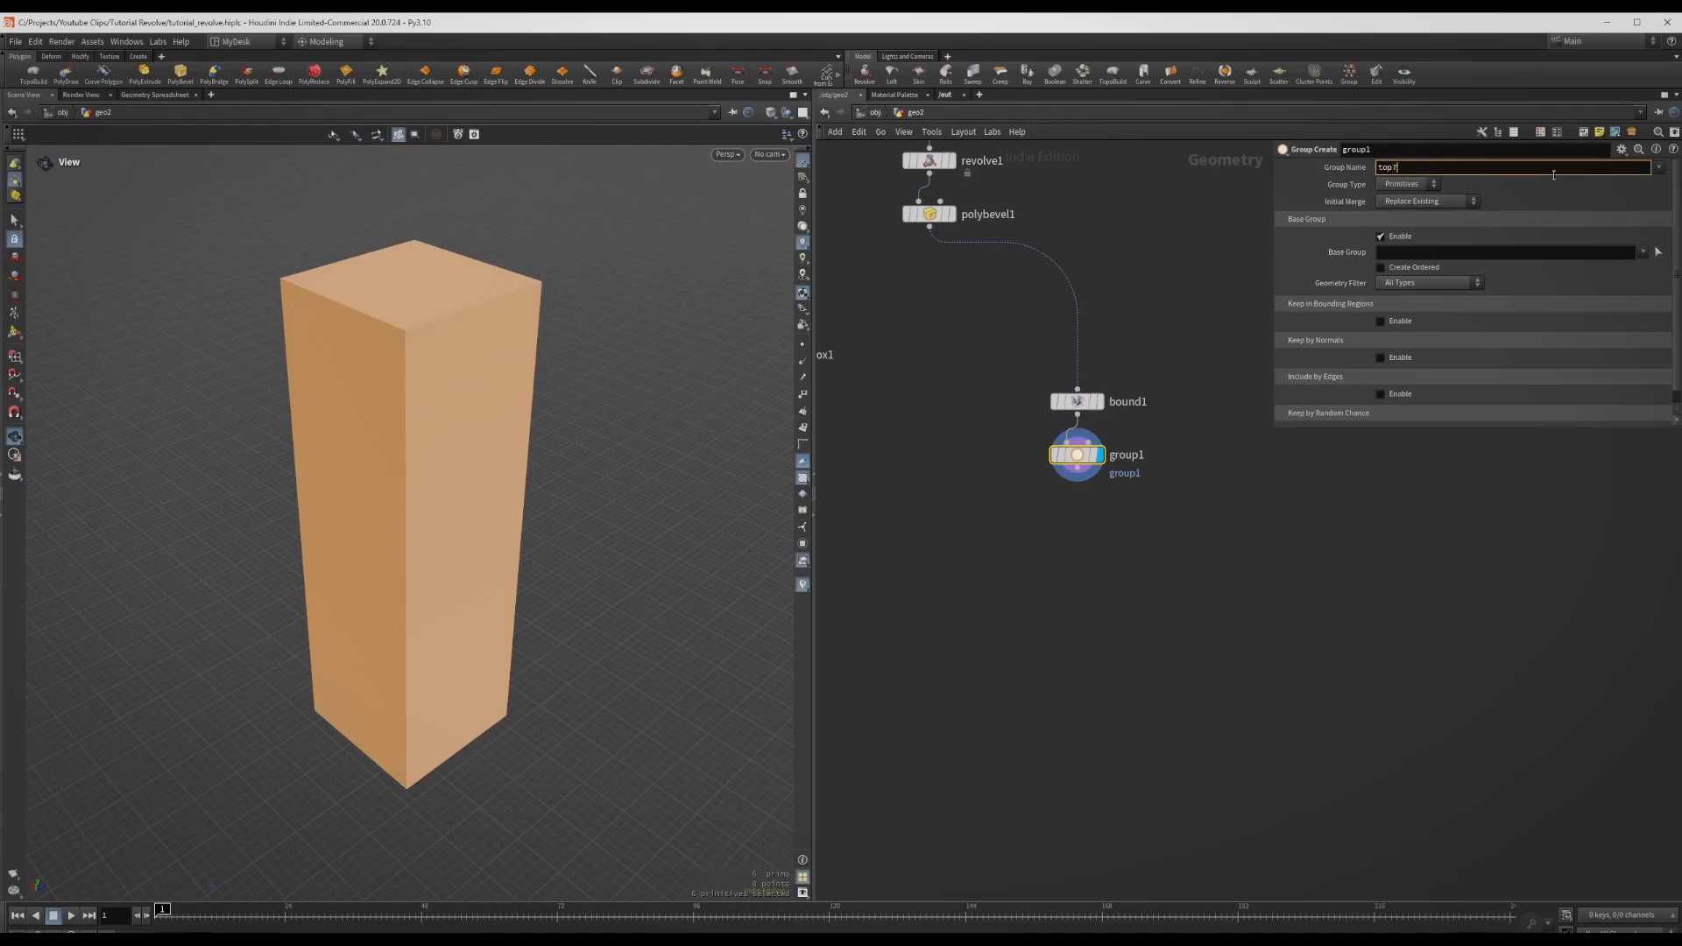
type("prim")
key("Return")
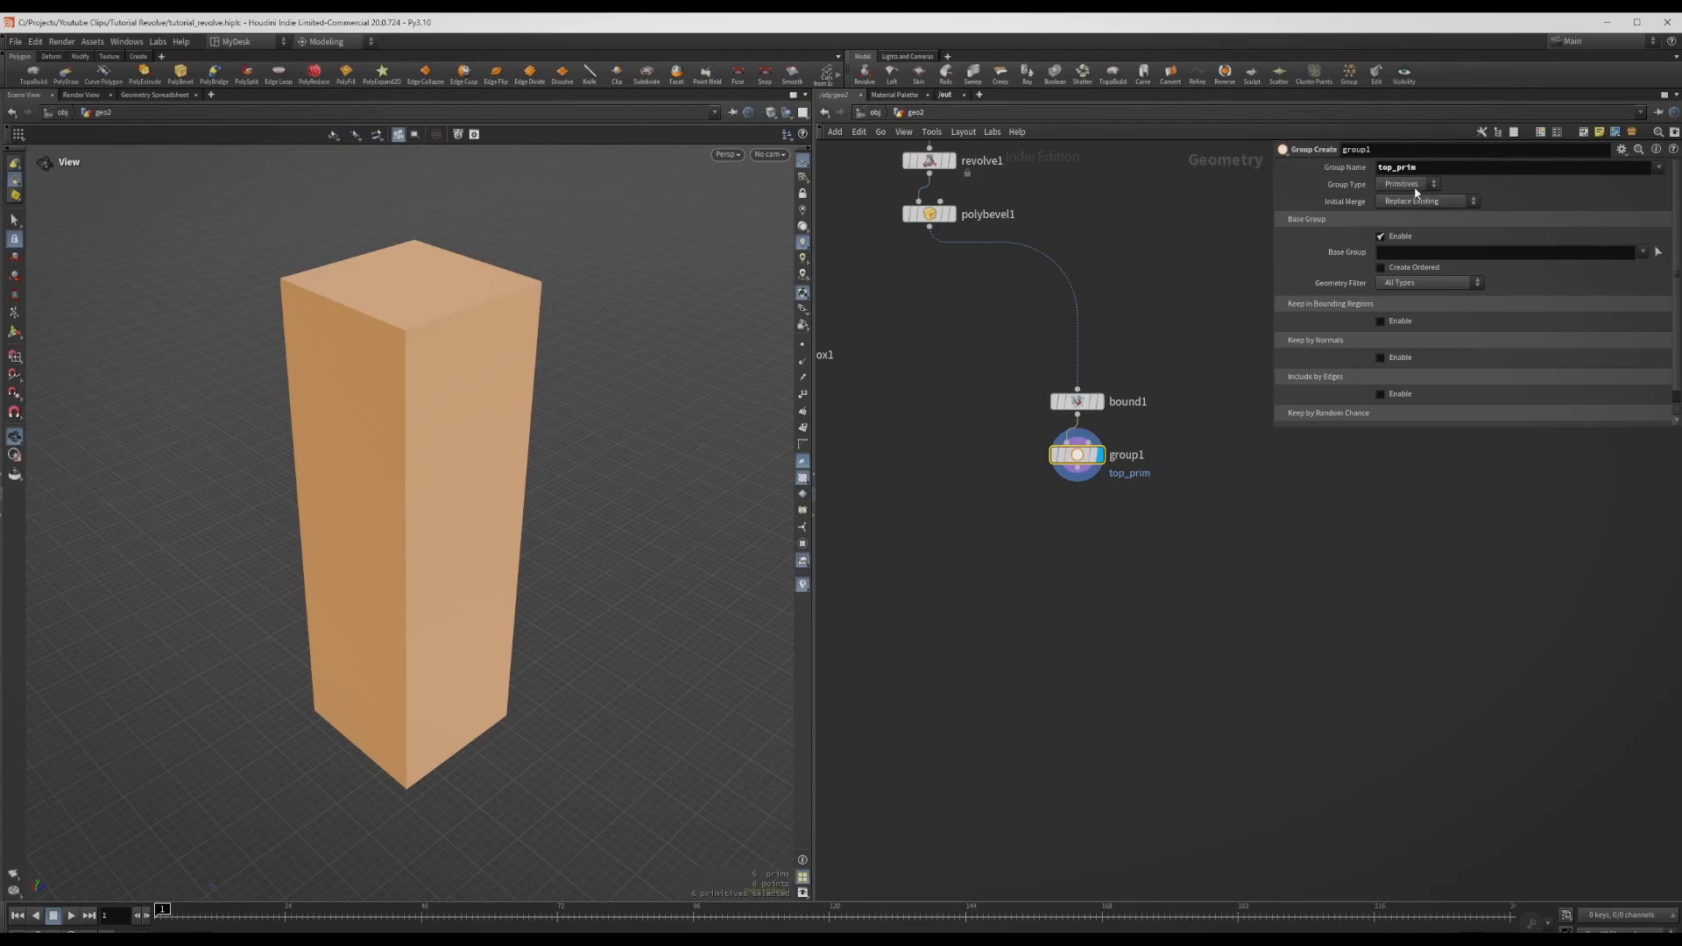
- Limit top_prim to the upward-facing face: disable Base Group, enable Keep by Normals, and set Direction to 0, 1, 0 and Spread Angle to 0
left_click(1381, 236)
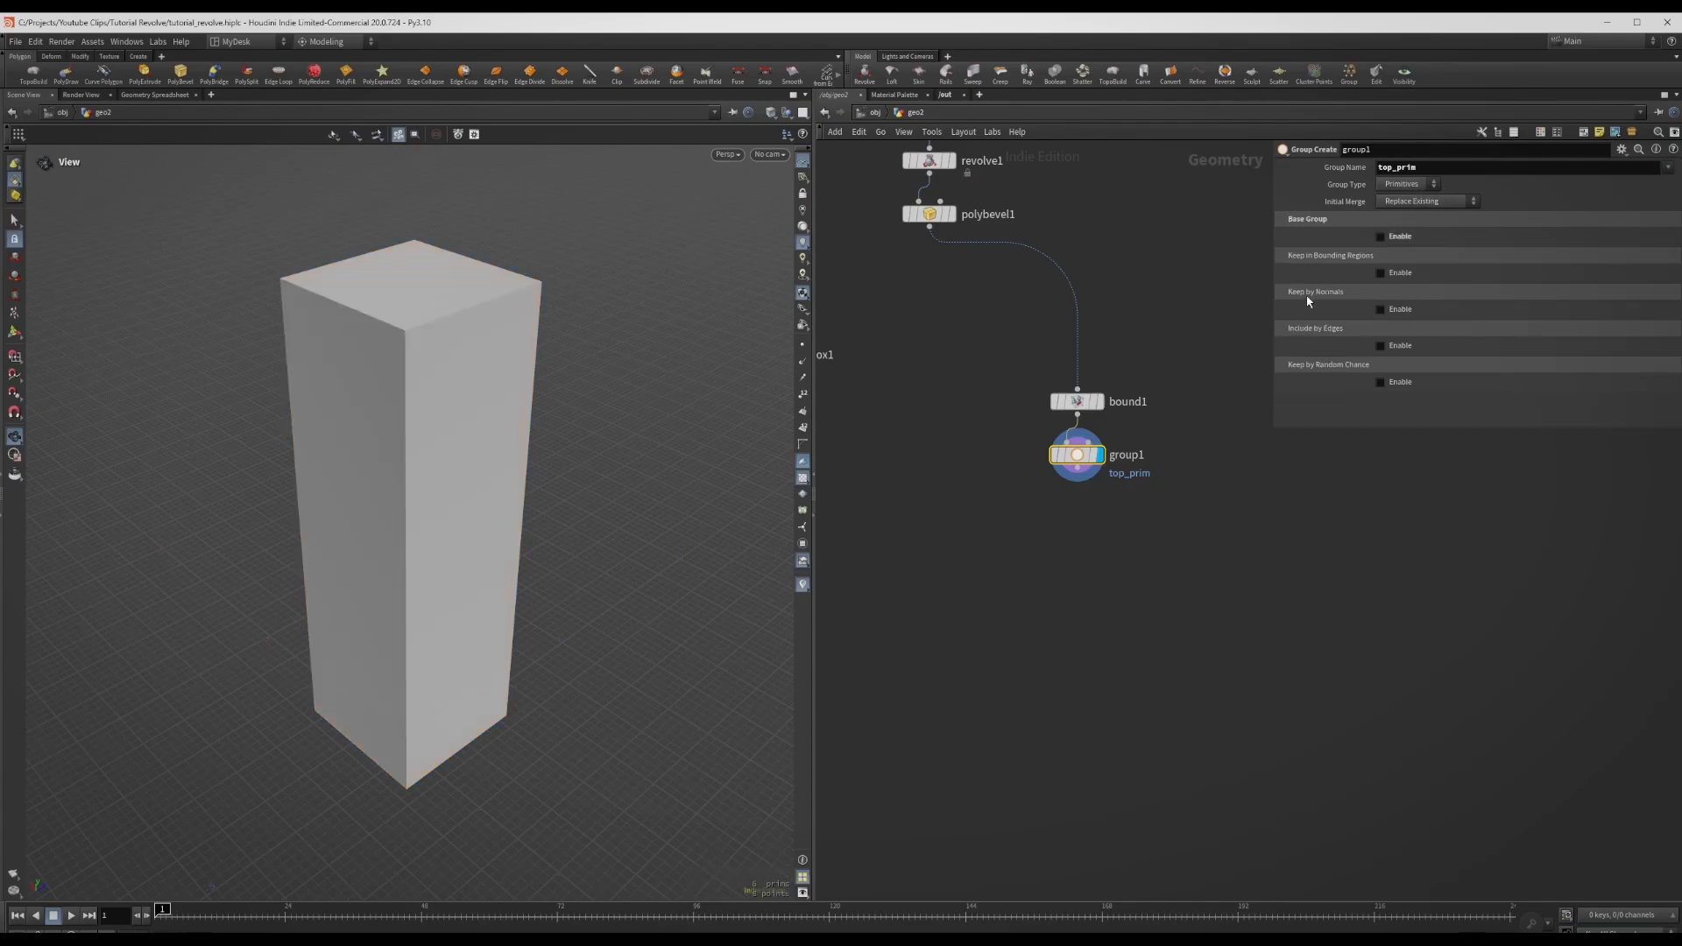
left_click(1381, 309)
left_click(1508, 364)
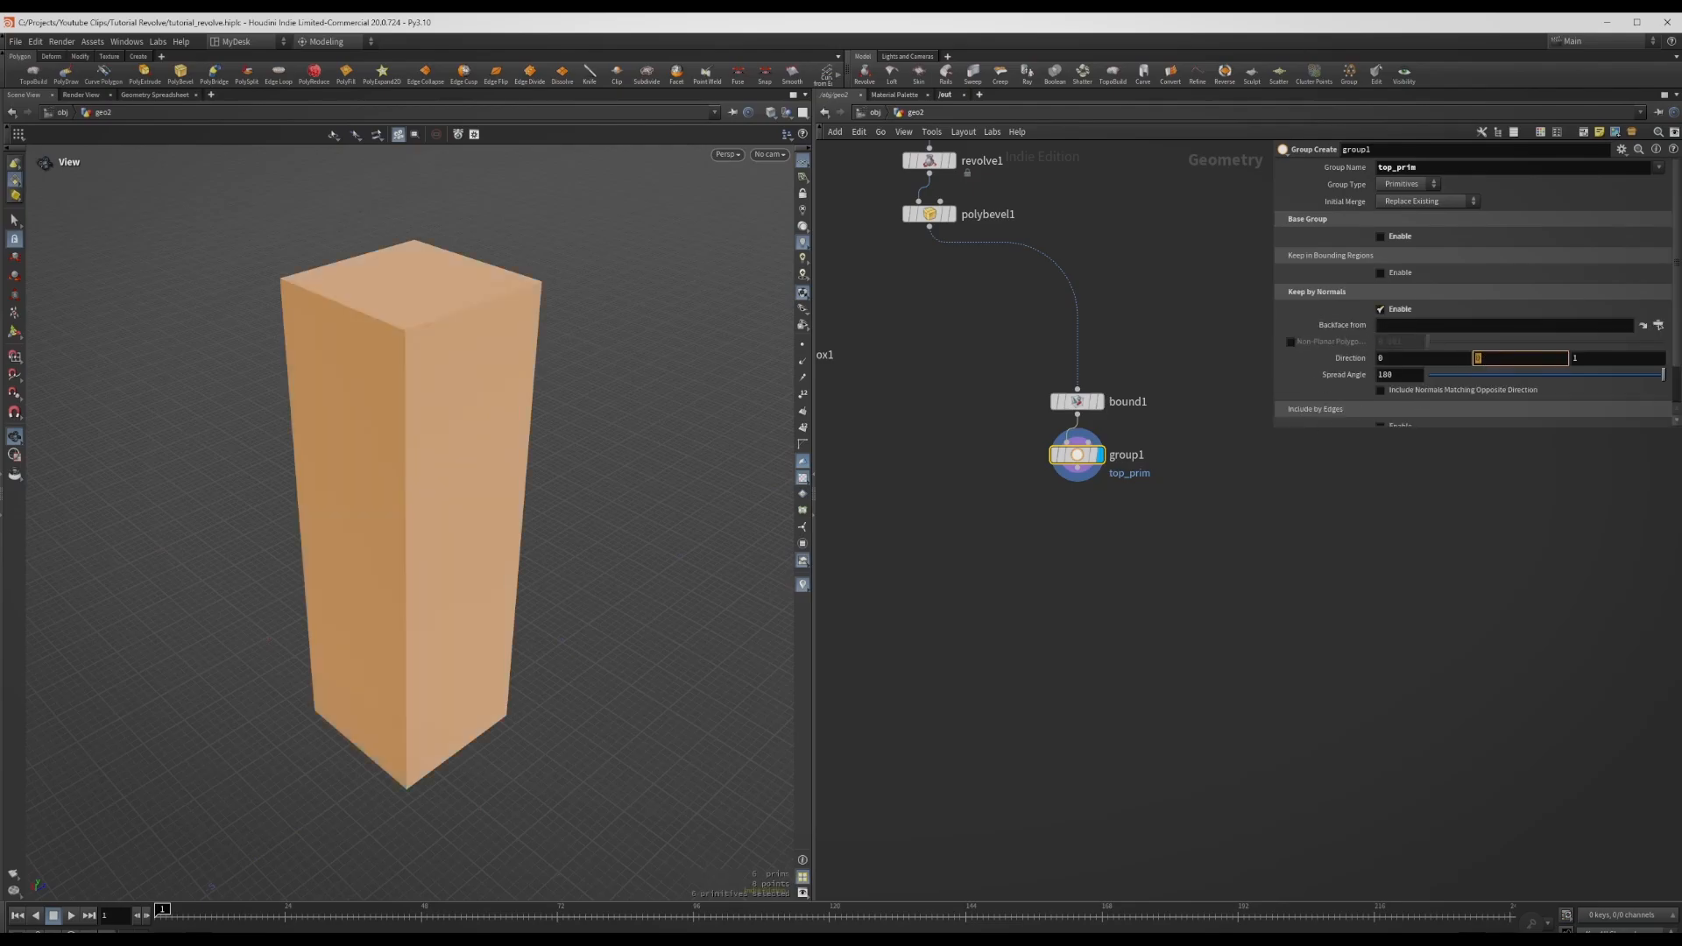
type("1")
key("Tab")
type("0")
key("Tab")
type("0")
key("Return")
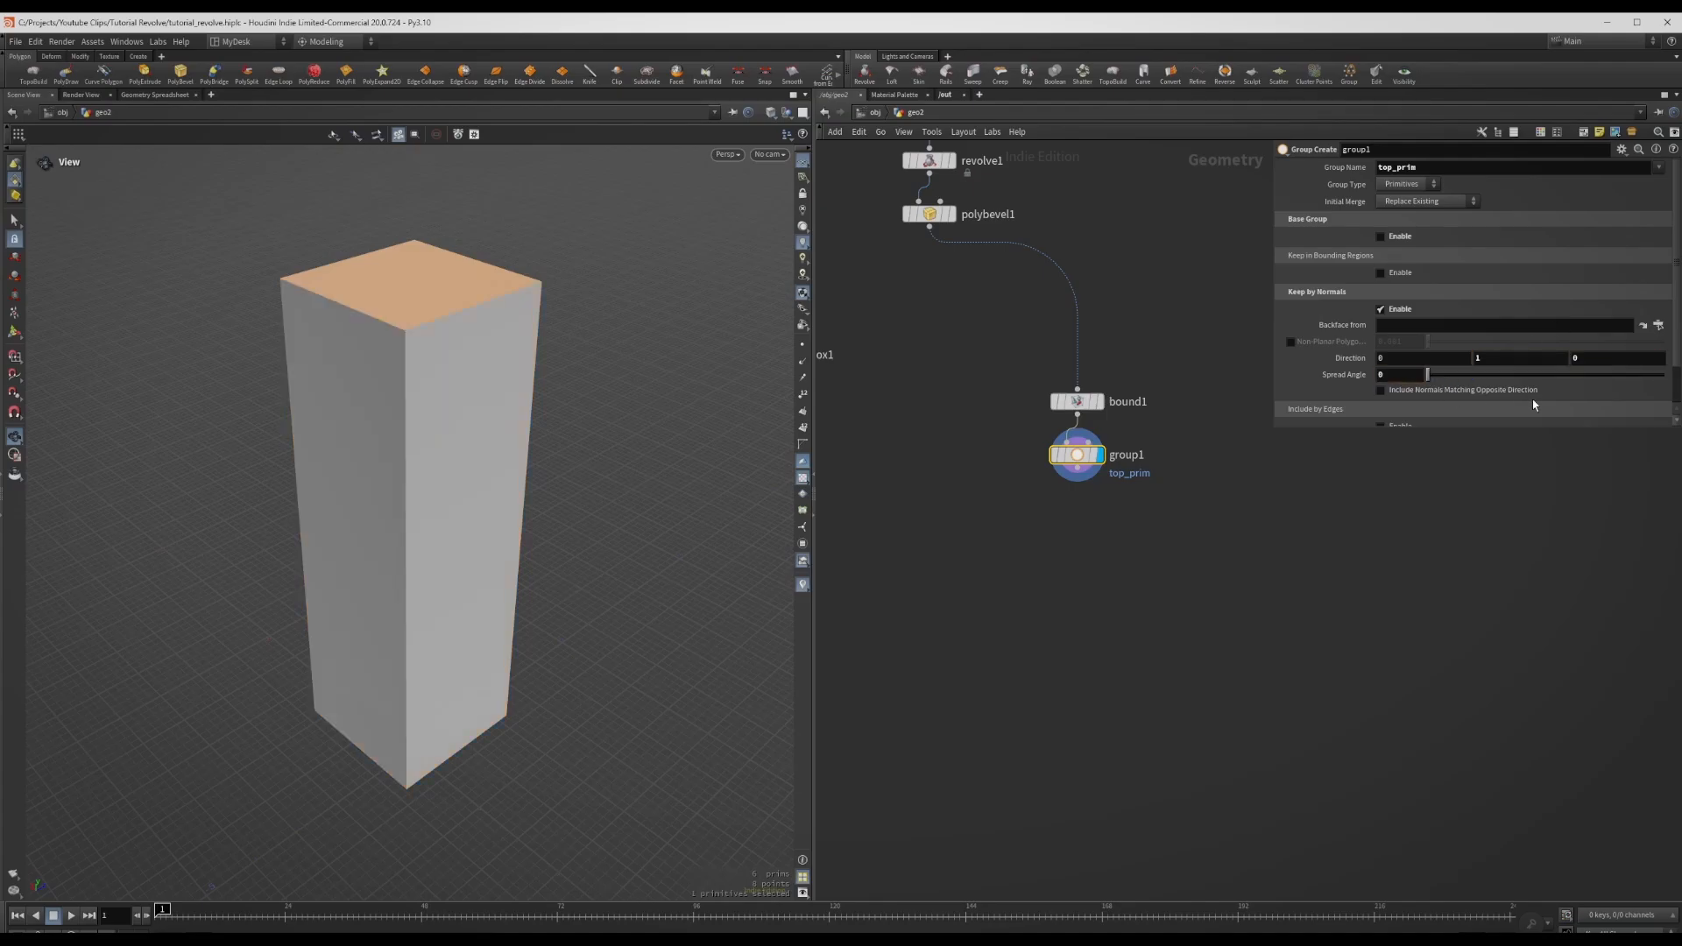
left_click_drag(548, 405, 443, 269)
left_click_drag(352, 332, 675, 533)
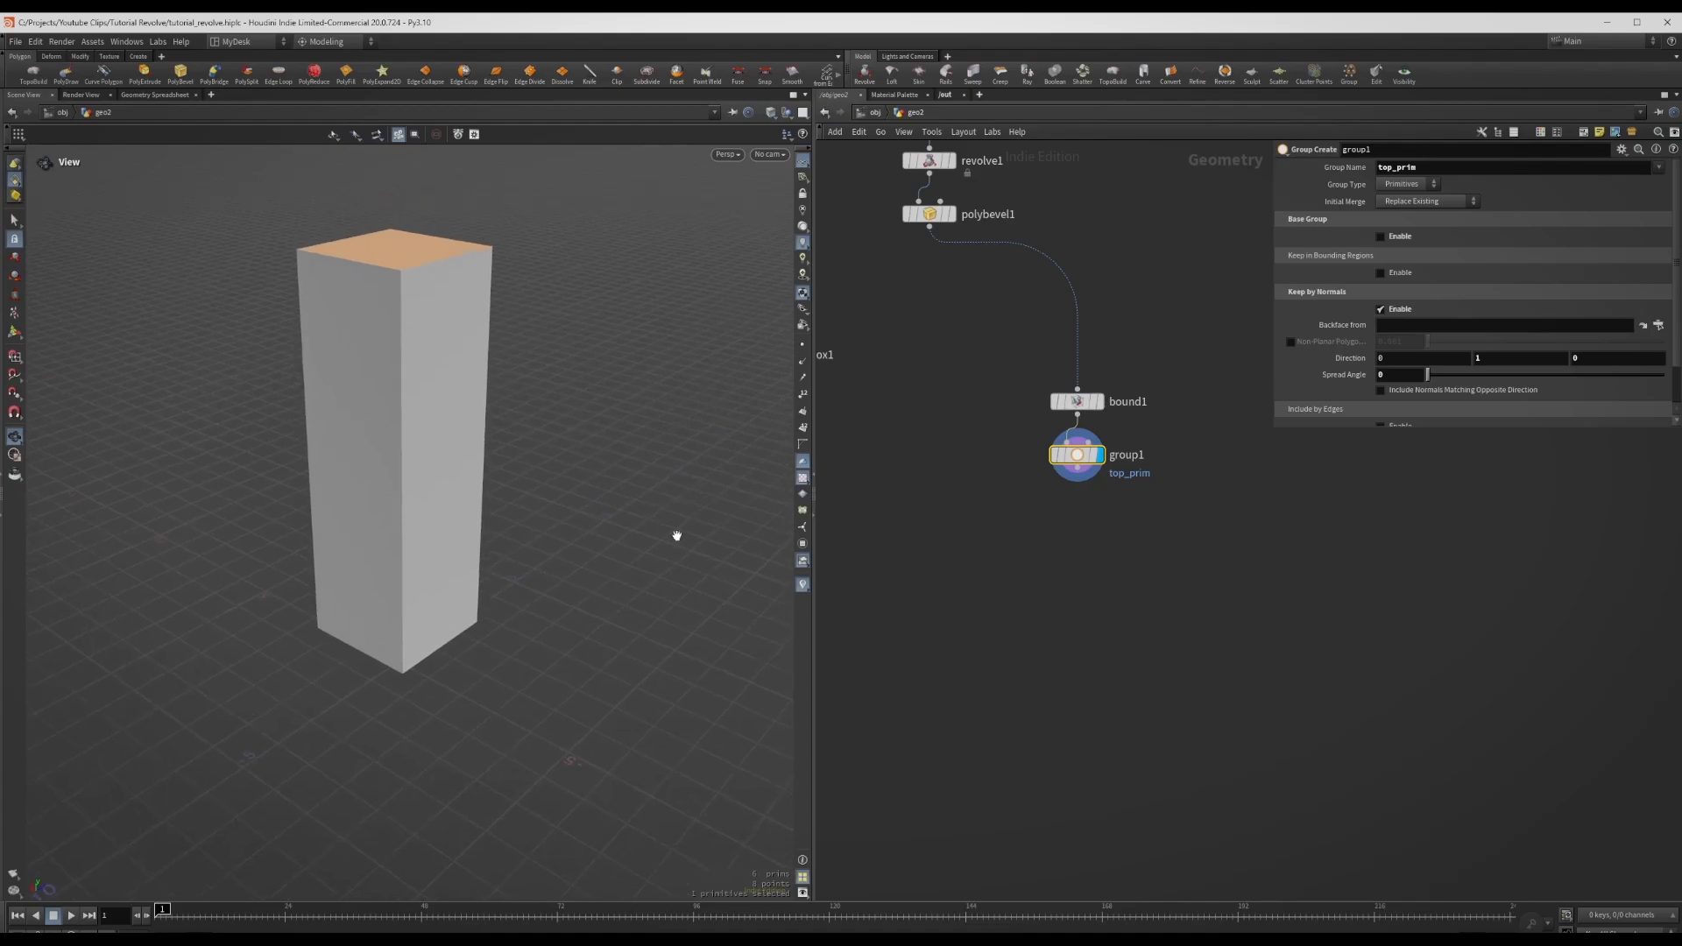
- Duplicate group1 with its settings below itself, feed the copy from group1's output and align the bound and group nodes in a column
scroll(1034, 548, "up", 5)
scroll(1039, 601, "down", 5)
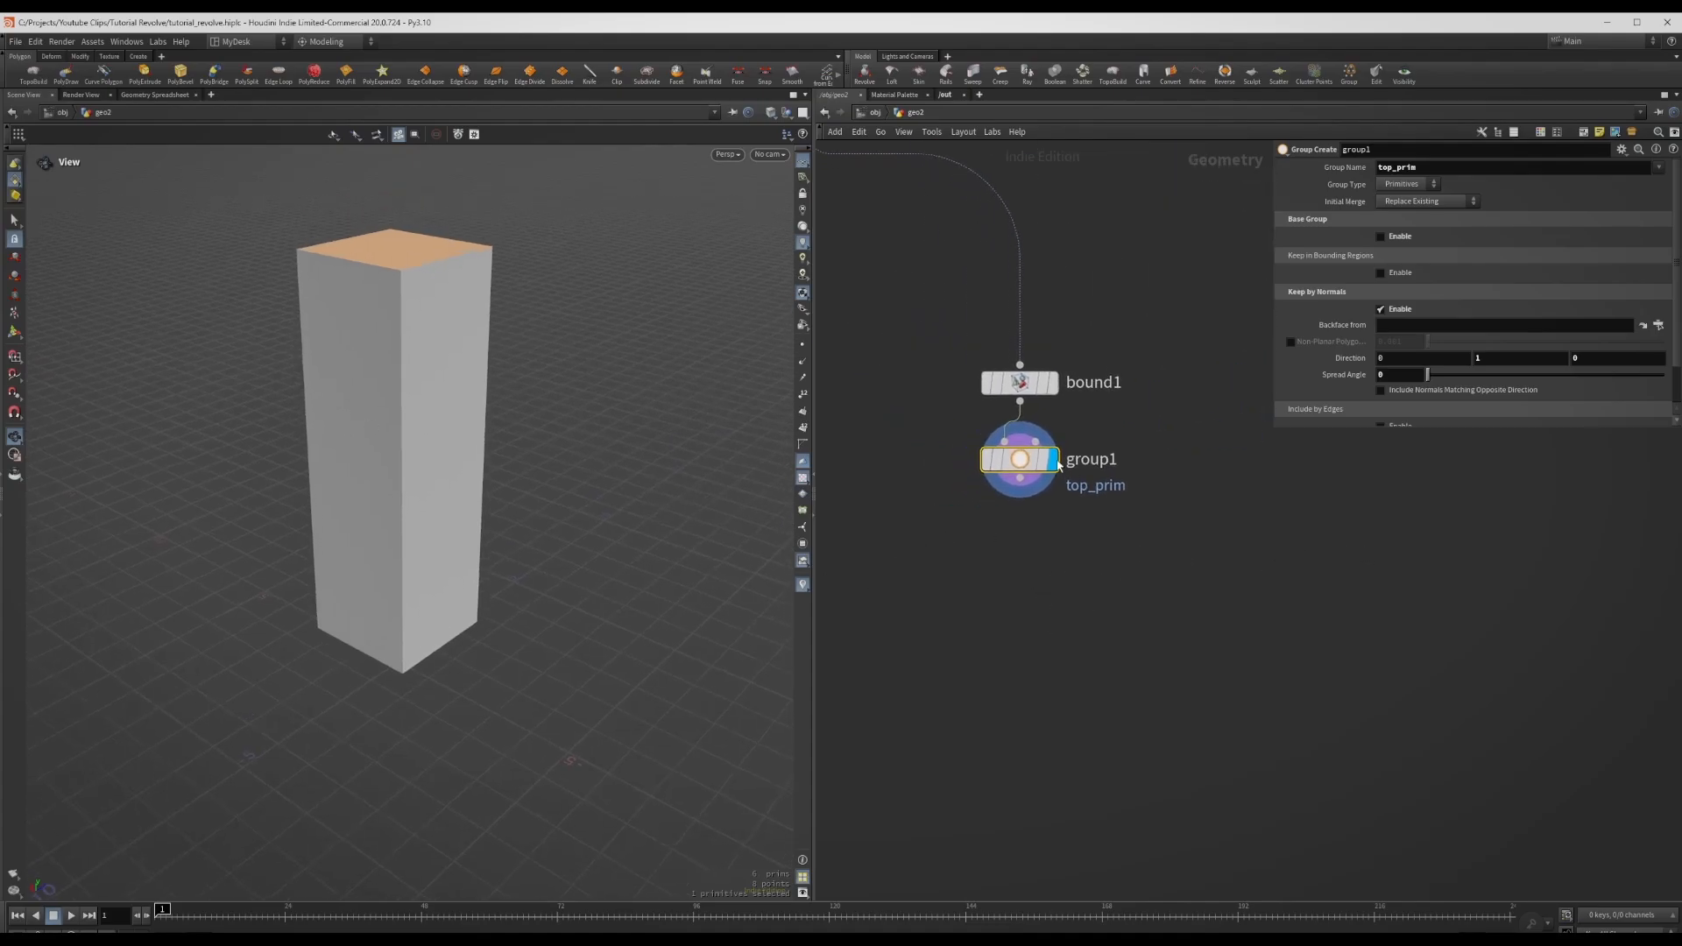
left_click_drag(1032, 466, 1041, 605, "alt")
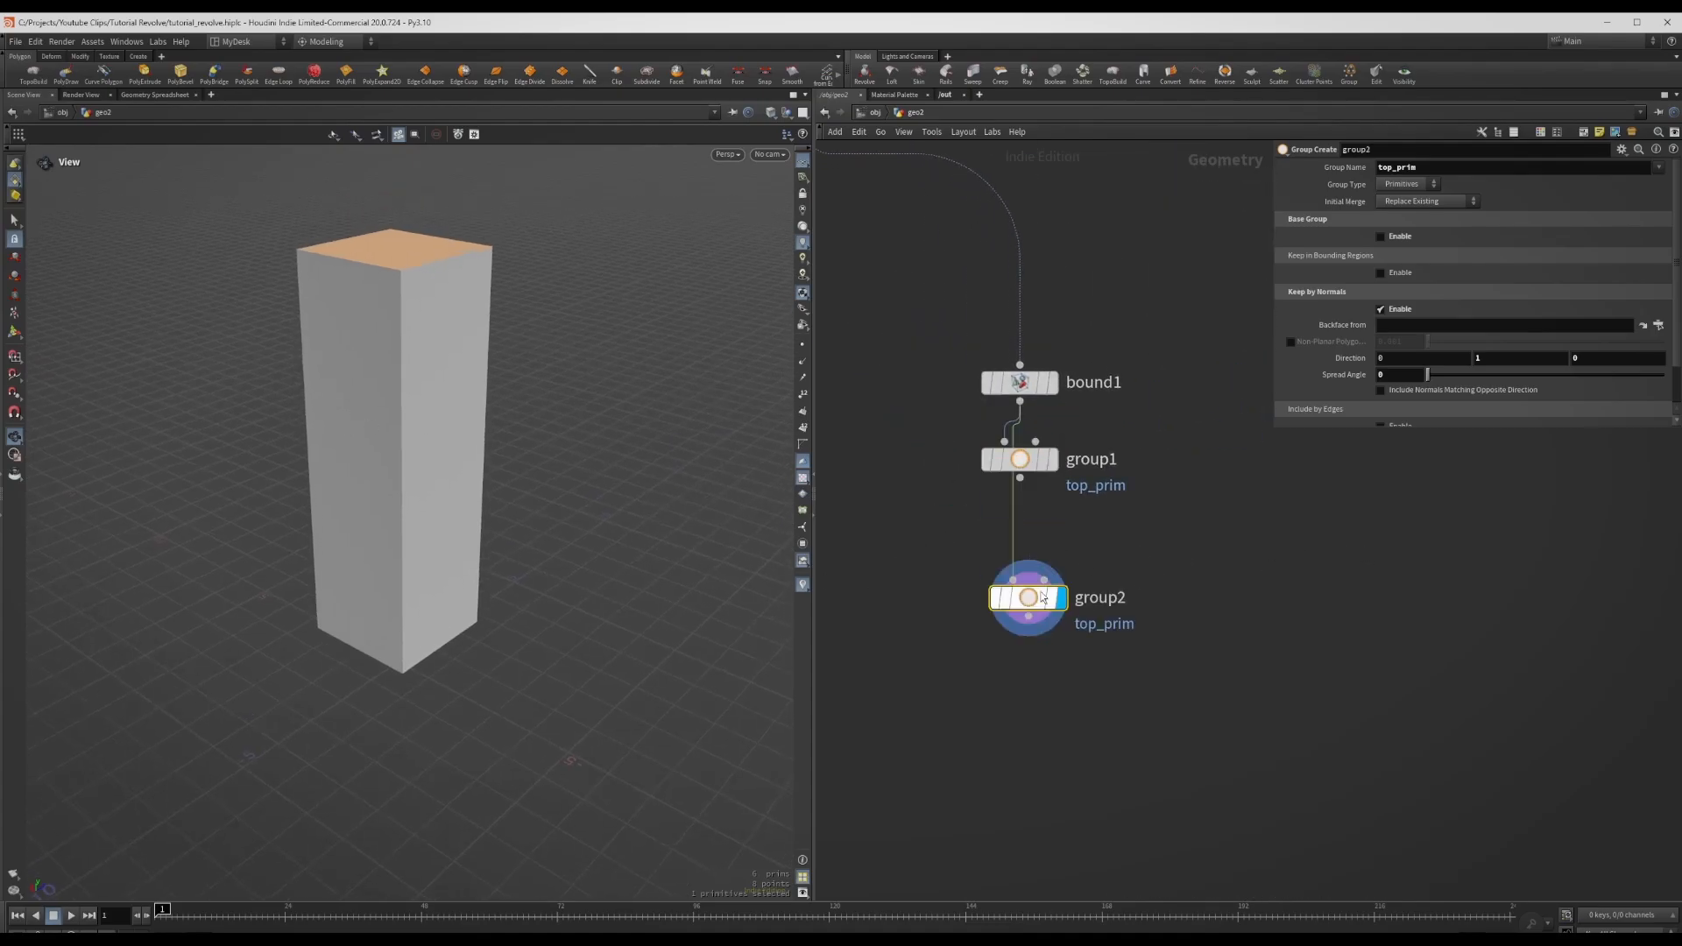
left_click_drag(1020, 477, 1022, 579)
left_click_drag(914, 368, 1062, 614)
key("l")
middle_click_drag(1067, 655, 1083, 602)
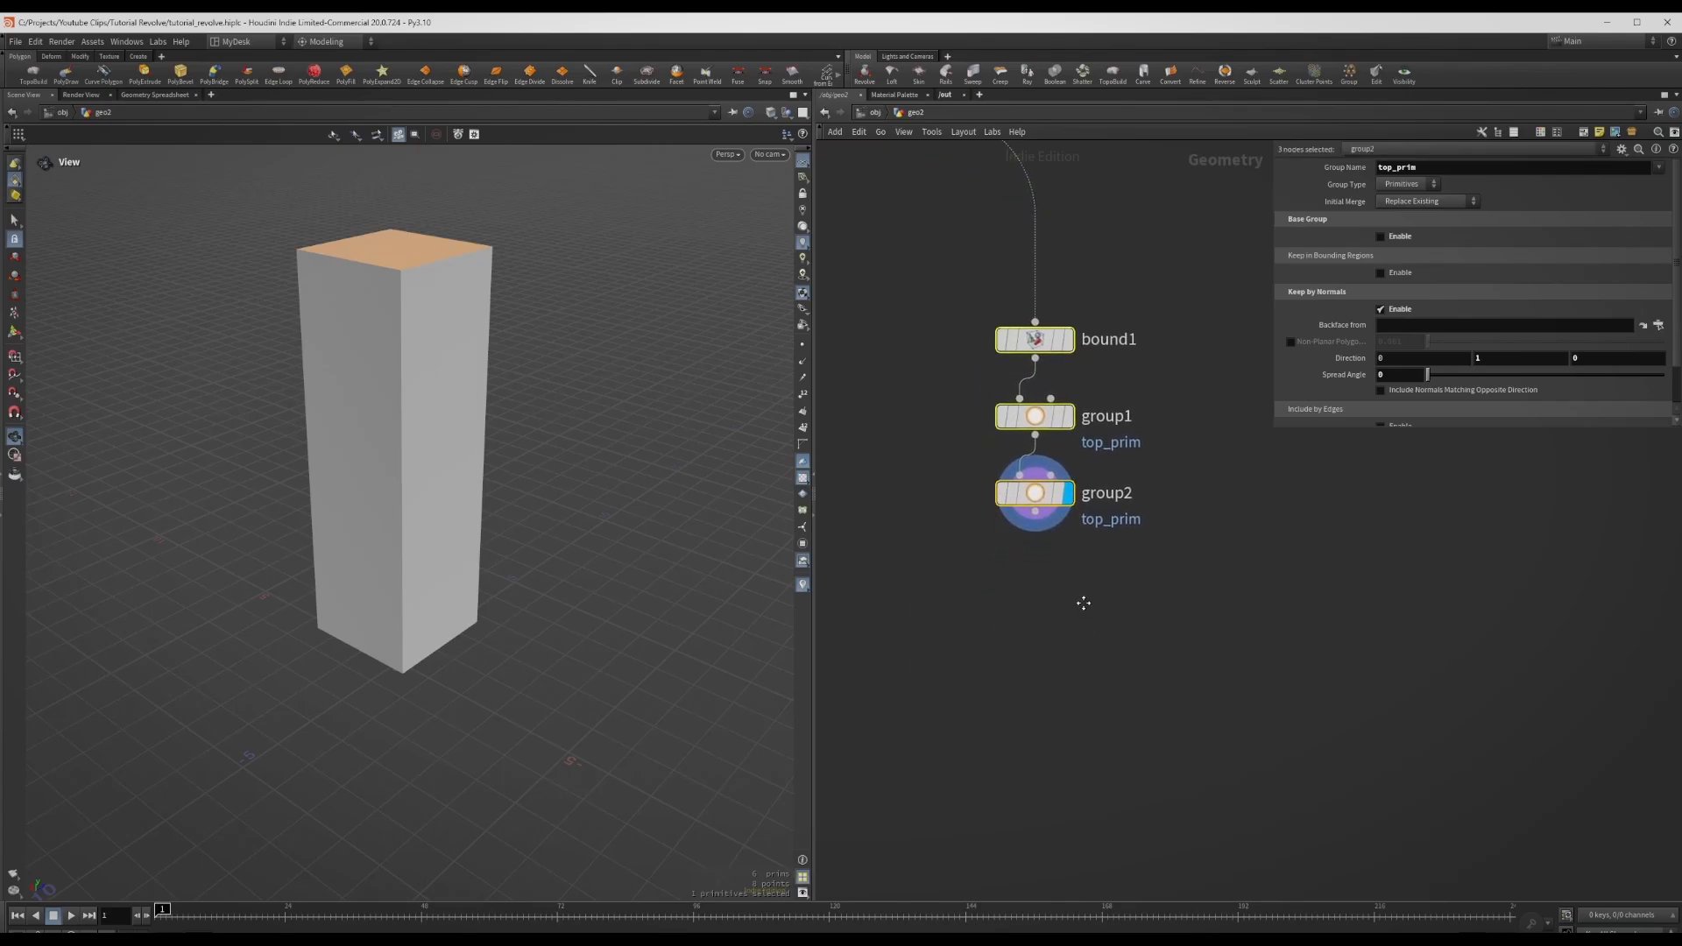
left_click(1070, 603)
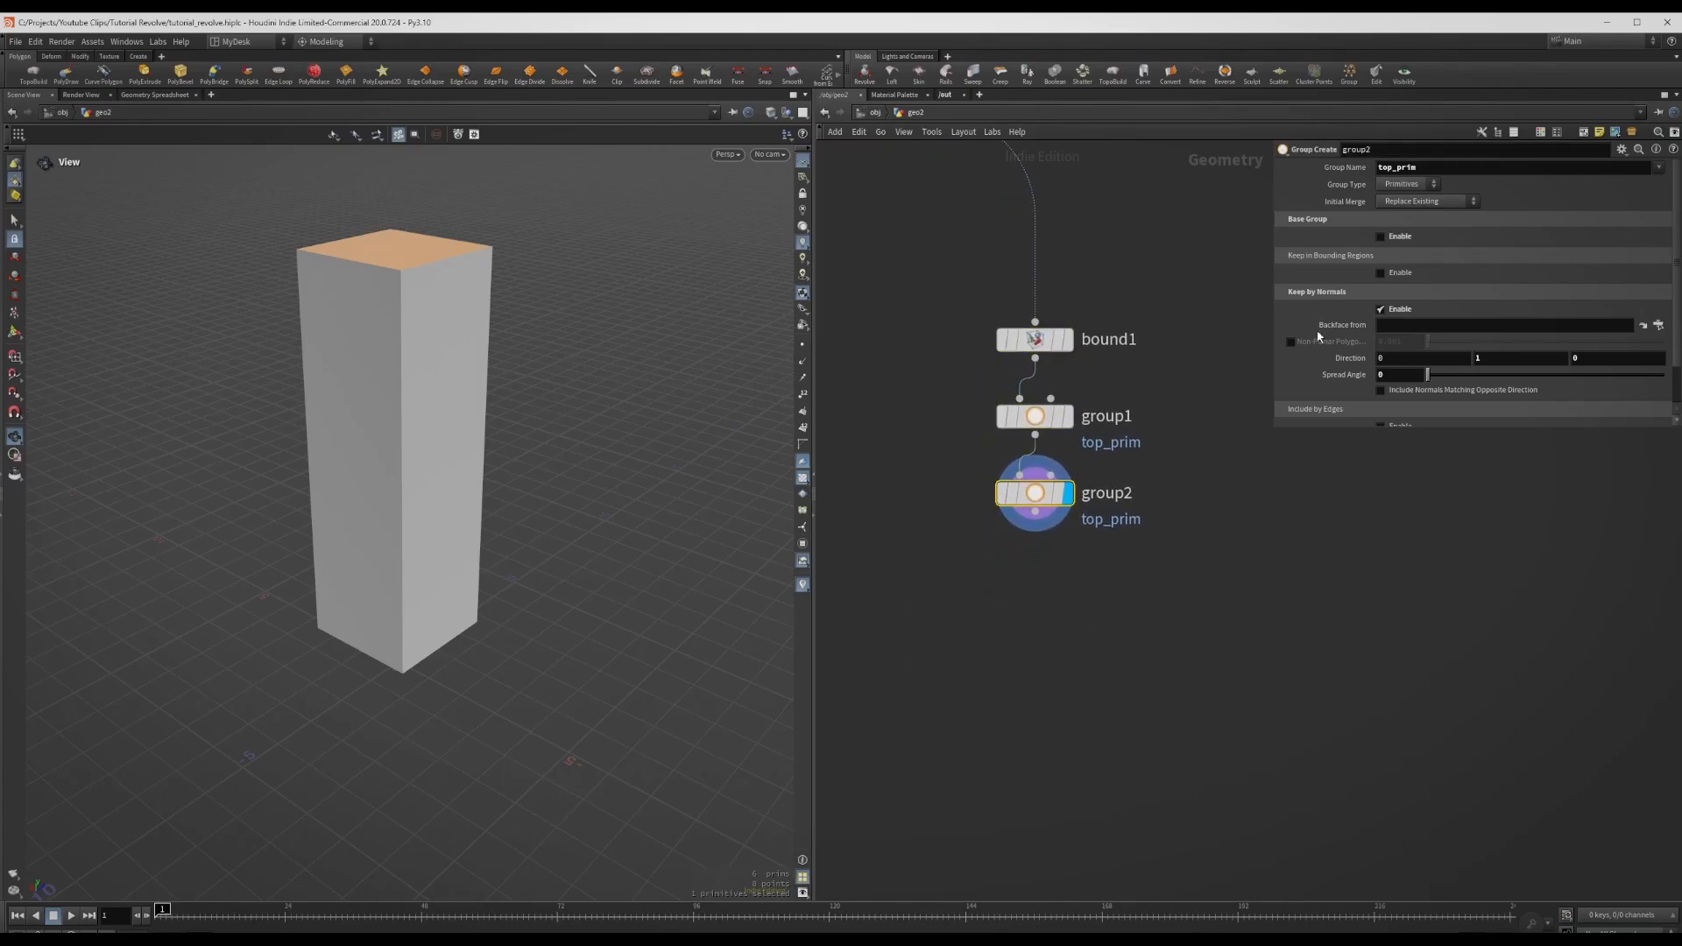
- Name group2's group bottom_prim and set its Keep by Normals Direction to 0, -1, 0 so it takes the downward-facing face
left_click(1453, 167)
key("Delete")
key("Delete")
key("Delete")
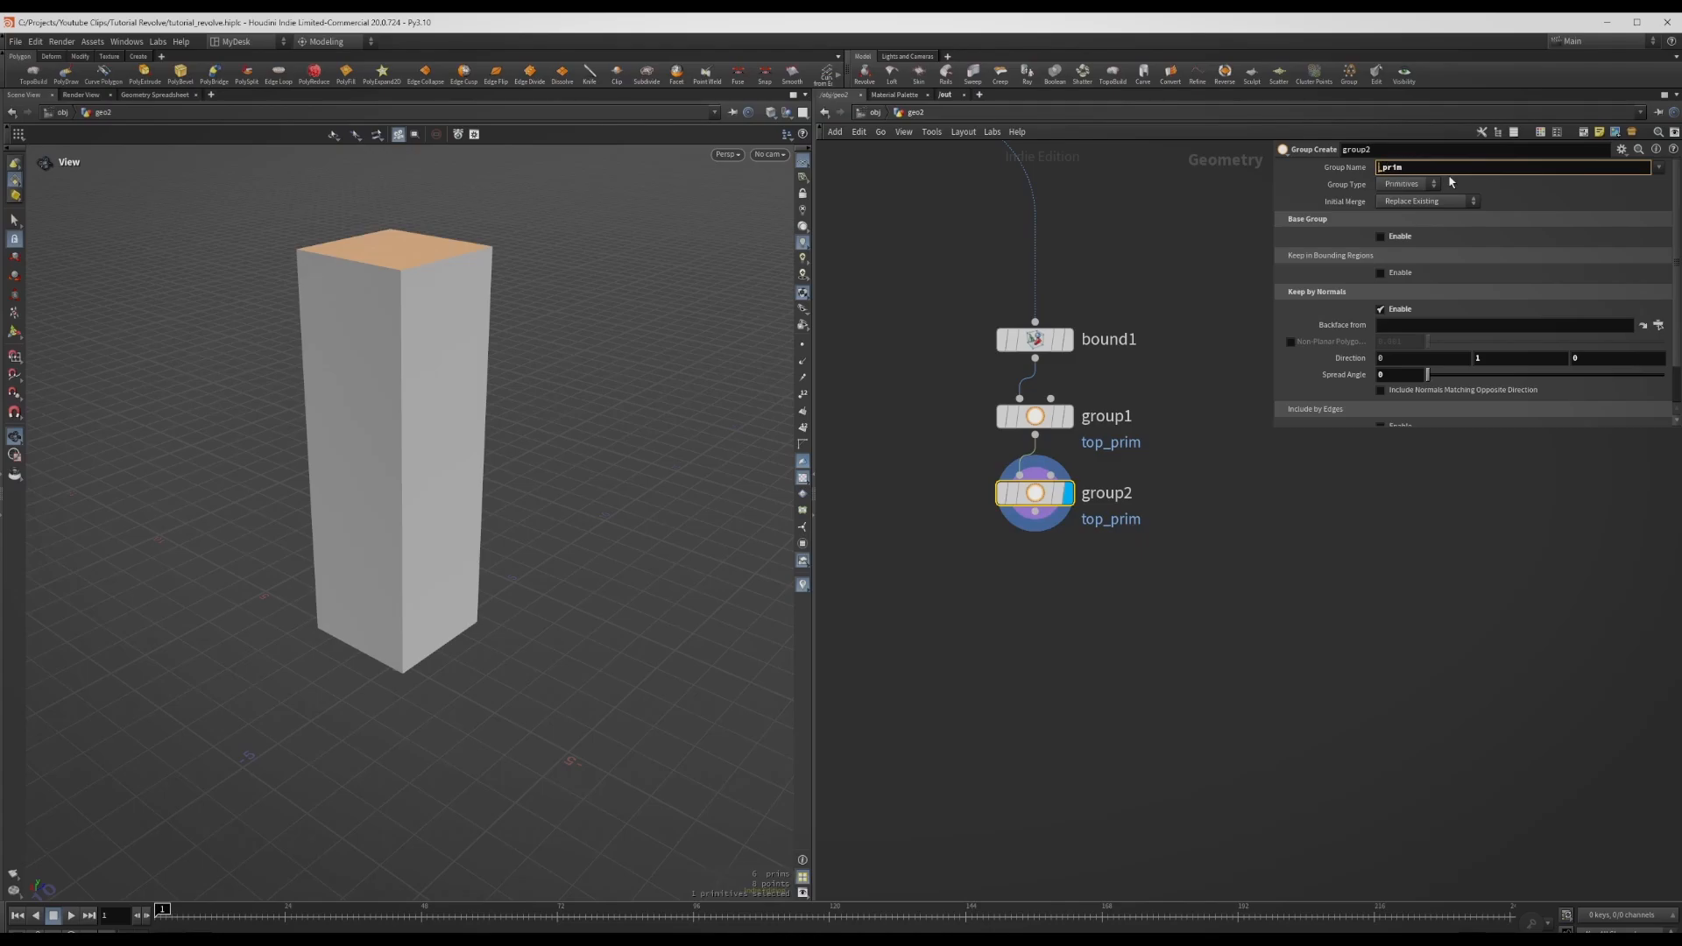
type("bottom")
key("Return")
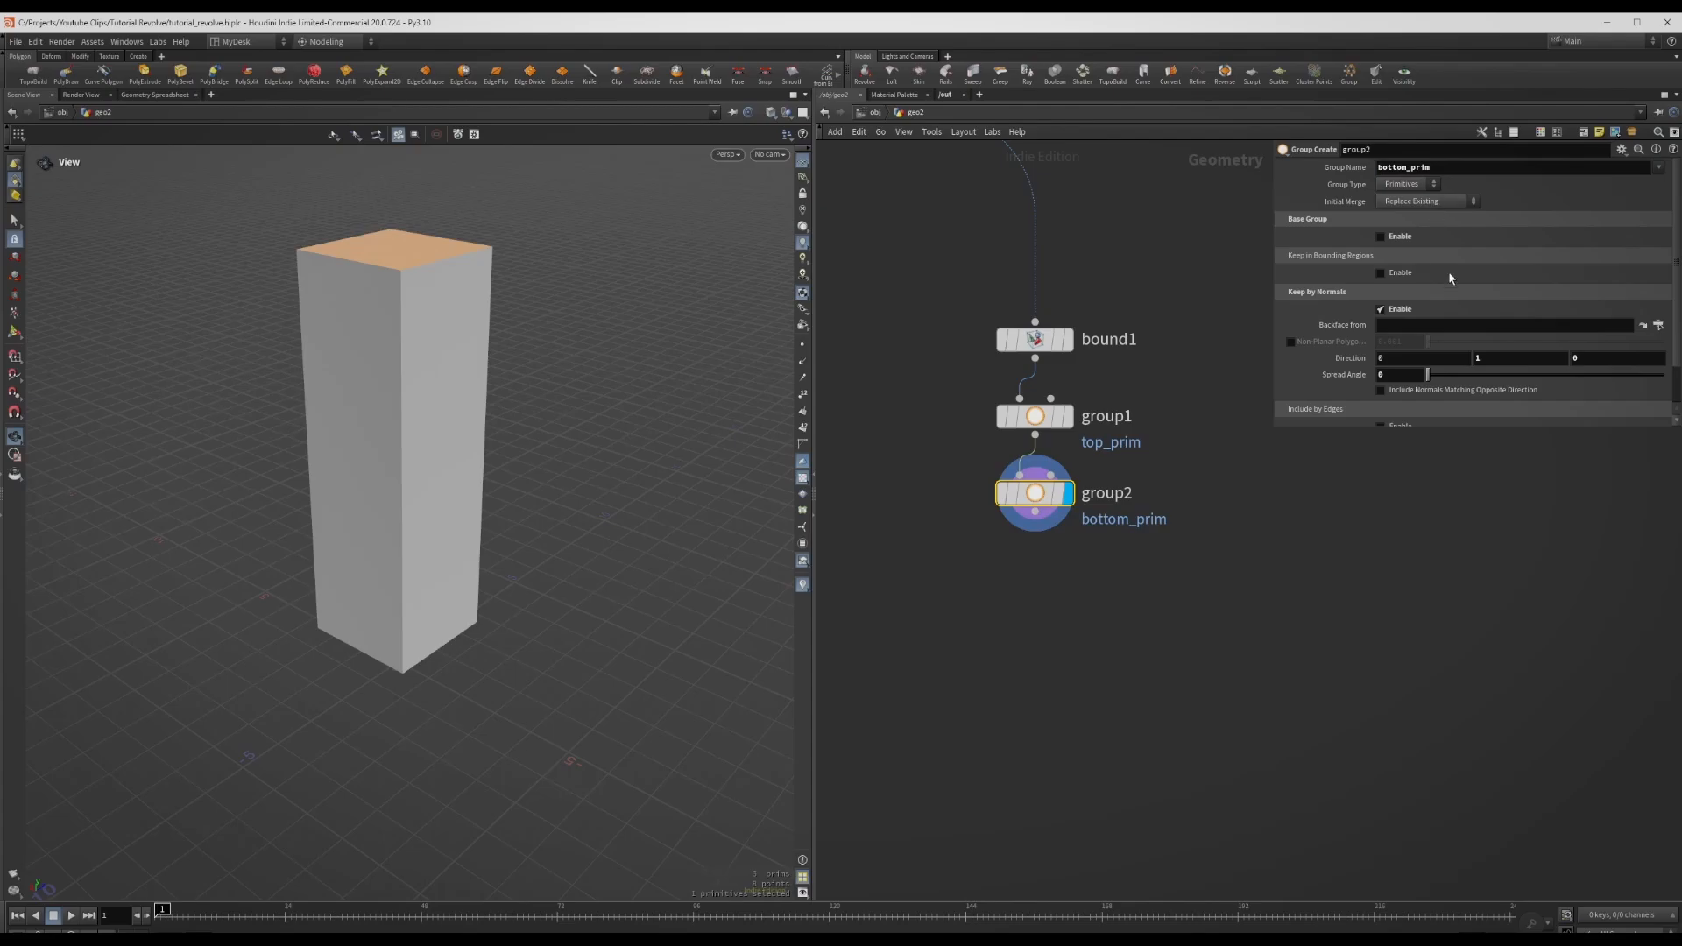
double_click(1497, 362)
type("-1")
key("Return")
left_click_drag(569, 745, 563, 627)
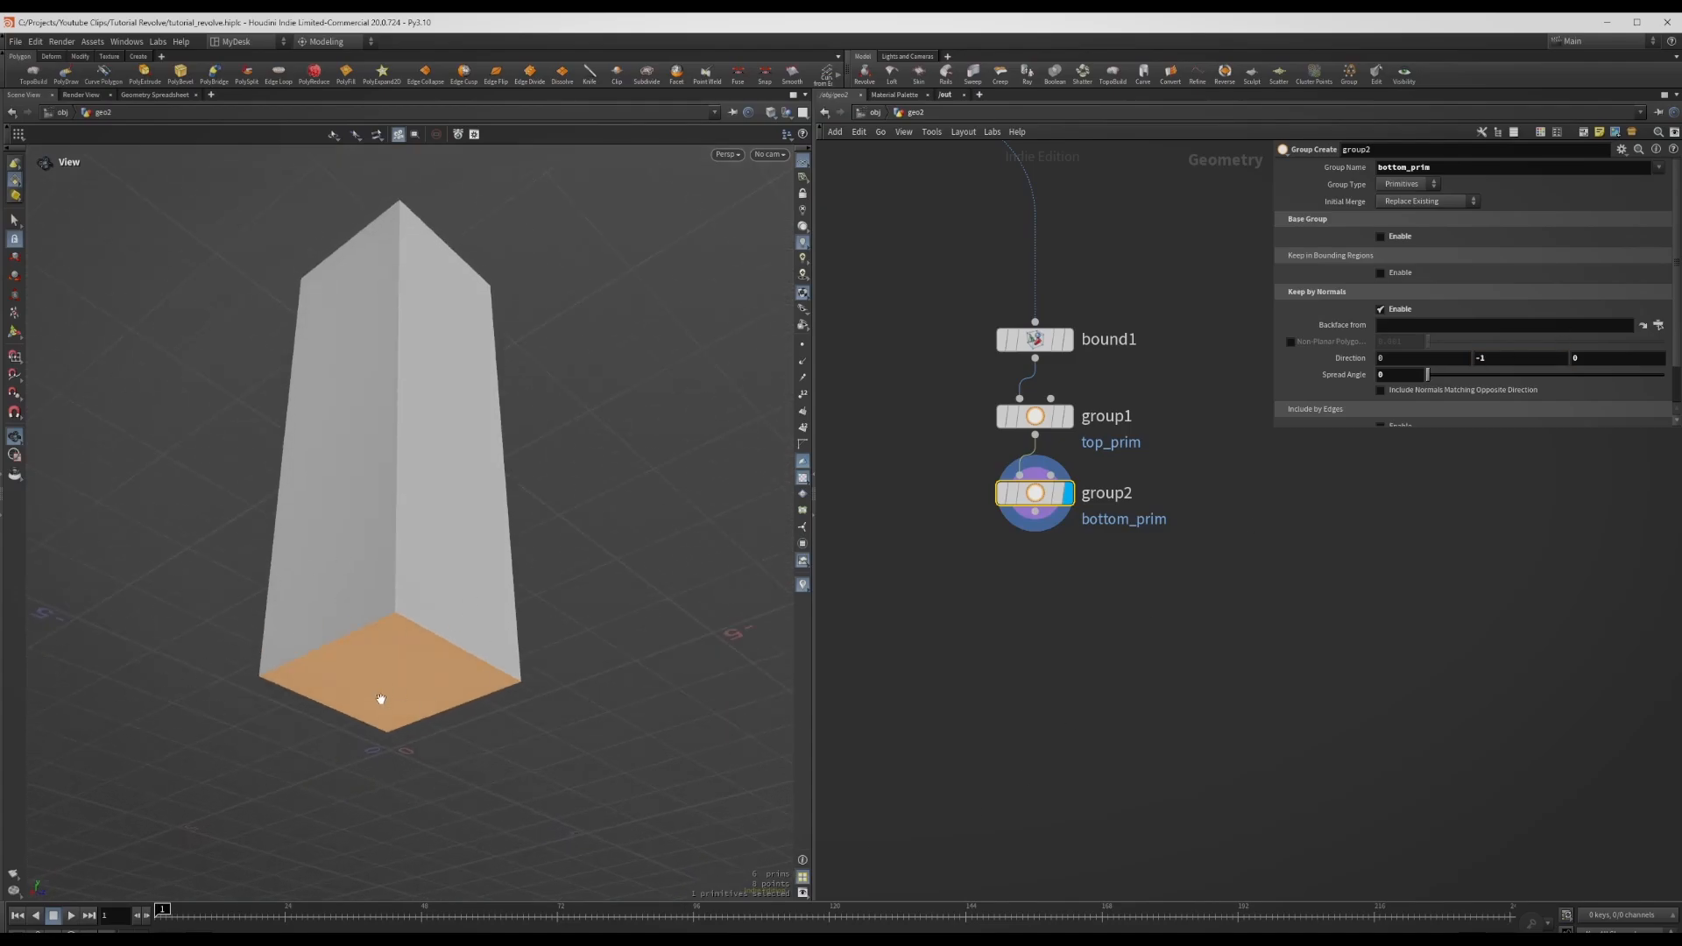
- Add two Blast nodes side by side below group2, both fed by group2's output
middle_click_drag(1036, 662, 1092, 499)
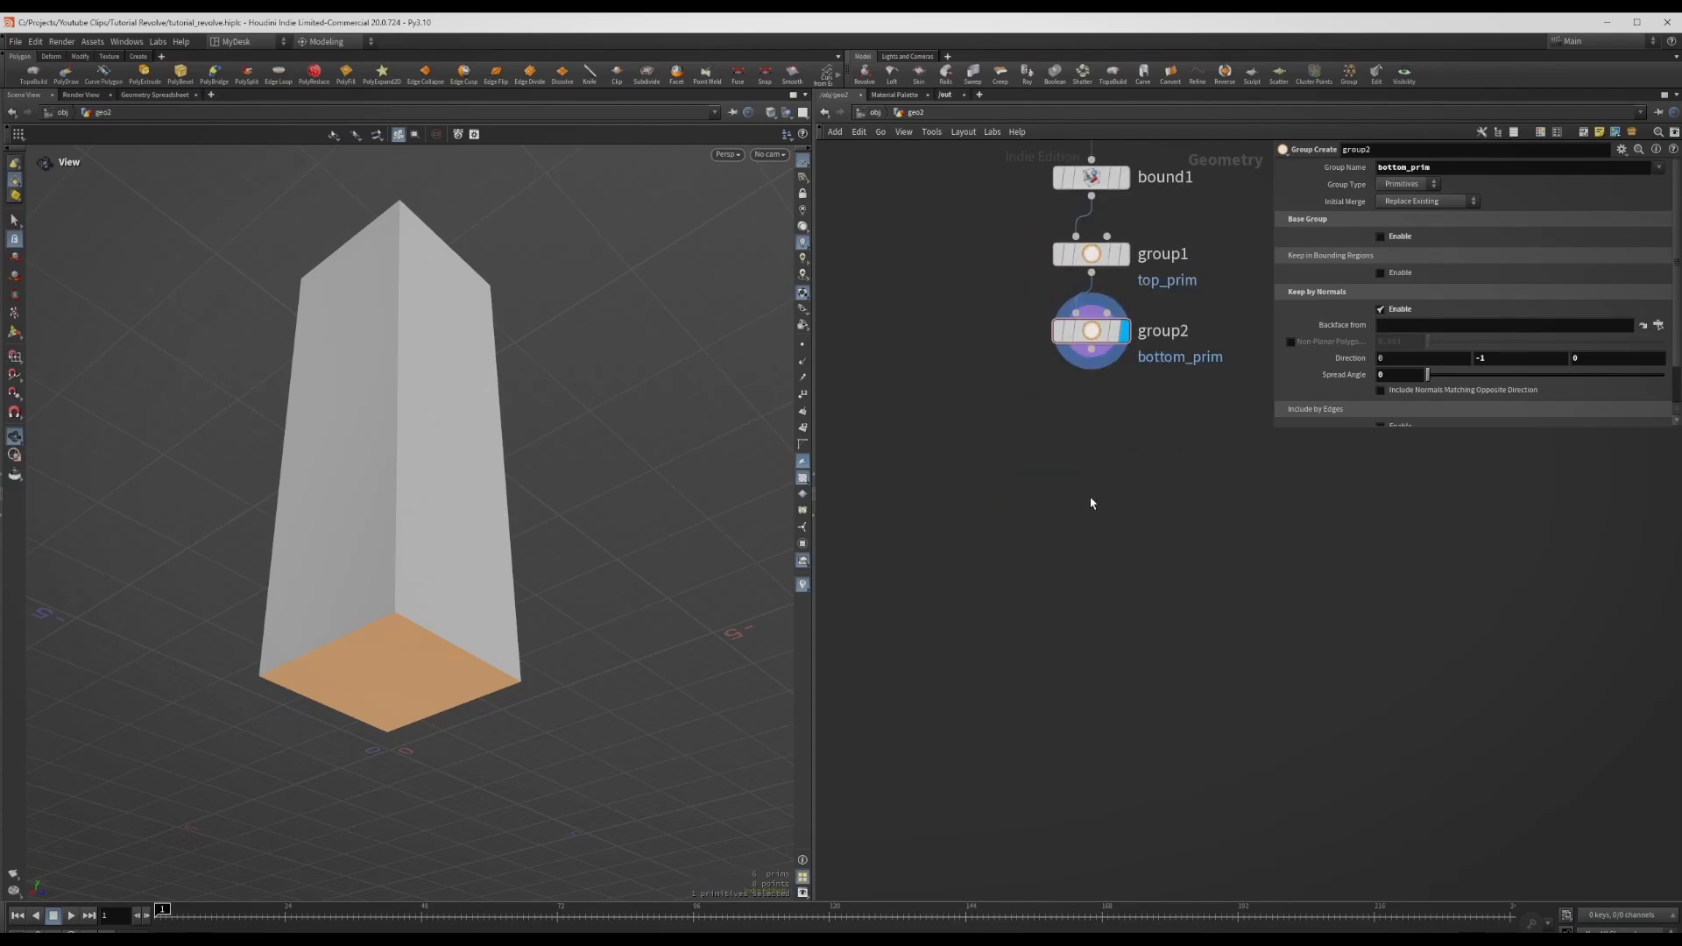
key("Tab")
type("bla")
key("Return")
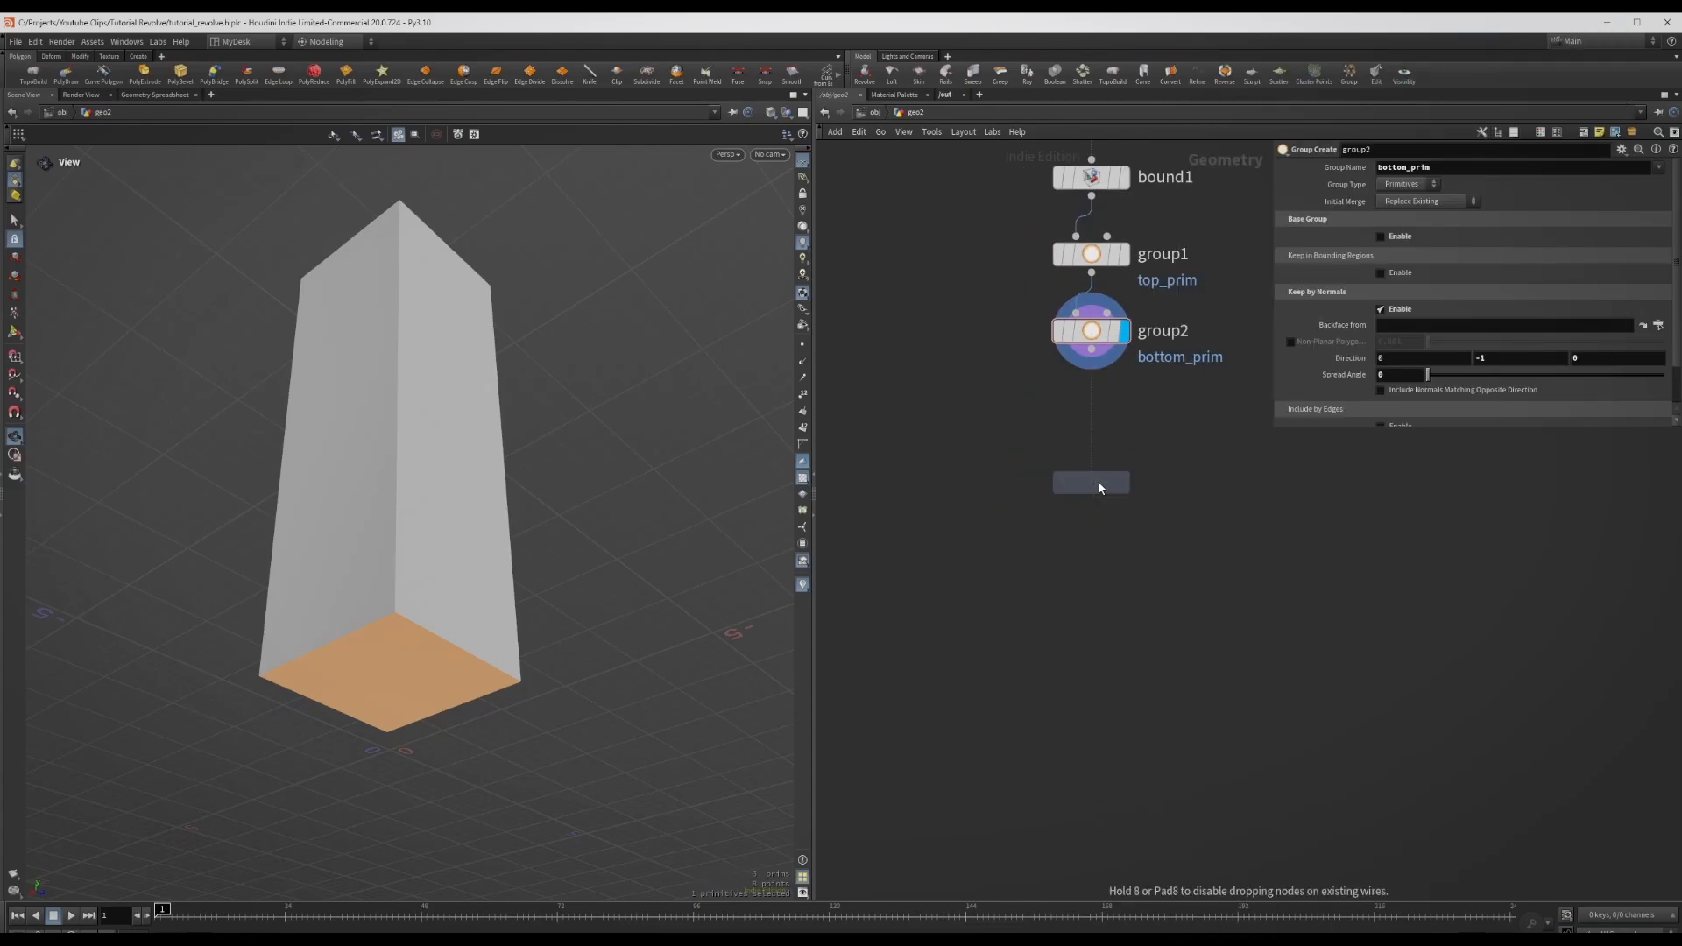
left_click(1003, 538)
scroll(1049, 471, "down", 3)
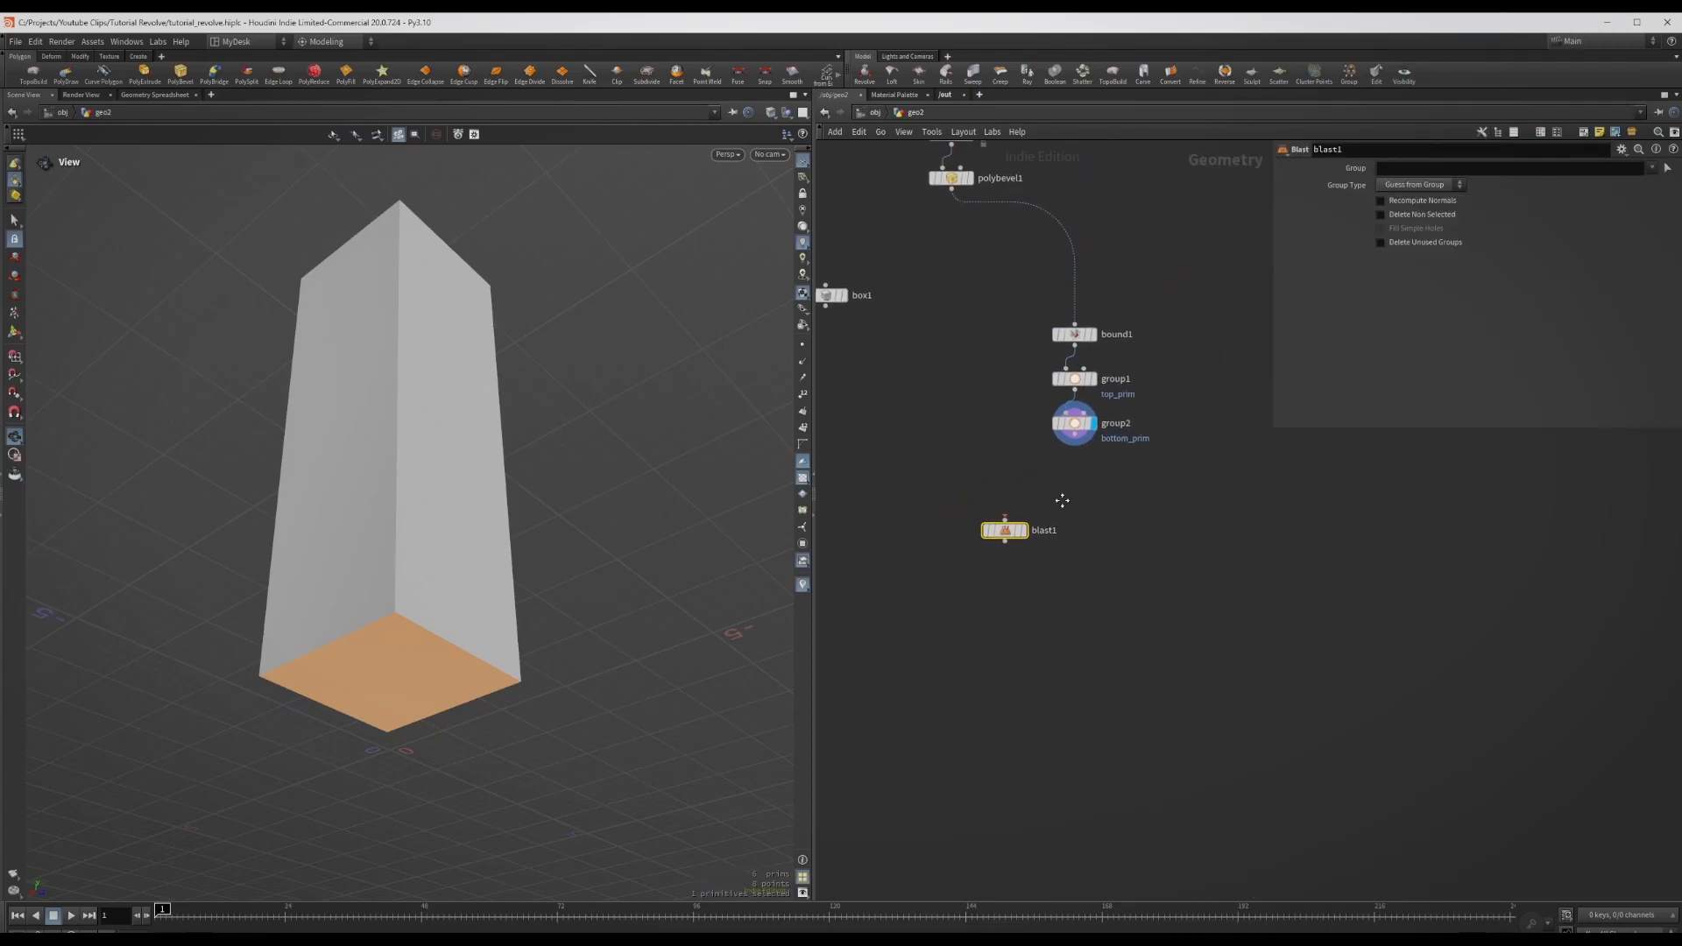
left_click_drag(1073, 454, 1189, 524)
left_click(961, 522)
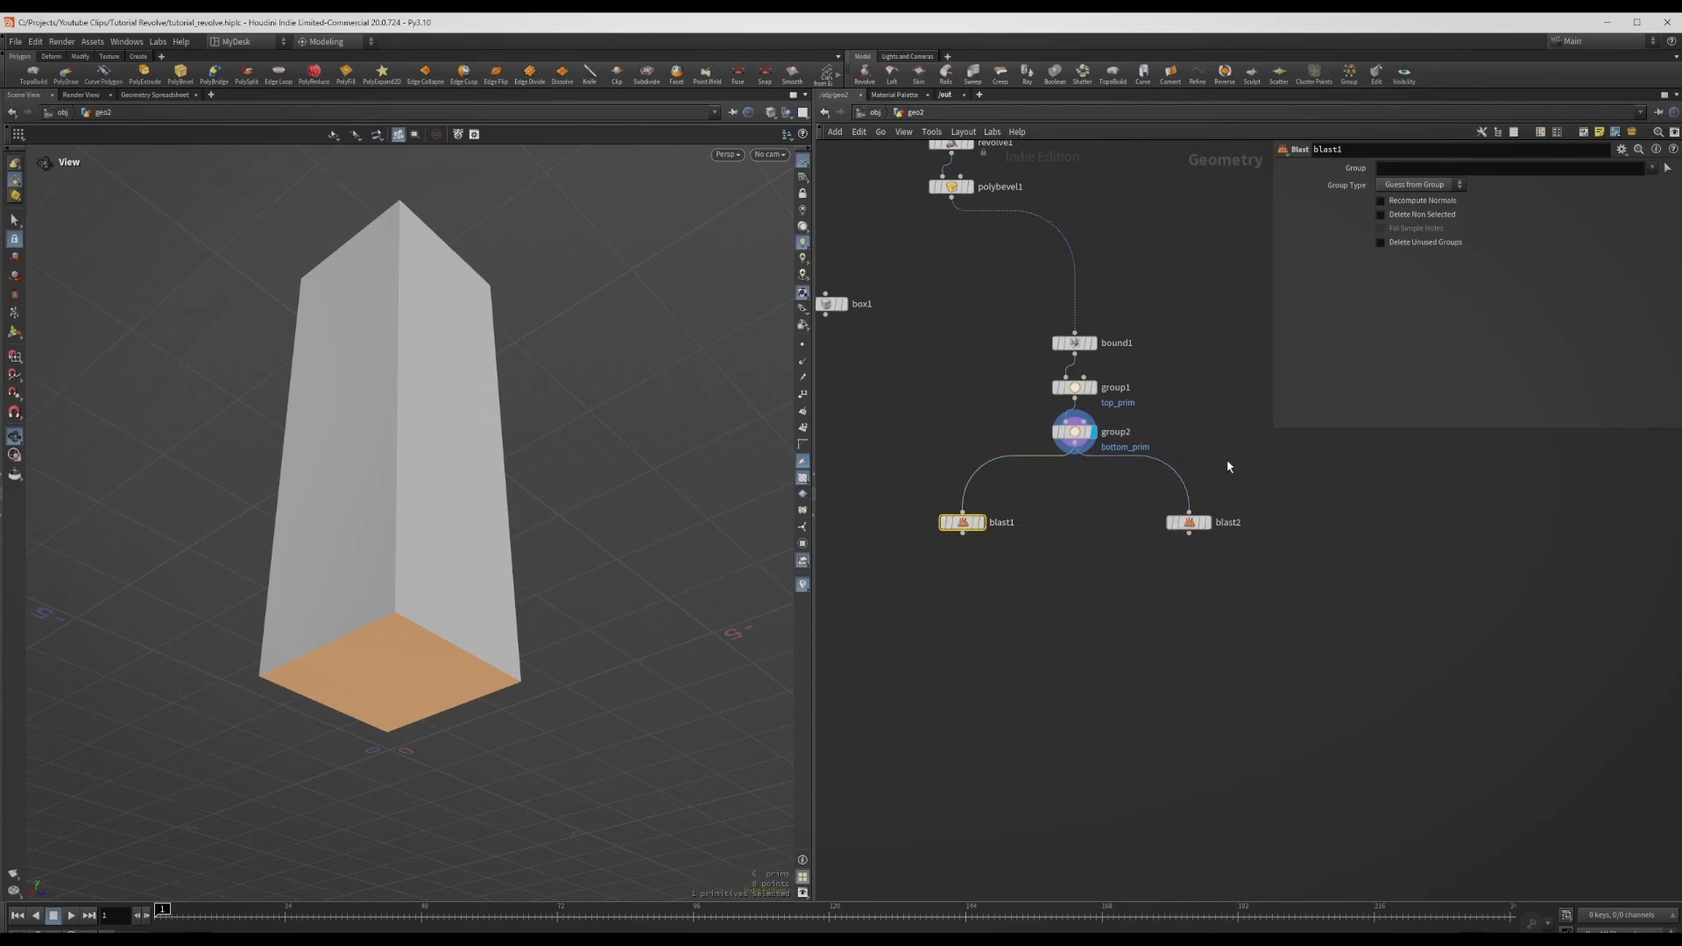
- Make blast1 keep only the top face: set Group to top_prim, display the node and enable Delete Non Selected
left_click(1651, 168)
left_click(1663, 197)
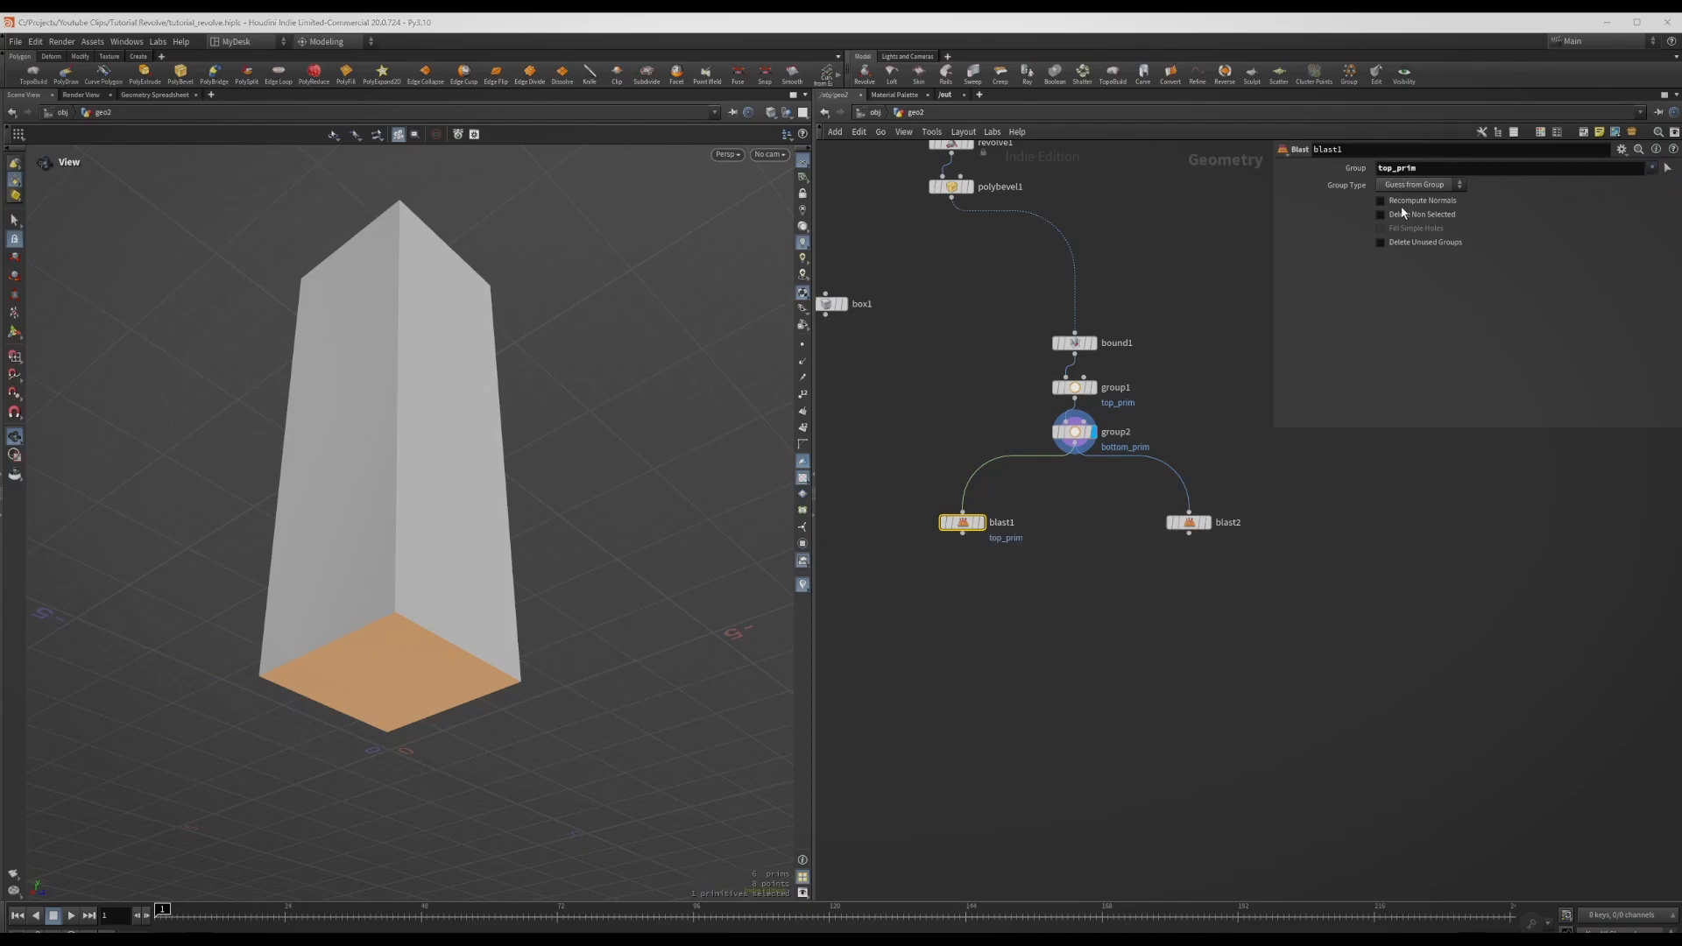
left_click(981, 522)
left_click_drag(517, 405, 438, 391)
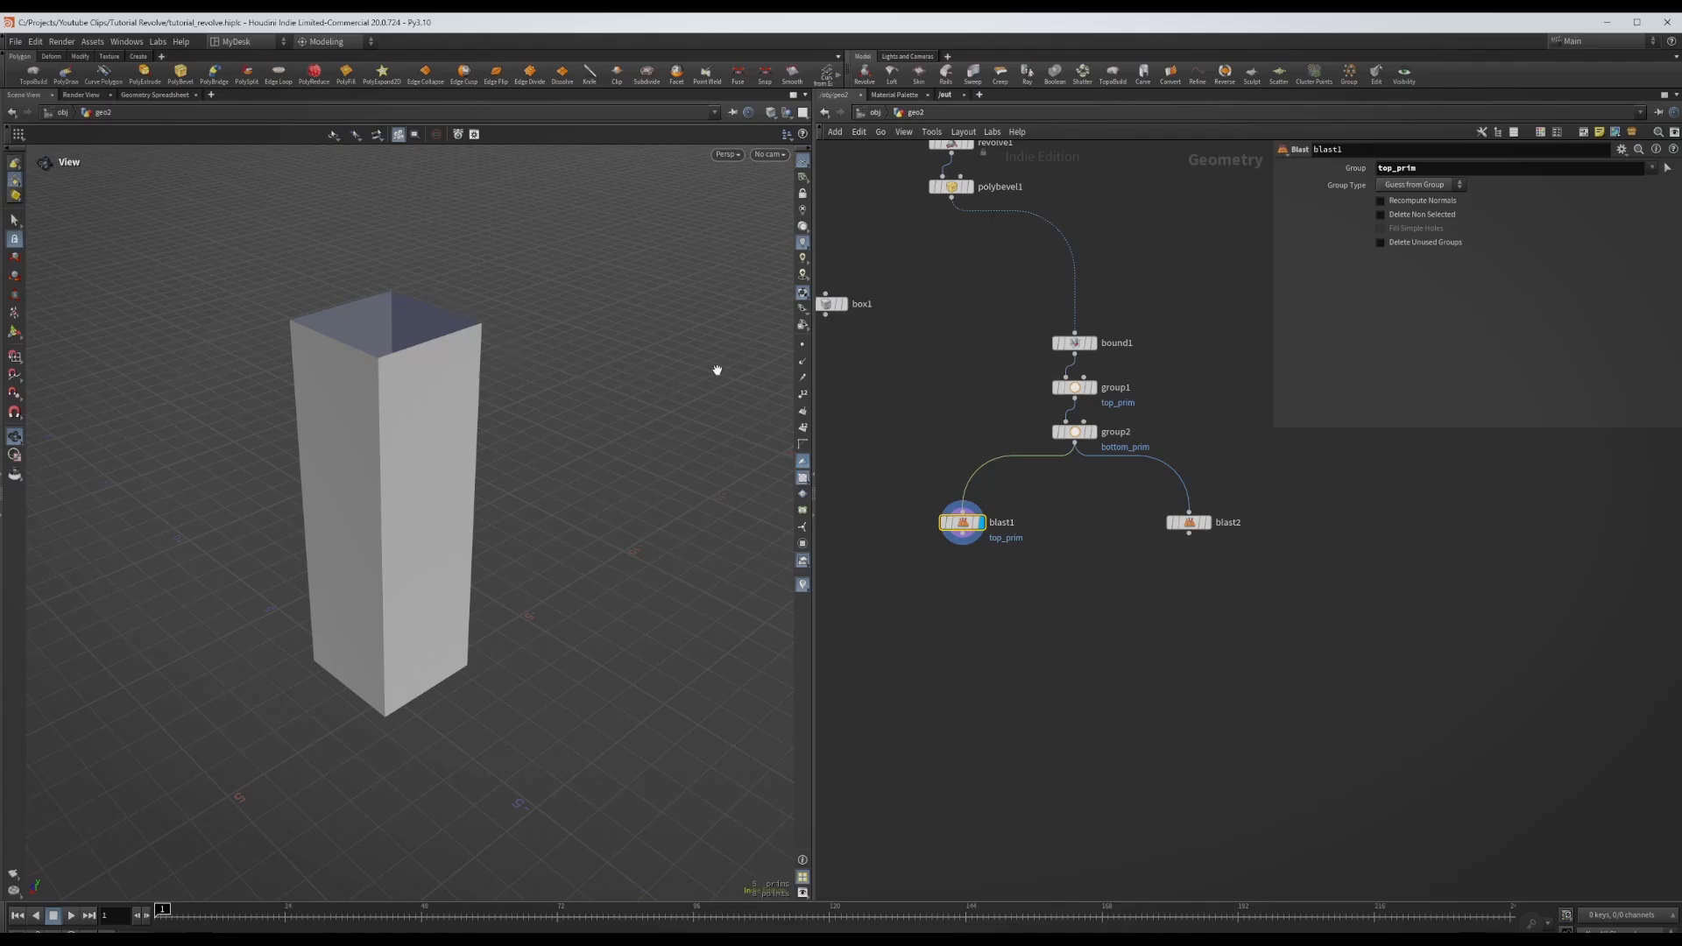
left_click(1382, 215)
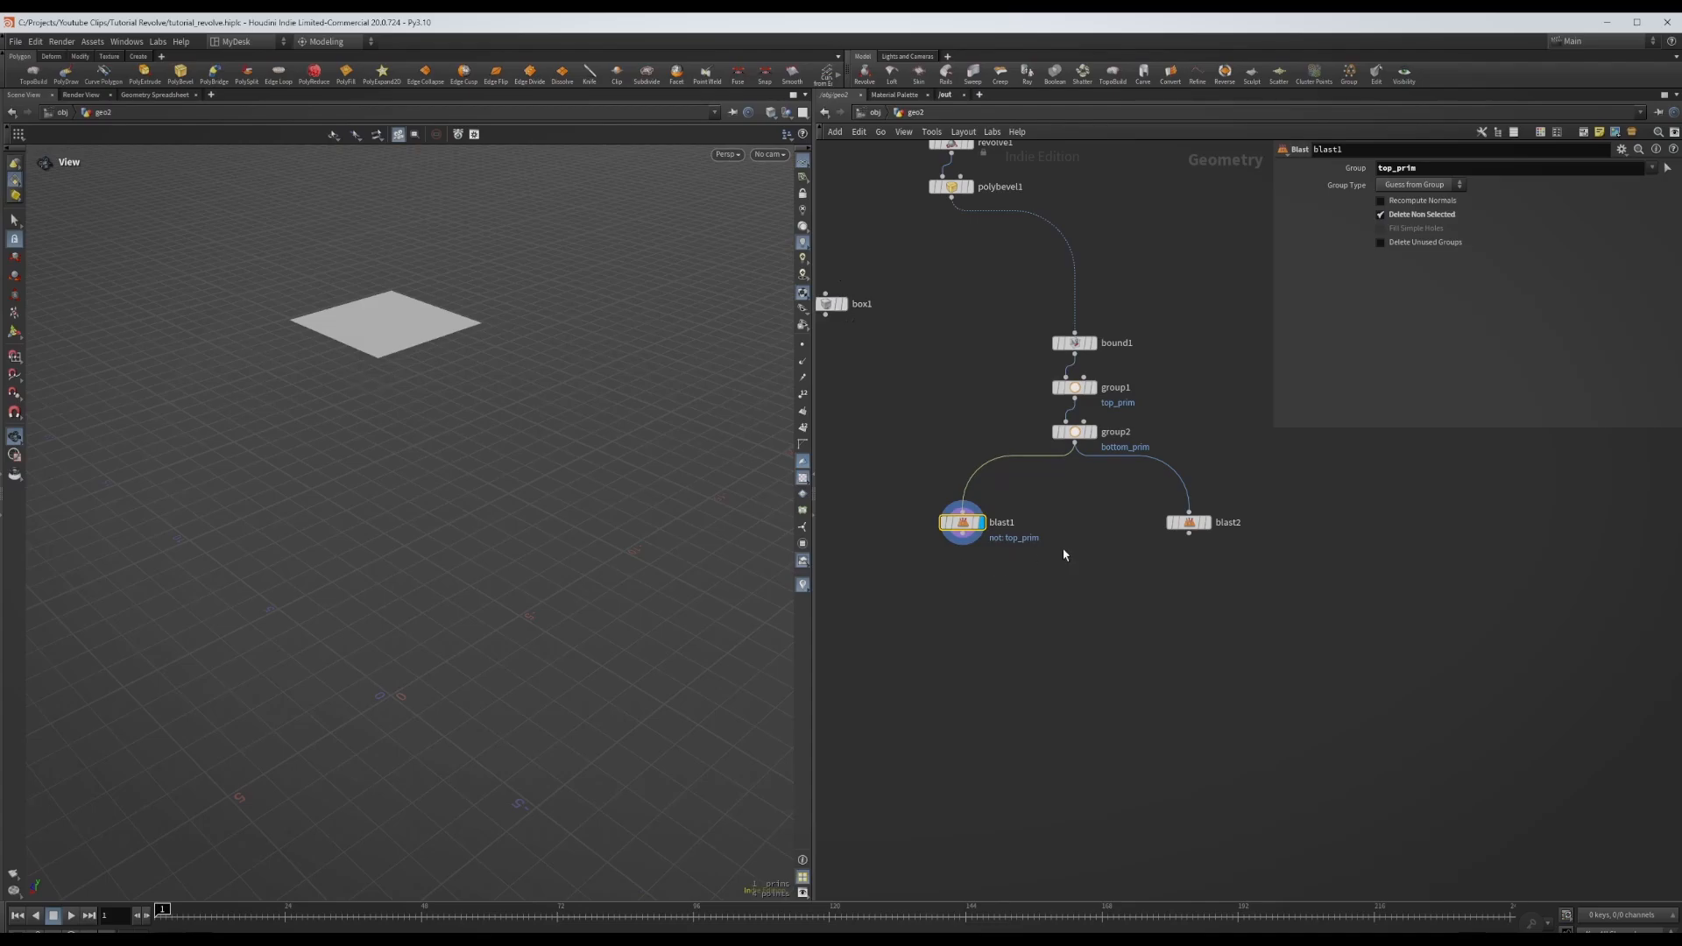
- Make blast2 keep only the bottom face: set Group to bottom_prim, enable Delete Non Selected and display the node
left_click(1190, 523)
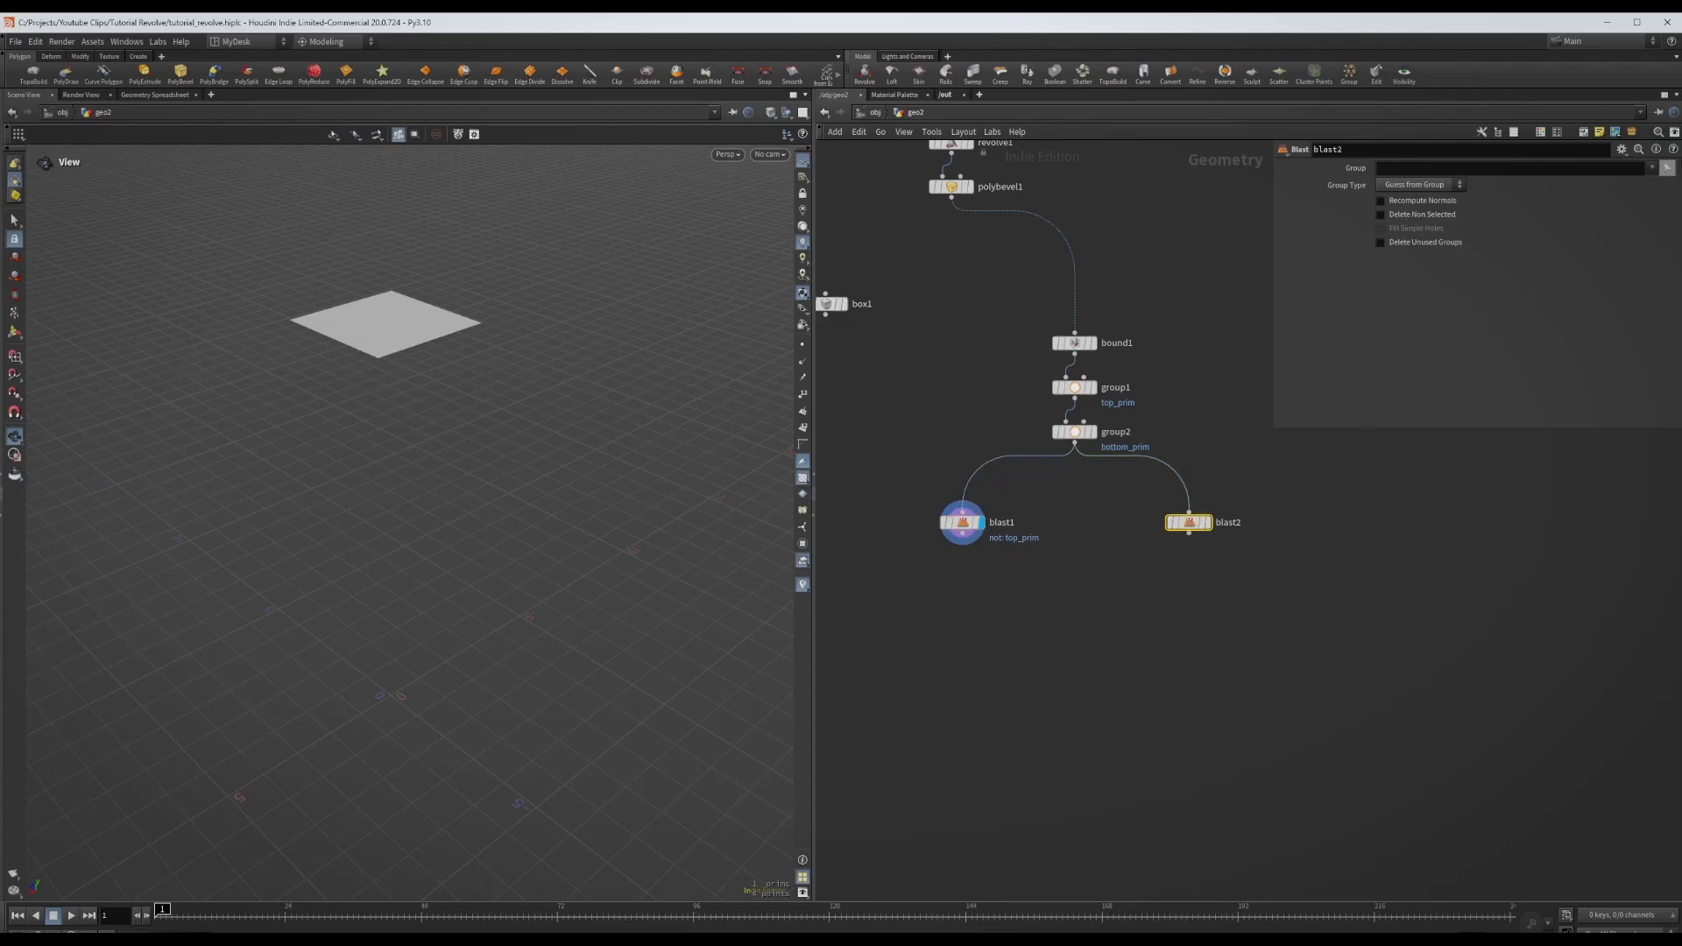
left_click(1655, 168)
left_click(1662, 195)
key("BackSpace")
left_click(1651, 168)
left_click(1654, 184)
left_click(1380, 214)
left_click(1207, 523)
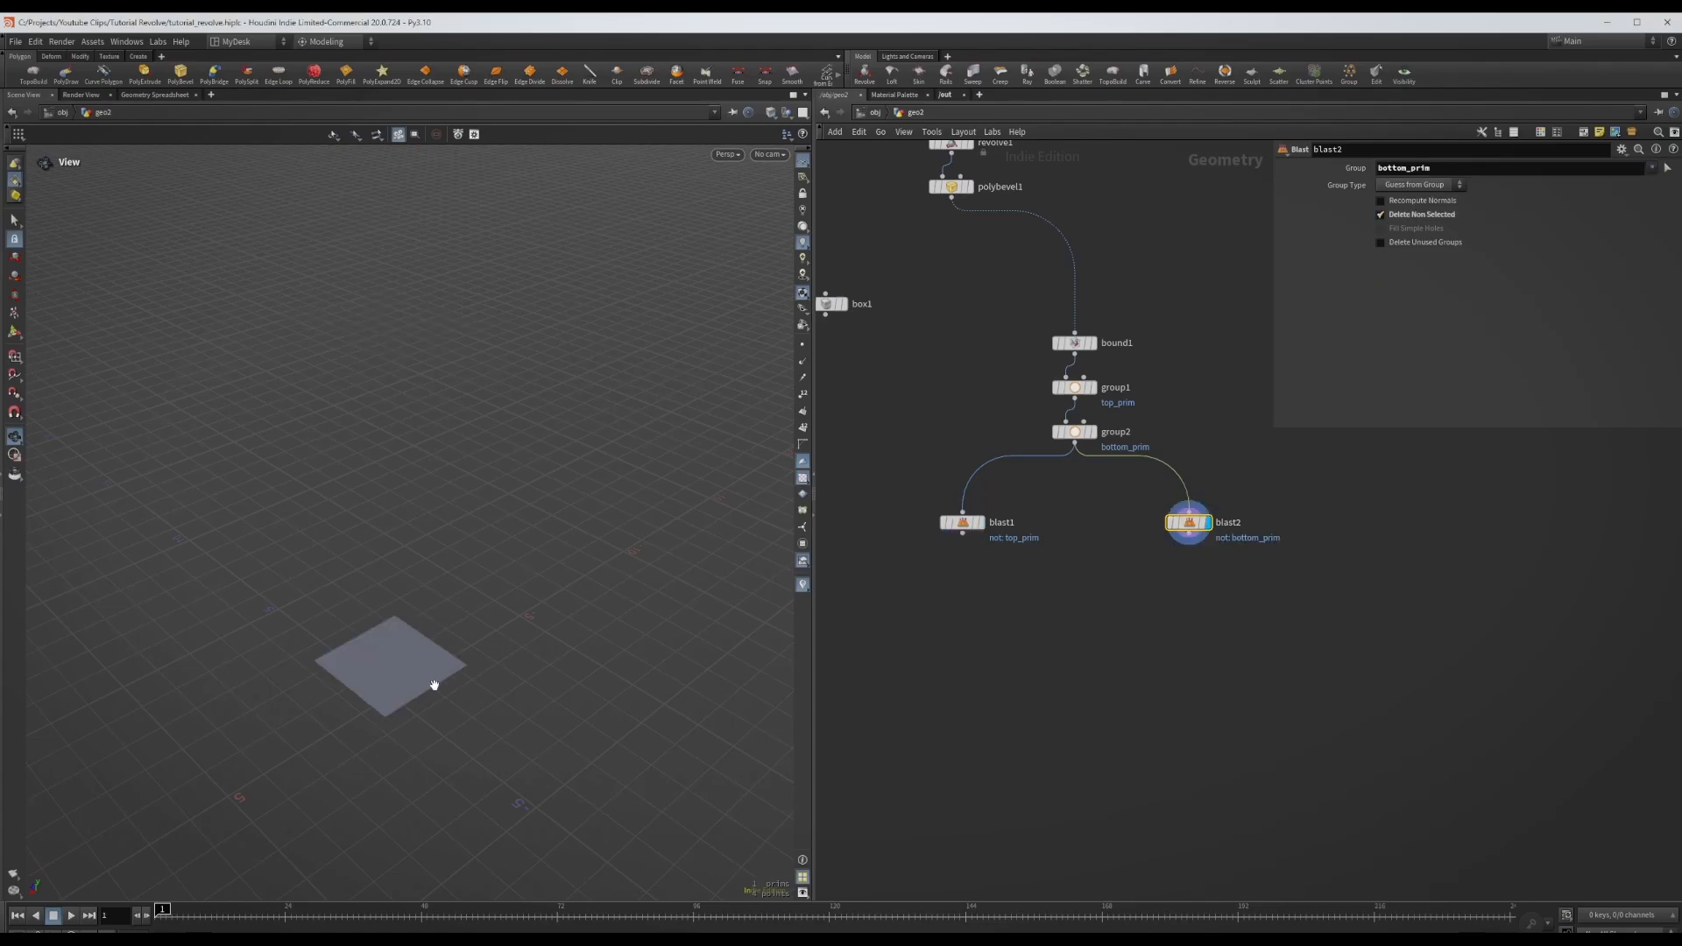
- Add a displayed Fuse node below blast1 and set its Snap Distance to 10
left_click(1130, 672)
key("Tab")
type("fus")
key("Return")
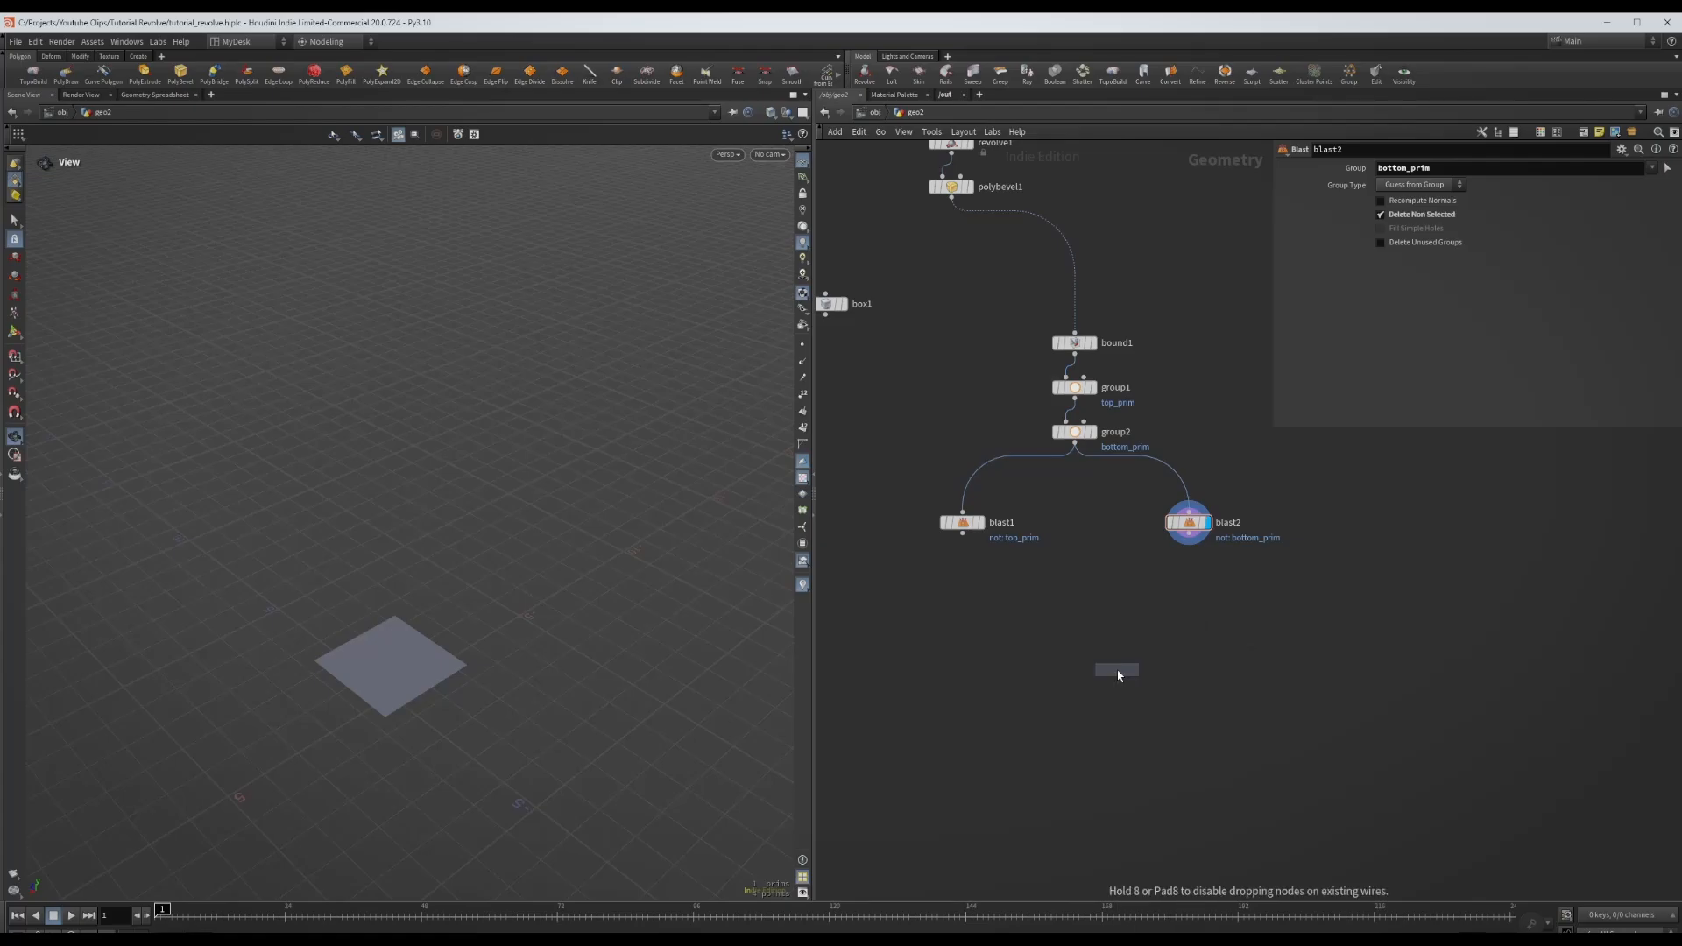
left_click(963, 552)
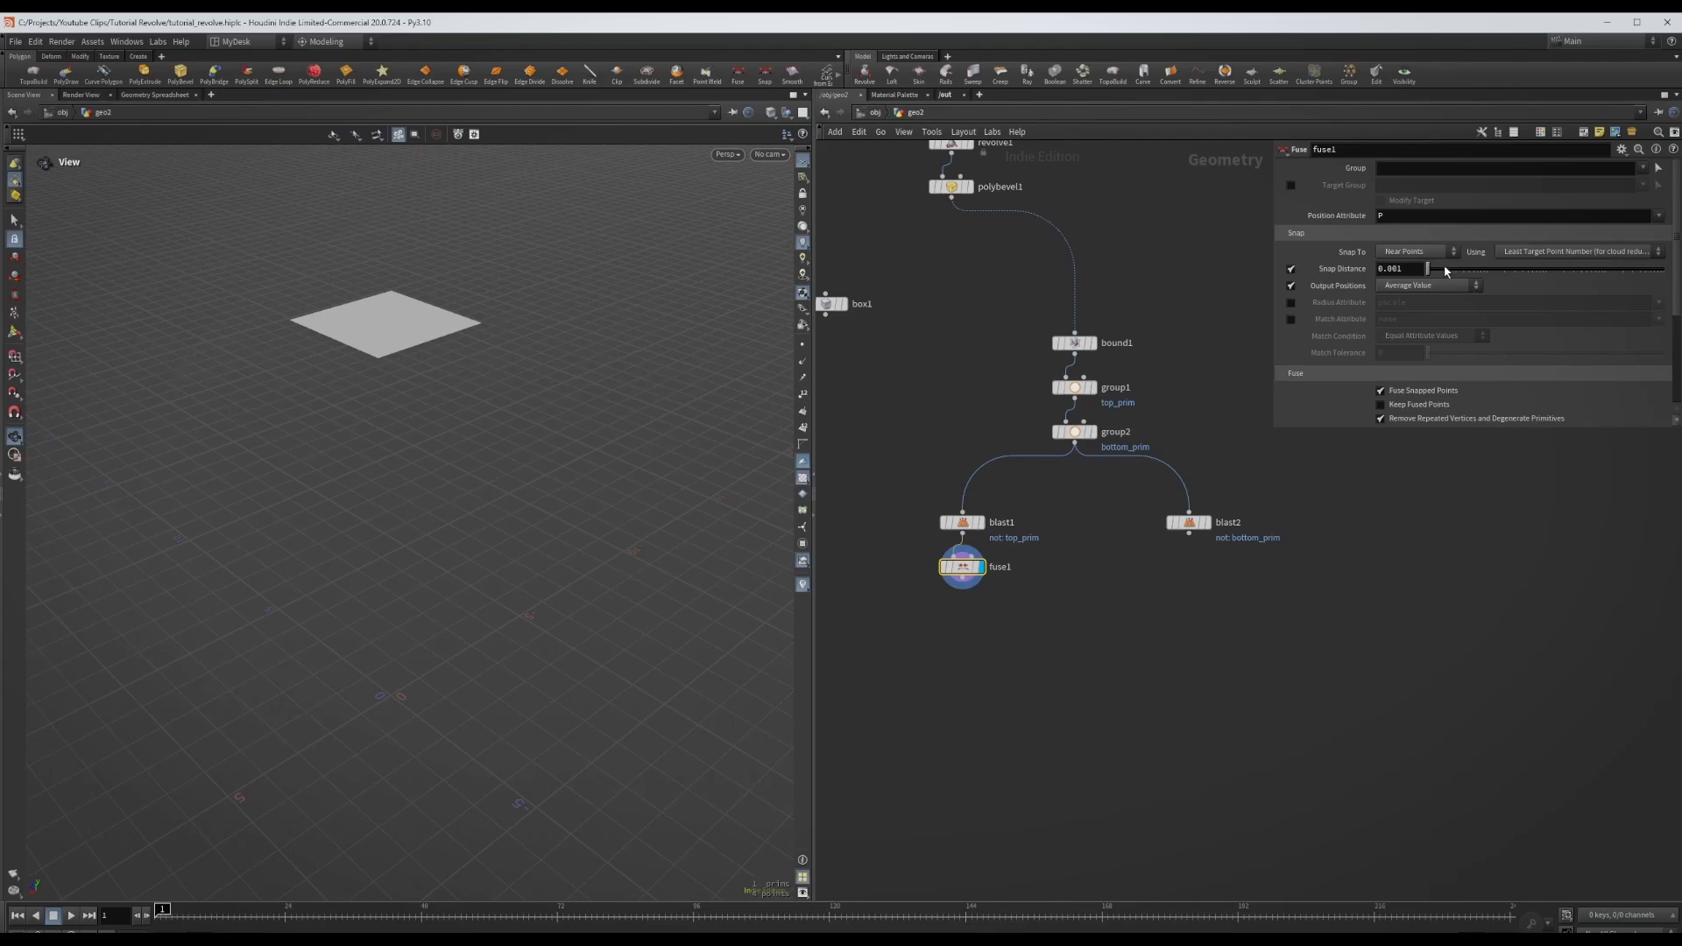
double_click(1410, 269)
type("10")
key("Return")
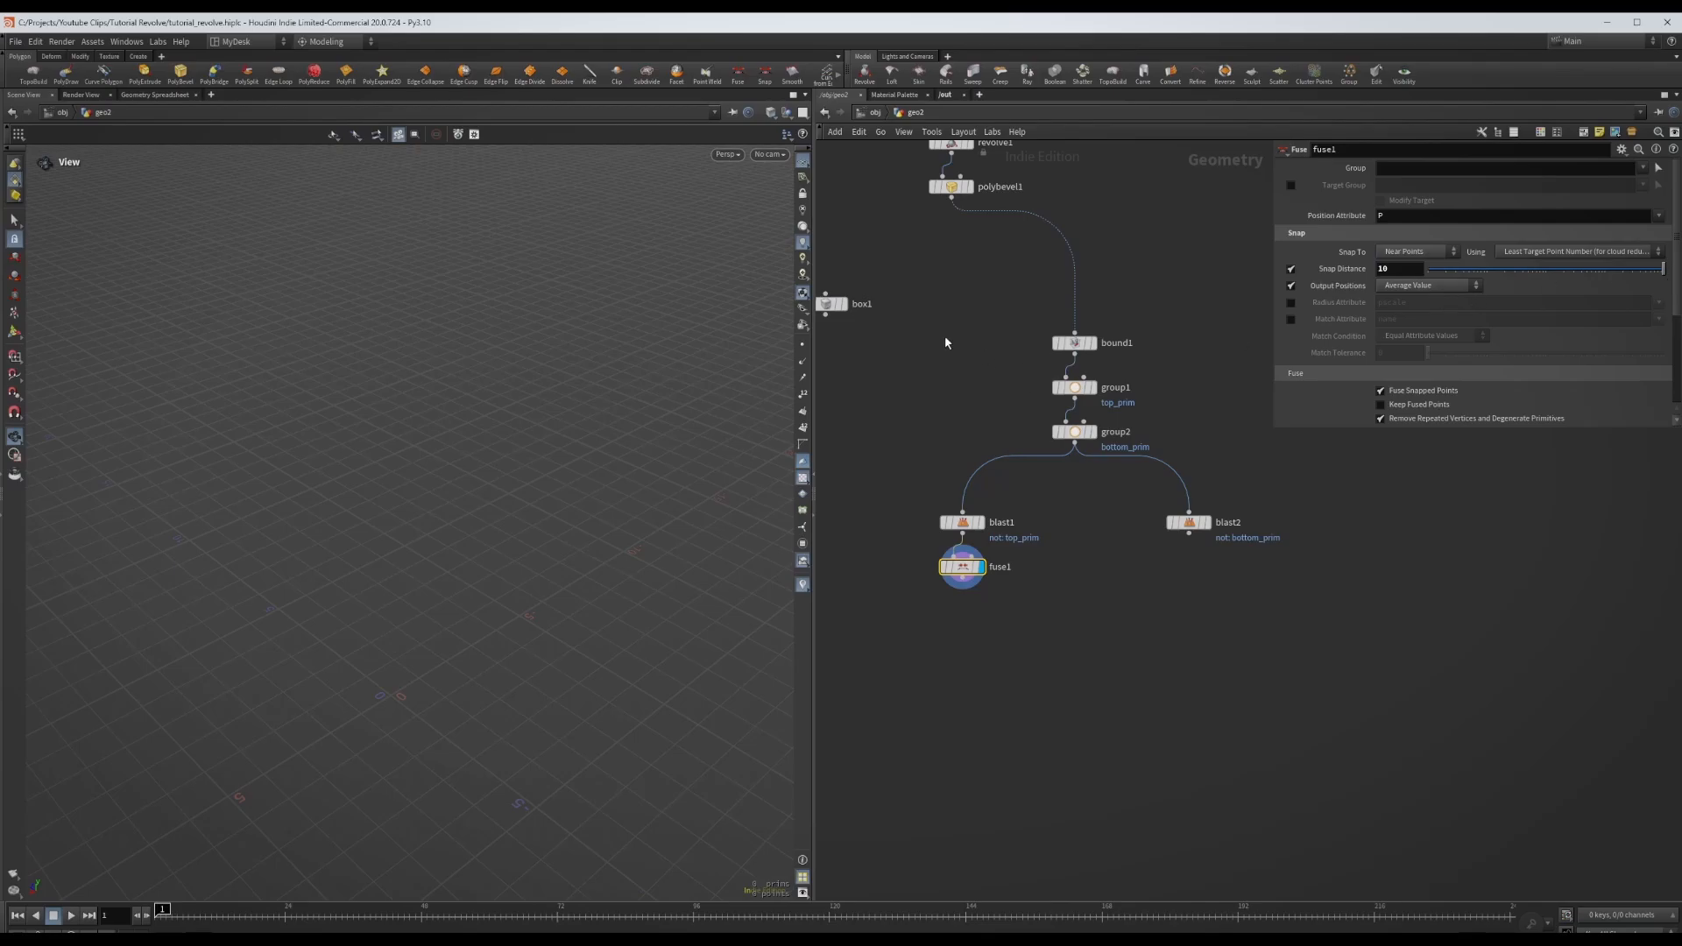
- Show points in the viewport and disable Remove Repeated Vertices and Degenerate Primitives on fuse1
left_click(802, 344)
scroll(1367, 334, "down", 3)
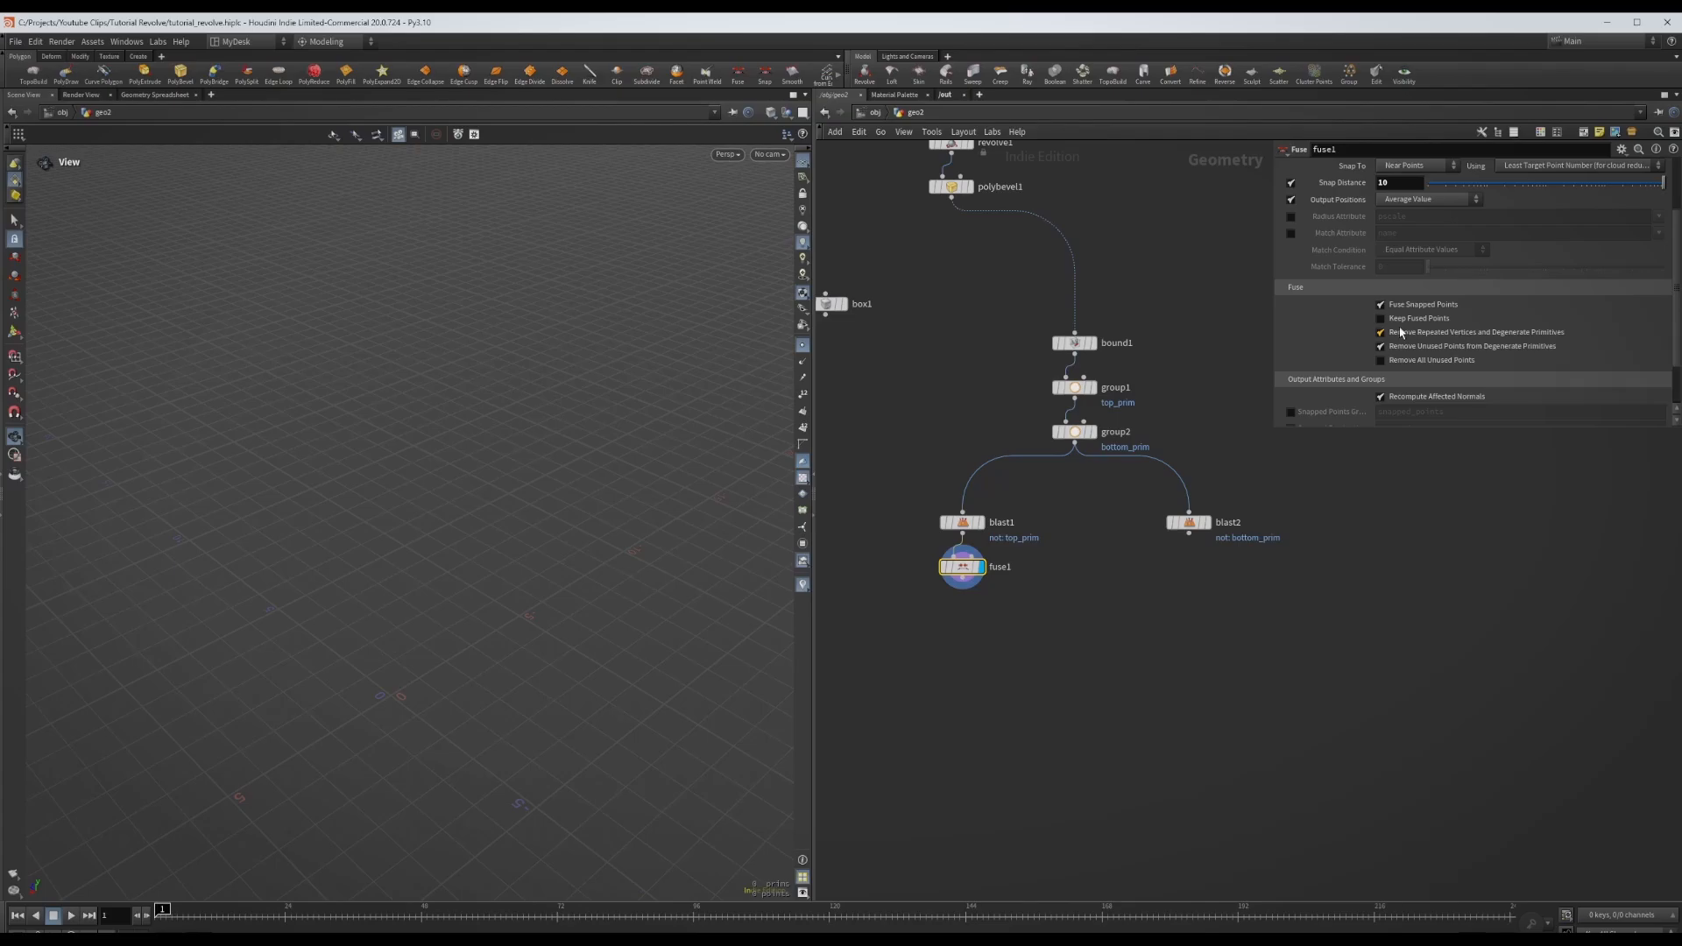
left_click(1381, 333)
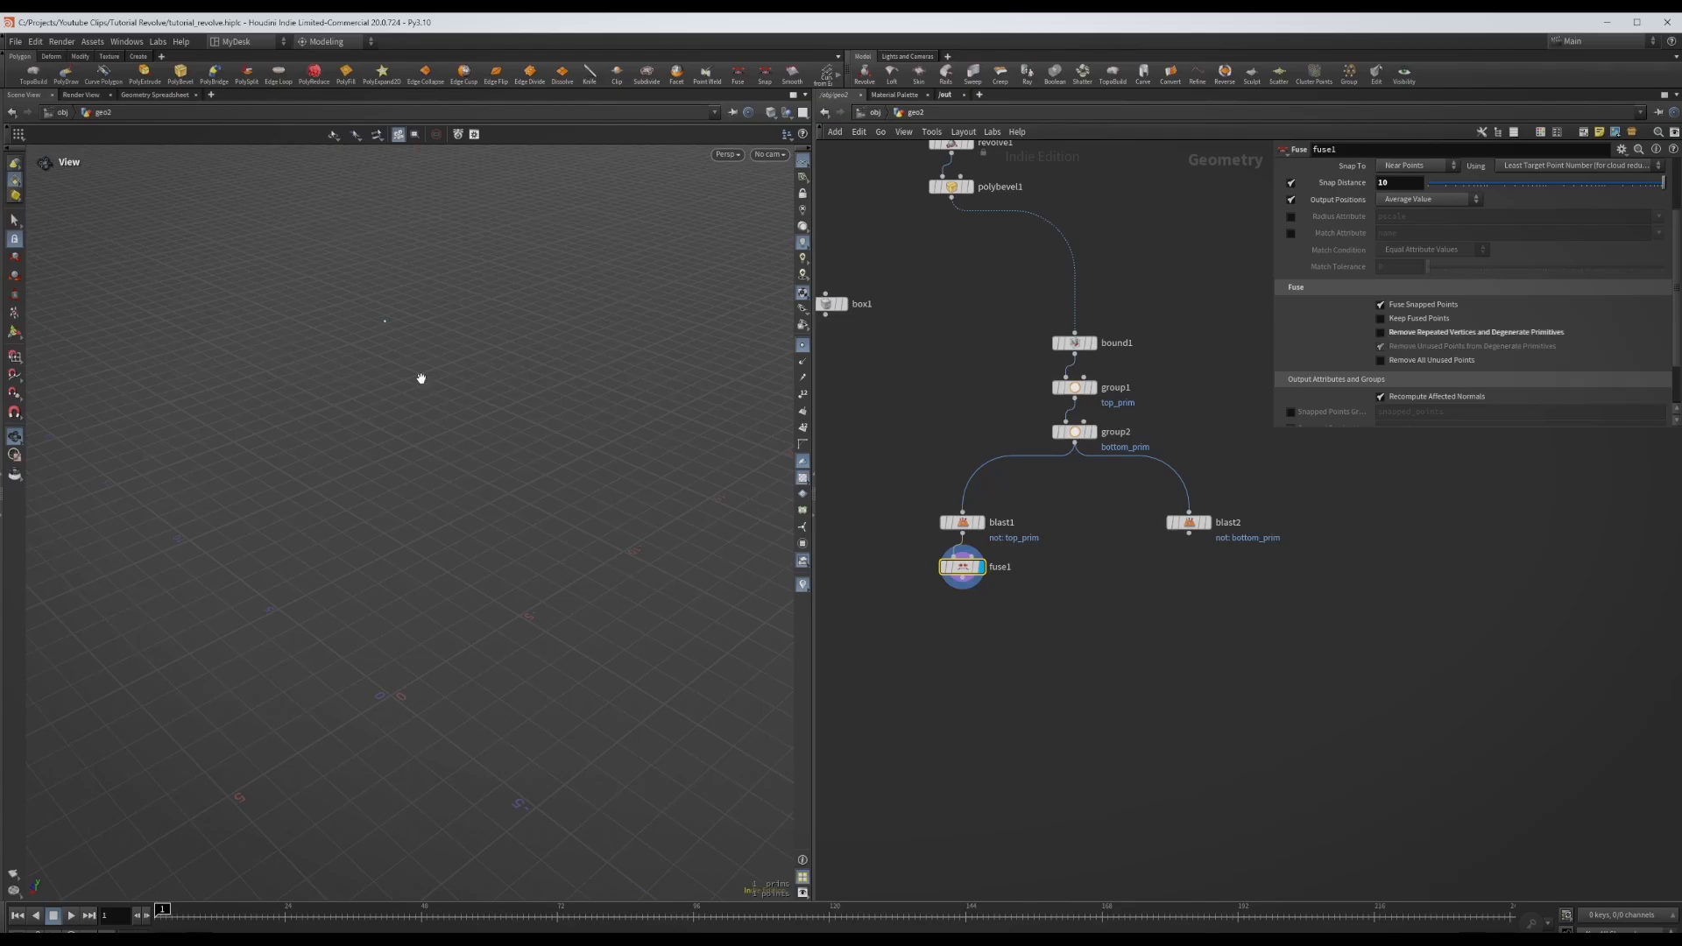
- Duplicate fuse1 with its settings below blast2, feed it from blast2's output and display it
mouse_move(969, 576)
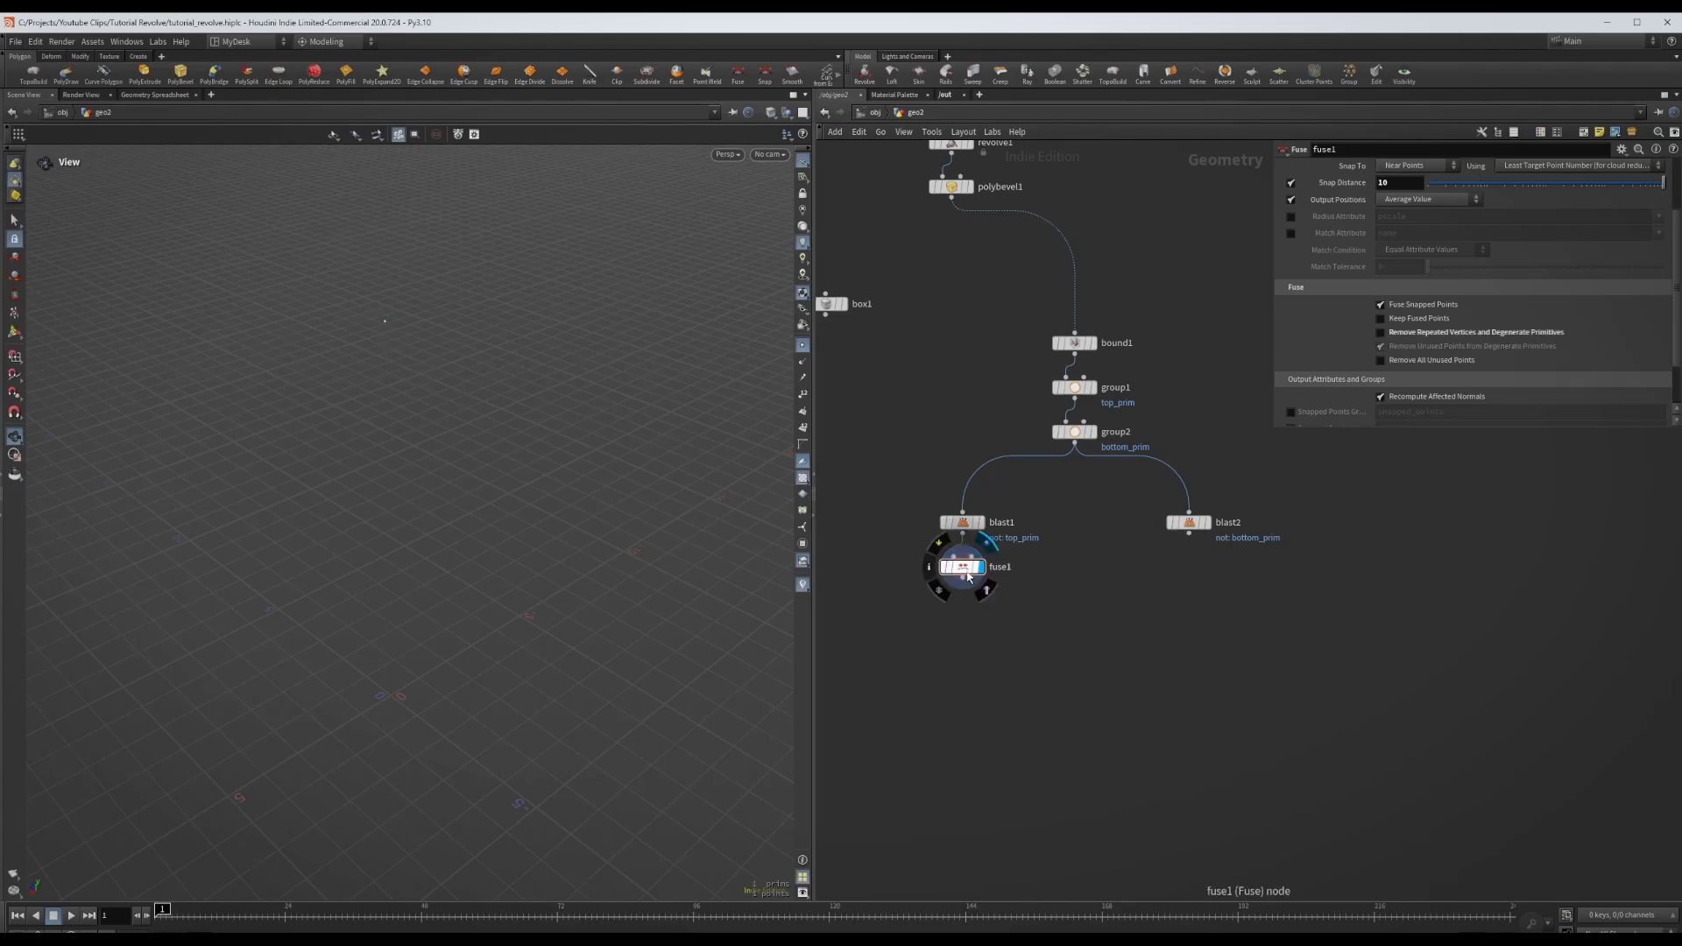
left_click_drag(969, 575, 1180, 557, "alt")
left_click_drag(1139, 513, 1189, 552)
left_click(1156, 648)
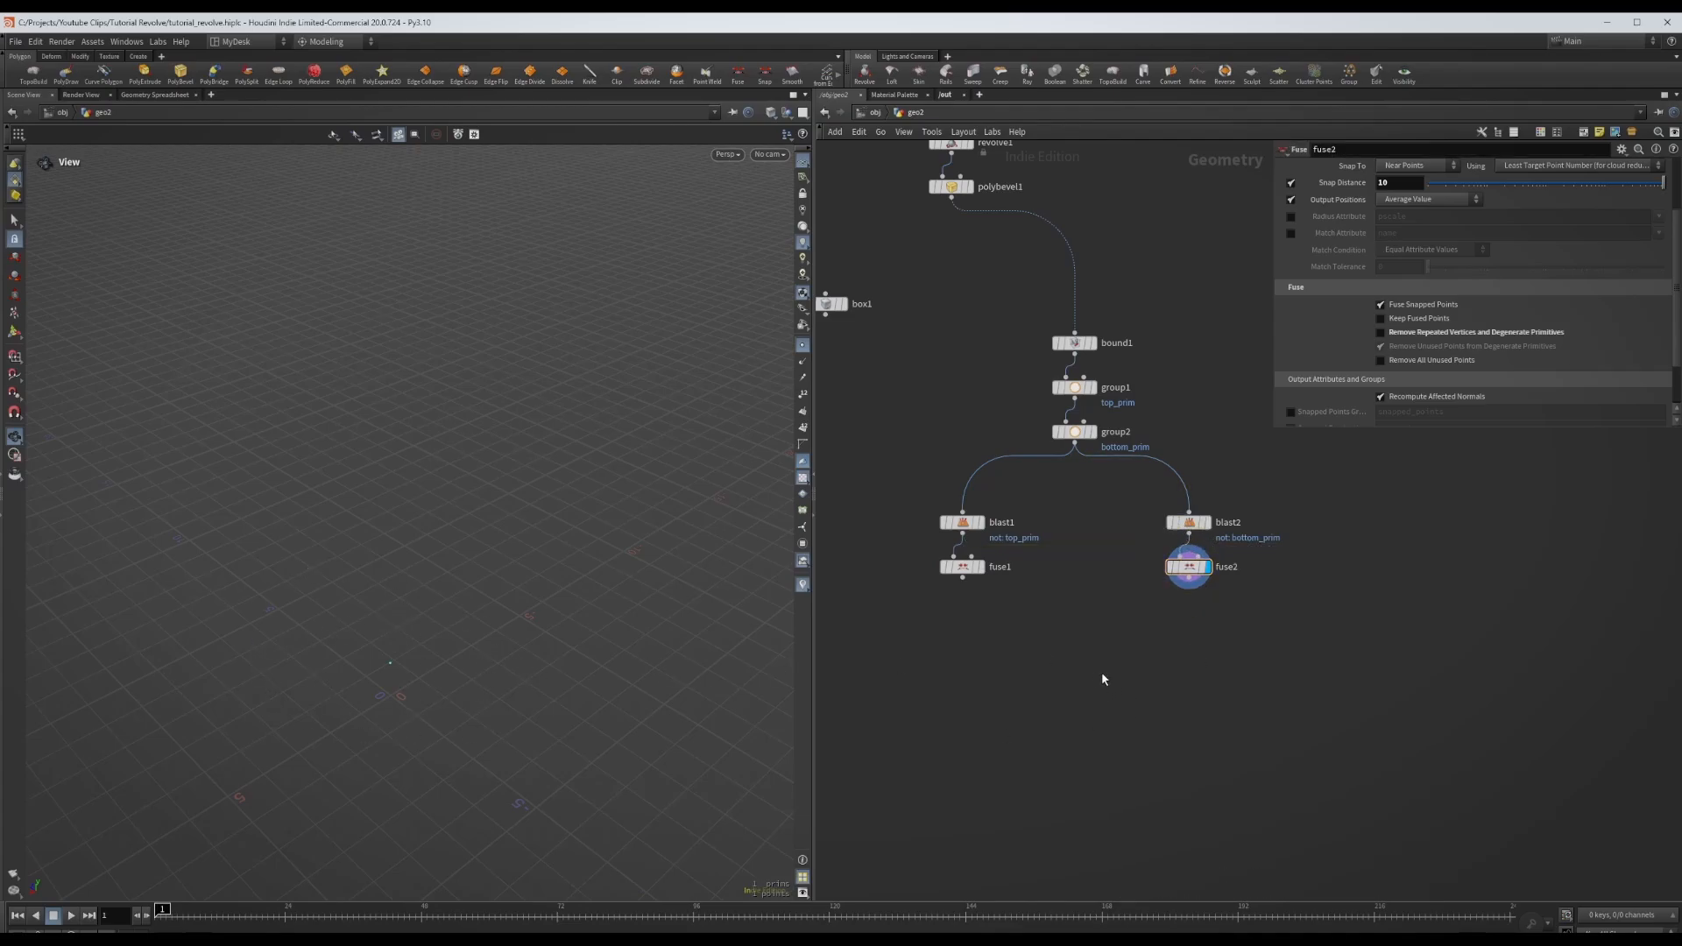
- Add two Copy to Points nodes, one below fuse1 and one below fuse2
middle_click_drag(910, 717, 980, 592)
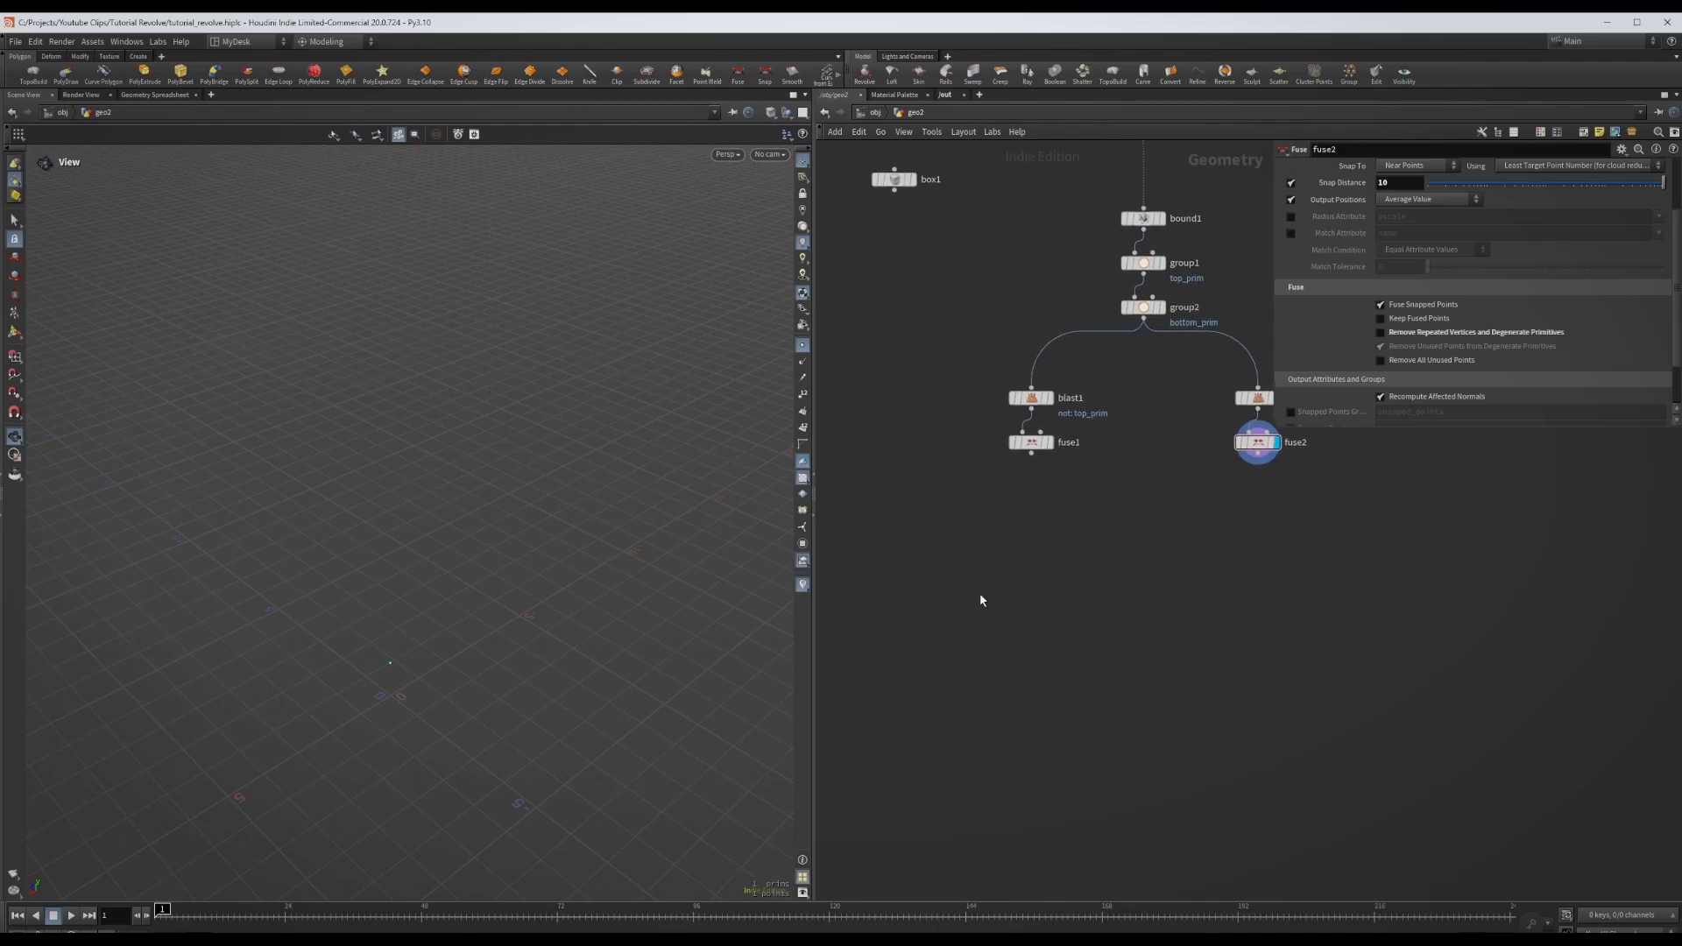
key("Tab")
type("copy")
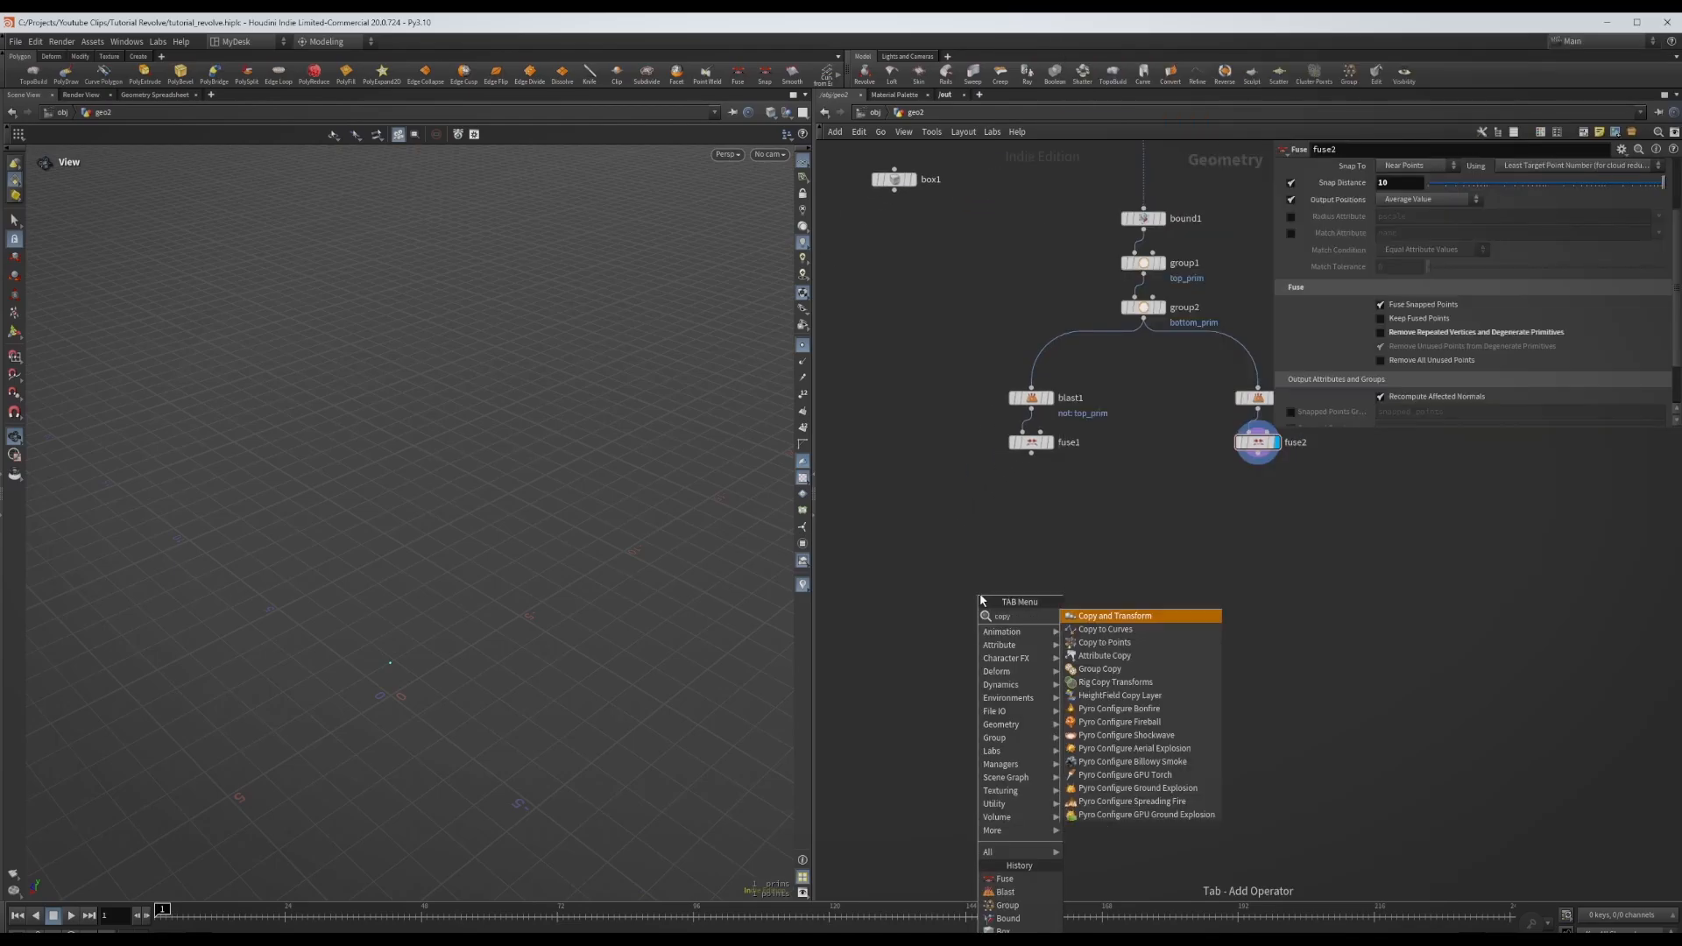
key("Down")
key("Down")
key("Return")
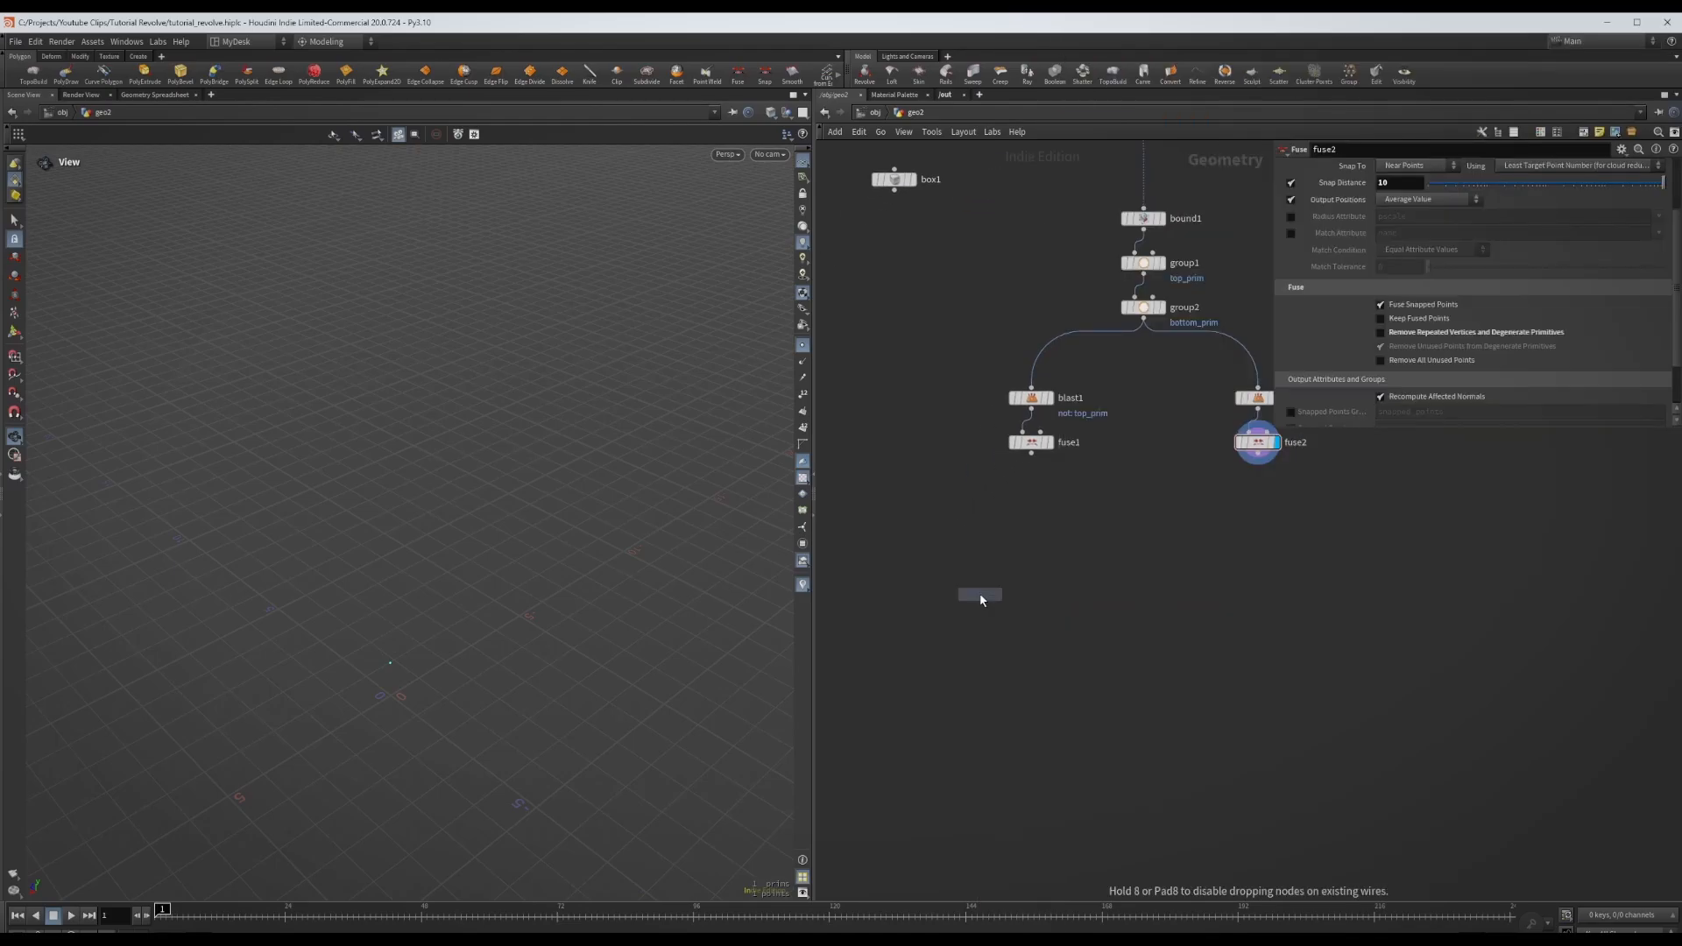
left_click(982, 520)
left_click_drag(984, 521, 1204, 517, "alt")
- Wire fuse1 and fuse2 into their Copy to Points nodes' target point inputs, and box1 into the geometry input of both
left_click_drag(1258, 463, 1213, 506)
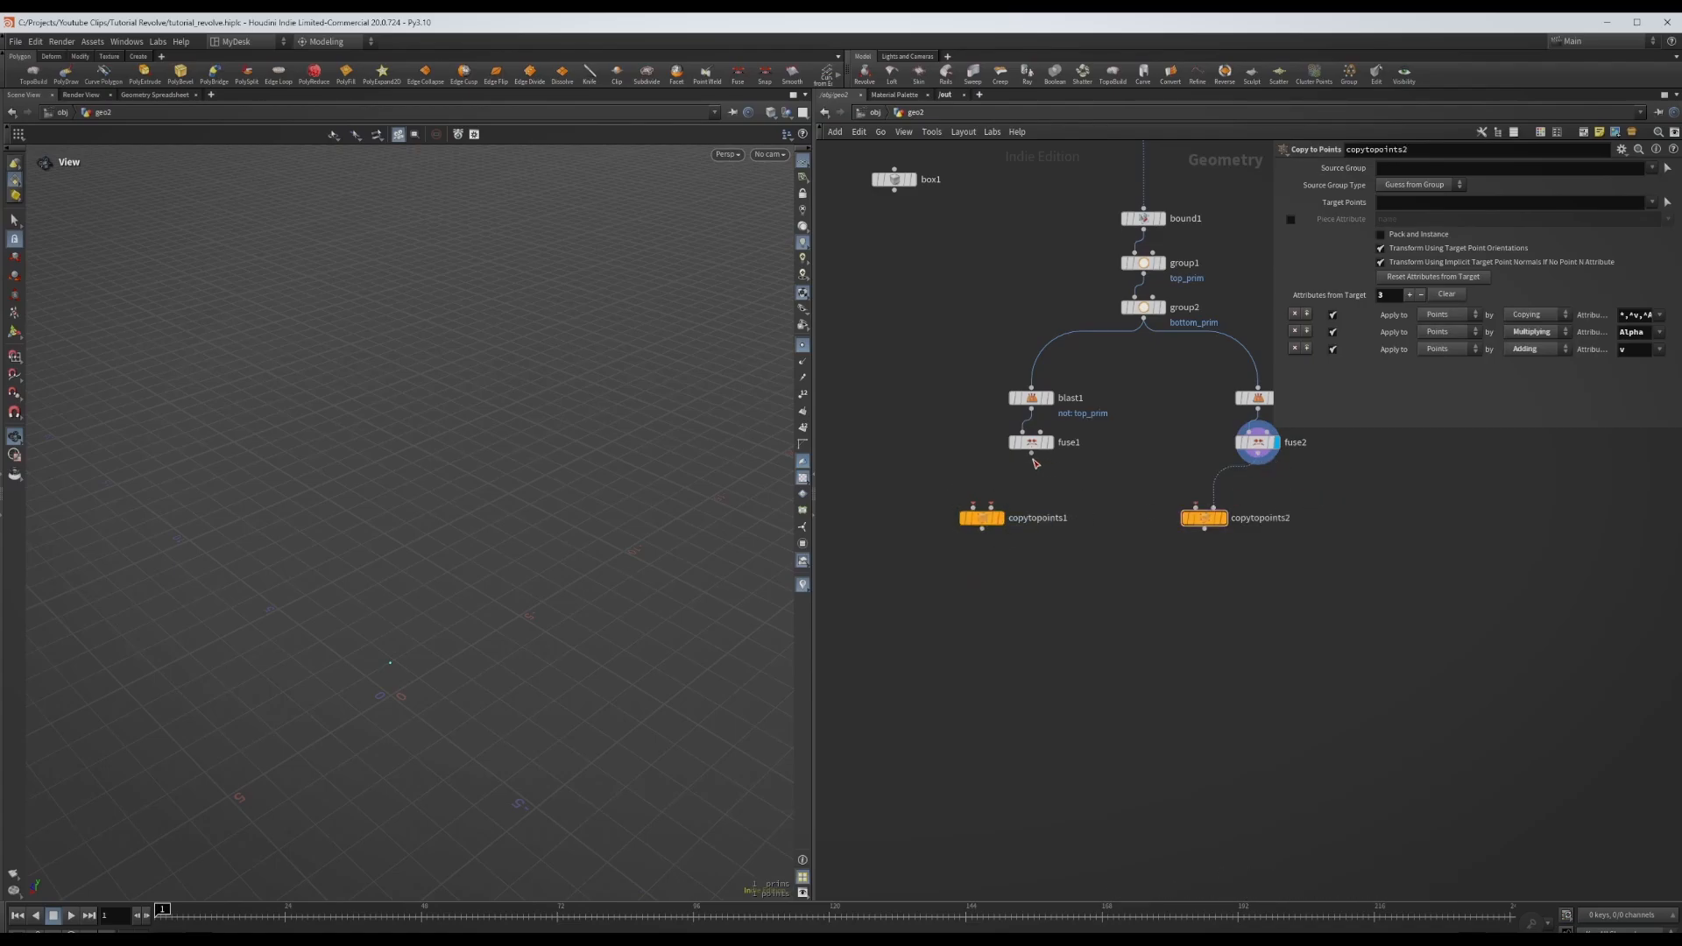
left_click_drag(1031, 452, 990, 506)
middle_click_drag(1079, 605, 1079, 625)
middle_click_drag(984, 327, 1017, 332)
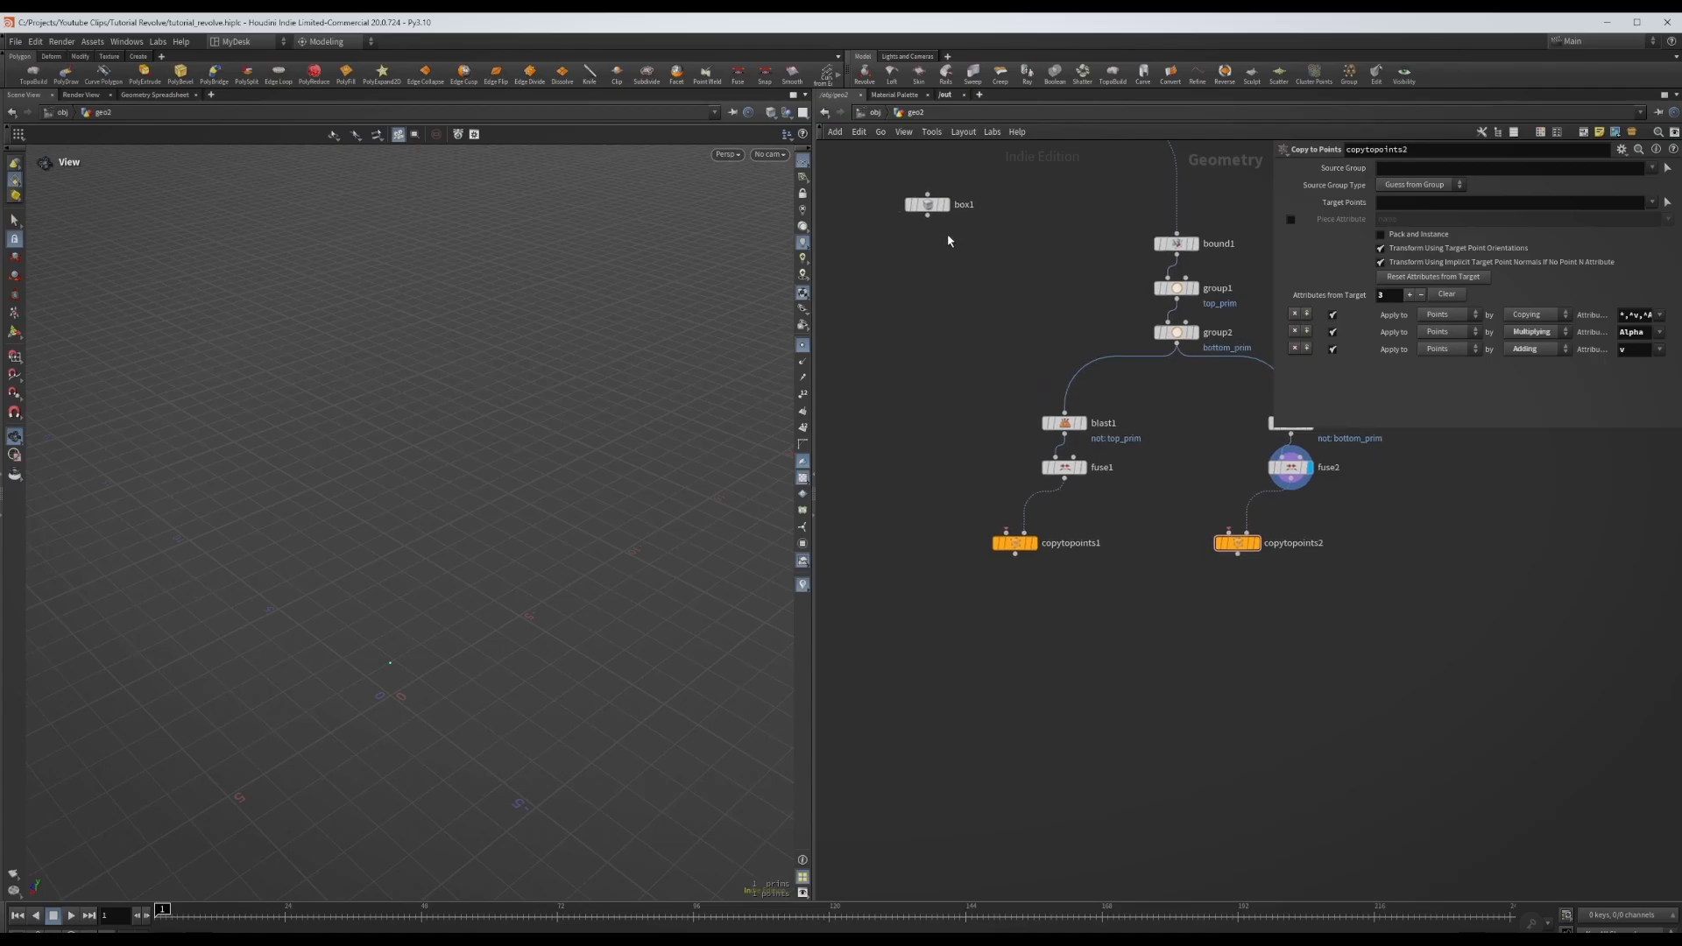
left_click_drag(932, 209, 1005, 531)
left_click_drag(925, 374, 1229, 531)
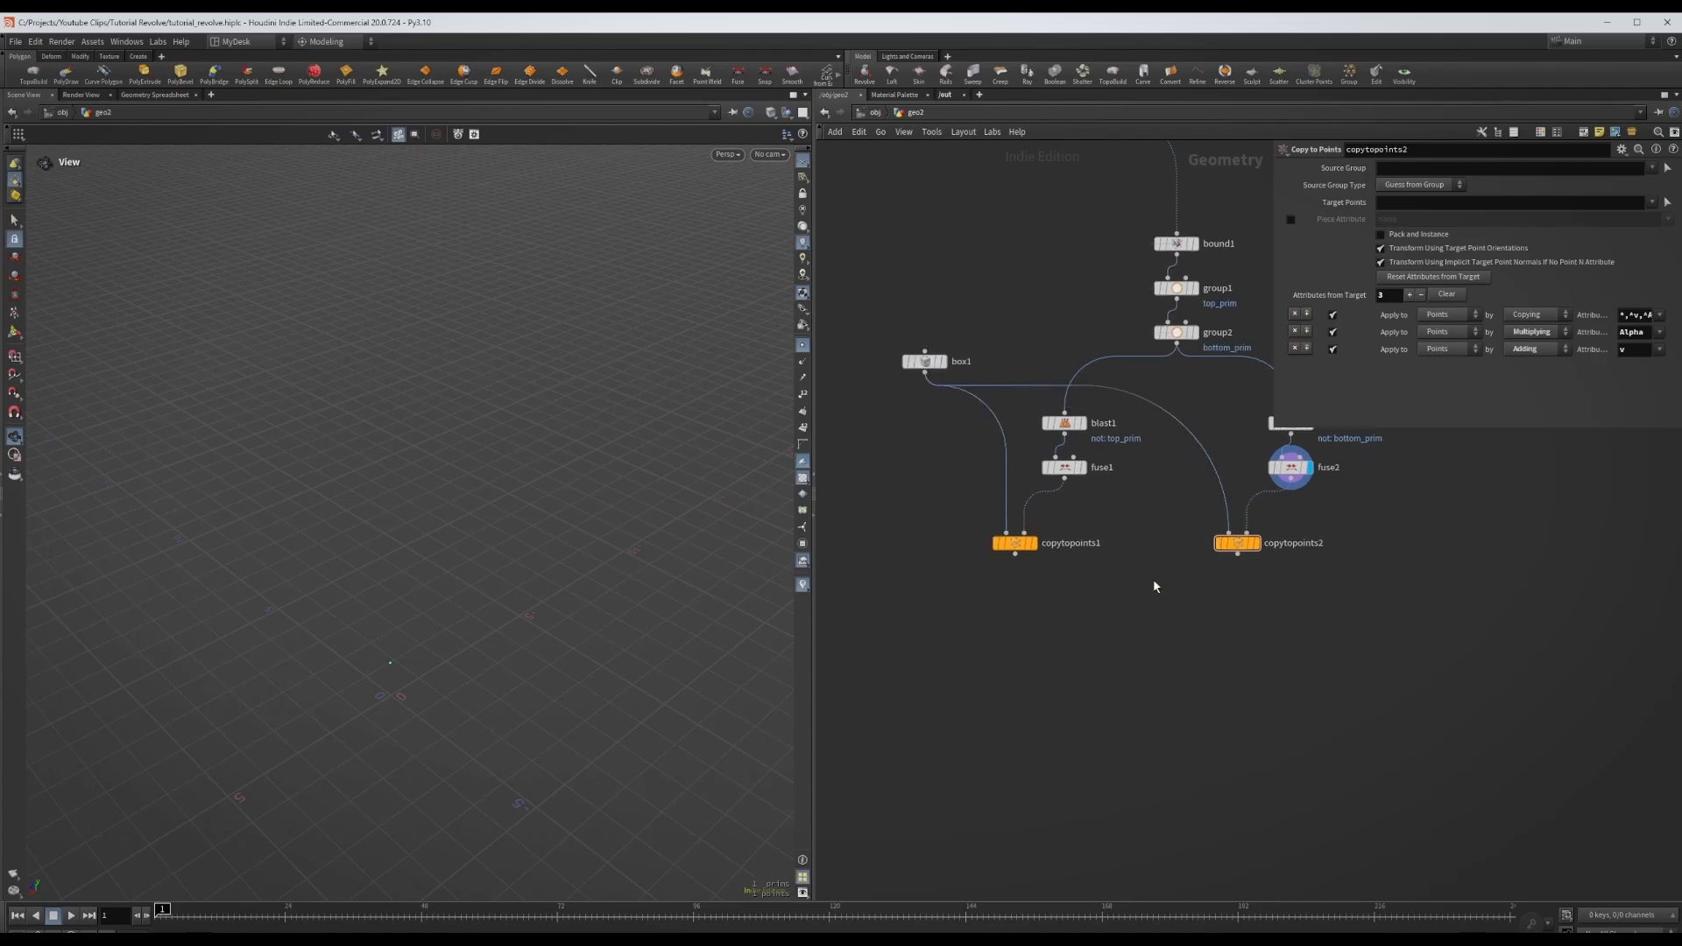
- Merge the outputs of both Copy to Points nodes, display the merge and view the two blocks from the front
left_click_drag(1003, 616, 1312, 540)
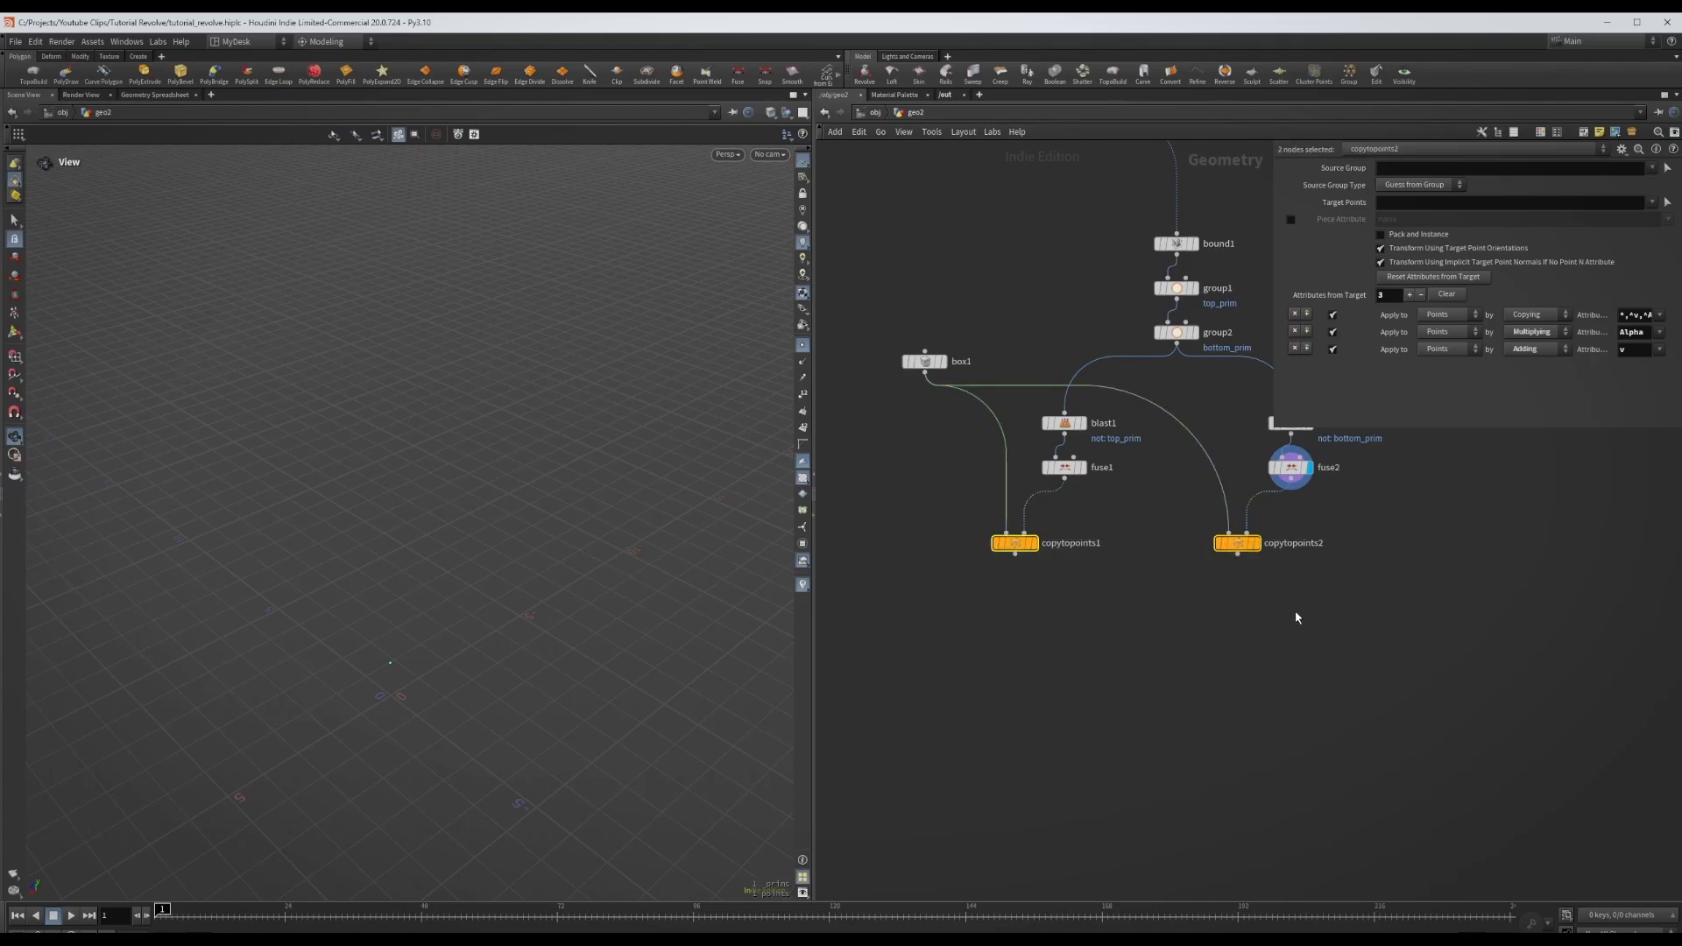
left_click(1236, 556)
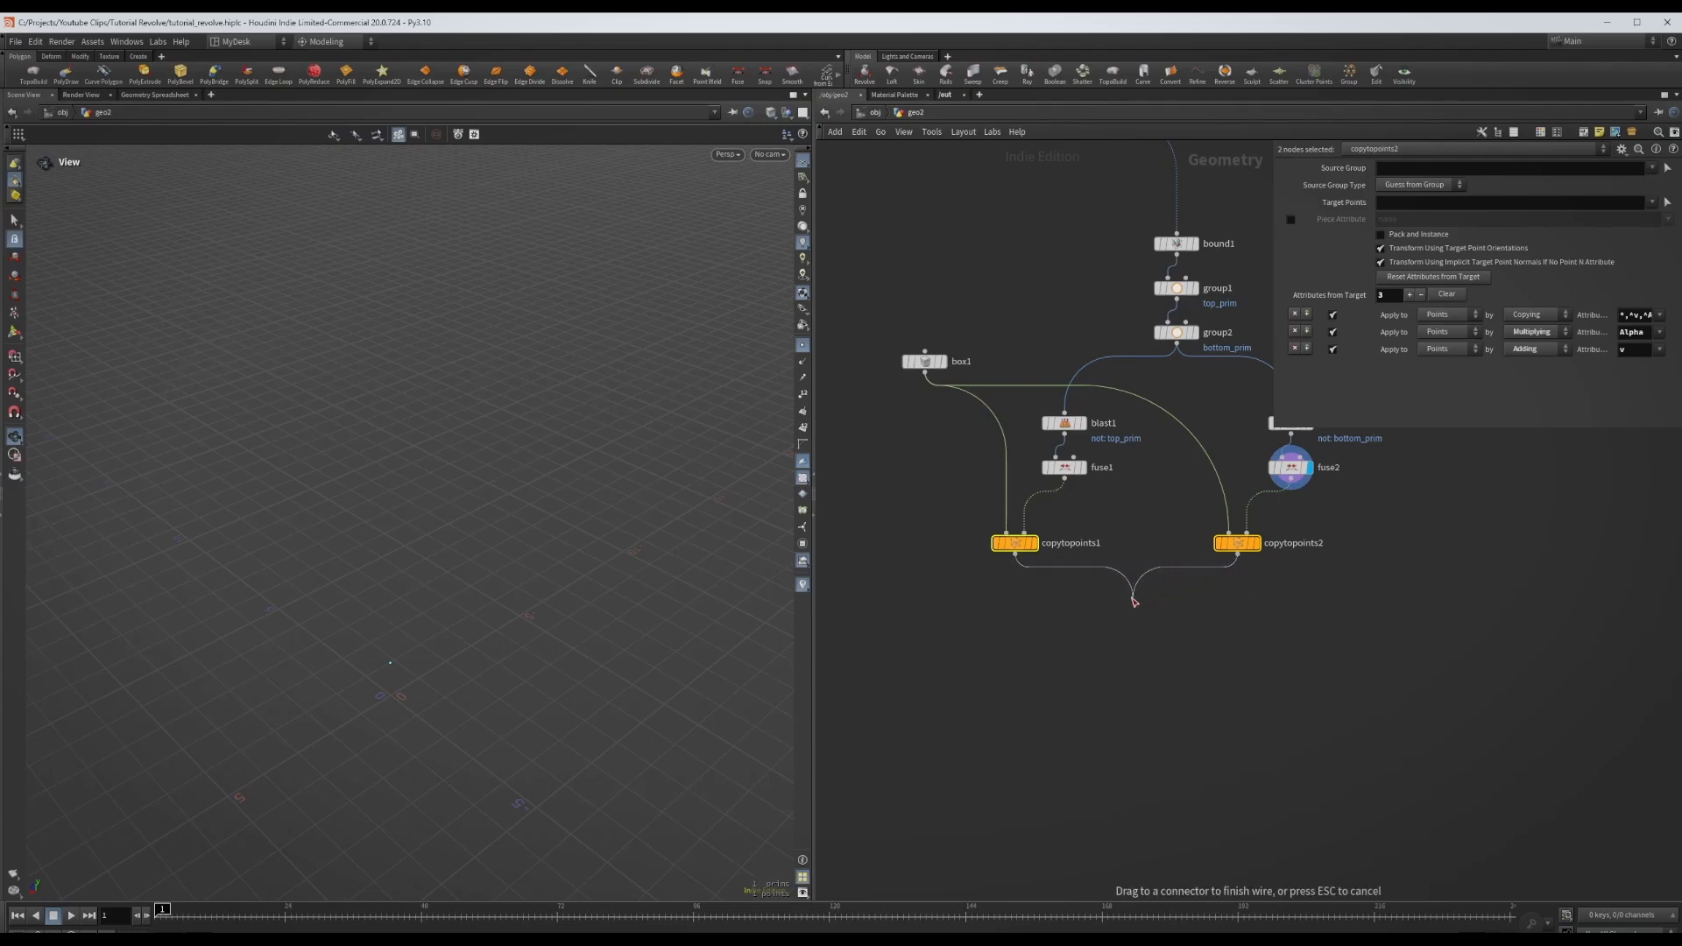
left_click(1132, 602)
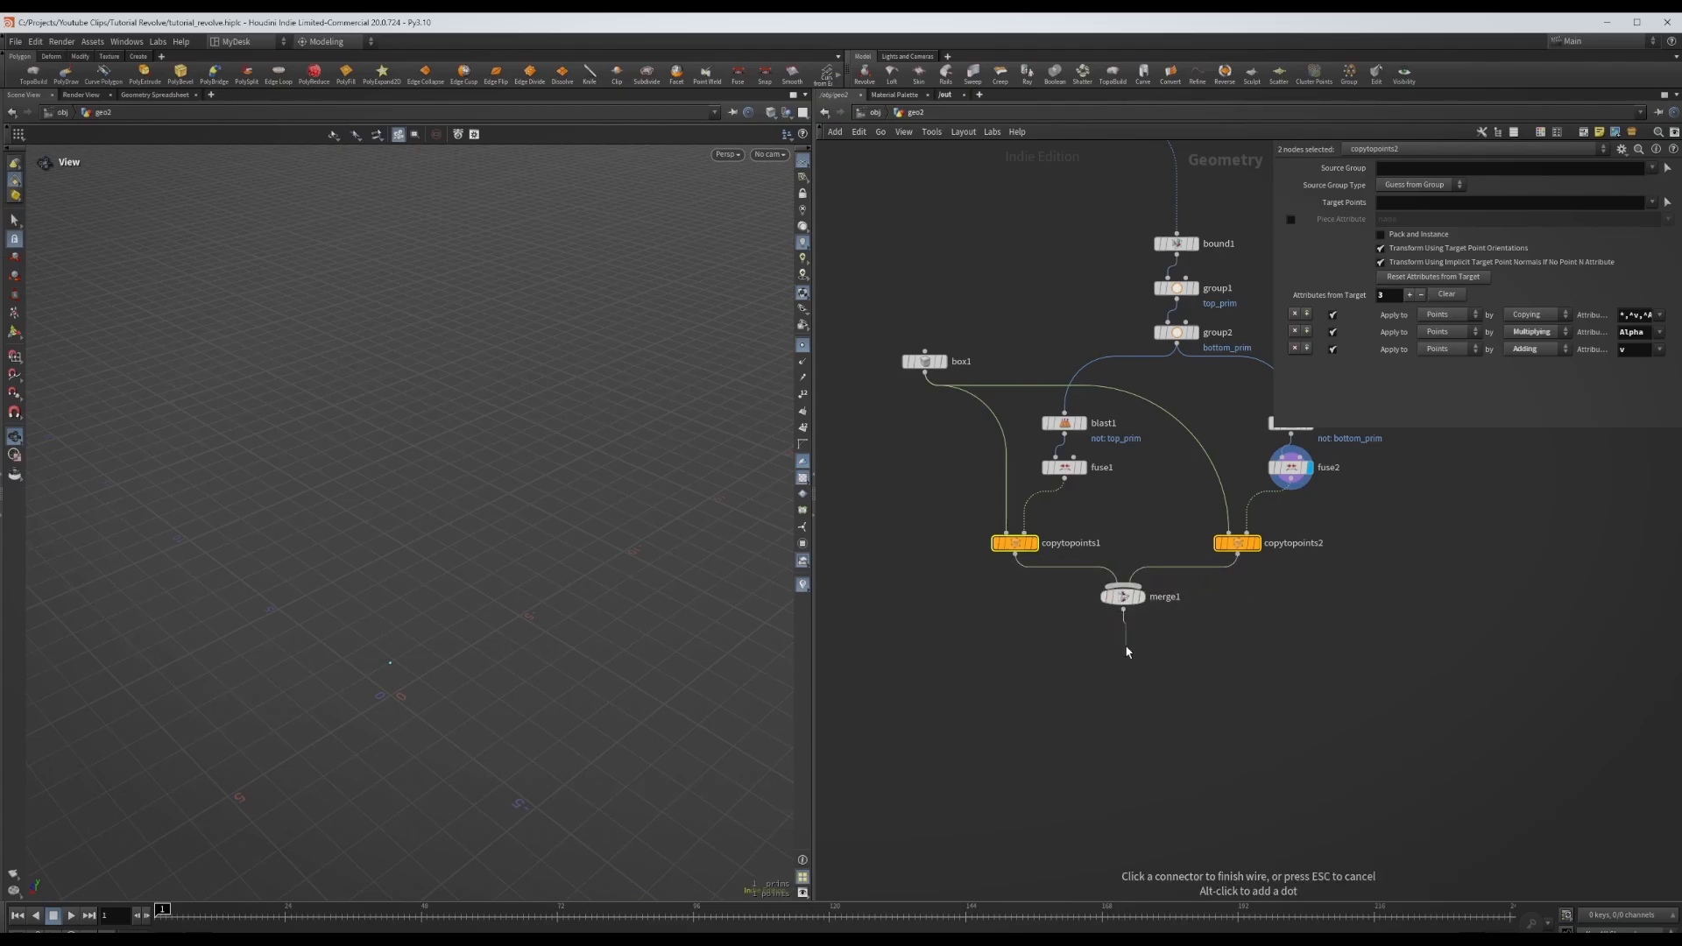
left_click(1139, 597)
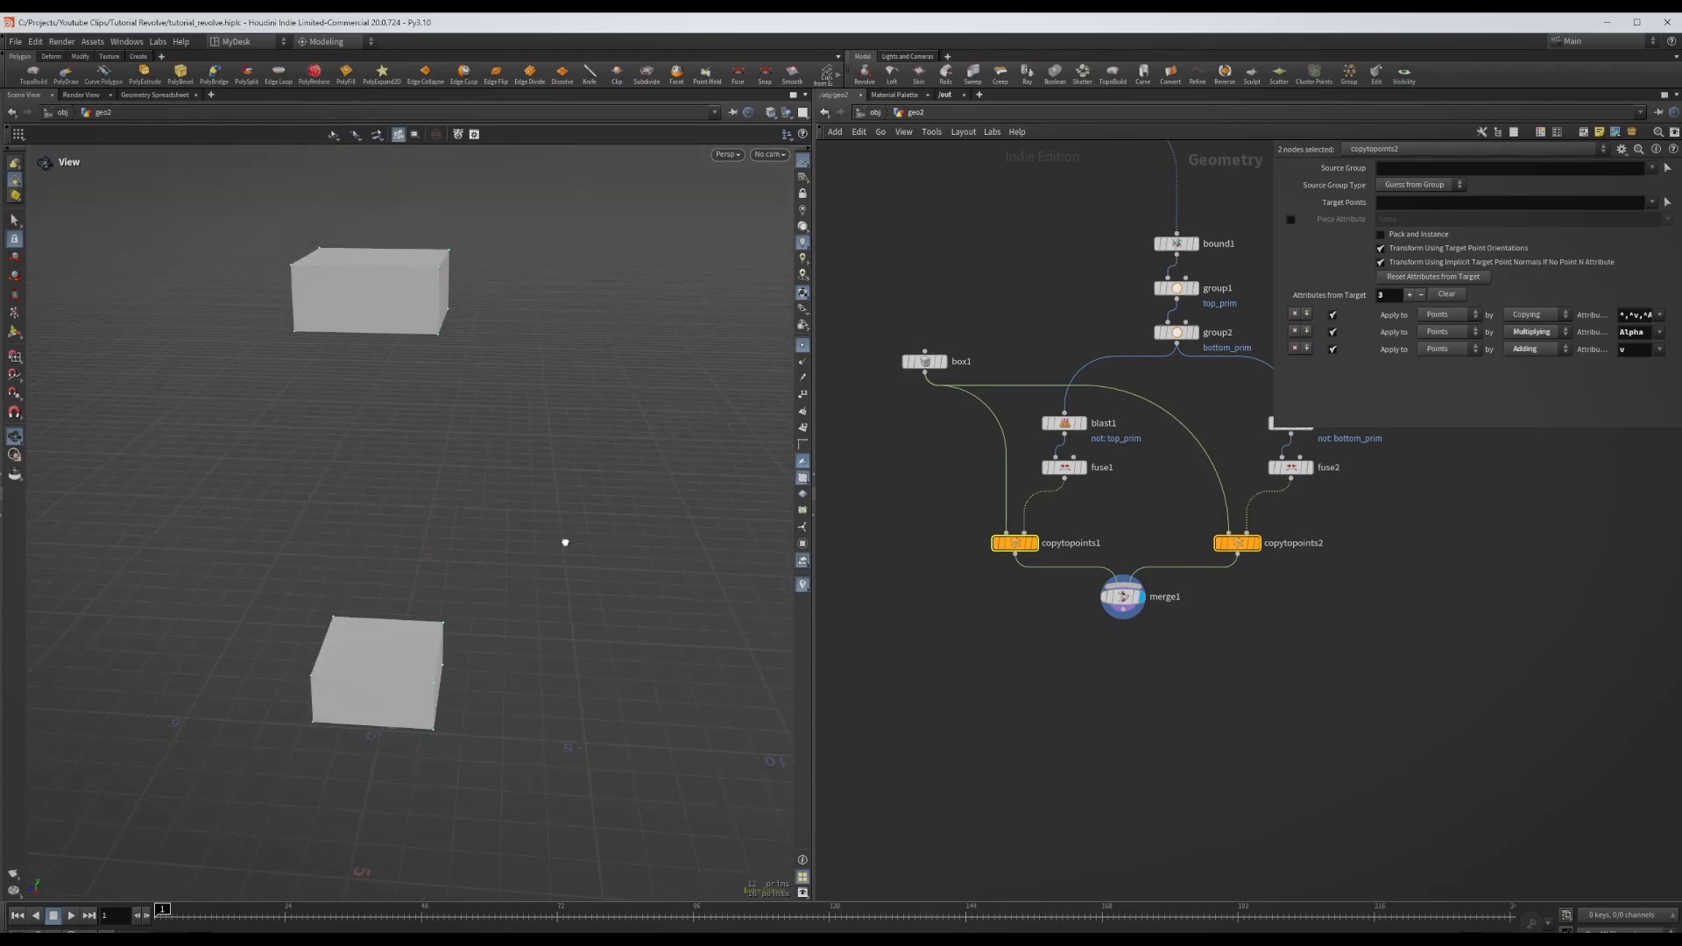
left_click_drag(565, 542, 528, 526)
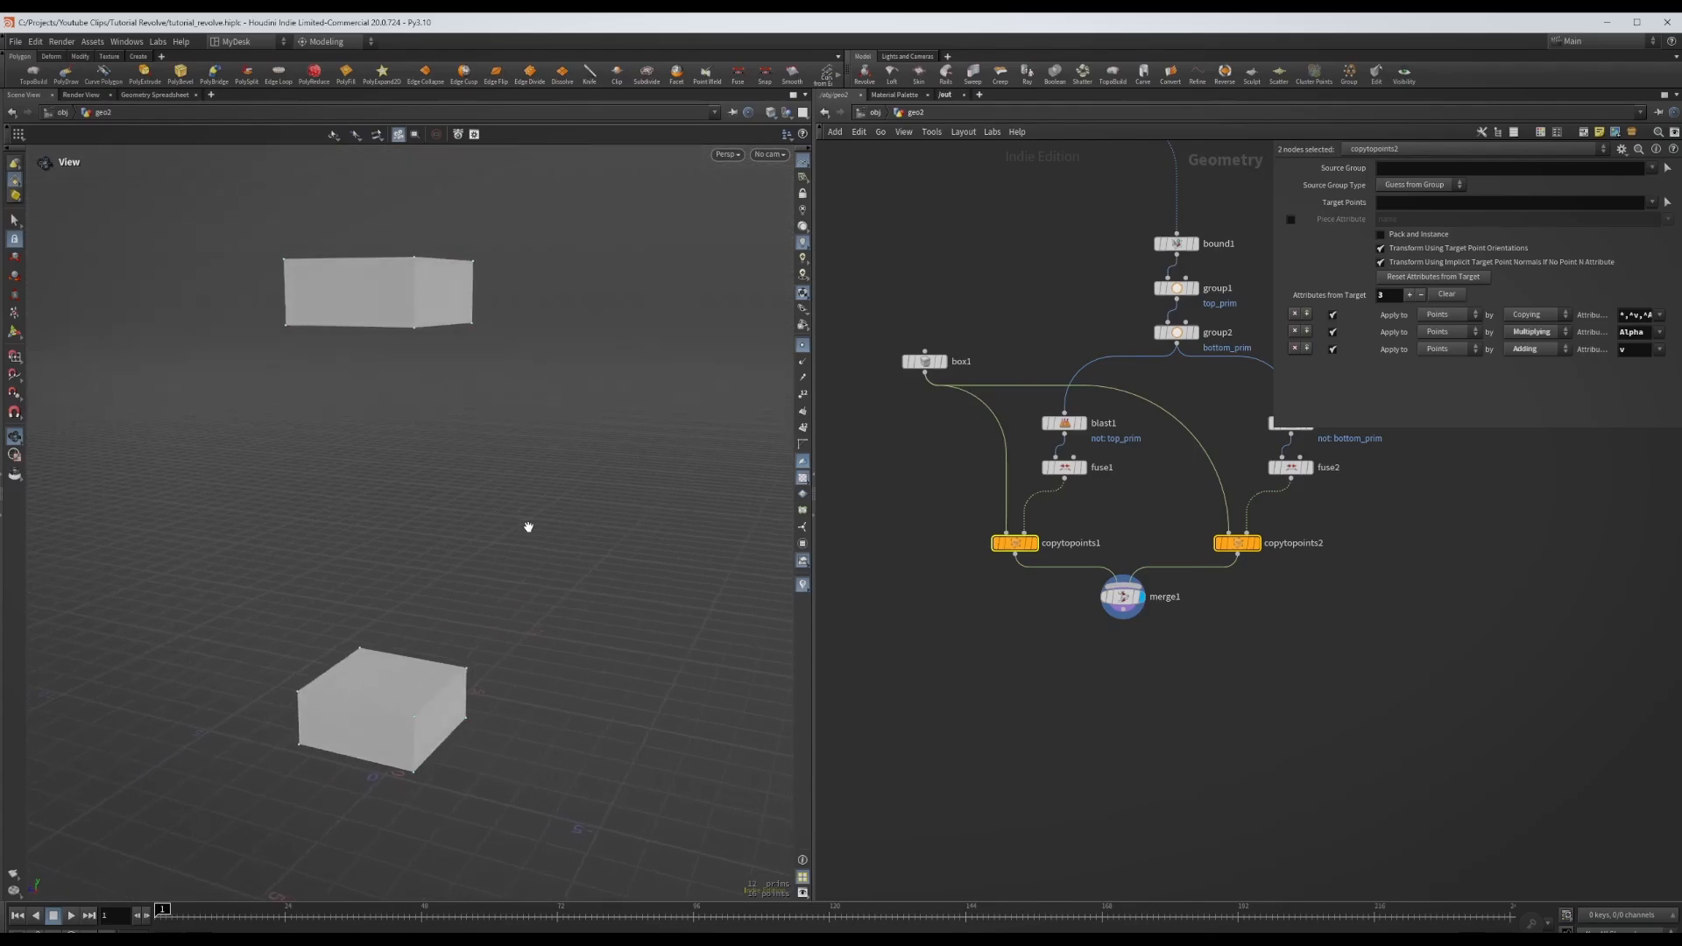
key("space+3")
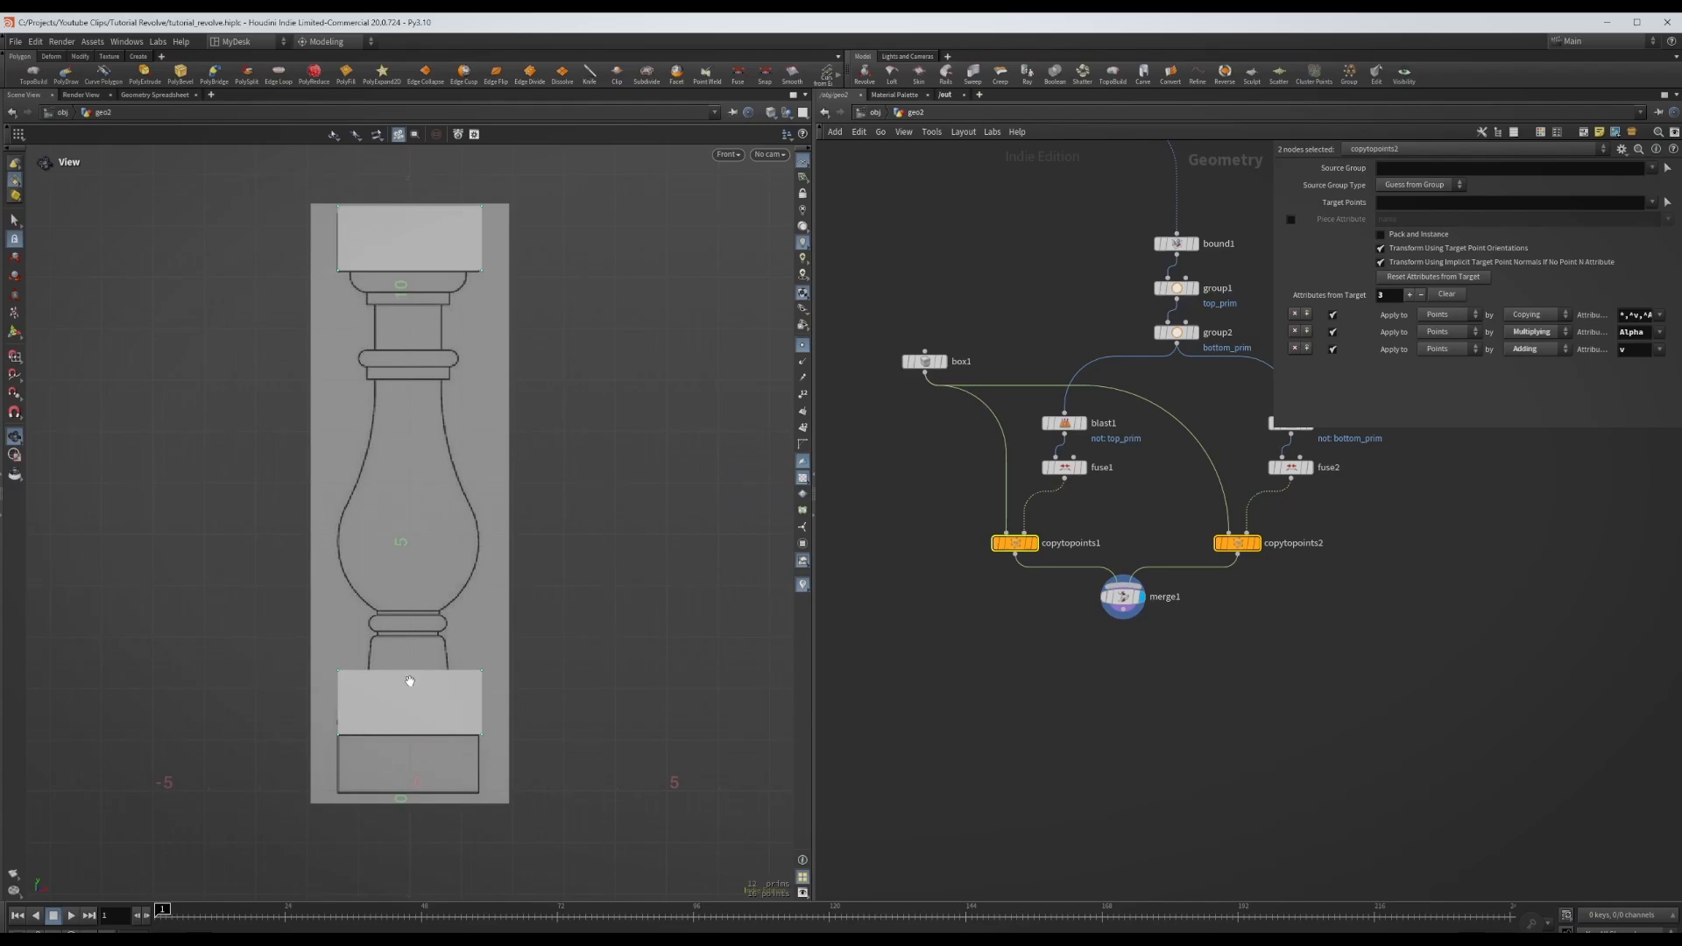
- Insert a Transform node on the wire between box1 and copytopoints2
scroll(409, 681, "up", 1)
key("h")
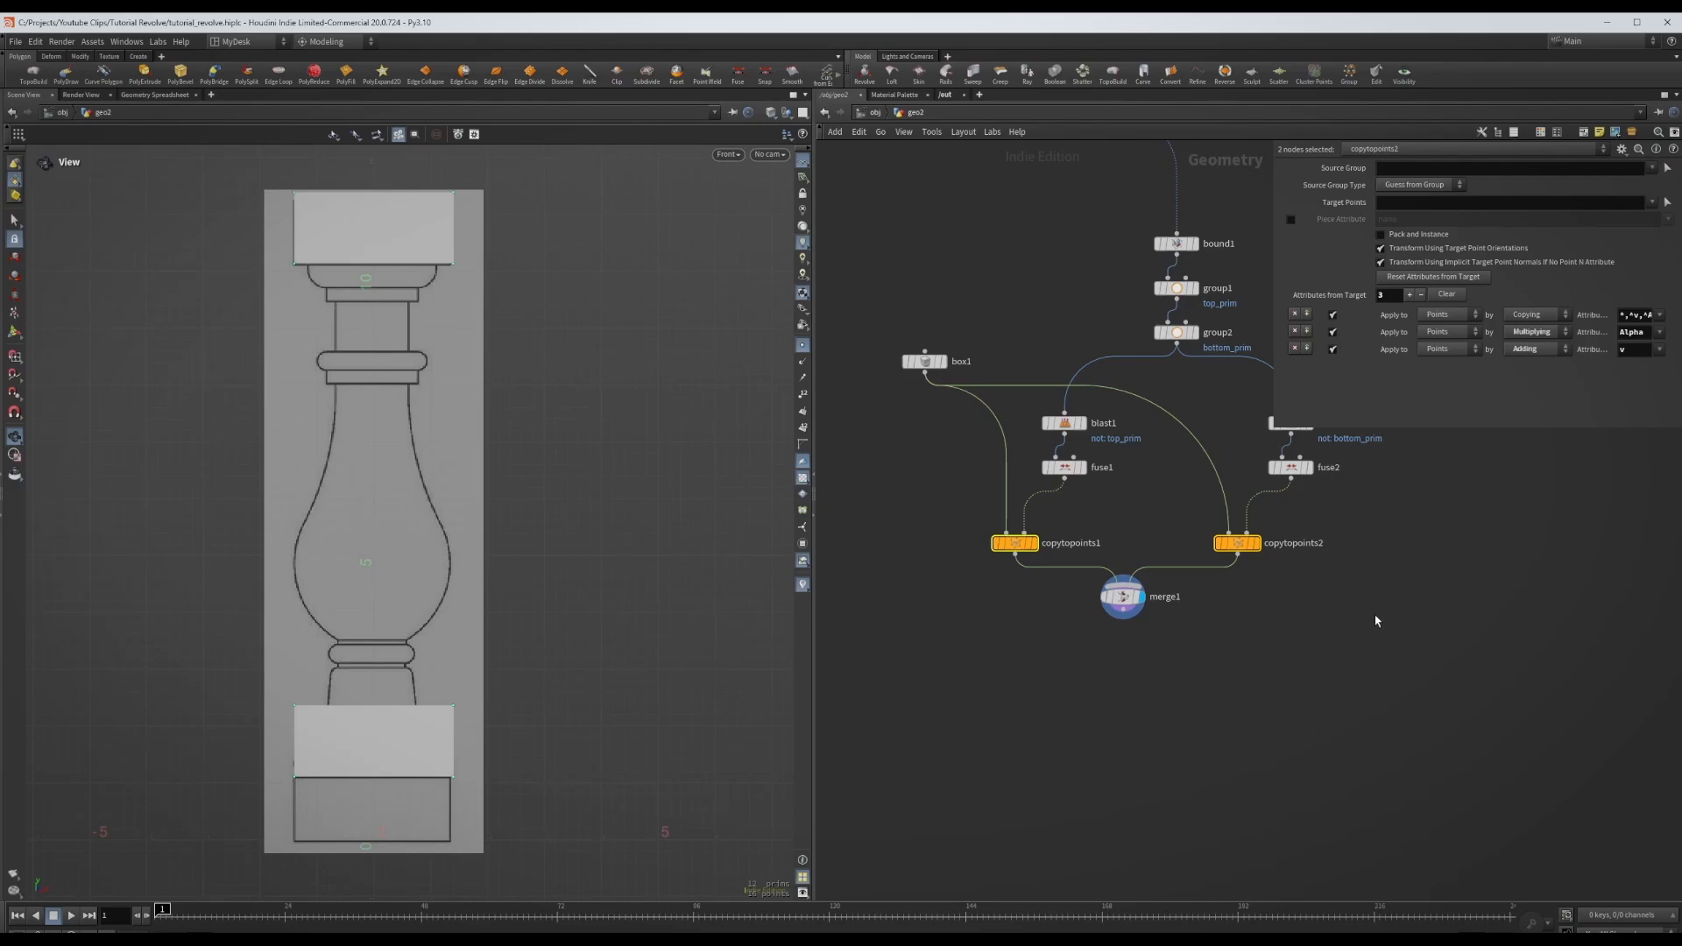
key("h")
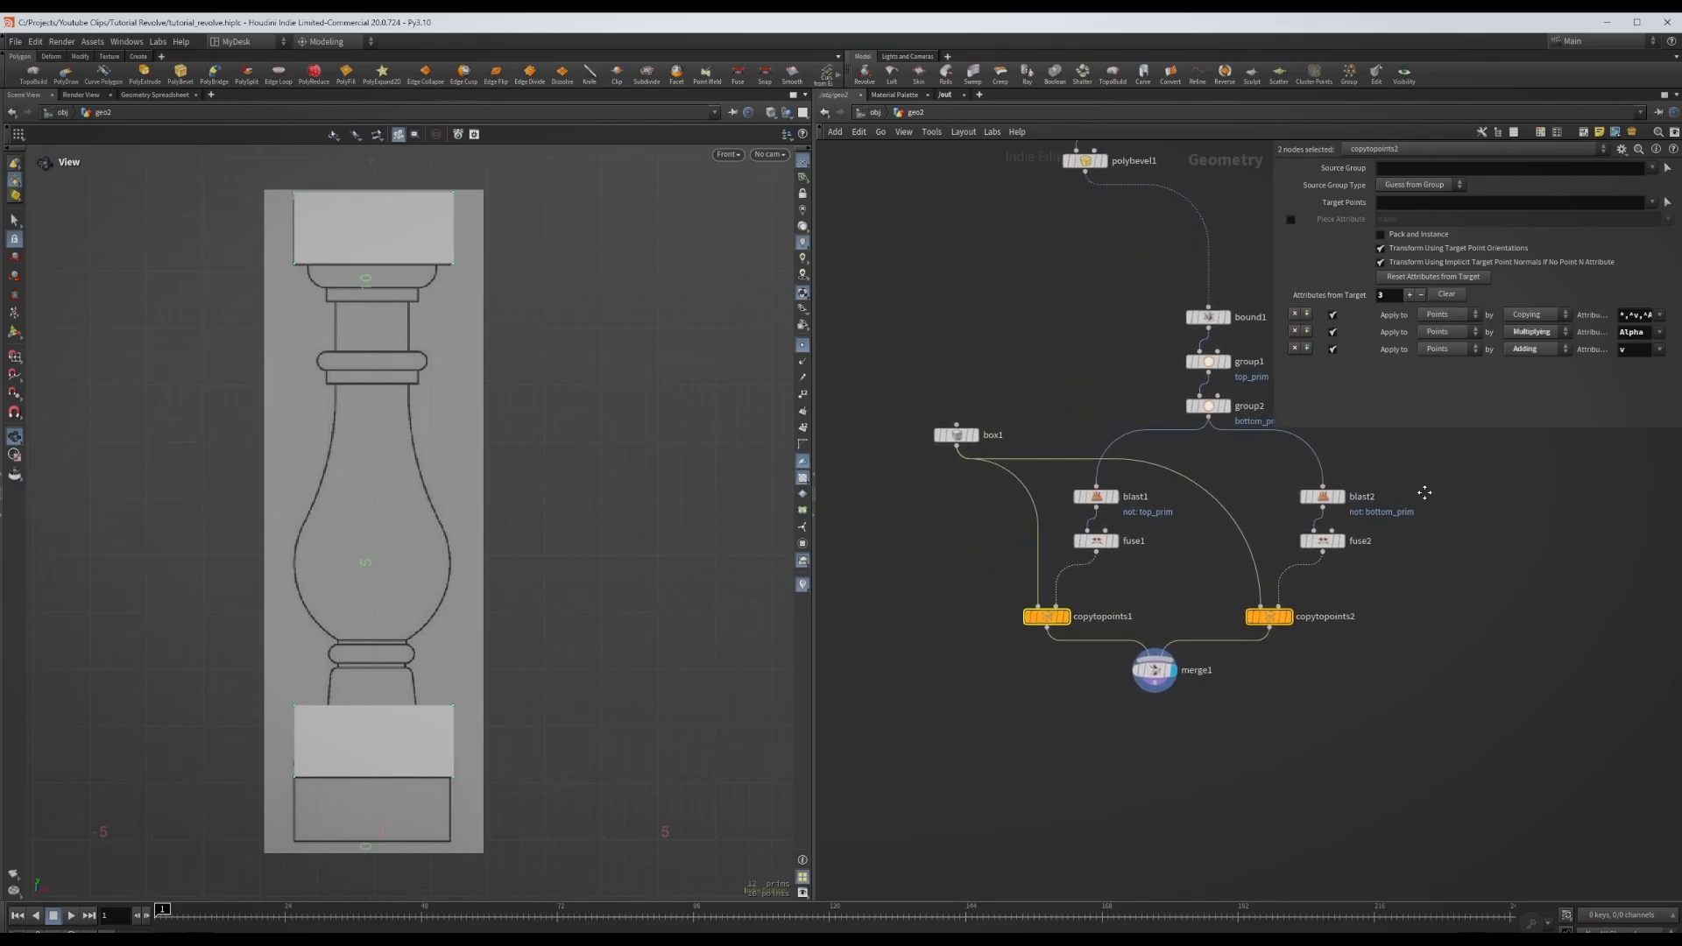
left_click(1343, 565)
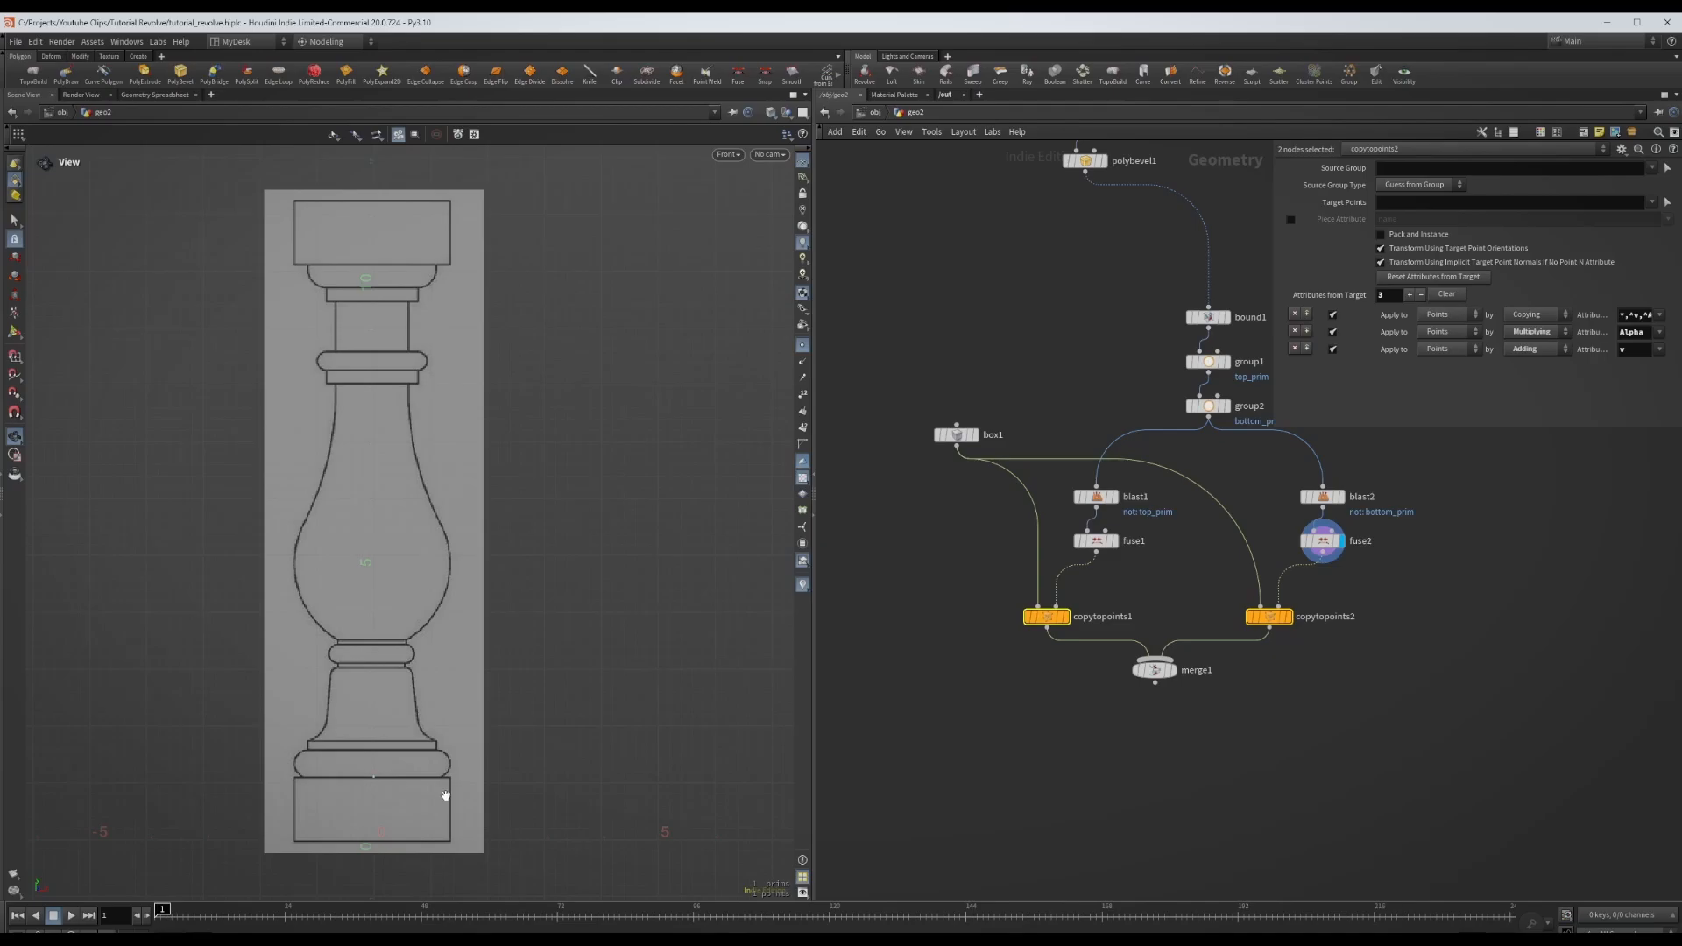
left_click_drag(294, 778, 356, 701)
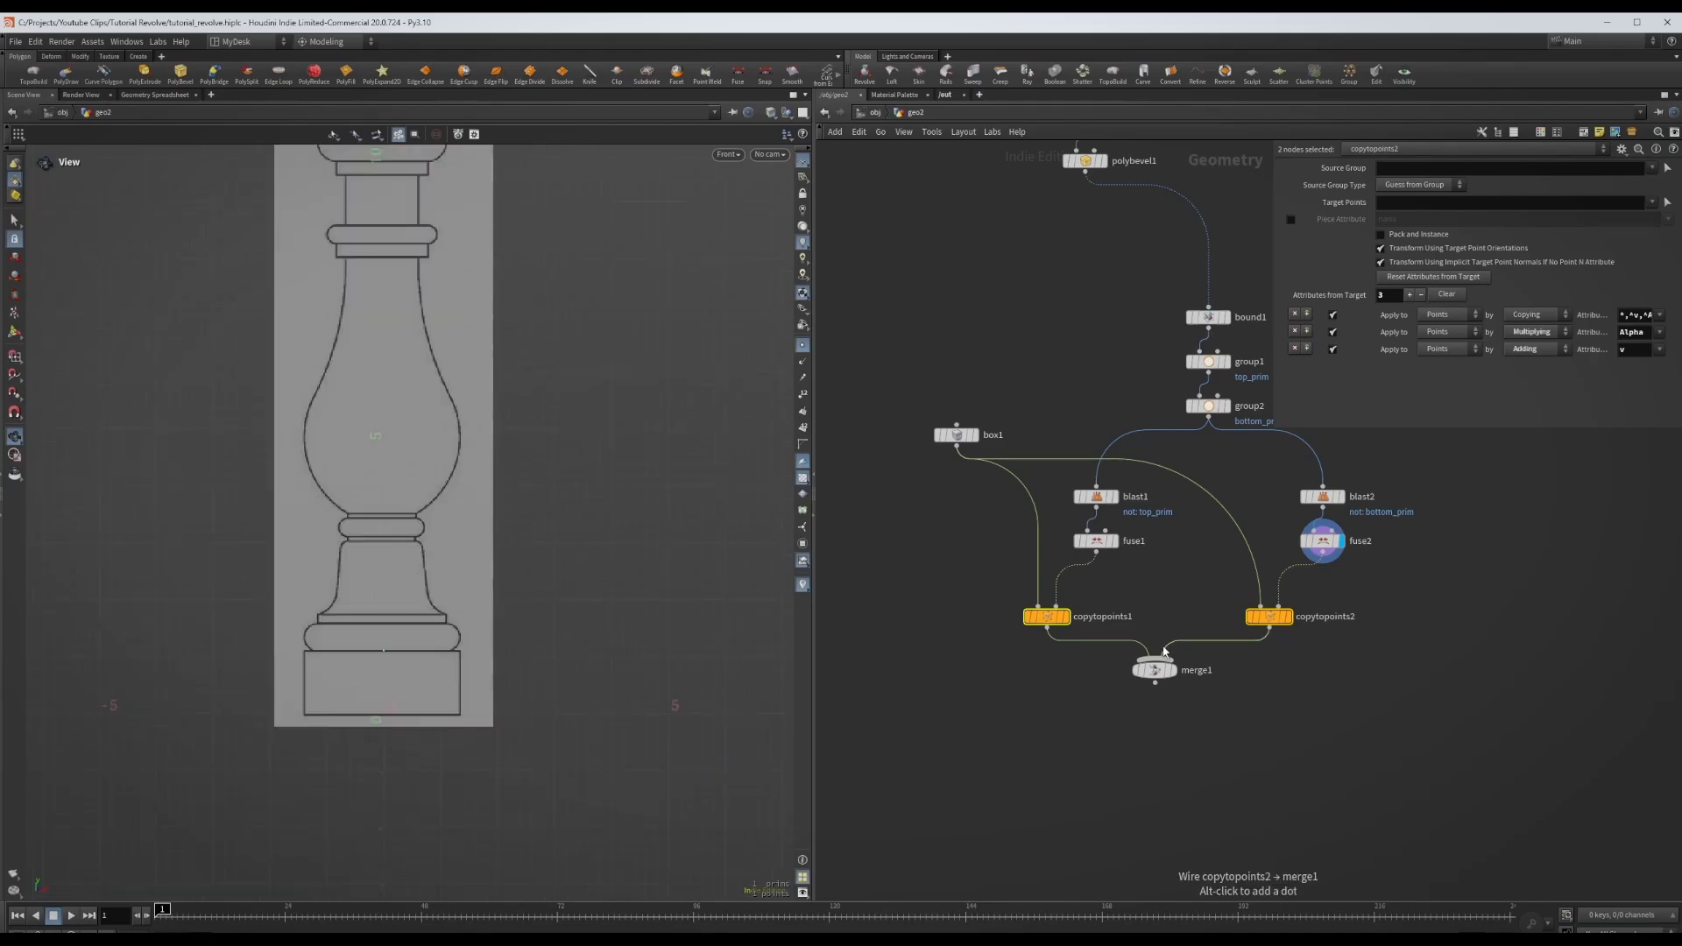
key("Tab")
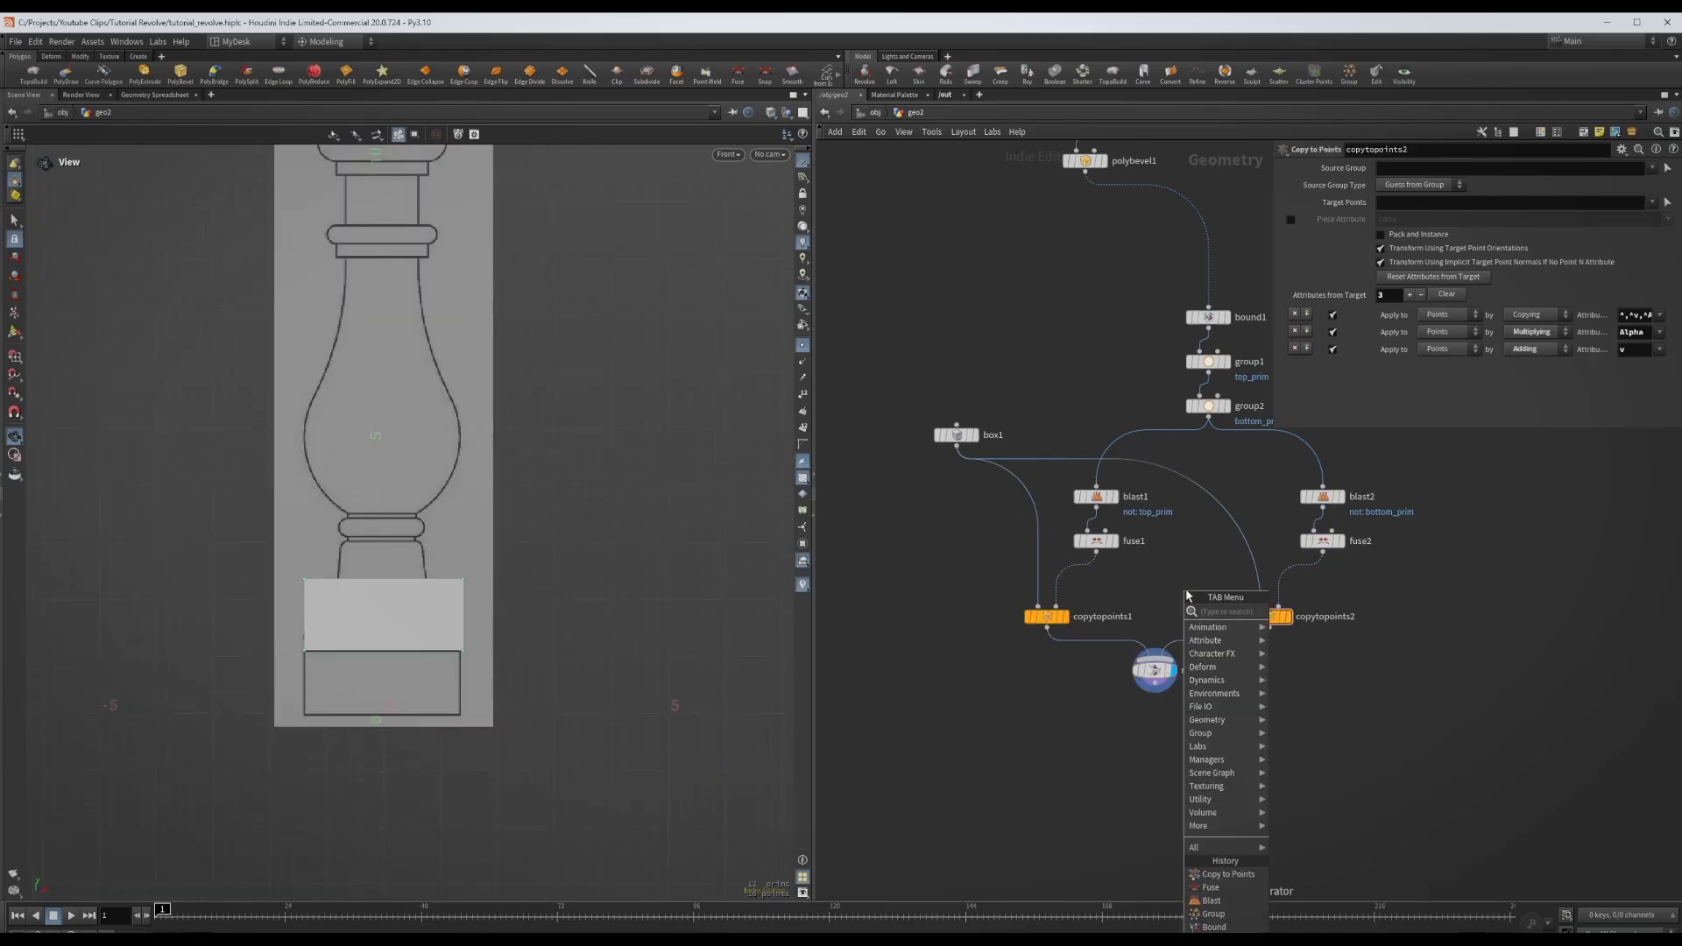
type("tran")
key("Return")
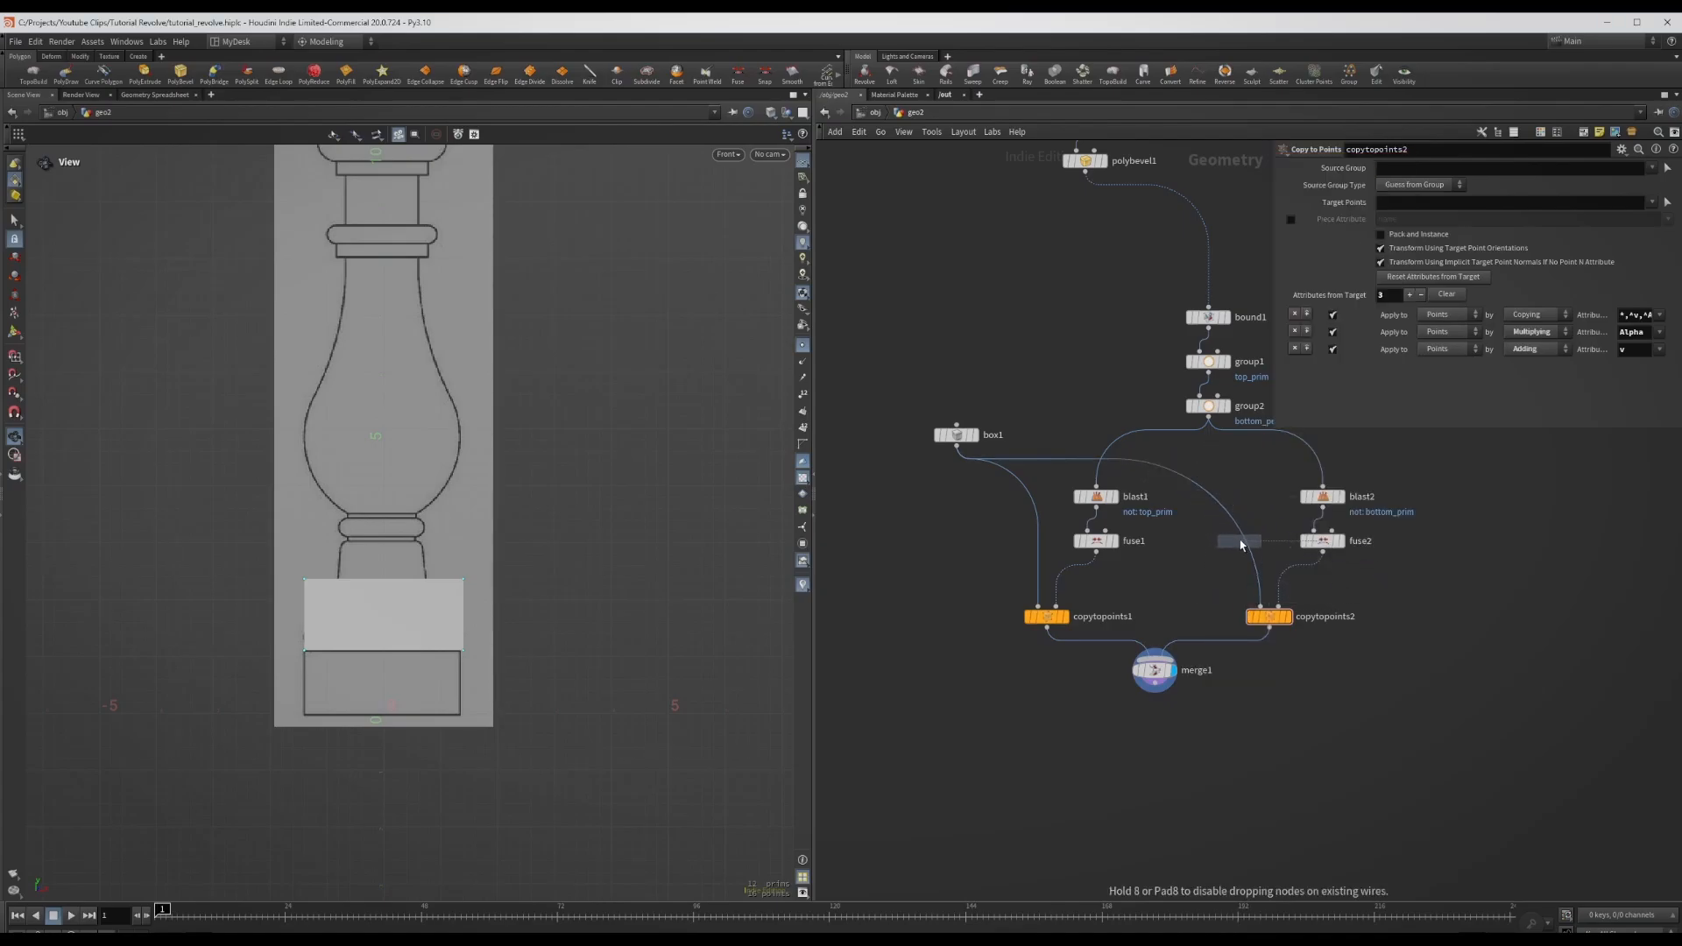
left_click(1235, 543)
left_click_drag(1223, 547, 1225, 542)
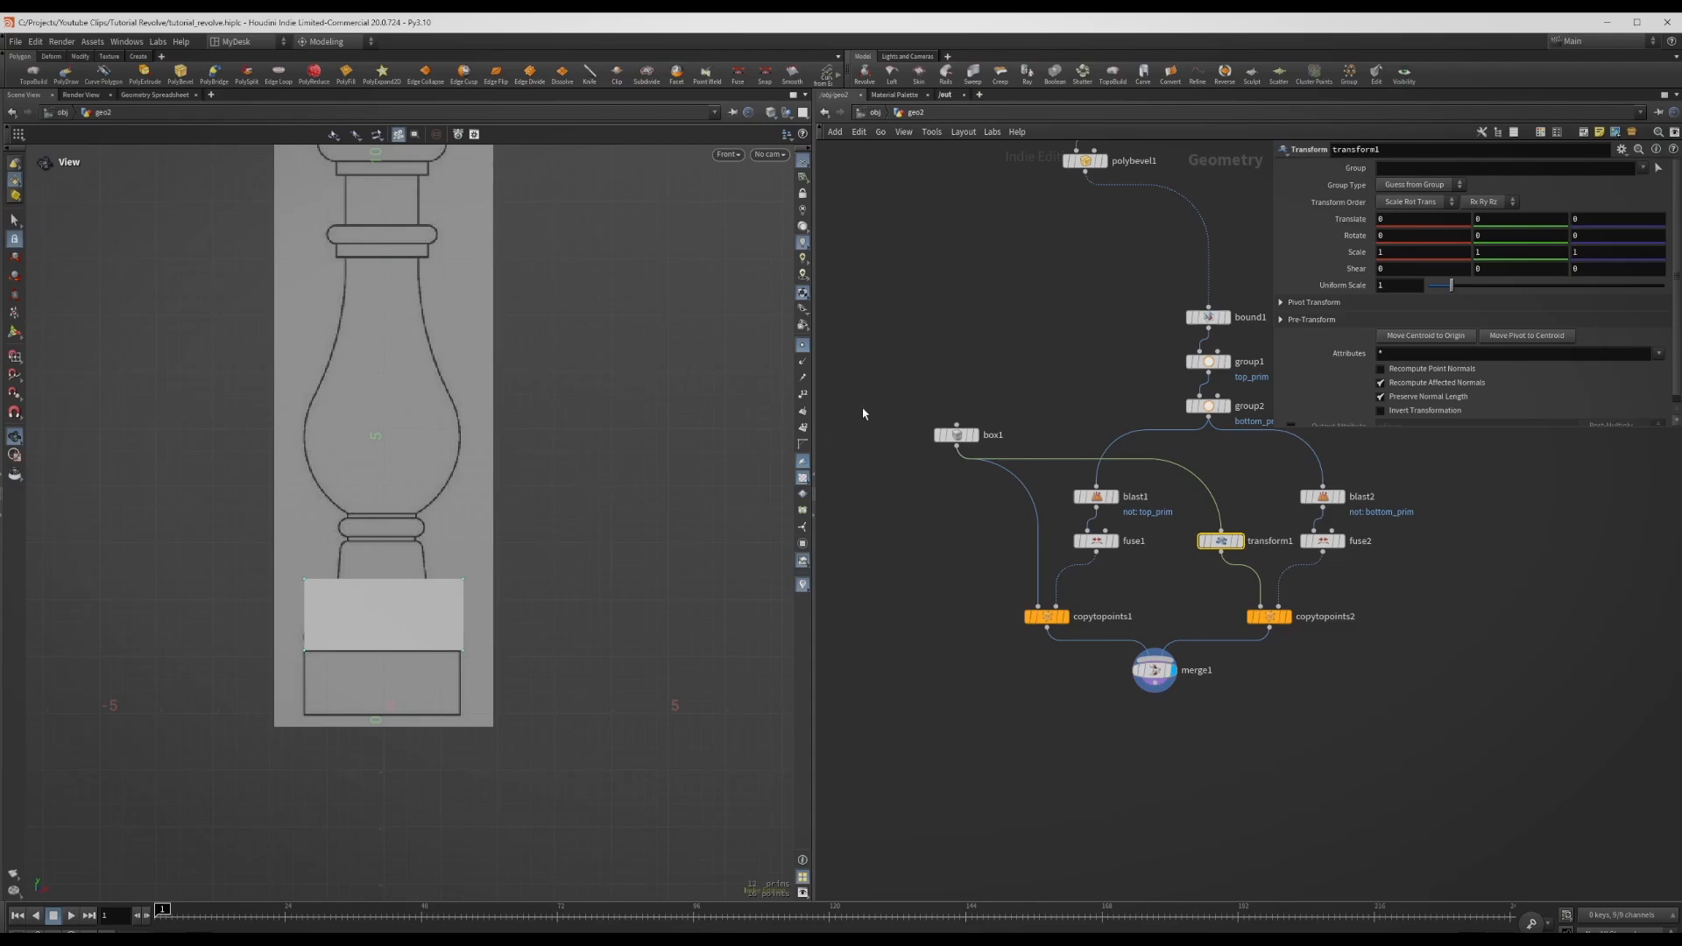
- Set the Transform node's X rotation to 180 degrees to flip the bottom block downward
left_click(1389, 237)
type("180")
key("Return")
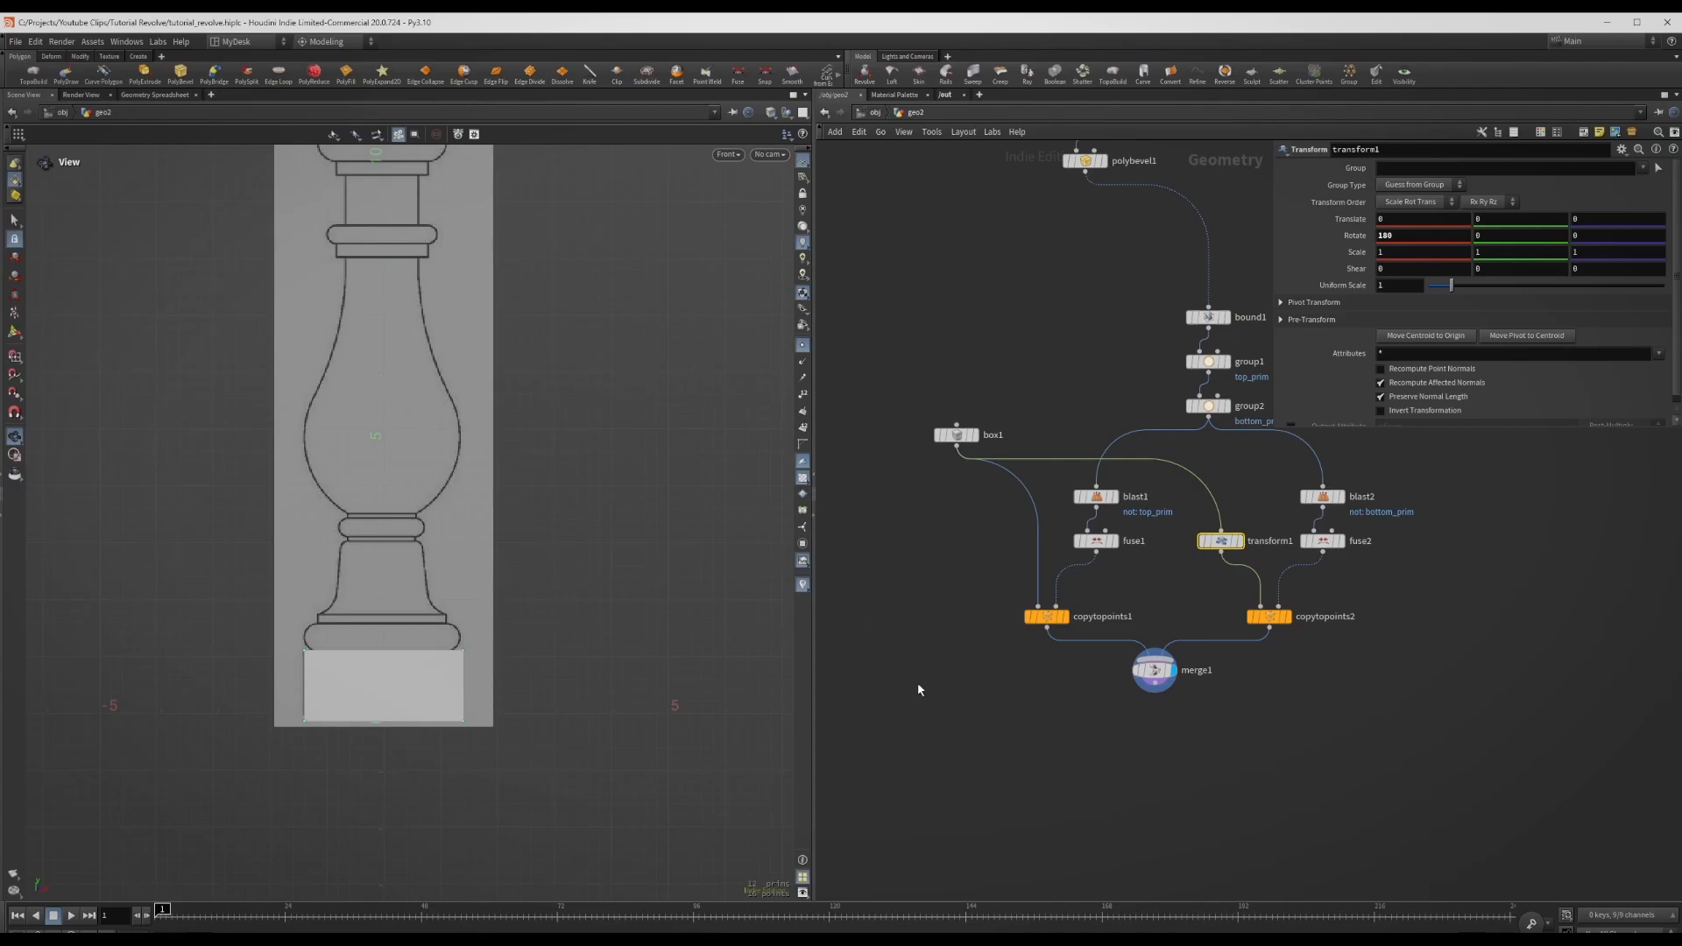
- Add a PolyBevel node below merge1, fed by its output, and display it
middle_click_drag(918, 690, 1008, 565)
key("Tab")
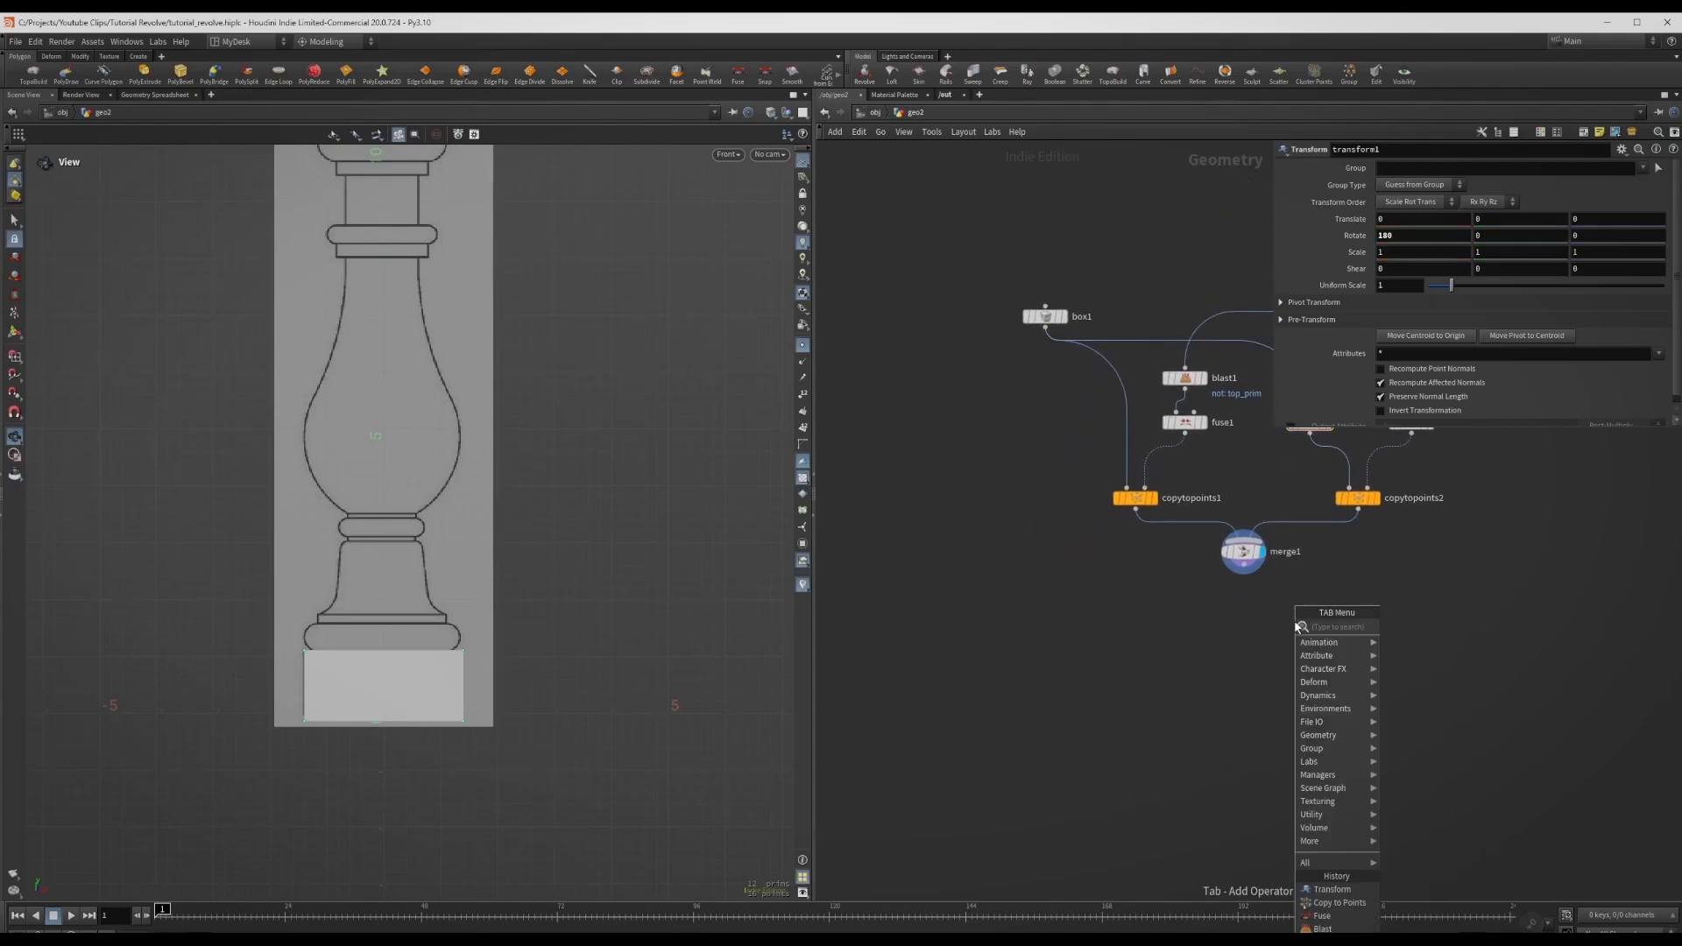
type("poly")
key("Return")
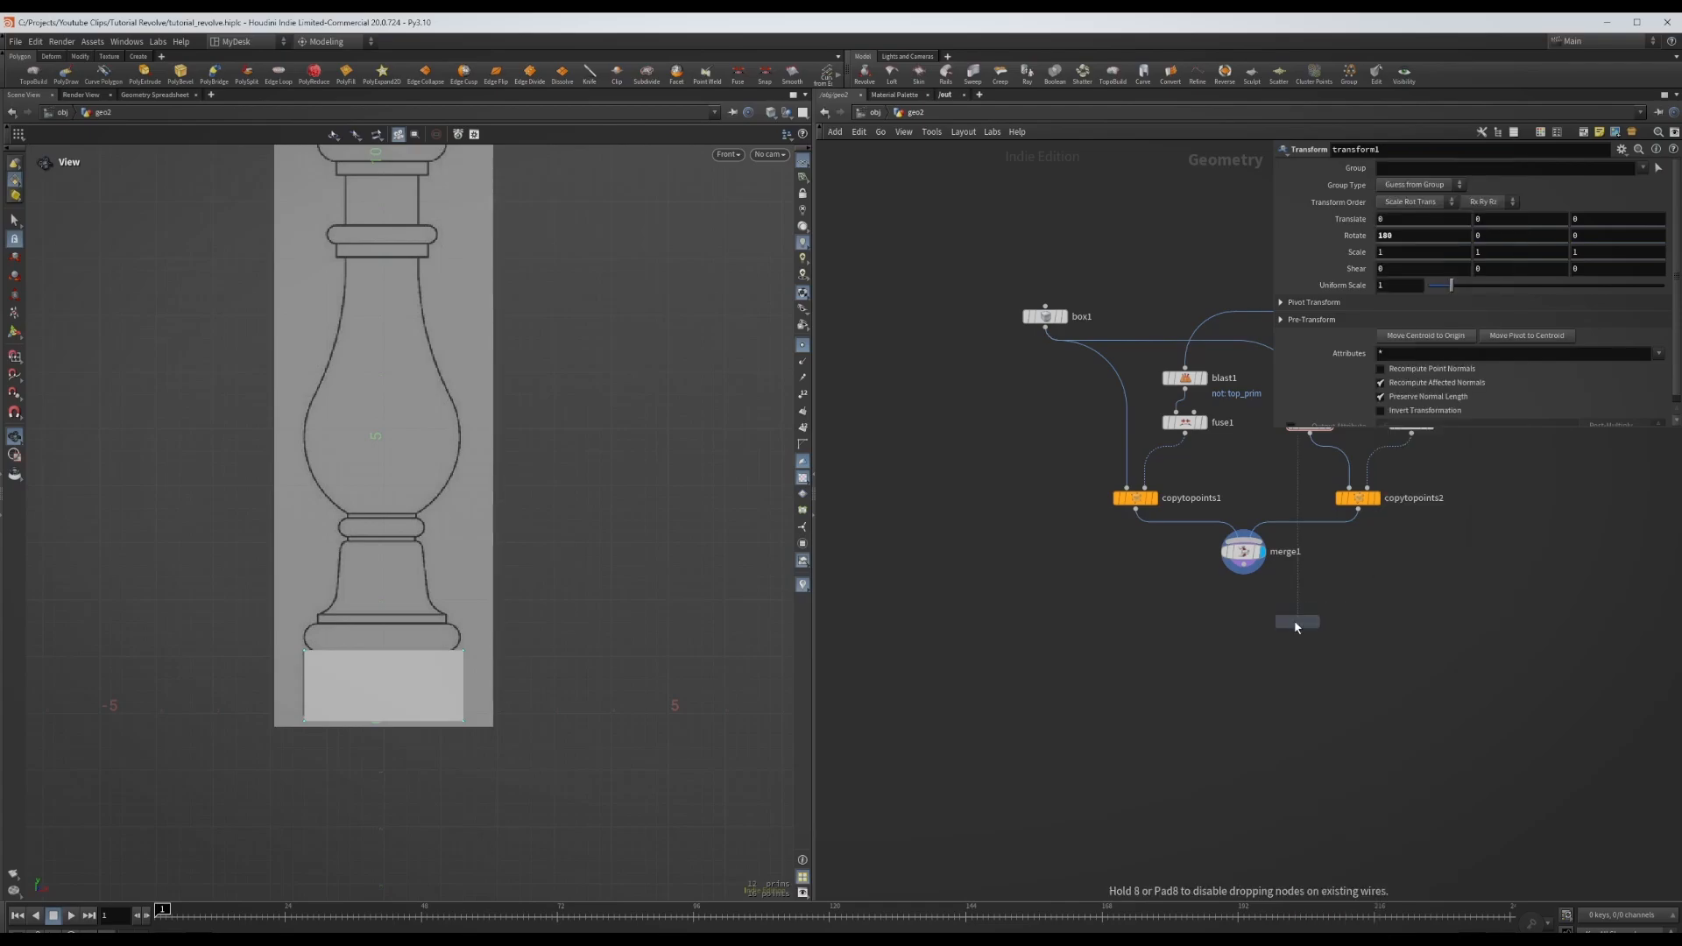
left_click(1295, 620)
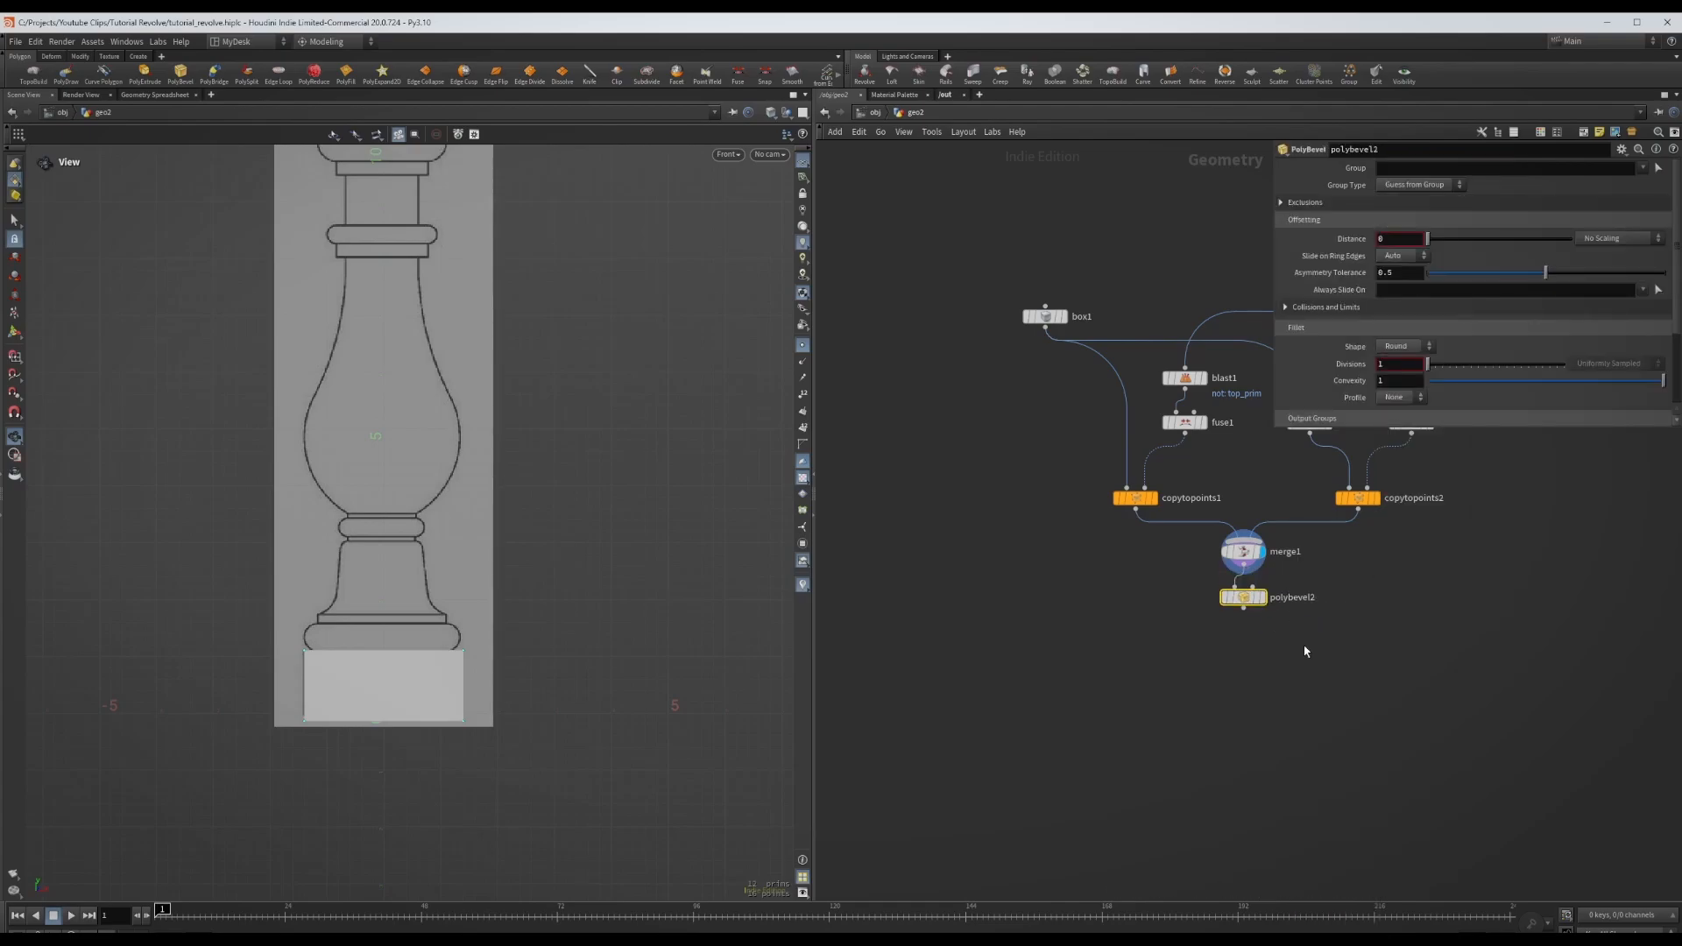
scroll(1341, 610, "up", 2)
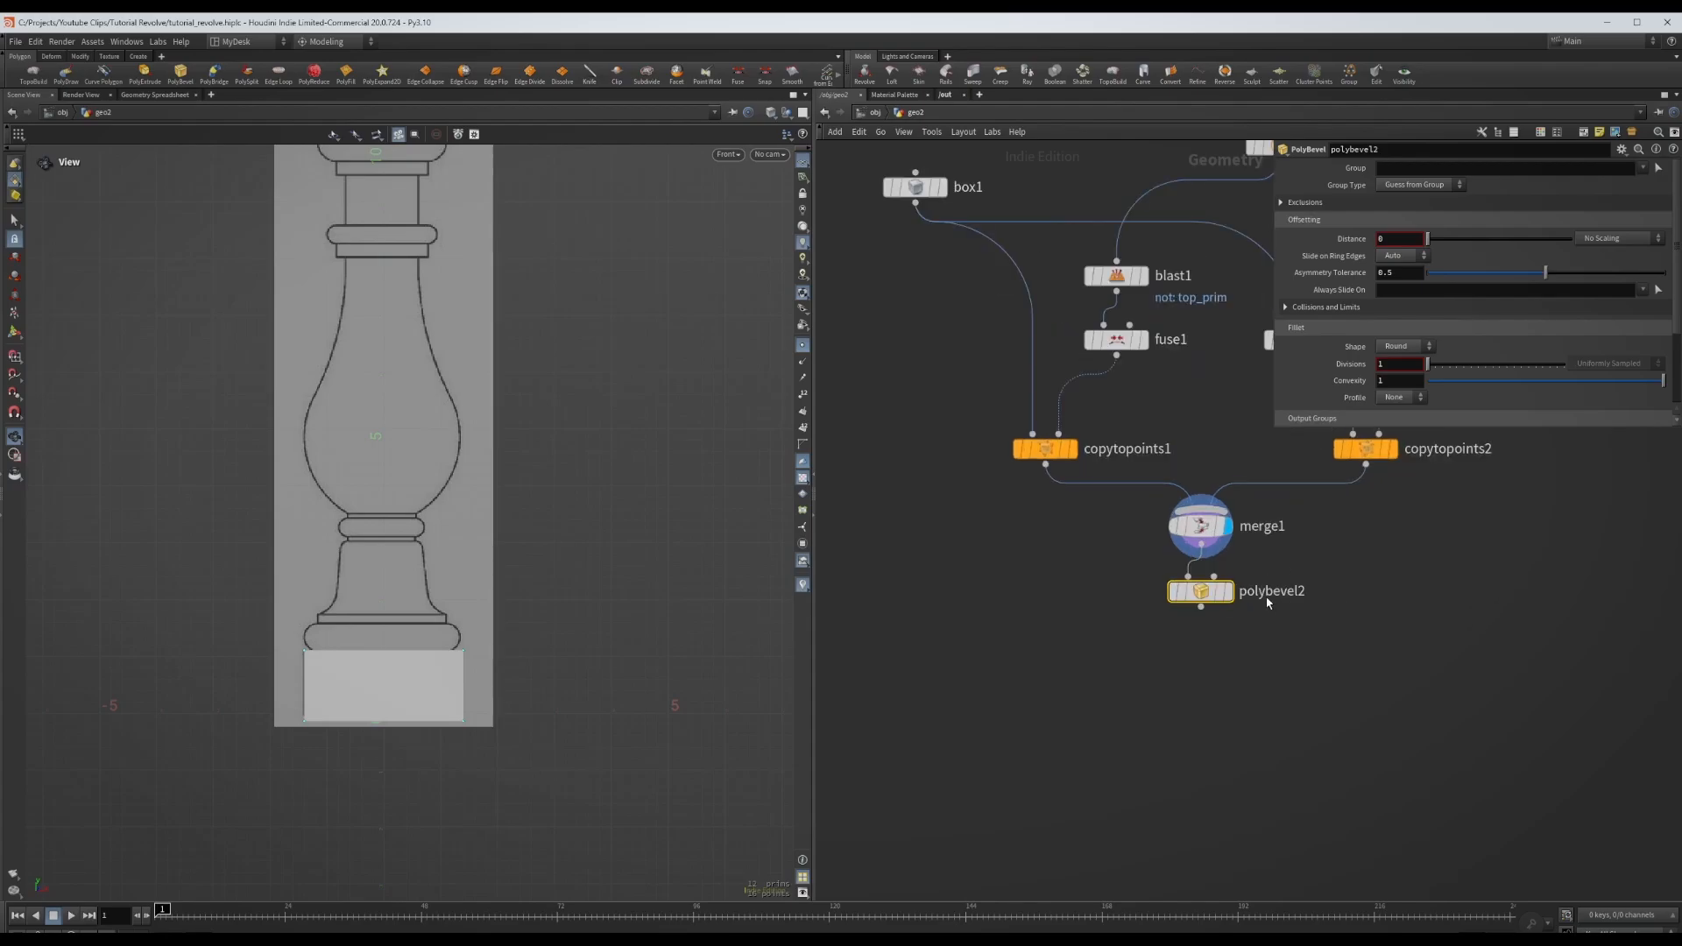
left_click(1228, 592)
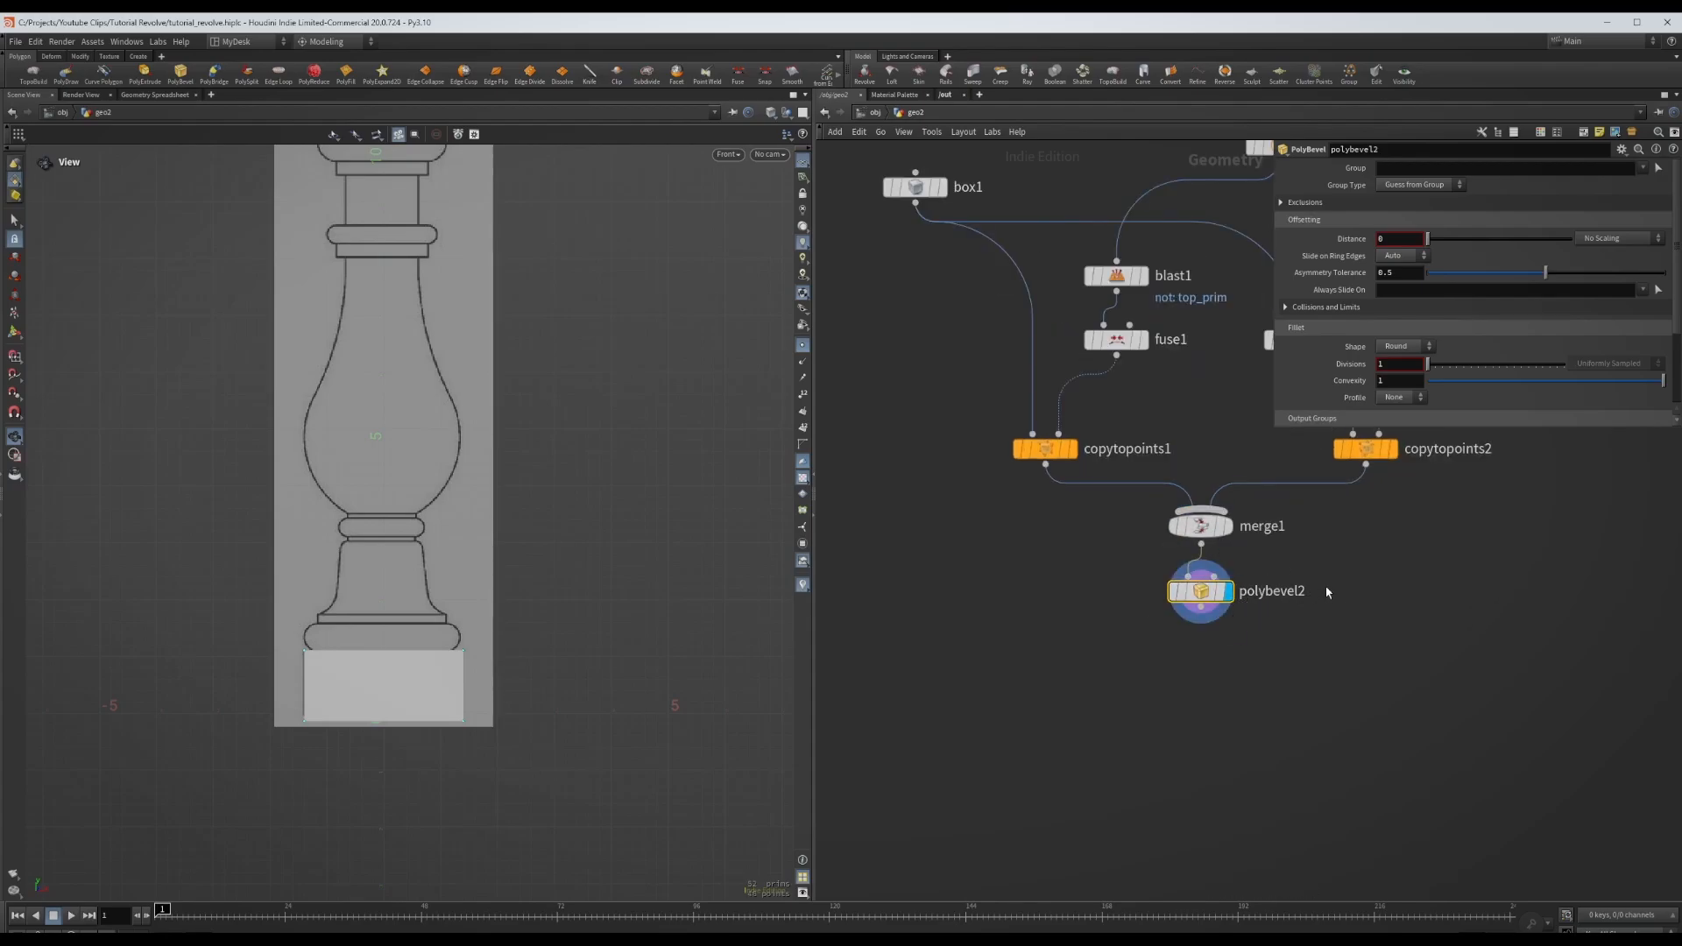
- Set the new PolyBevel to ignore flat edges up to a 60 degree normal angle, with distance 0.02 and 4 divisions
left_click(1279, 203)
left_click(1381, 220)
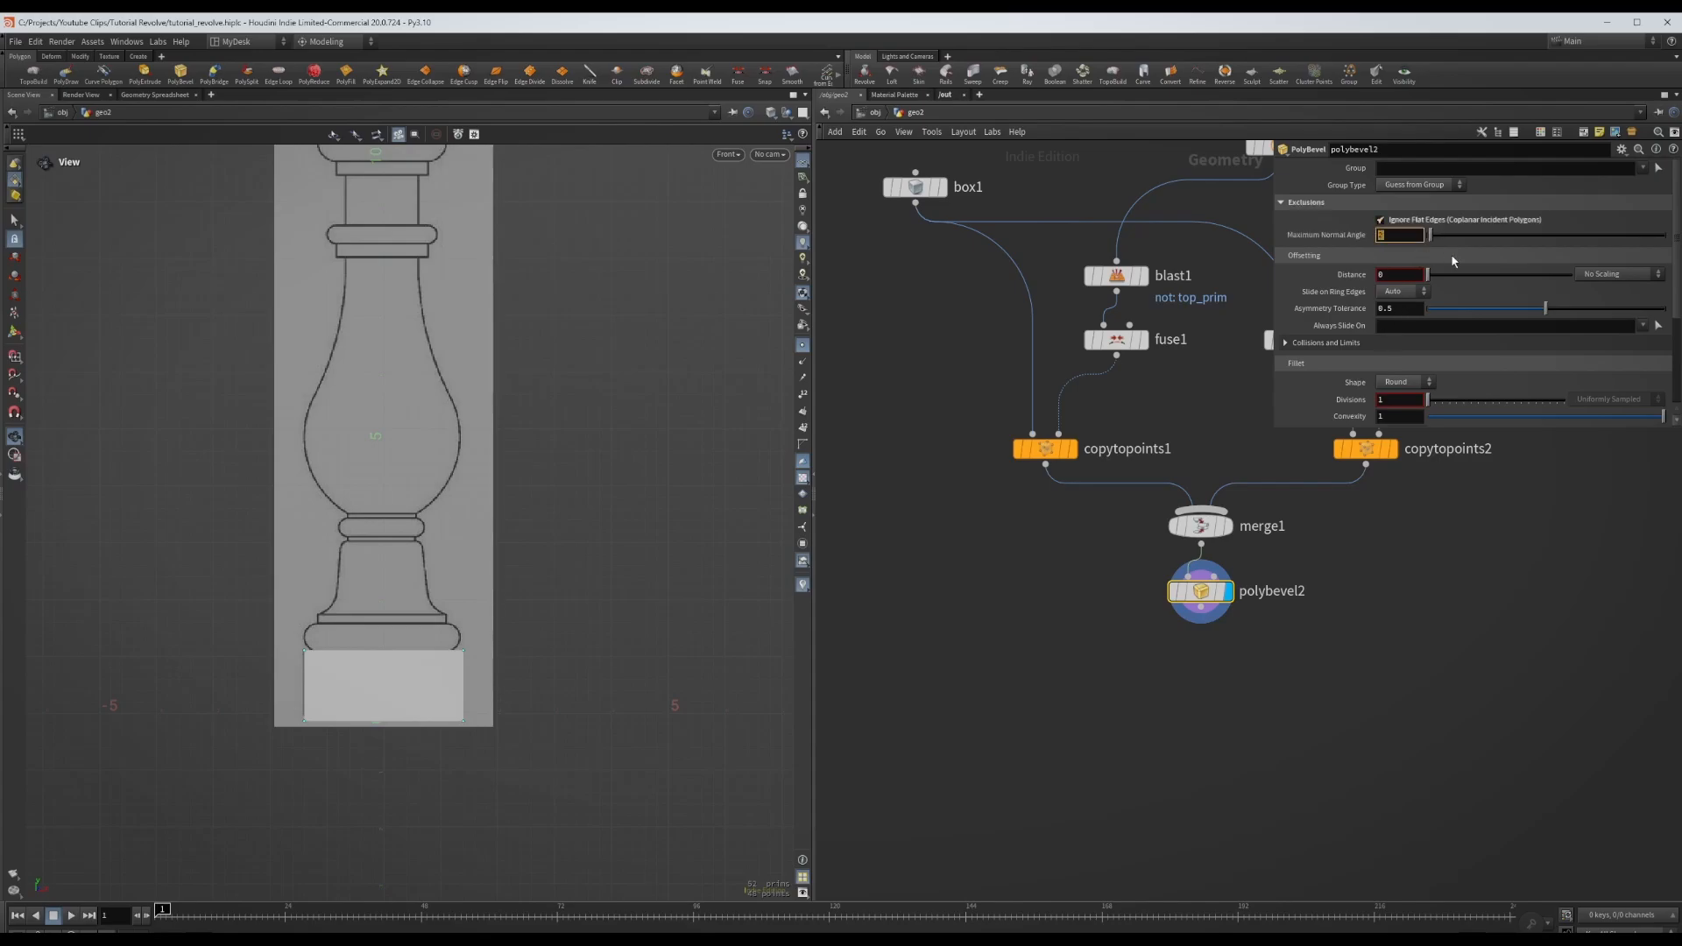
type("60")
key("Return")
type("0.02")
key("Return")
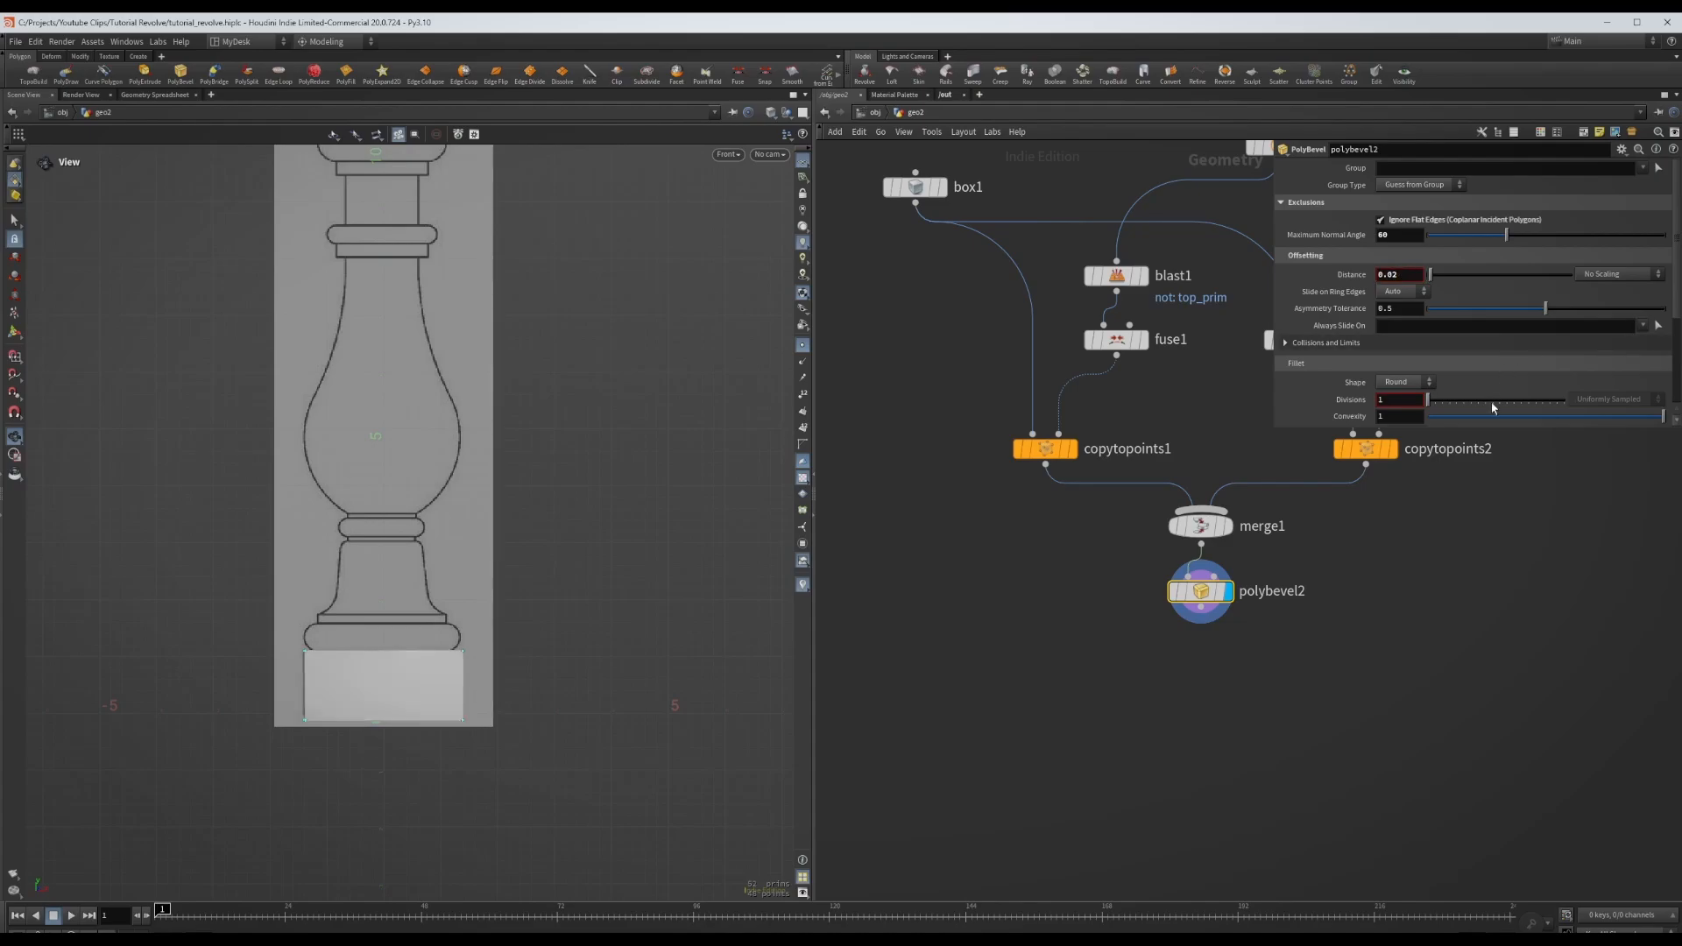
key("Return")
double_click(1385, 398)
type("4")
key("Return")
- Switch to the perspective view and examine a beveled corner of the top block up close
key("space+1")
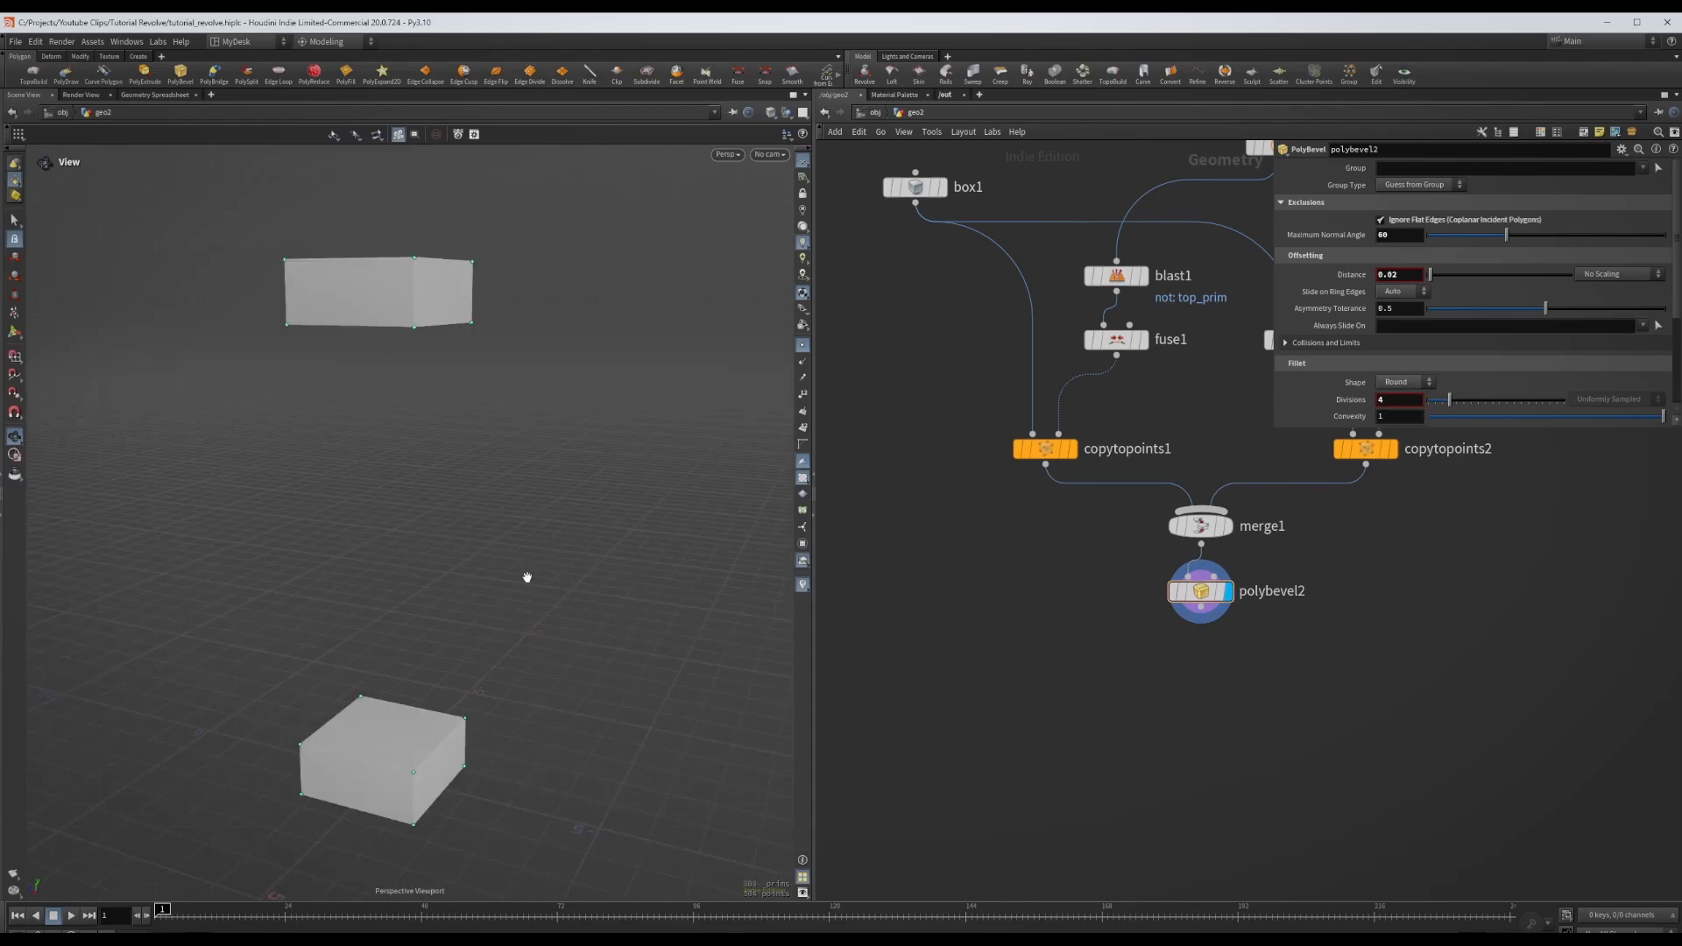
left_click_drag(567, 481, 473, 501)
right_click_drag(473, 501, 526, 512)
middle_click_drag(413, 382, 391, 534)
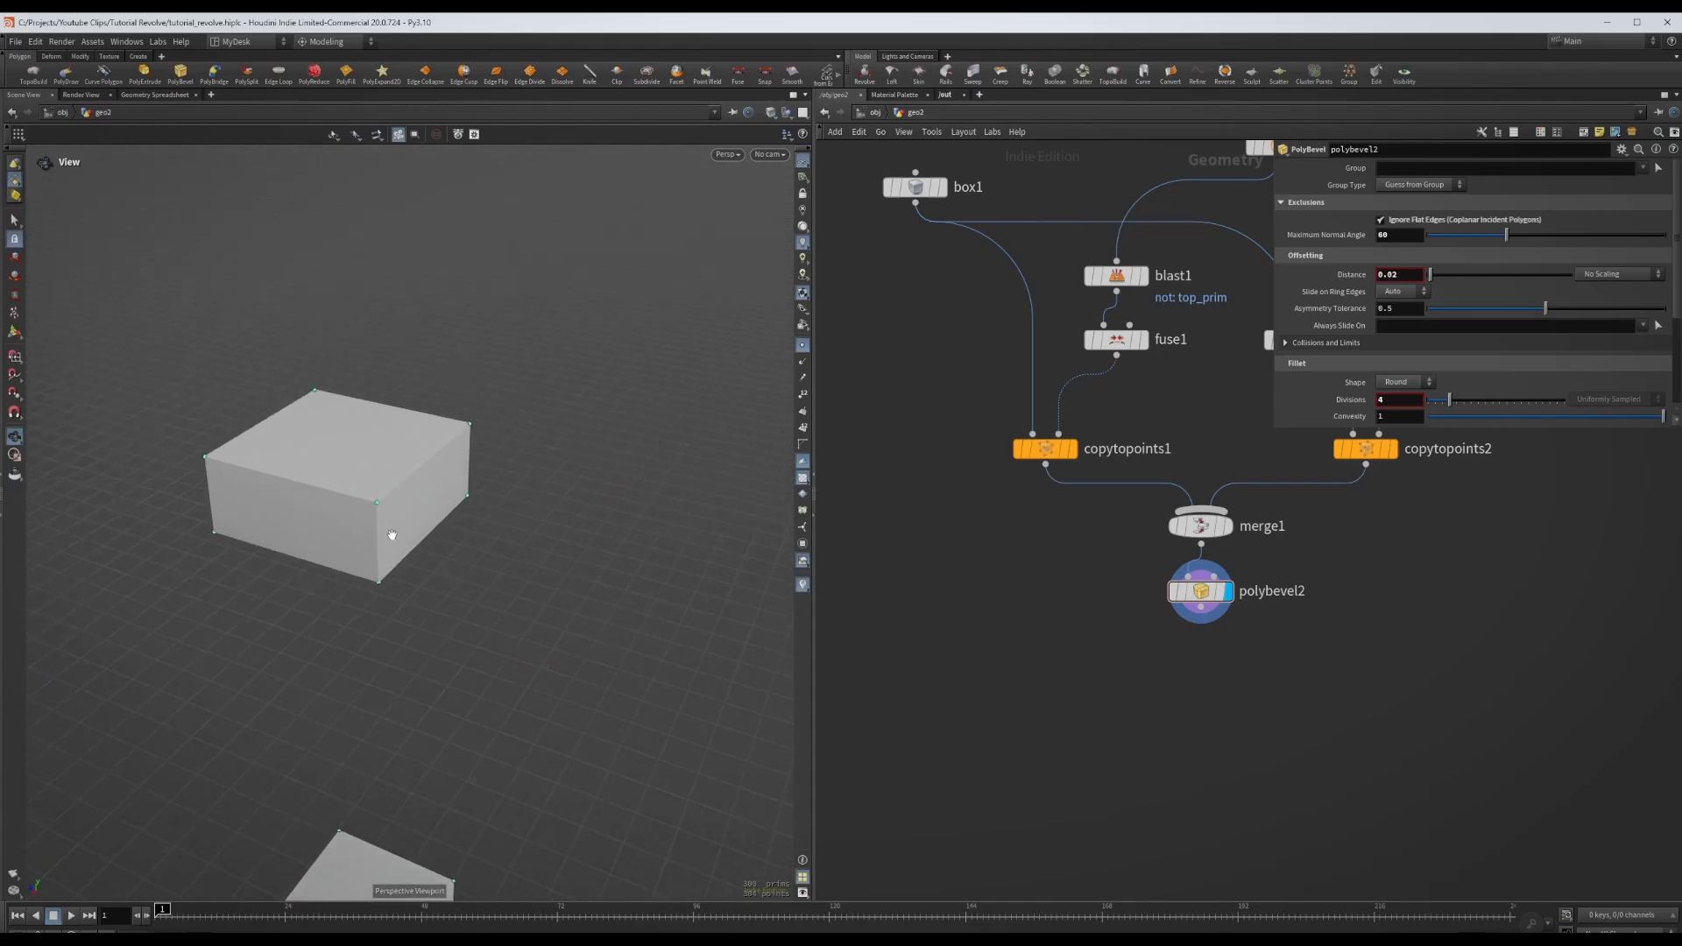
right_click_drag(391, 533, 744, 601)
middle_click_drag(355, 486, 444, 529)
right_click_drag(443, 529, 582, 548)
middle_click_drag(583, 547, 596, 547)
right_click_drag(596, 547, 442, 447)
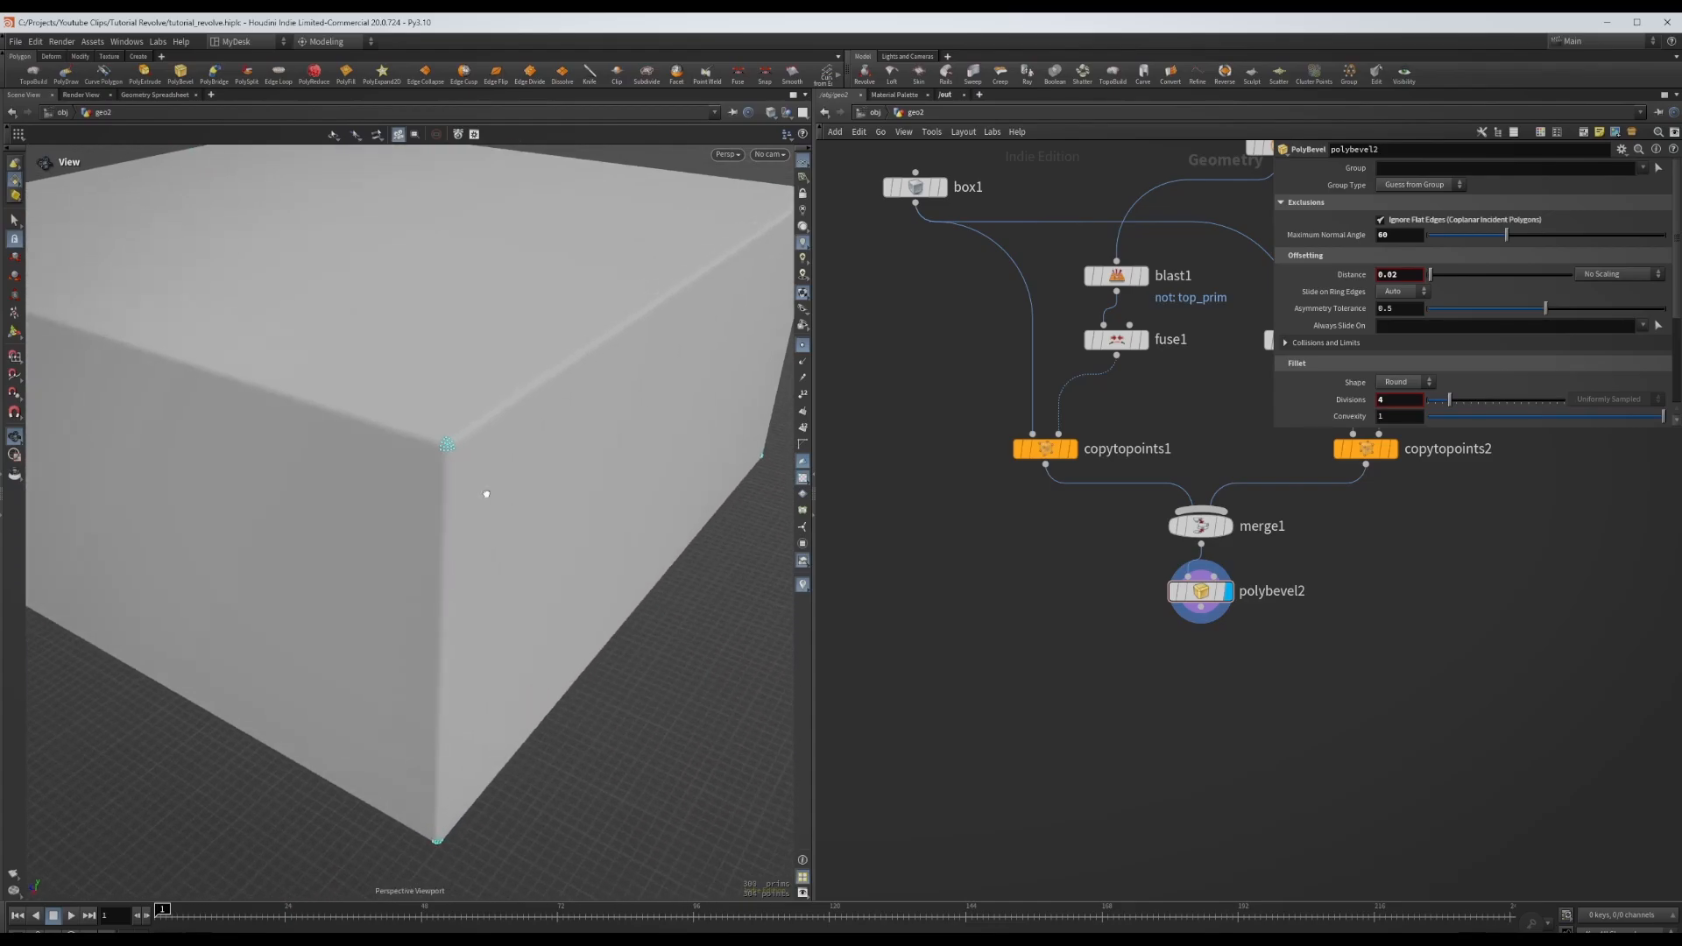
- Toggle the wireframe over the shaded blocks and examine the bevel divisions along their edges
key("shift+w")
mouse_move(528, 462)
left_mouse_down()
mouse_move(432, 458)
mouse_move(560, 473)
left_mouse_up()
right_click_drag(560, 473, 302, 460)
middle_click_drag(451, 504, 408, 315)
right_click_drag(558, 443, 431, 435)
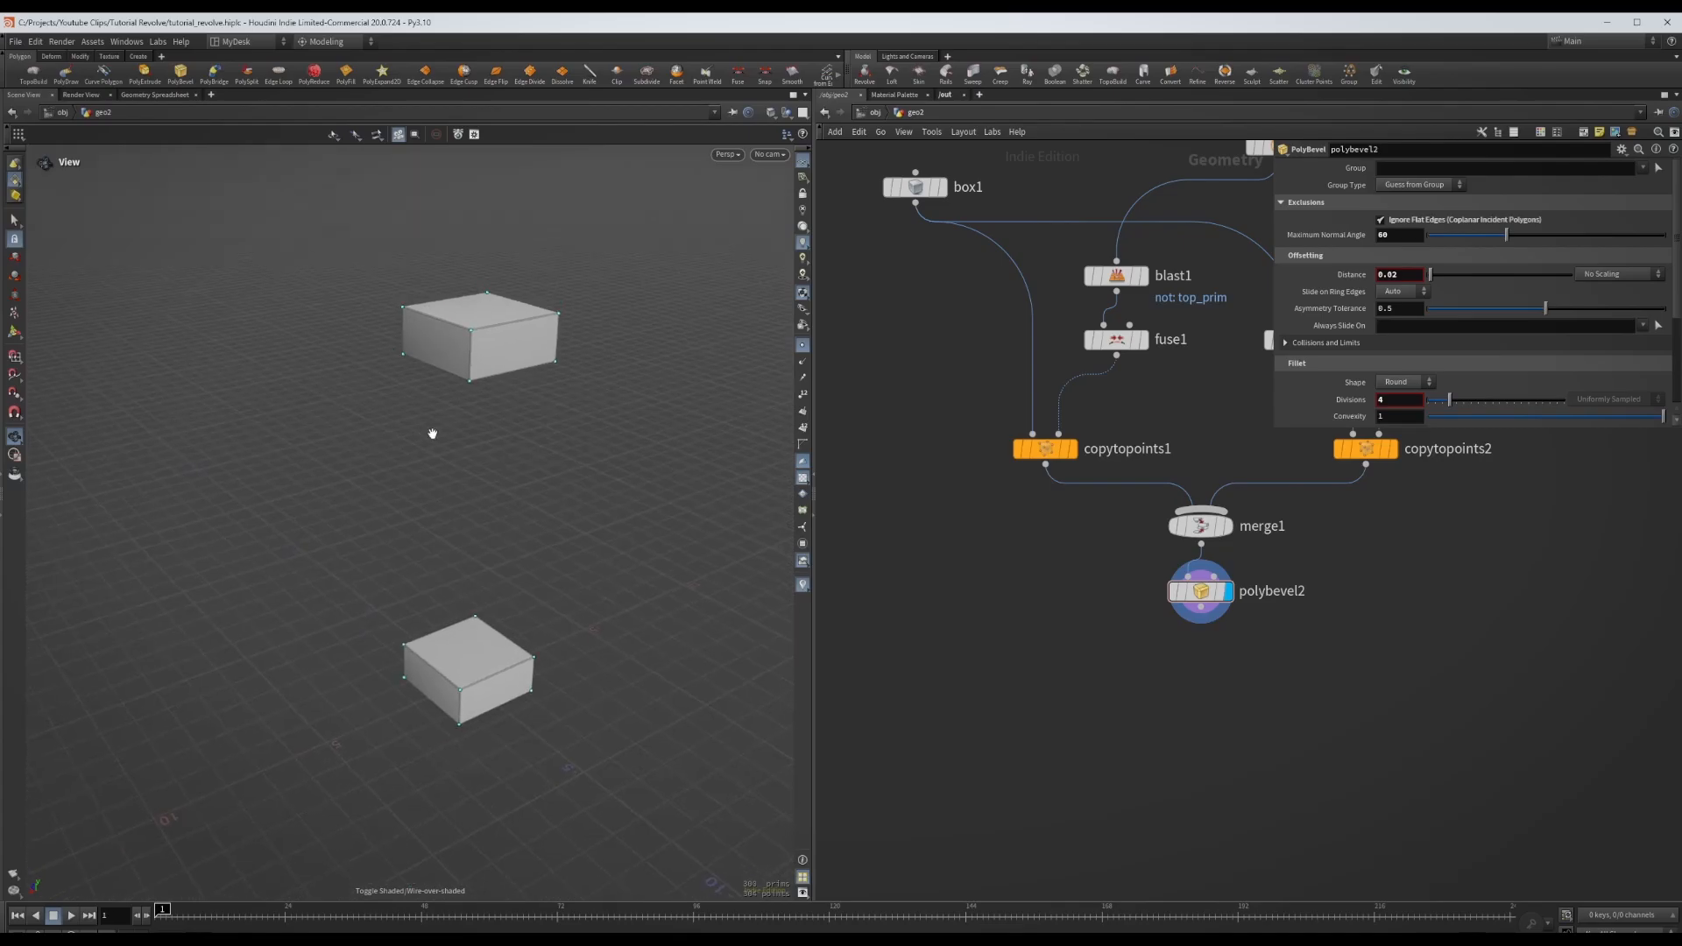
left_click_drag(432, 435, 499, 484)
middle_click_drag(504, 525, 438, 413)
middle_click_drag(665, 390, 640, 535)
right_click_drag(640, 536, 586, 429)
middle_click_drag(586, 428, 345, 496)
left_click_drag(370, 511, 381, 543)
right_click_drag(381, 543, 533, 522)
scroll(533, 521, "up", 2)
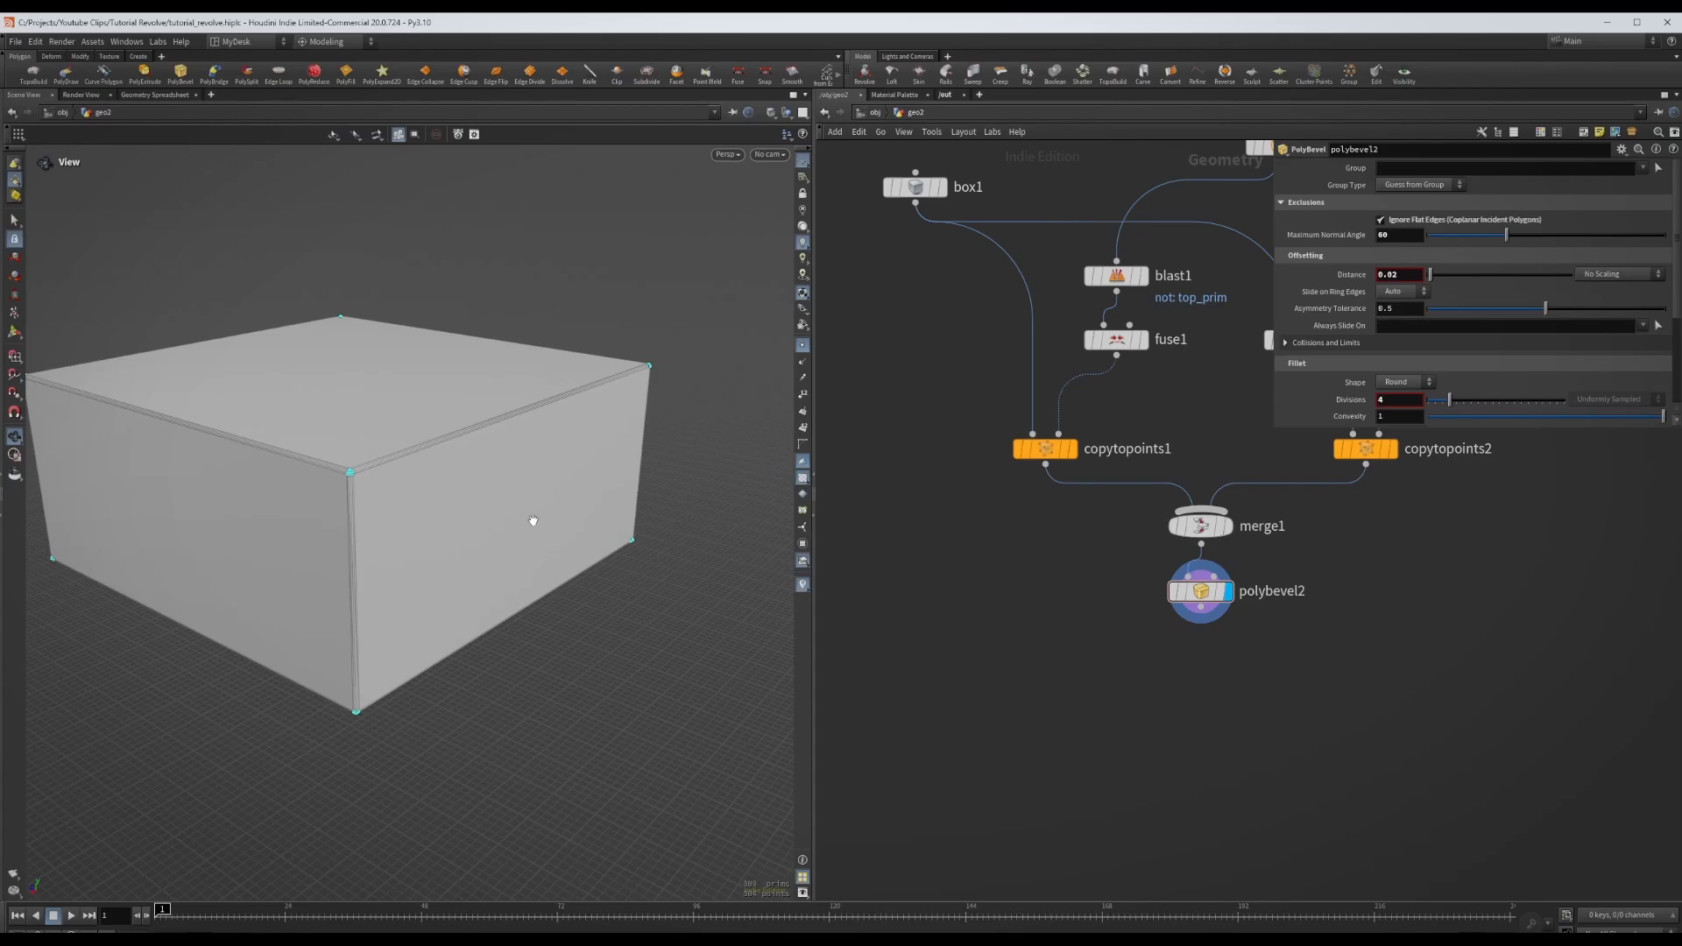
key("shift+w")
key("shift+w")
key("shift+w")
key("shift+w")
right_click_drag(406, 533, 686, 443)
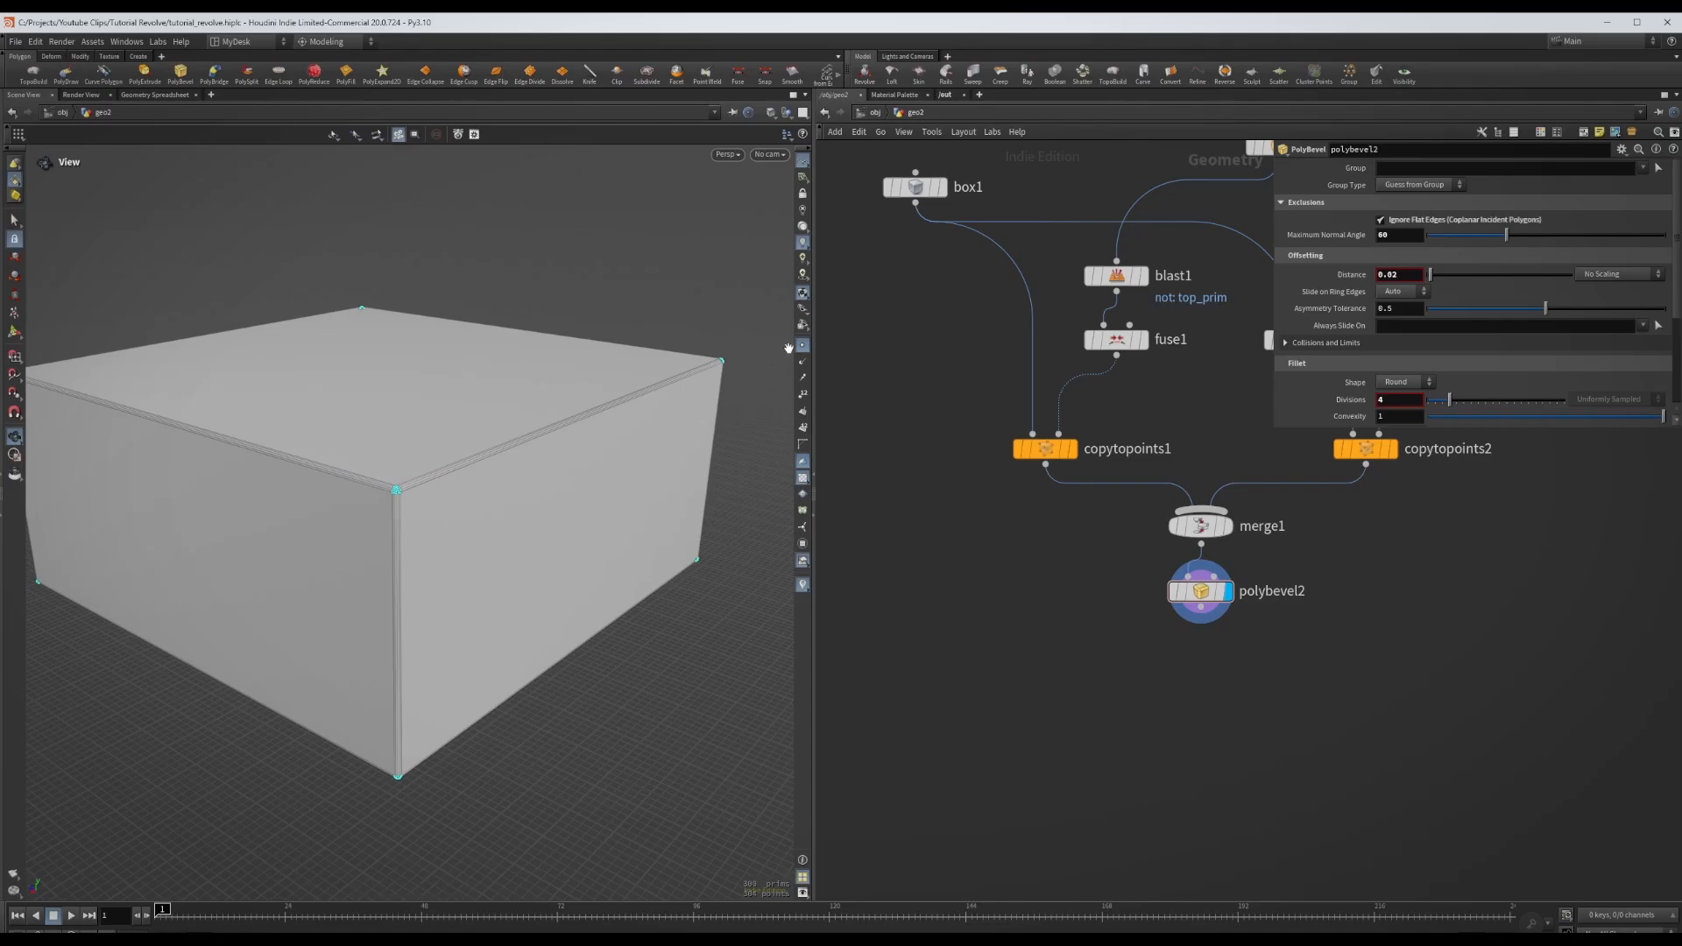
- Turn off the point display in the viewport and view both beveled blocks together
left_click_drag(701, 375, 741, 463)
scroll(395, 466, "down", 3)
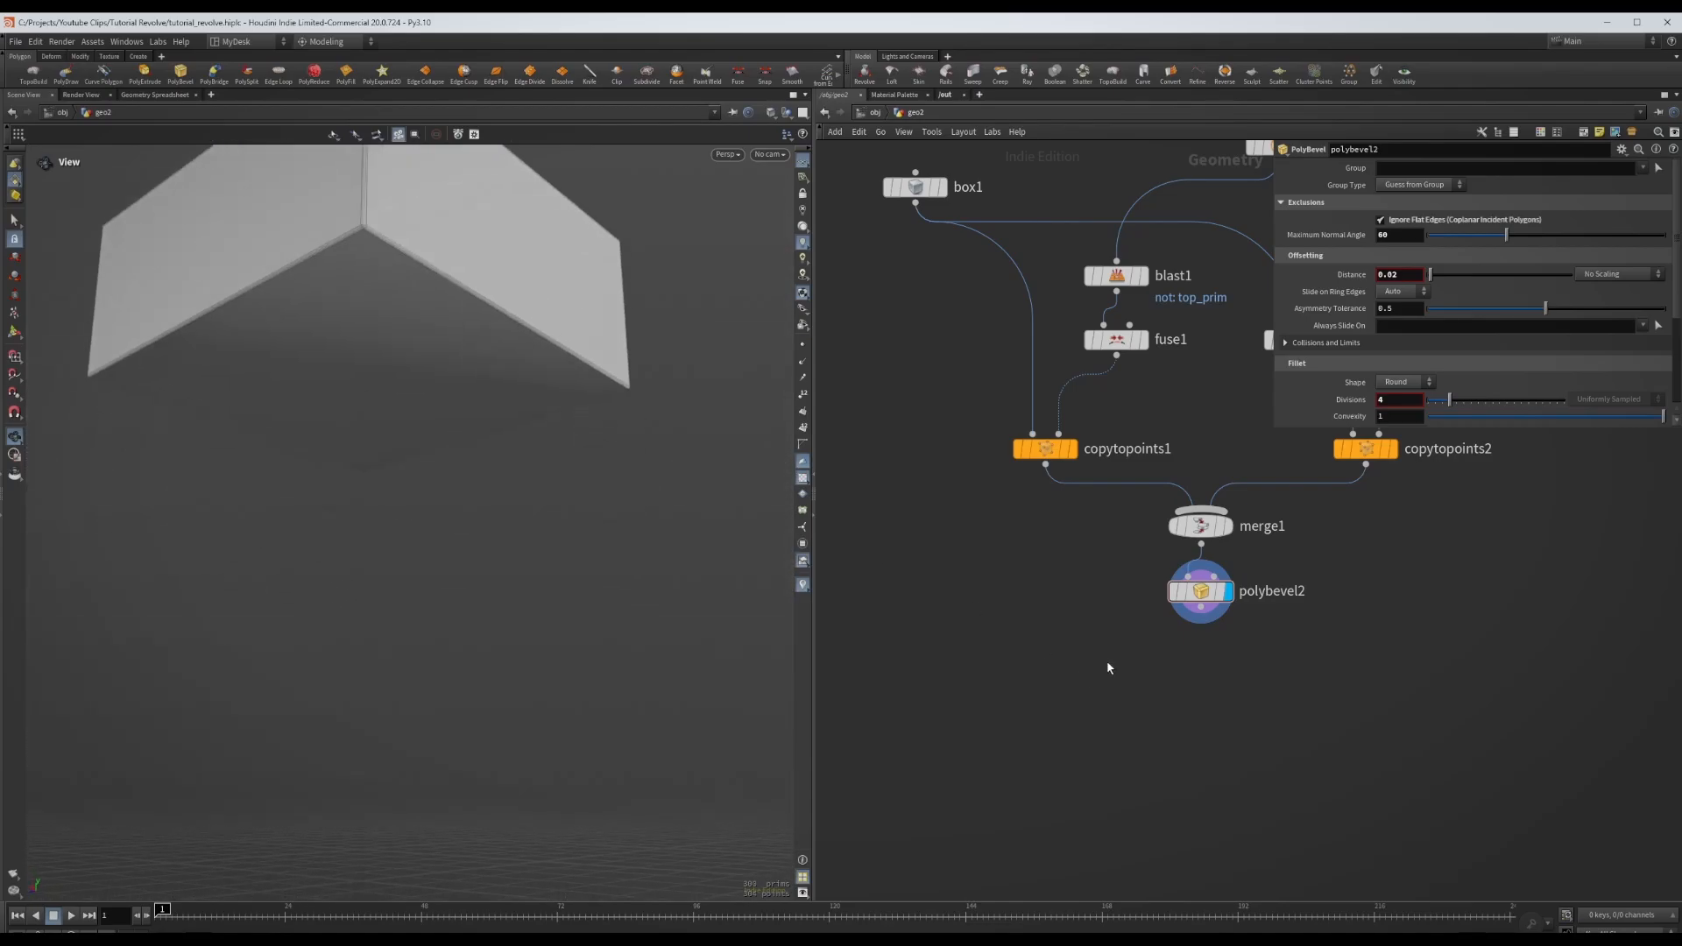
scroll(268, 488, "down", 5)
left_click_drag(263, 488, 492, 544)
middle_click_drag(491, 544, 449, 464)
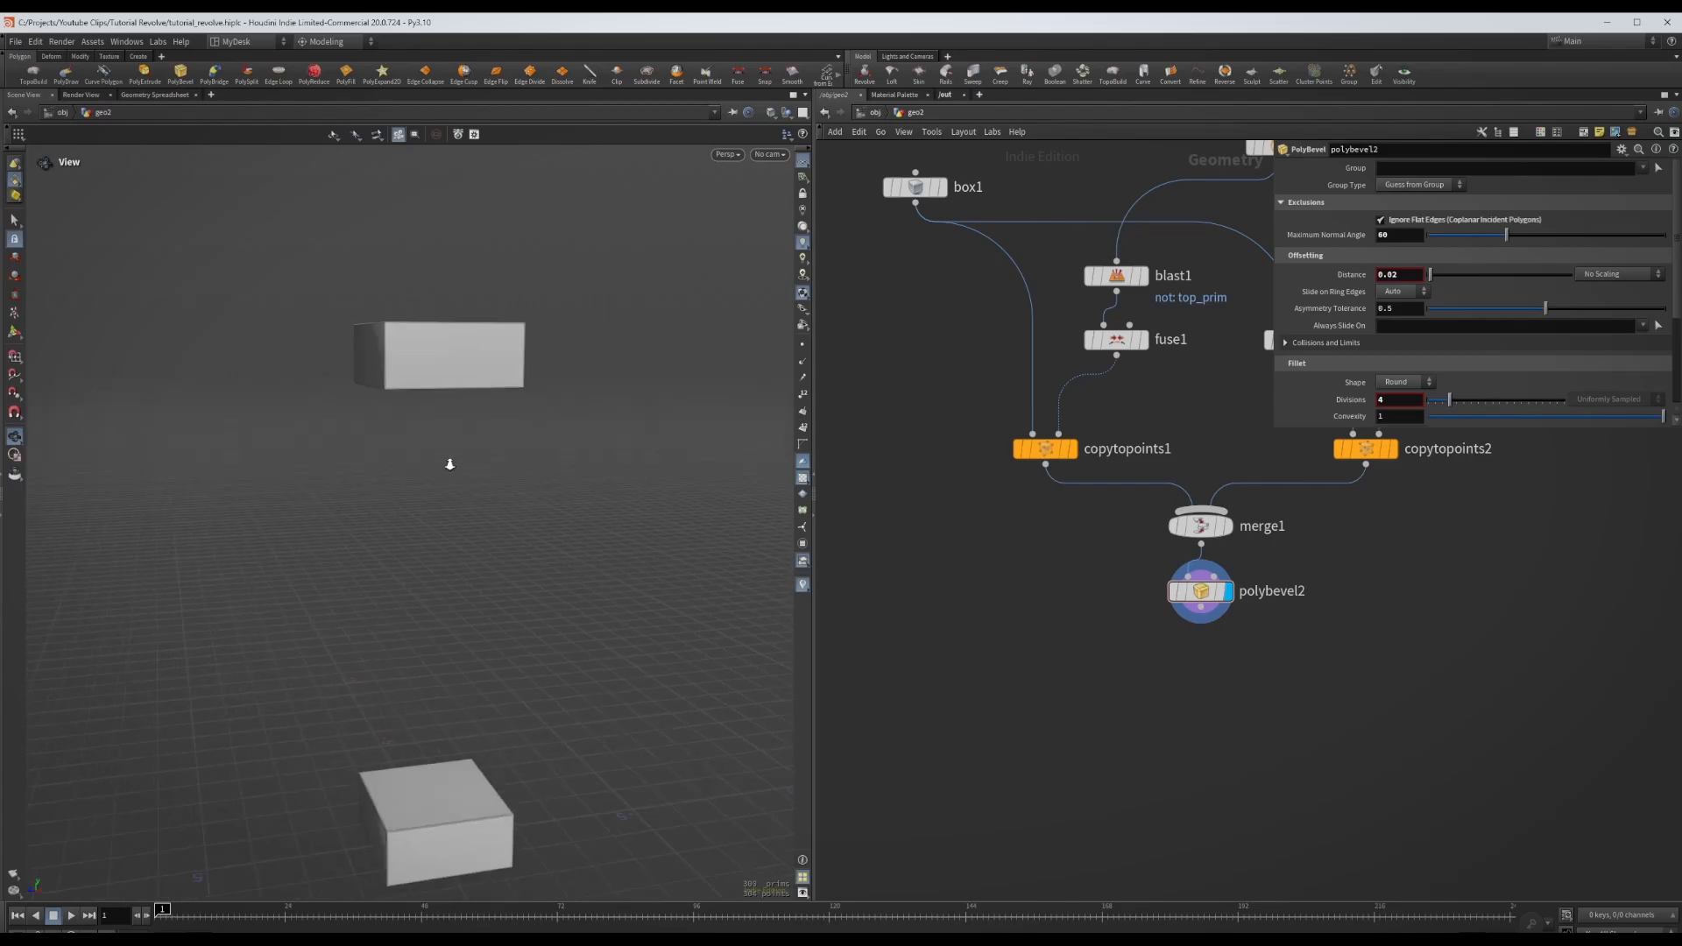
left_click_drag(450, 464, 614, 503)
scroll(951, 522, "down", 5)
- Move box1 closer to the group nodes, above blast1, to tidy the network
middle_click_drag(1016, 553, 1024, 626)
scroll(942, 443, "up", 3)
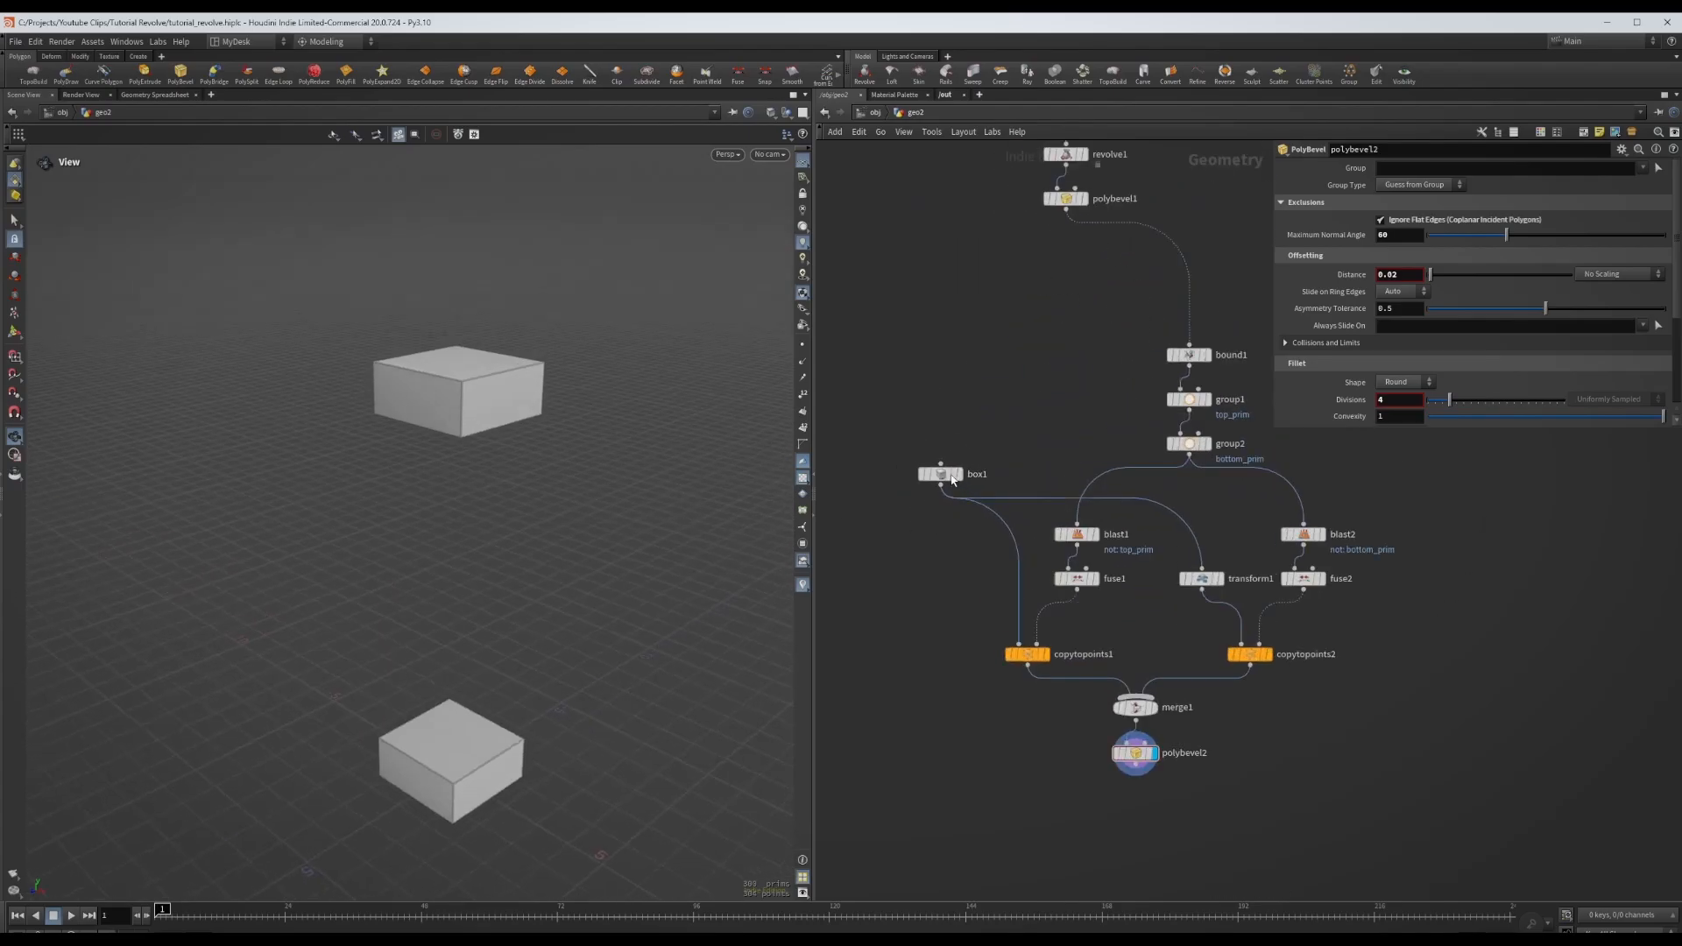
left_click_drag(952, 479, 1054, 441)
scroll(1055, 395, "up", 2)
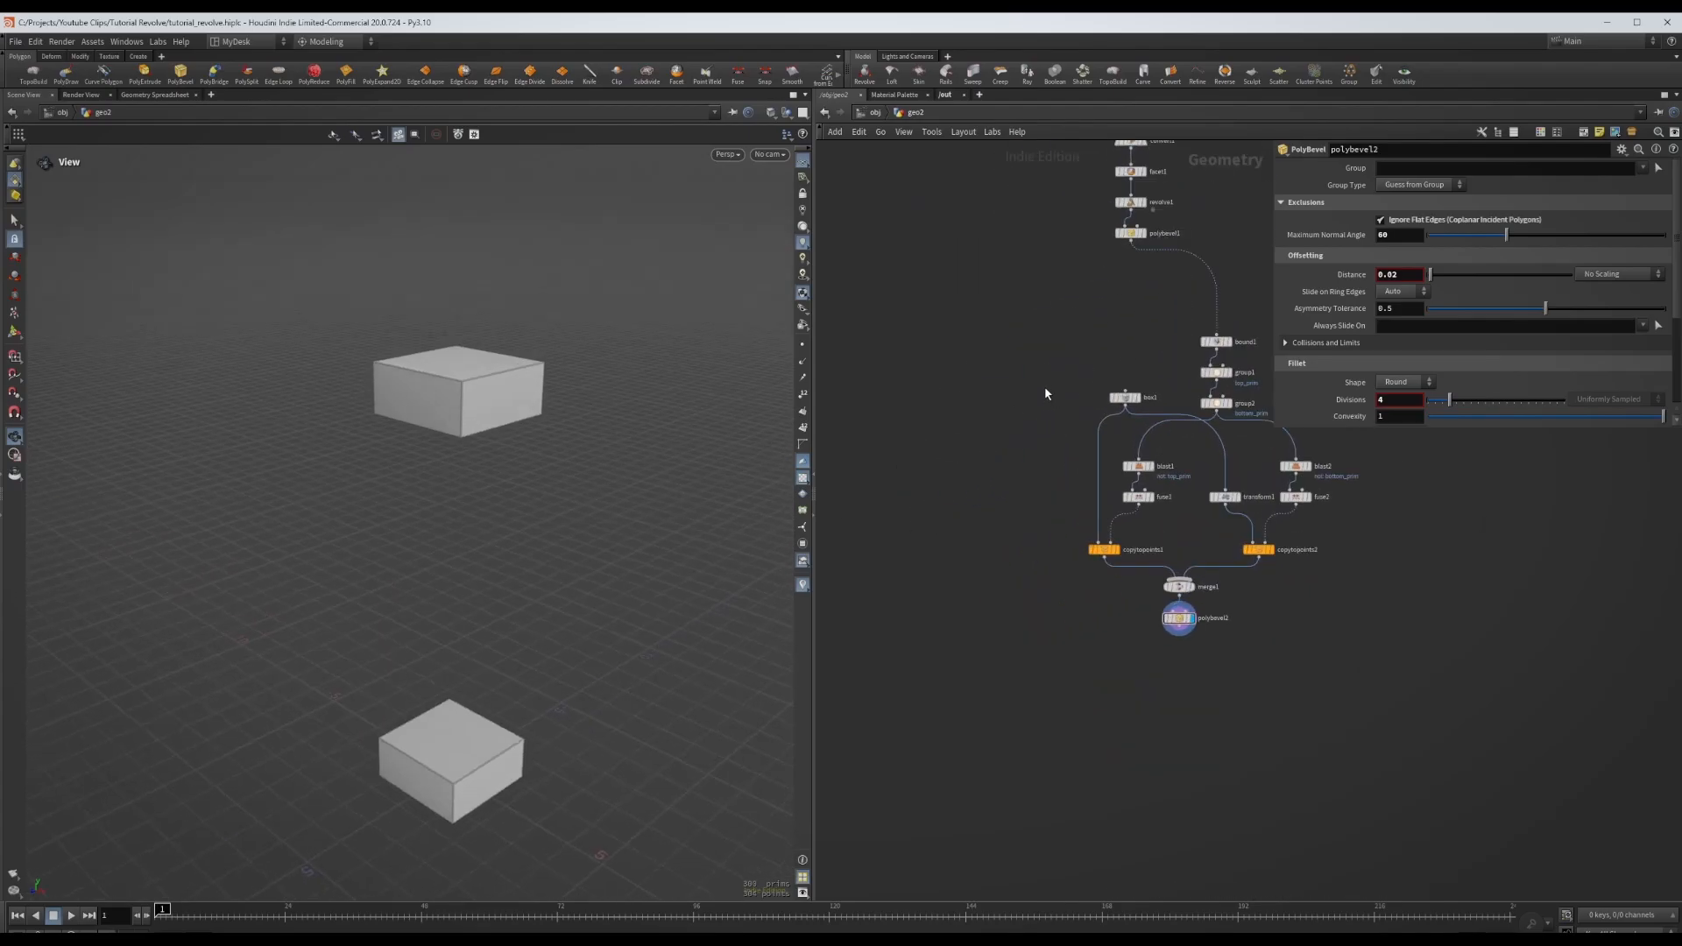
- Merge the outputs of polybevel1 and polybevel2 in a new Merge node and display the complete baluster
left_click(1130, 232)
left_click_drag(1081, 602, 1232, 678, "shift")
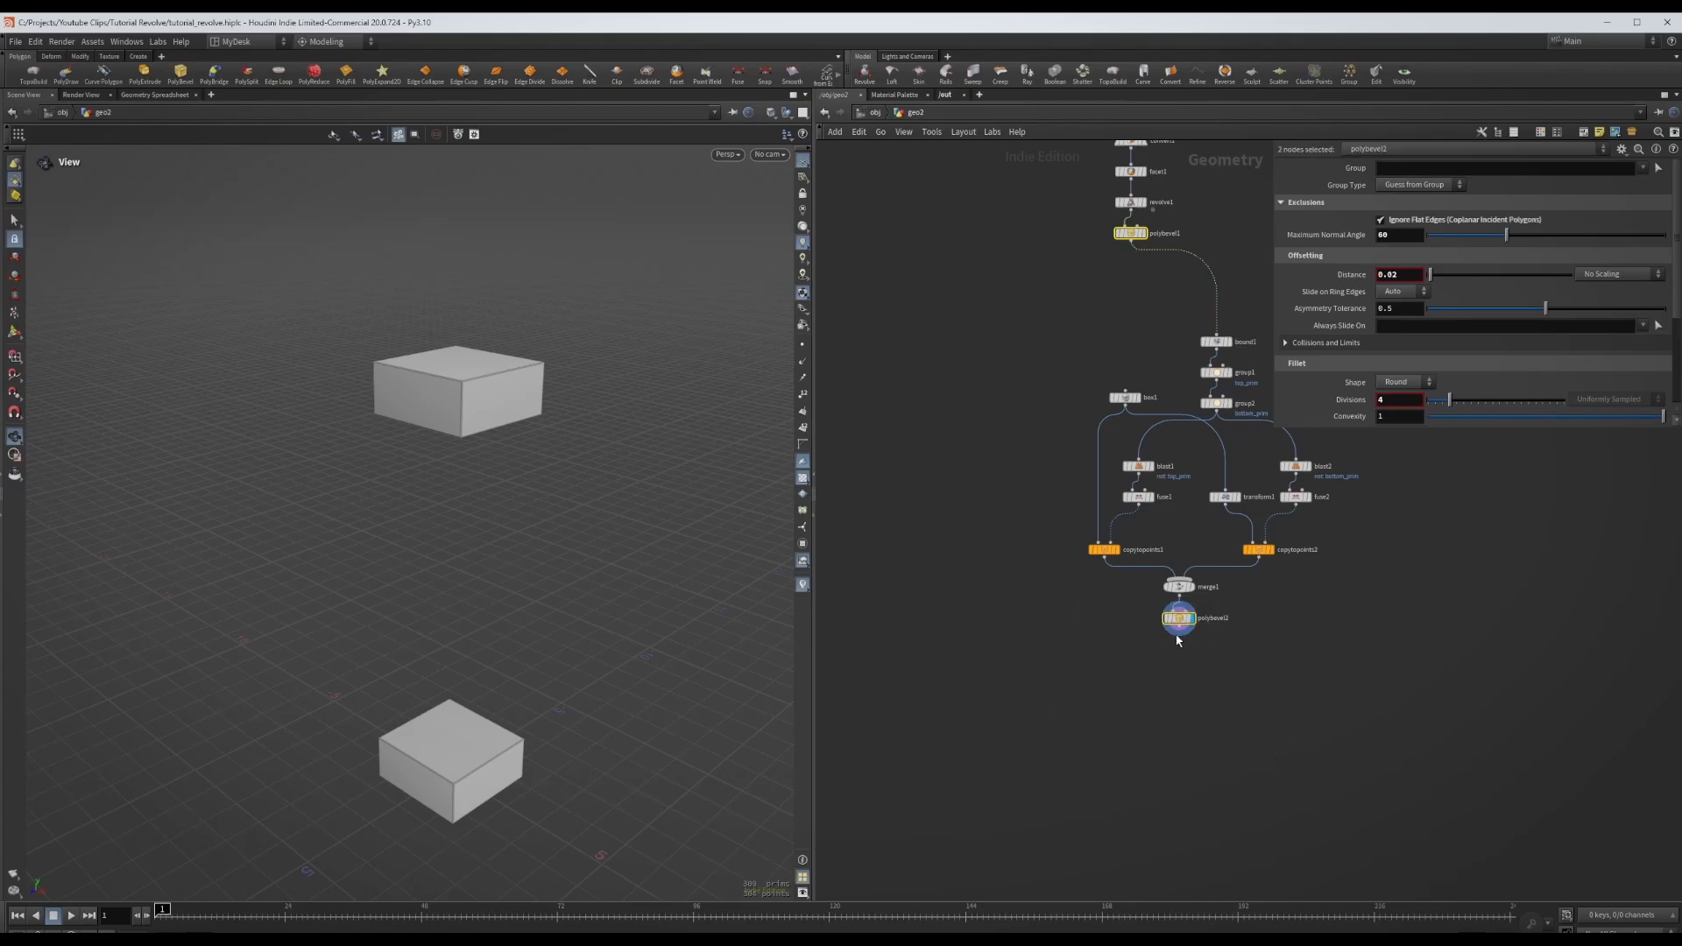
left_click_drag(1179, 627, 1063, 674, "alt")
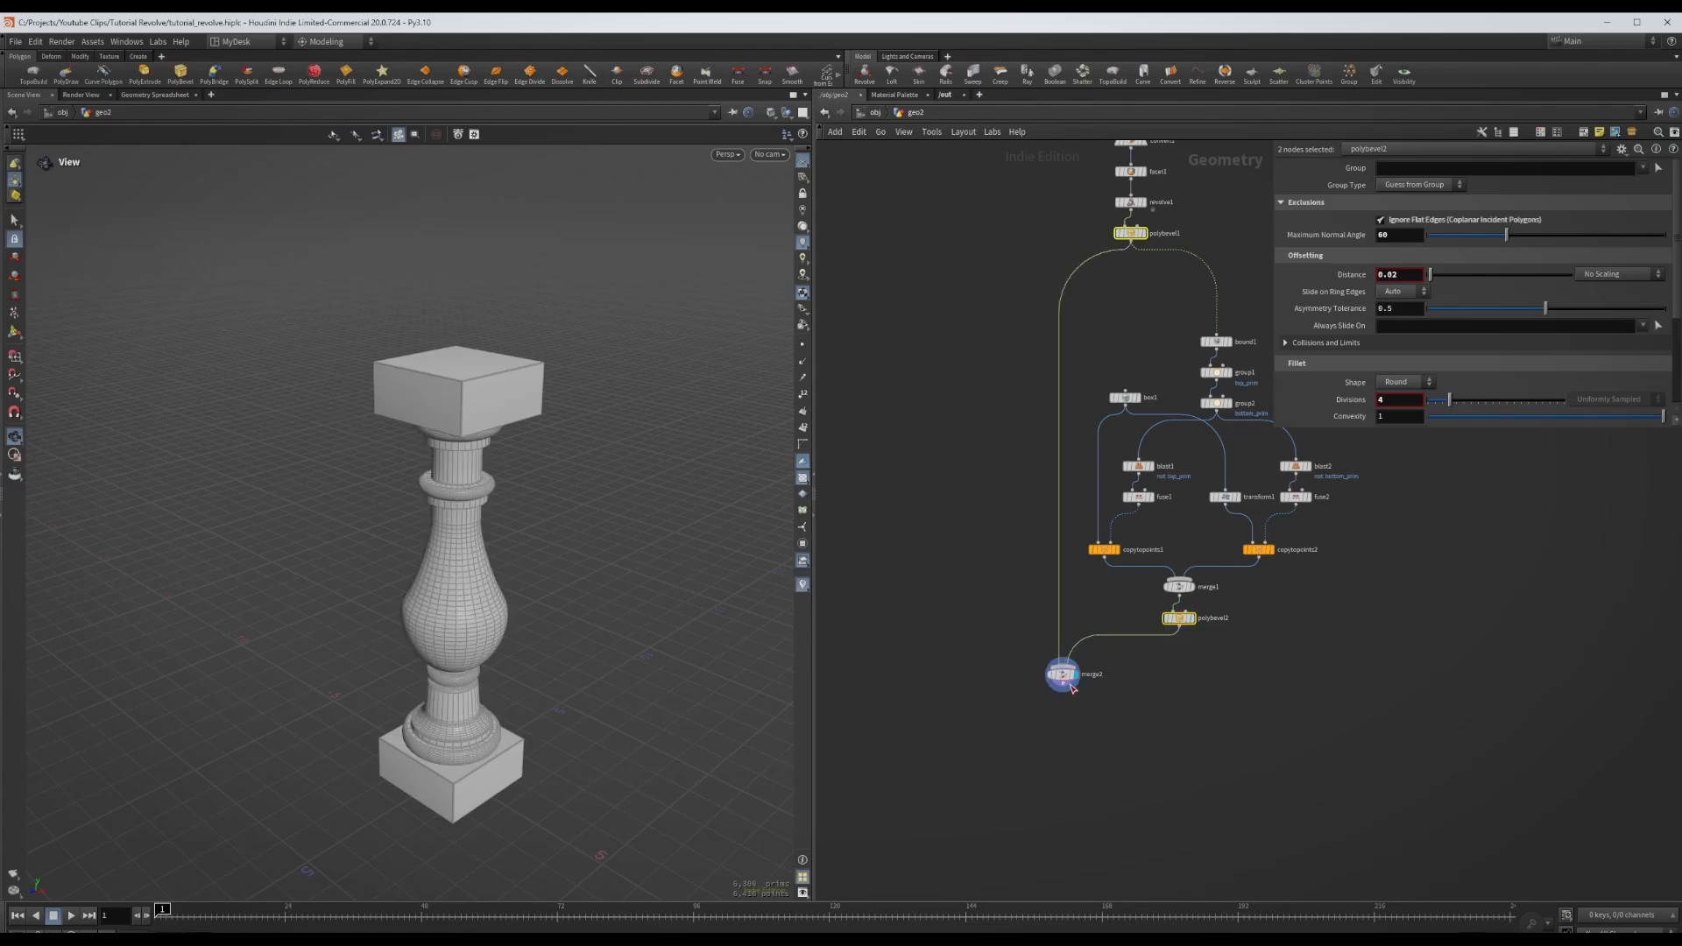
- Add a Null node fed by the final merge and align it directly beneath that merge
key("Tab")
type("n")
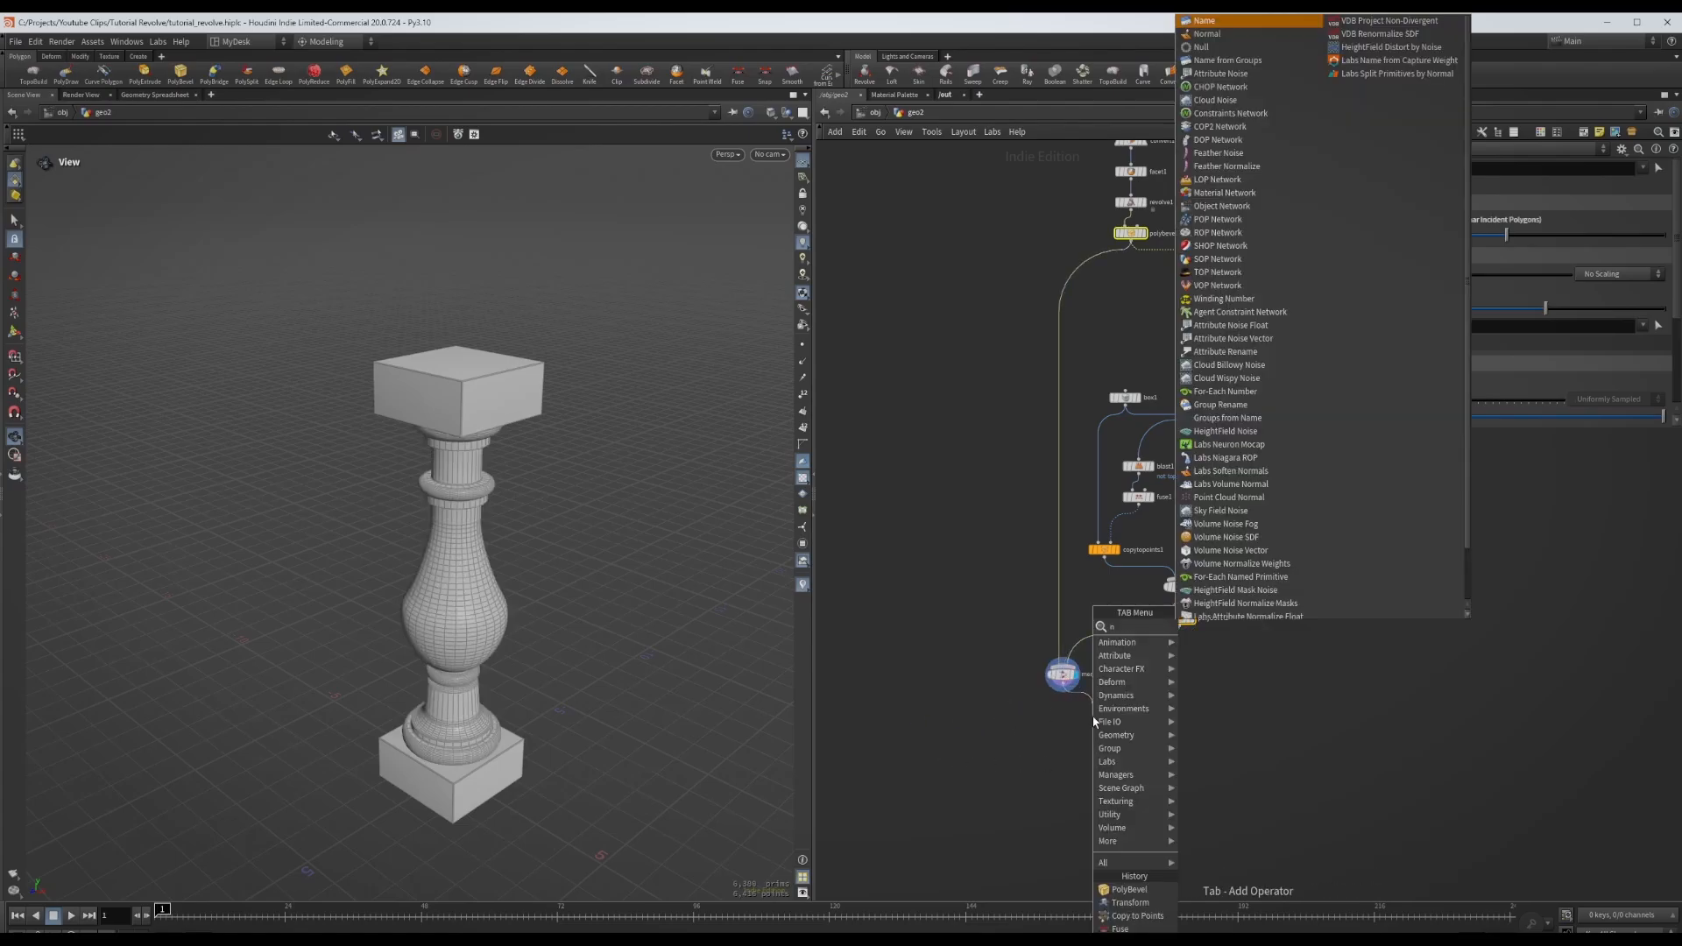
type("ull")
key("Return")
left_click(1093, 717)
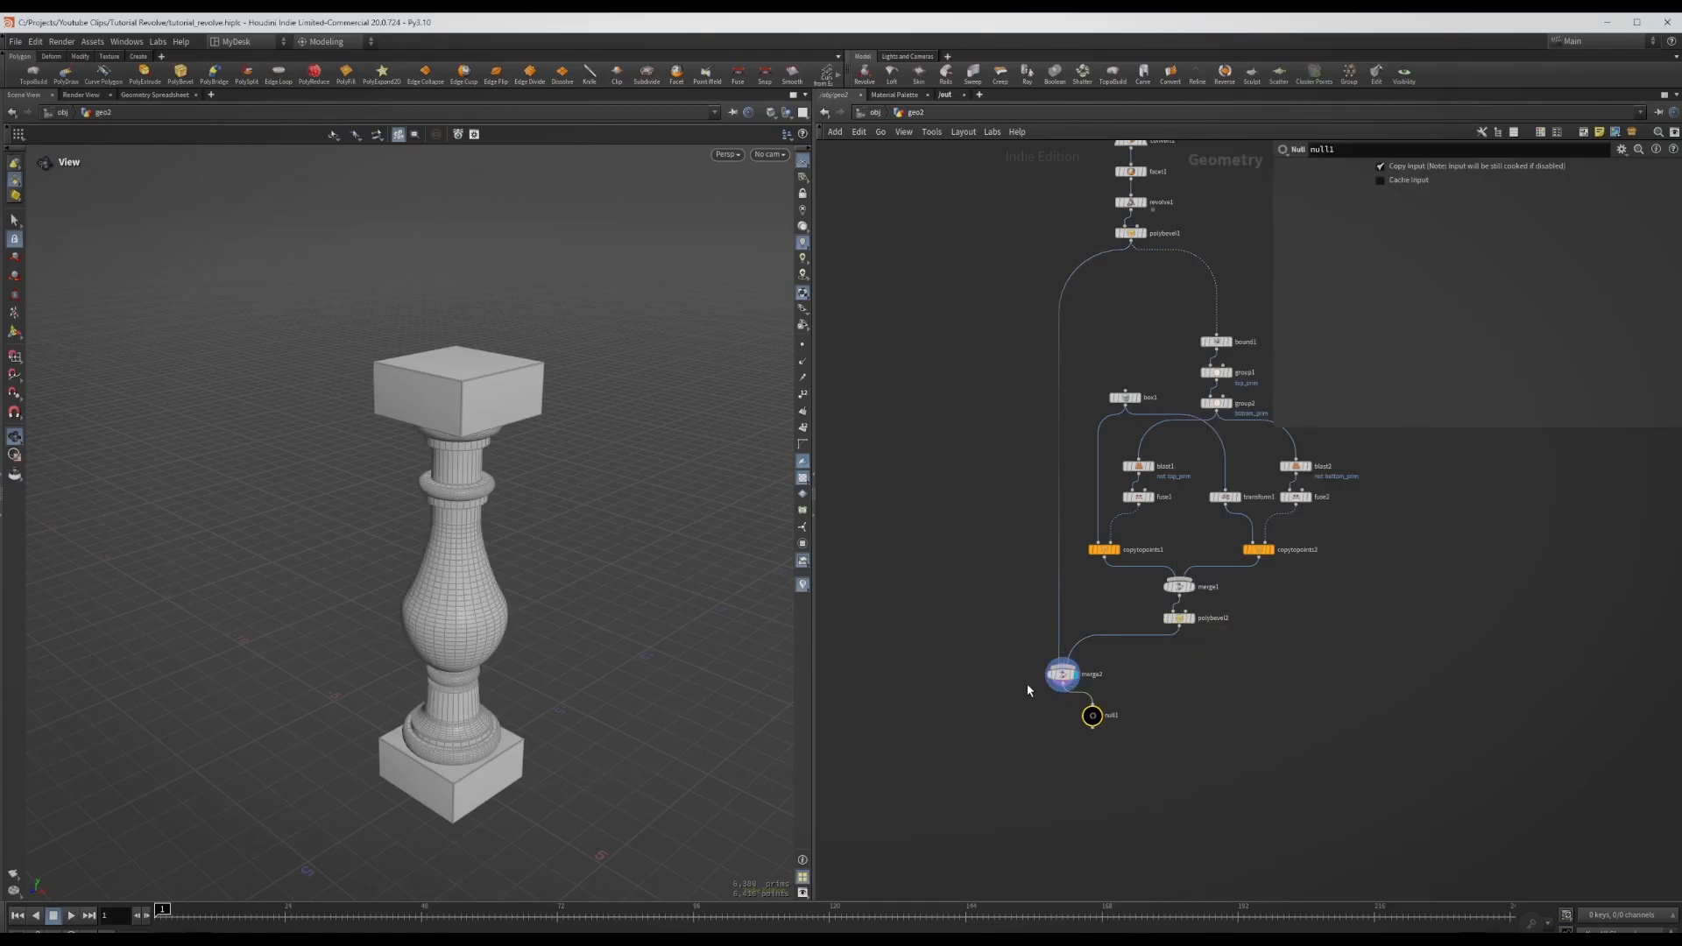
left_click_drag(1026, 656, 1121, 743)
scroll(1096, 797, "up", 5)
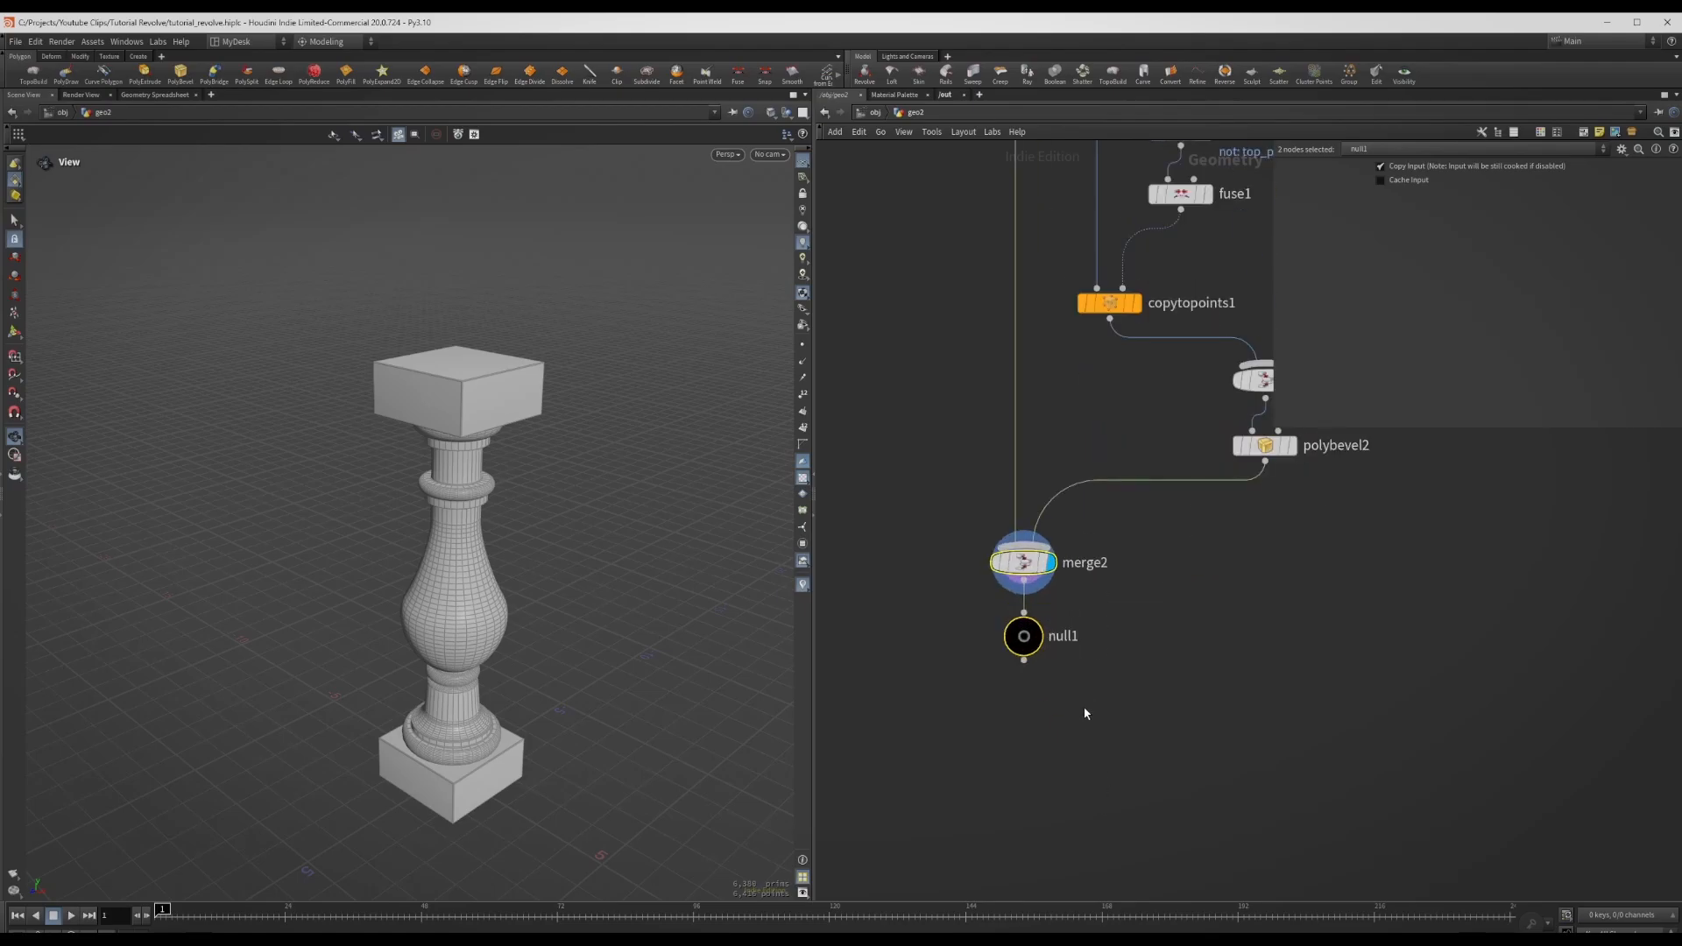
- Rename the Null node as OUT_BALUSTER
double_click(1066, 650)
key("ctrl+a")
type("OUT")
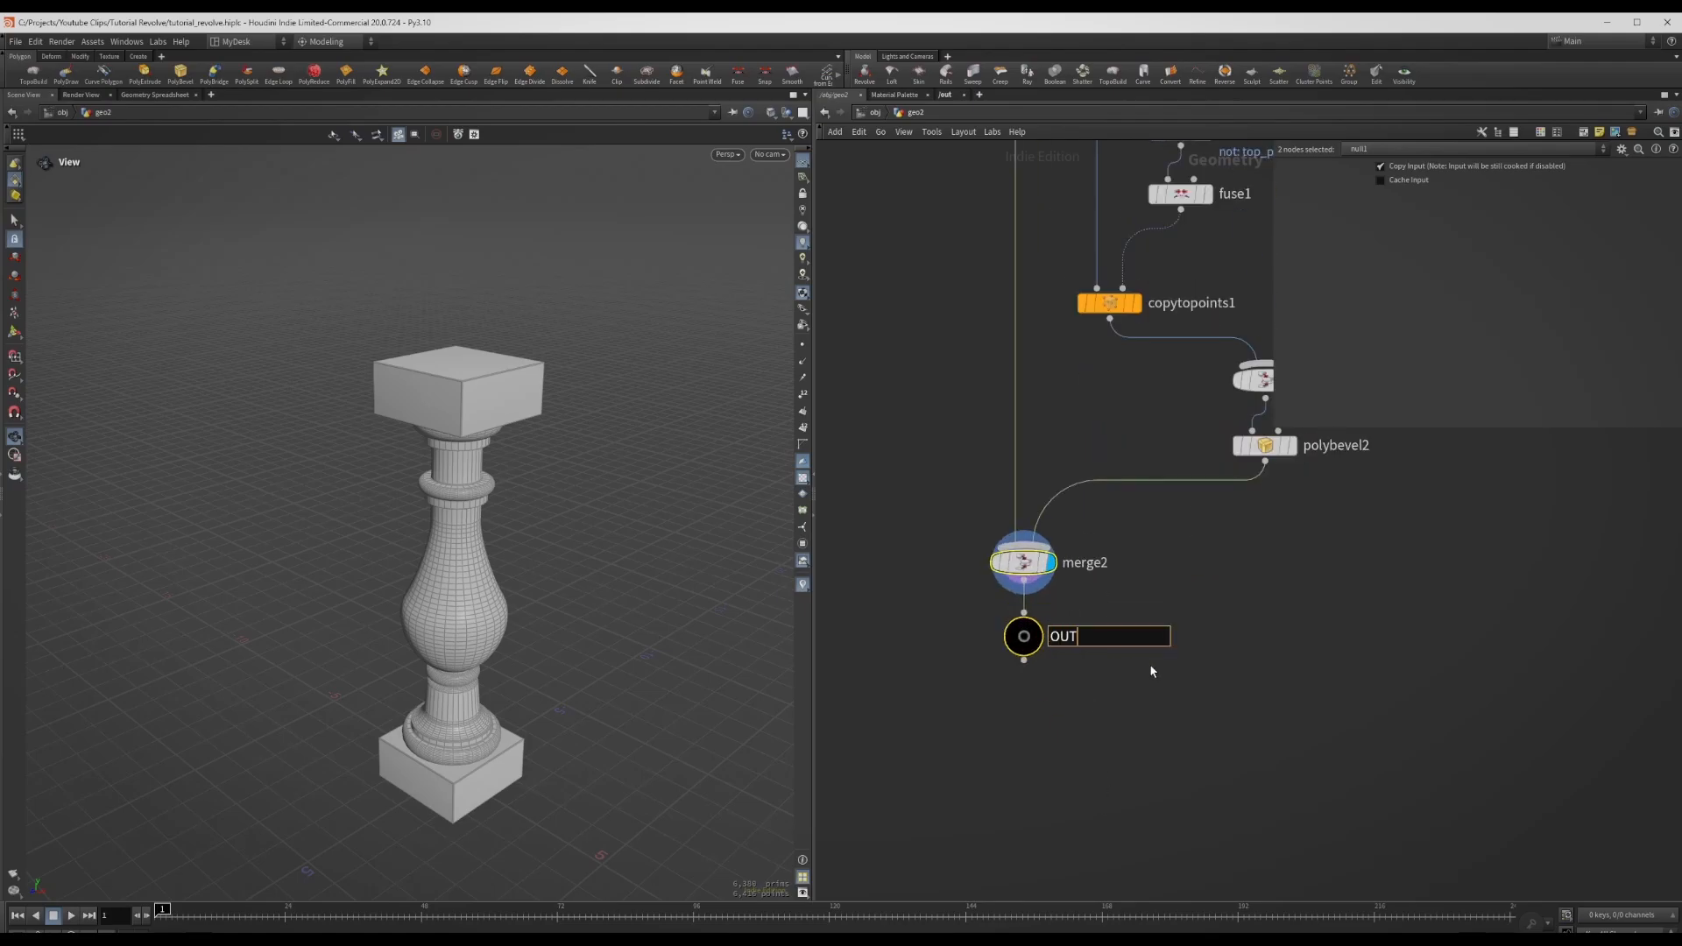
type("_Bal")
key("BackSpace")
key("BackSpace")
type("ALUSTER")
key("Return")
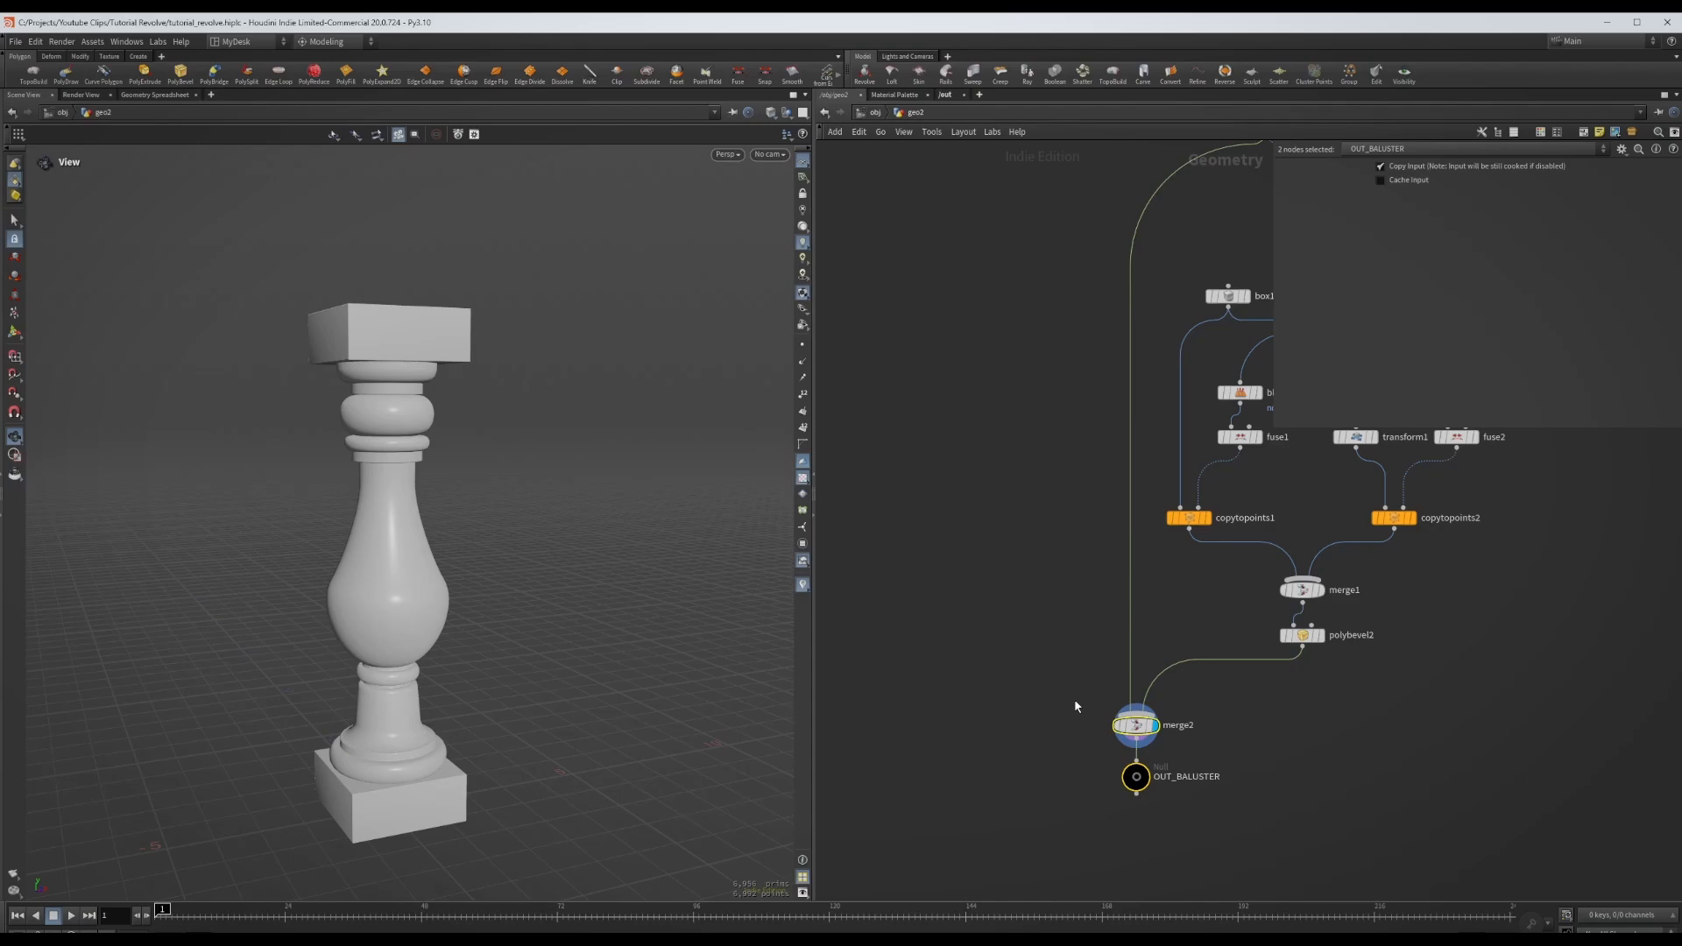
left_click(1007, 368)
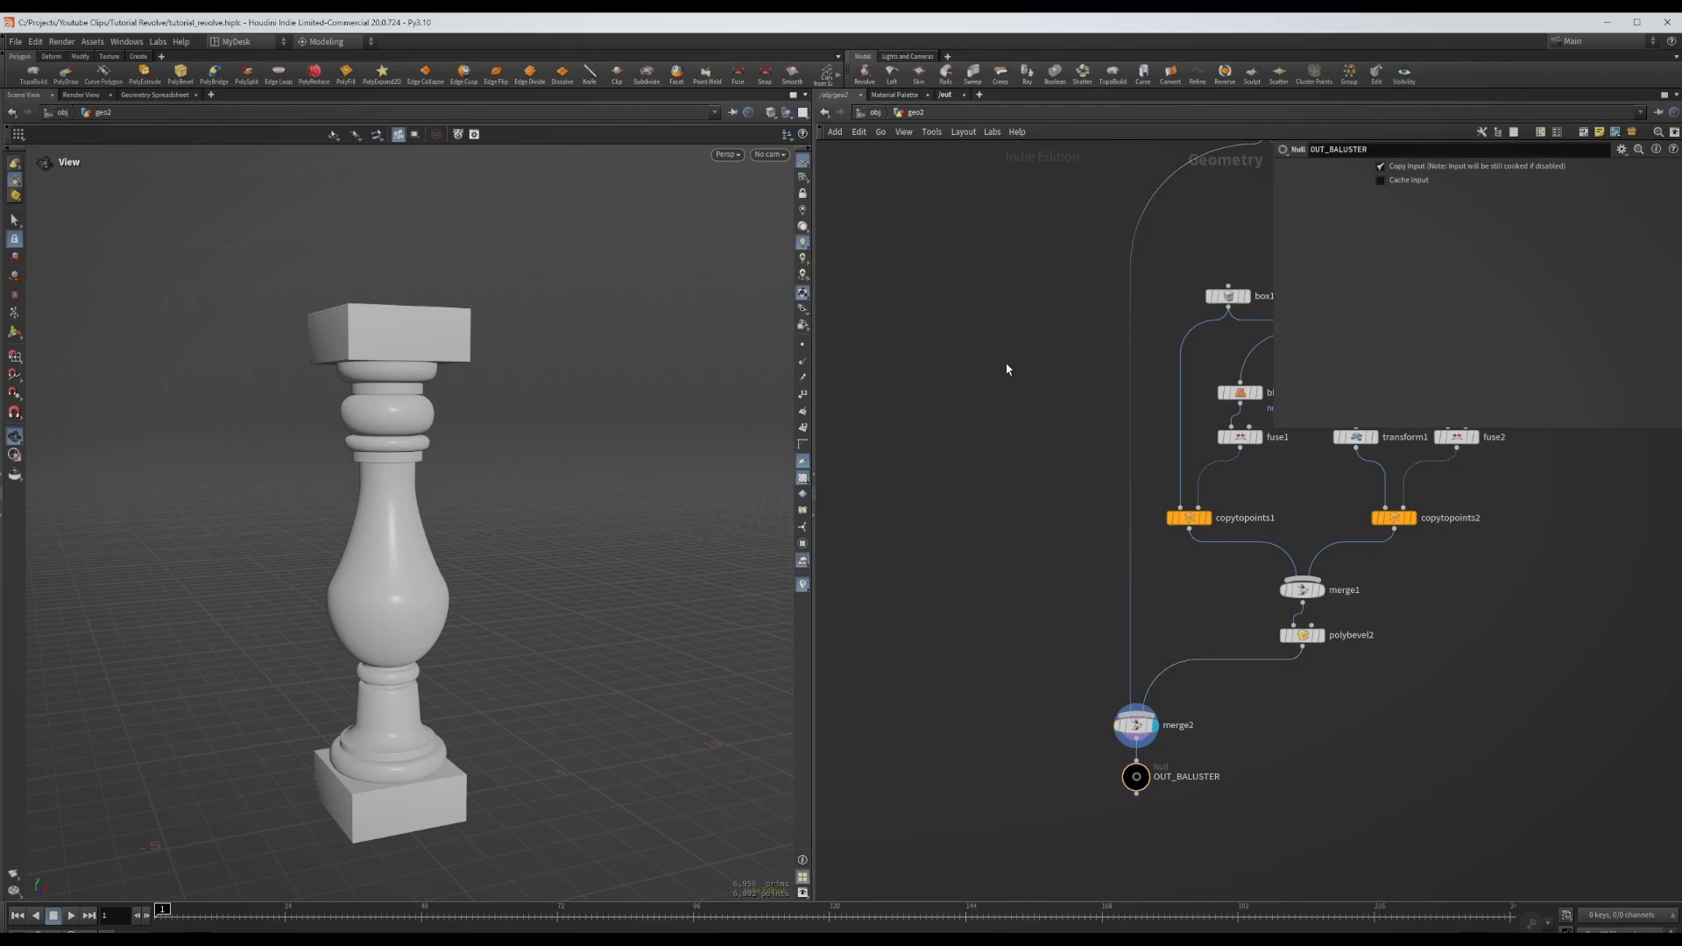